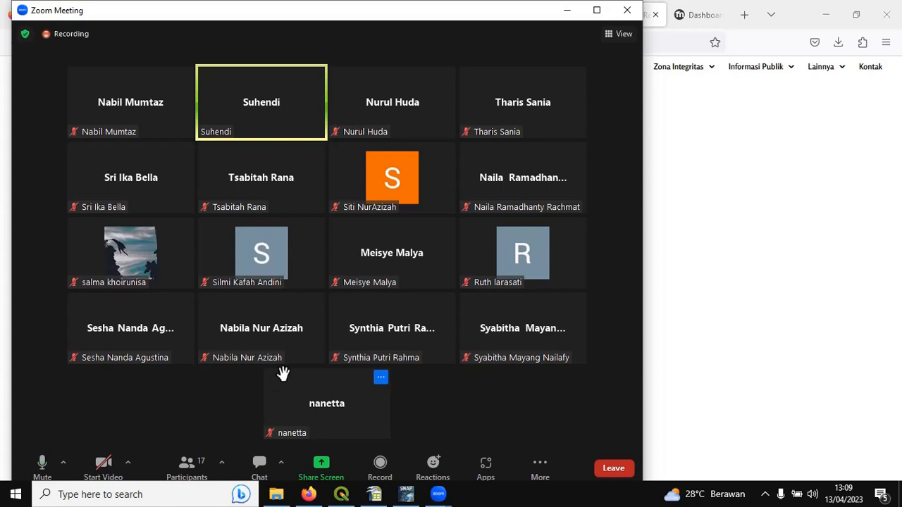
Step: Minimize the meeting and browser windows and launch ProjectLibre from the desktop
mouse_move(260, 255)
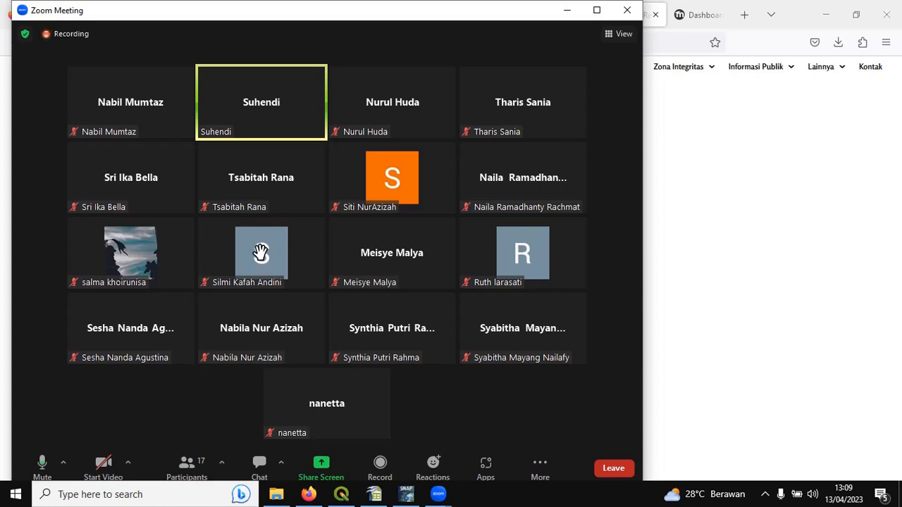
click(568, 12)
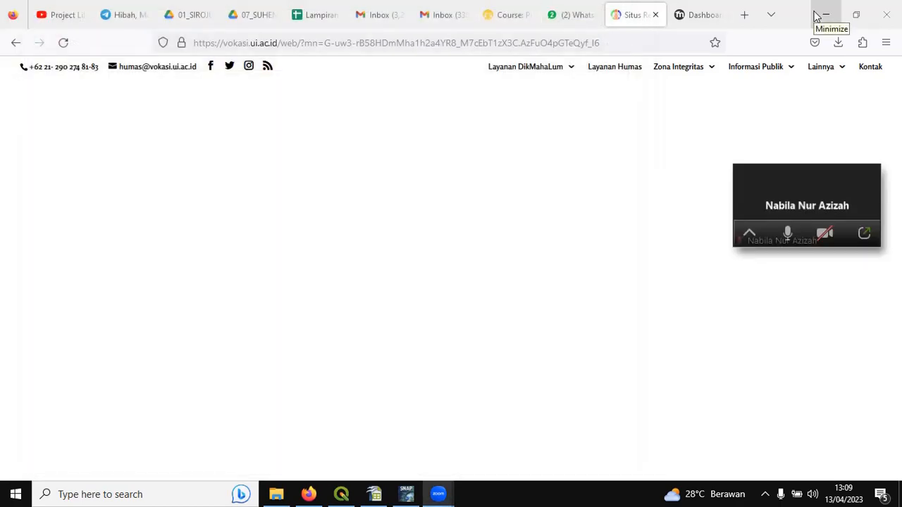
click(816, 15)
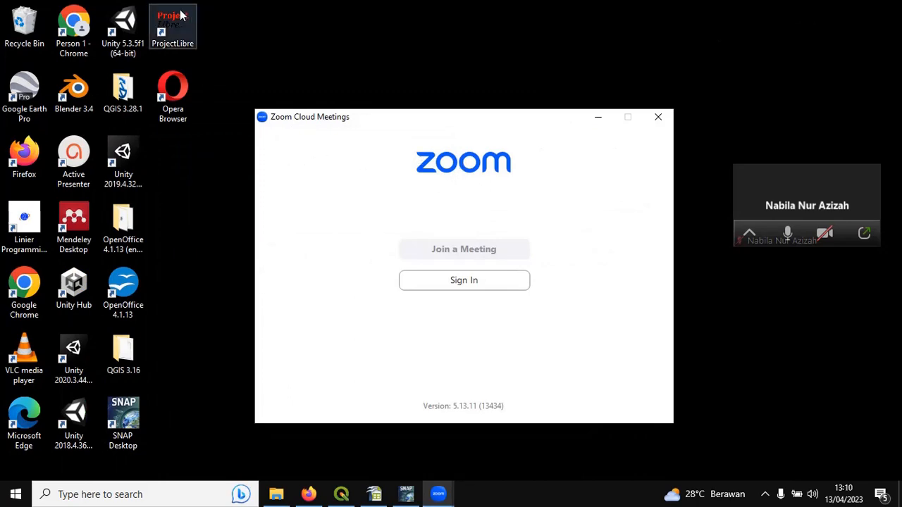
mouse_move(275, 499)
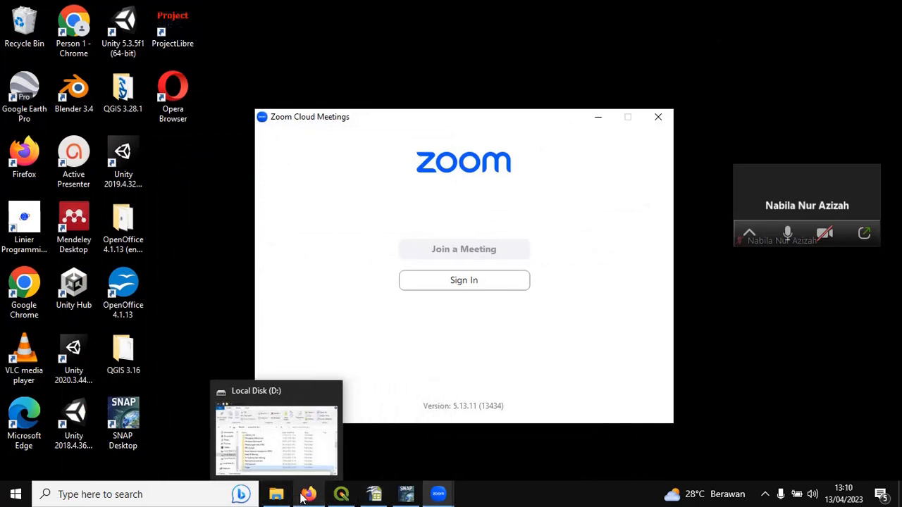
double_click(176, 23)
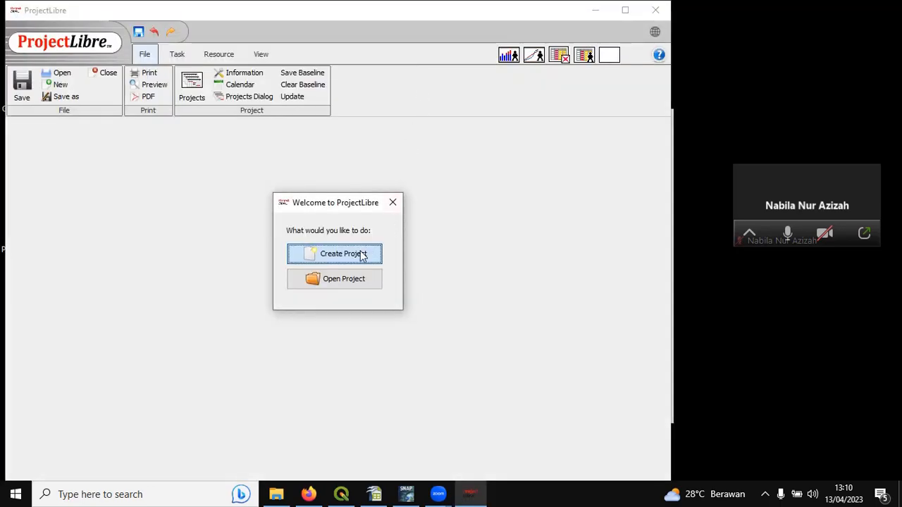
Step: Return to the Zoom meeting and share the ProjectLibre window with the participants
click(308, 494)
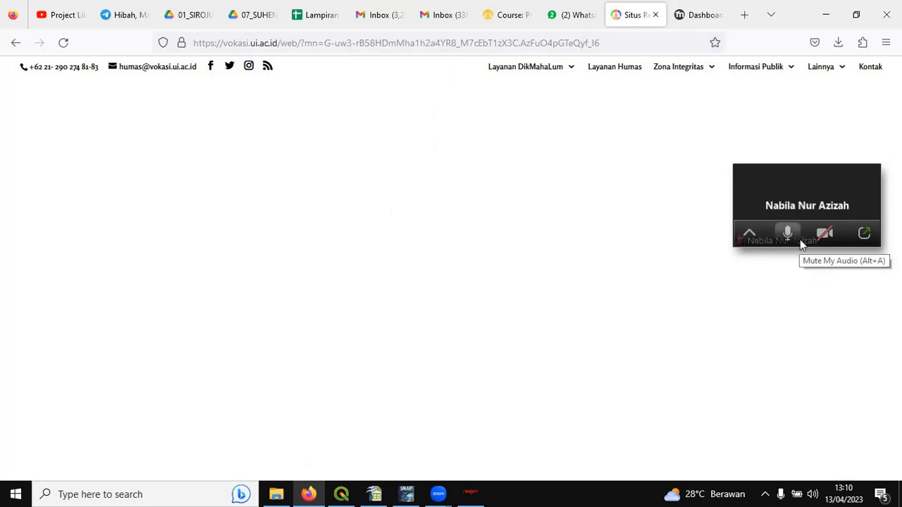
click(865, 235)
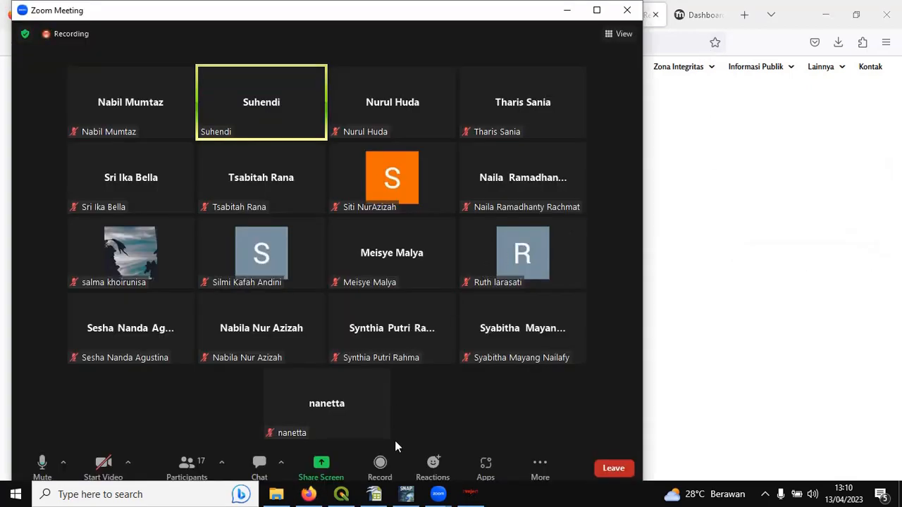
click(321, 465)
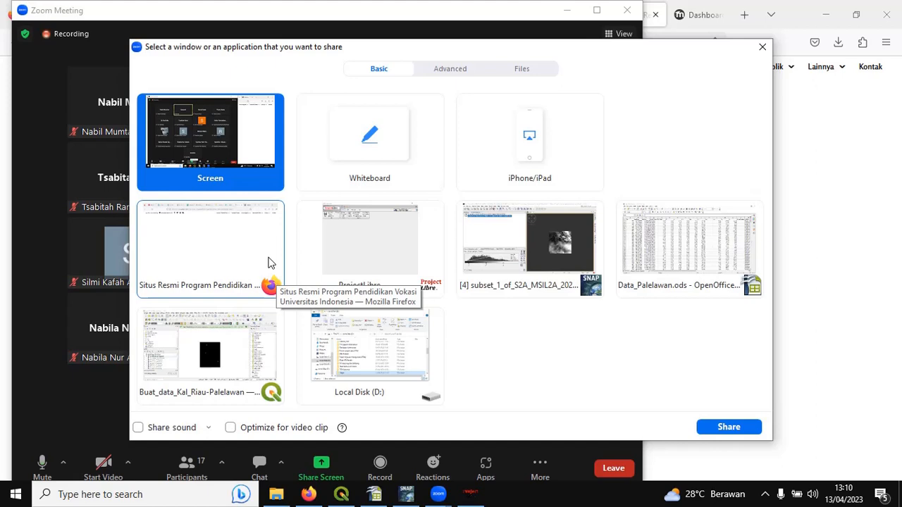
click(345, 247)
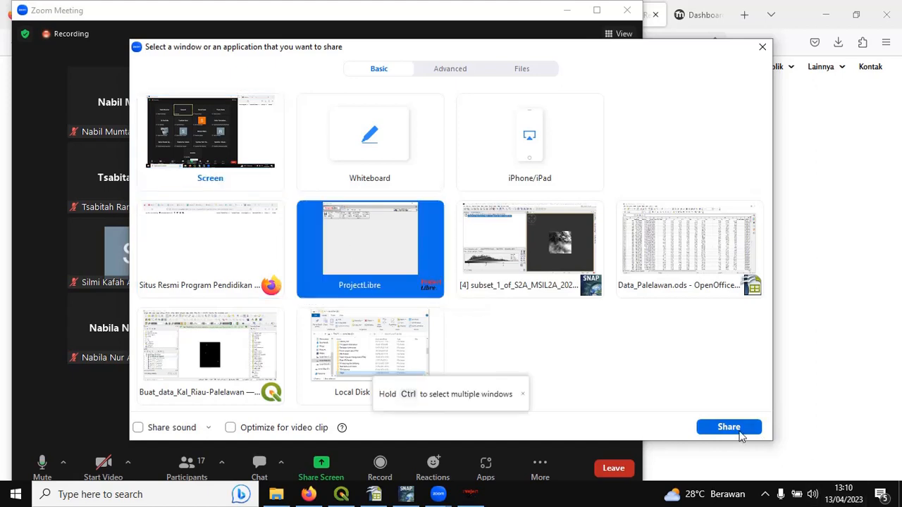
click(728, 427)
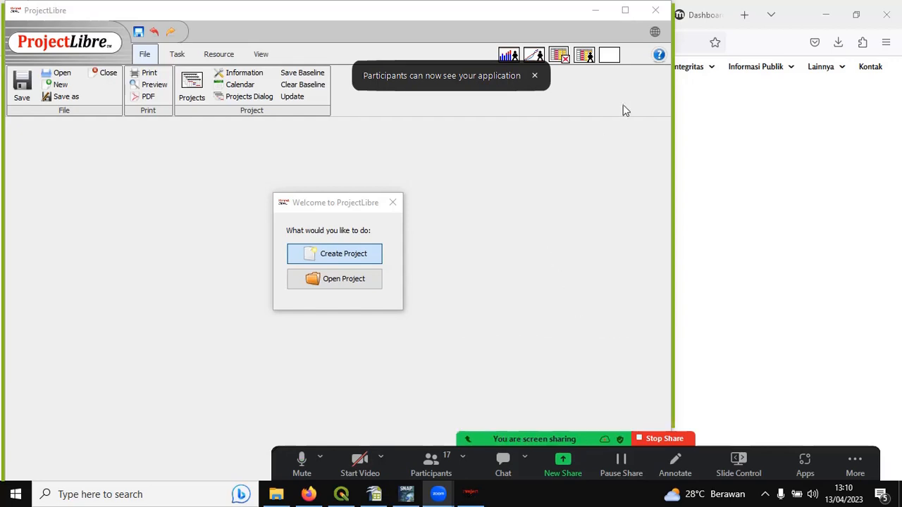
click(625, 10)
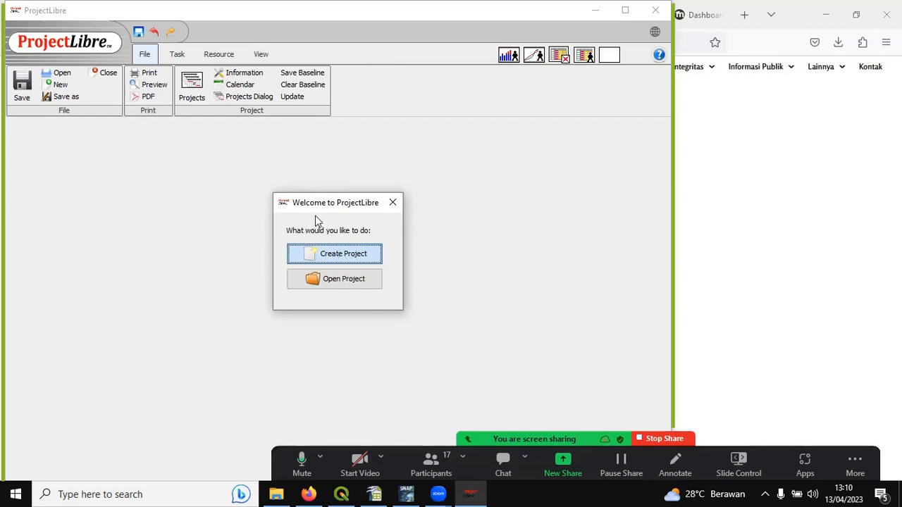
Step: Create a project named HRM with the manager's name filled in and the note "Project scedule HRM", keeping the 4/13/23 start date
click(328, 257)
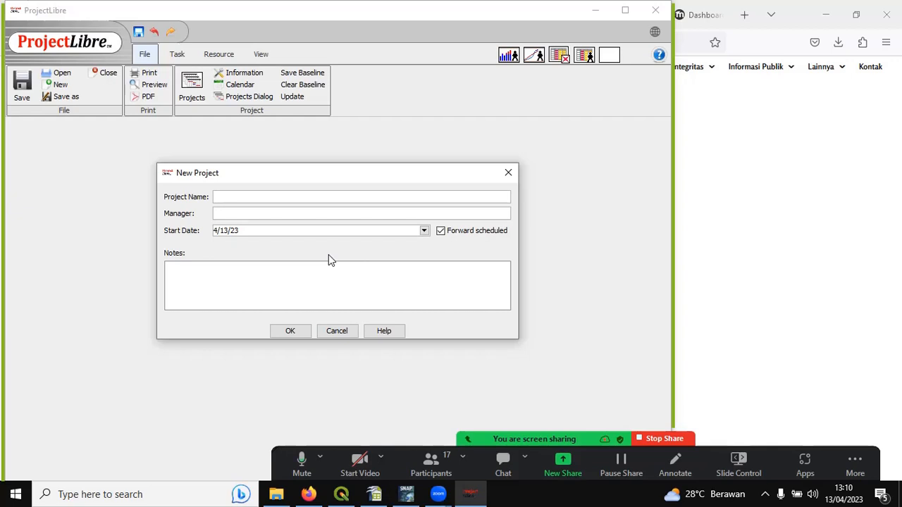
text(HR)
text(M)
text(A)
key(BackSpace)
text(Suhendi)
click(423, 232)
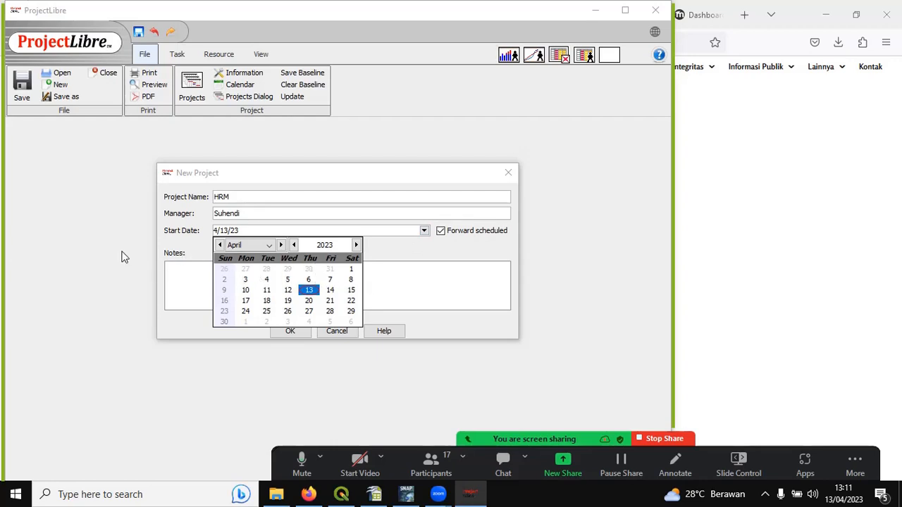
click(196, 246)
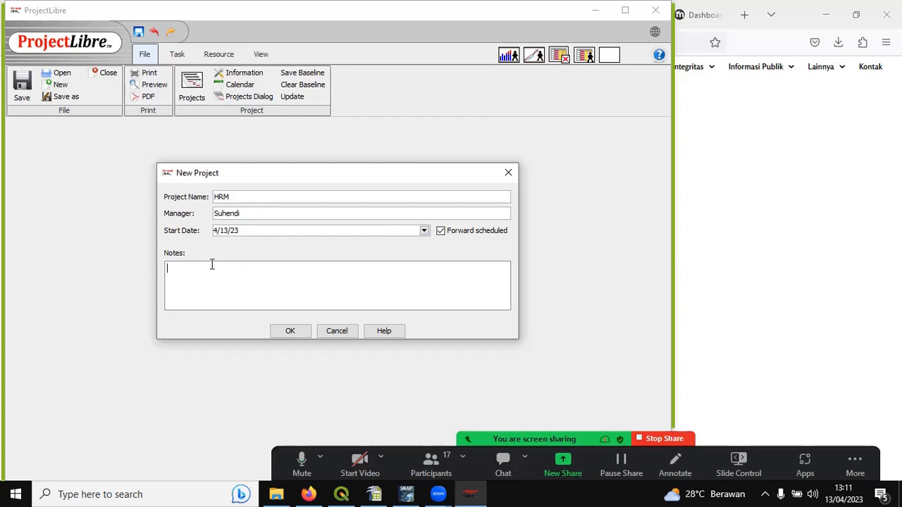
text(Project scedule HRM)
click(289, 335)
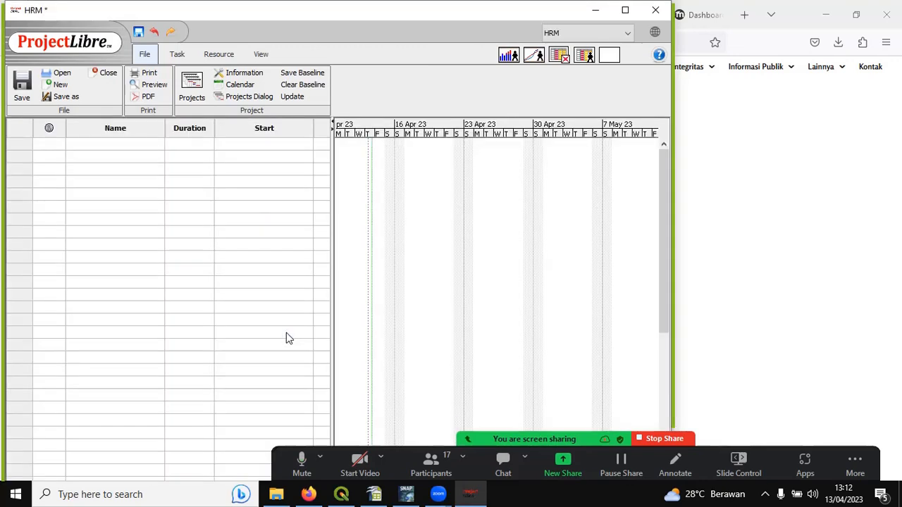
Step: Maximize the project window and widen the task table until the Finish and Predecessors columns show
click(624, 8)
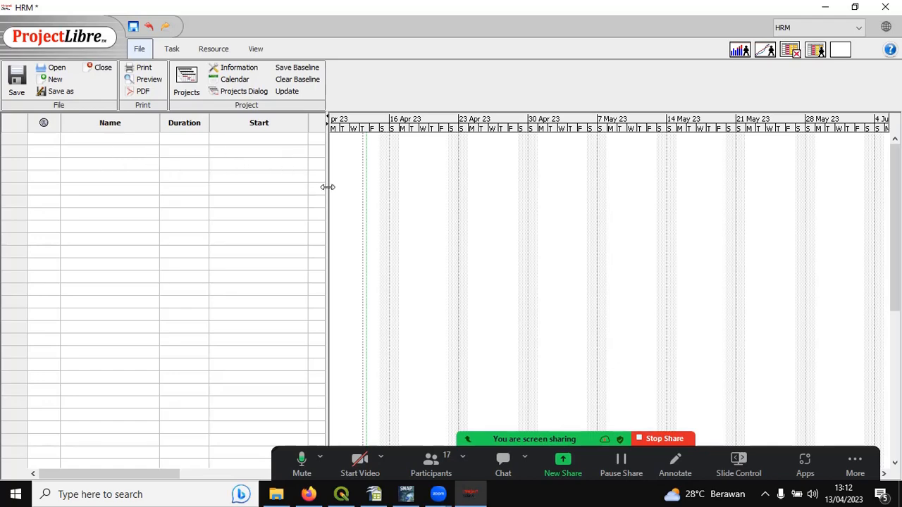
drag(328, 187, 344, 196)
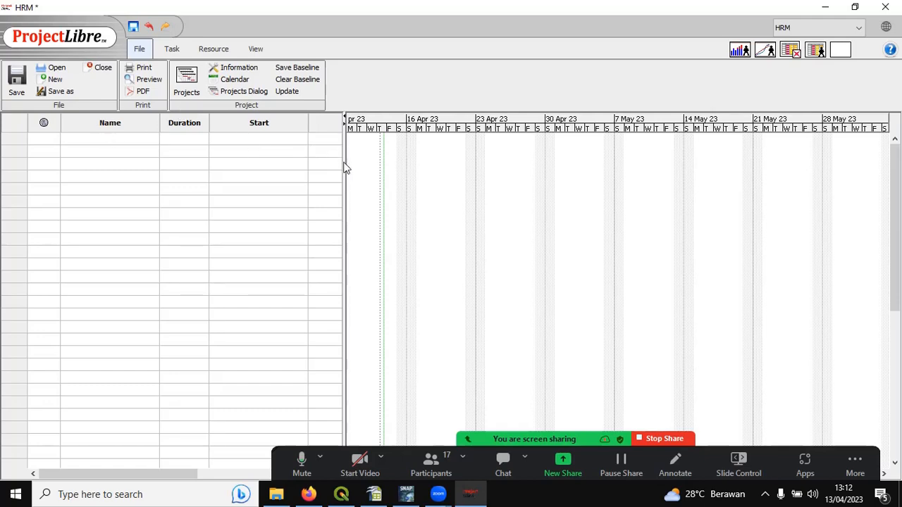
drag(345, 169, 485, 191)
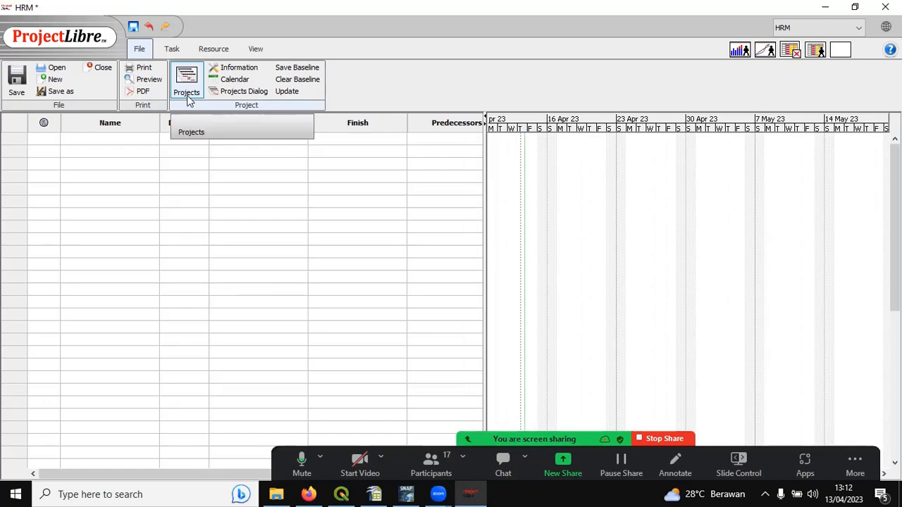
Step: Open the Standard working calendar and check the default working hours of individual days from 2 to 7 April 2023
click(220, 80)
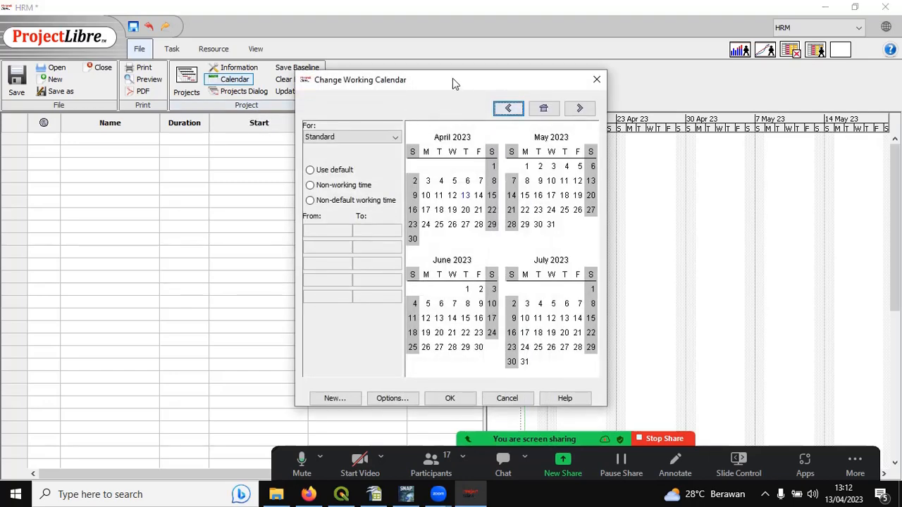
drag(452, 83, 444, 31)
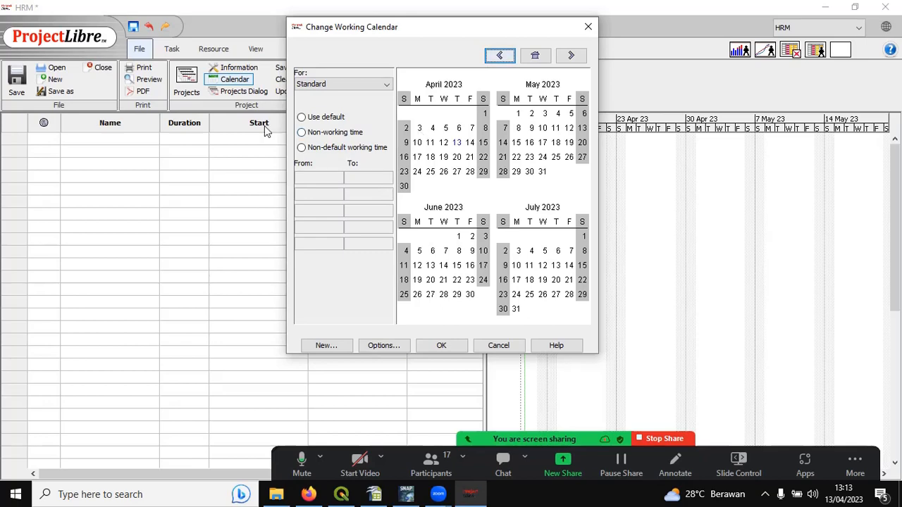
click(302, 118)
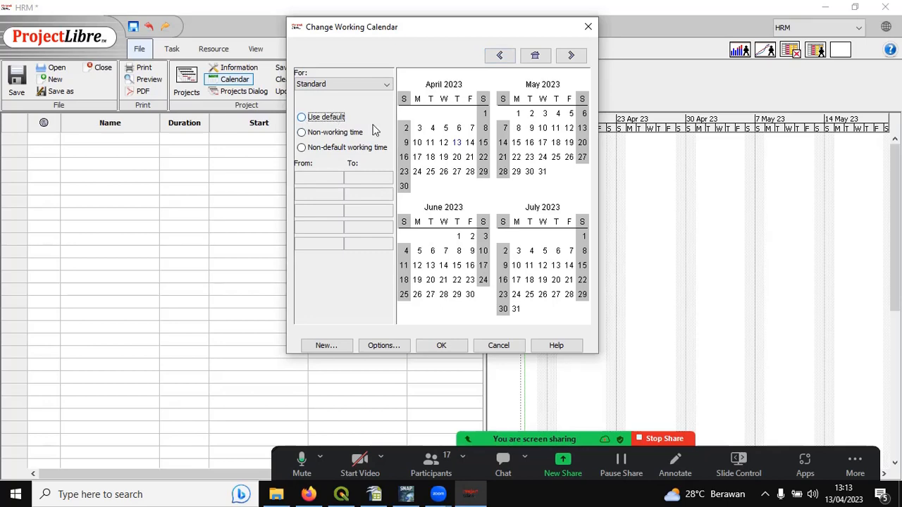
click(420, 131)
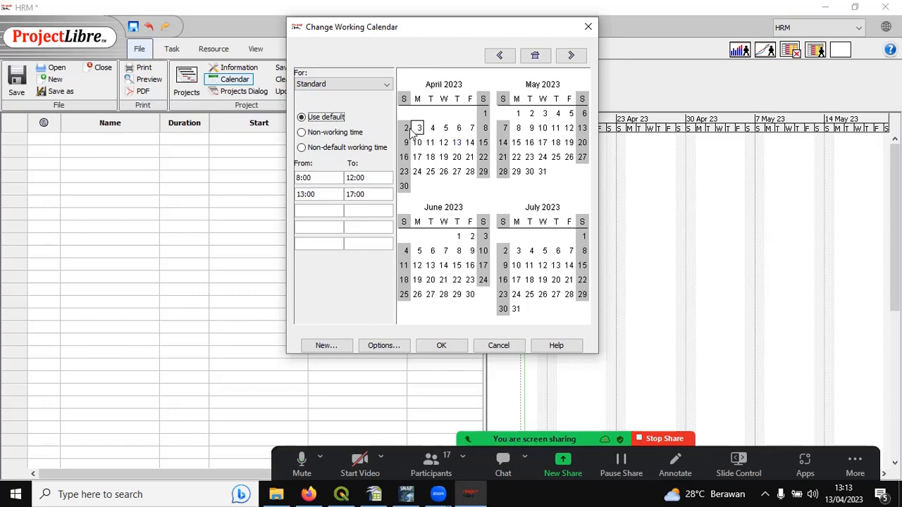
click(408, 130)
click(419, 129)
click(431, 128)
click(419, 129)
click(440, 129)
click(461, 128)
click(471, 129)
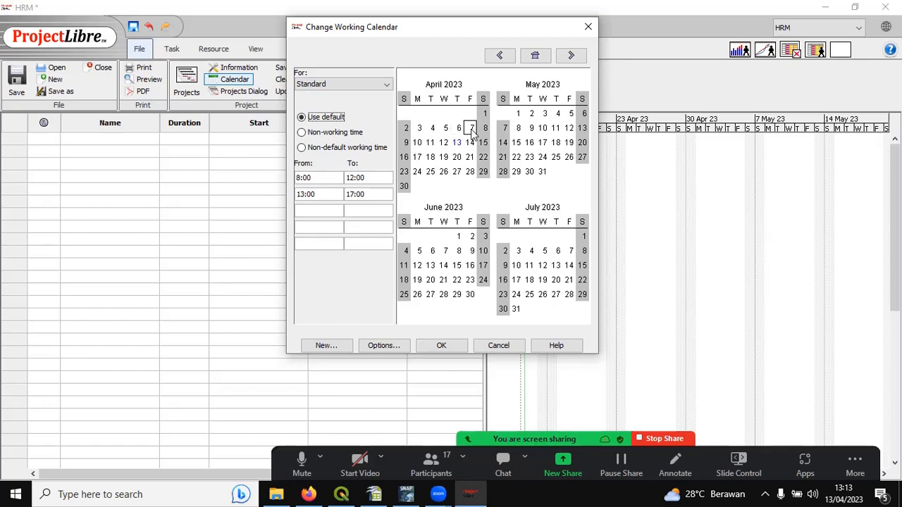
Step: Compare the working hours of the weekdays 3 to 7 April with those of the weekend days 2 and 8 April
click(420, 129)
click(432, 129)
click(445, 129)
click(407, 129)
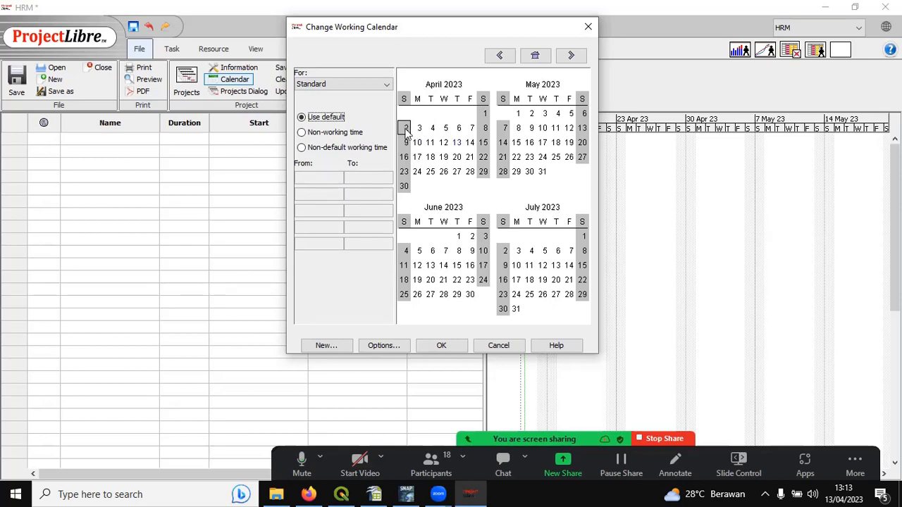
click(483, 132)
click(411, 131)
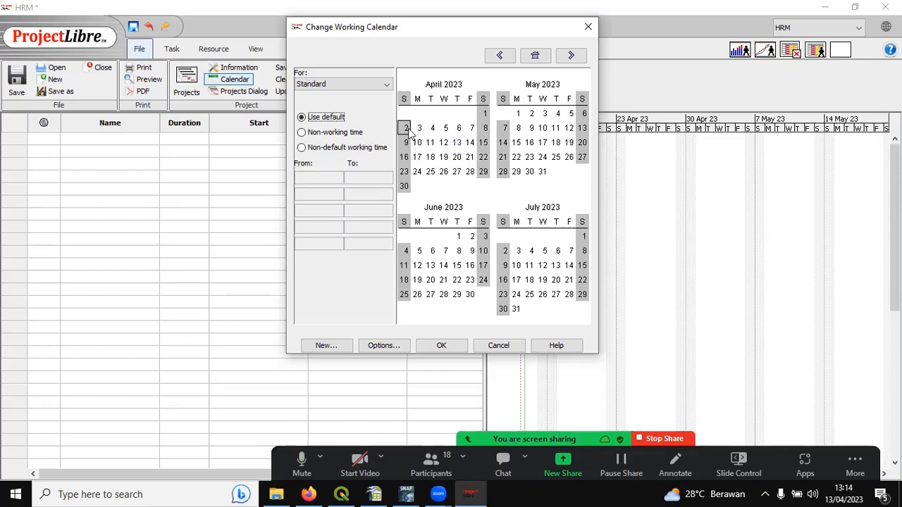
click(488, 132)
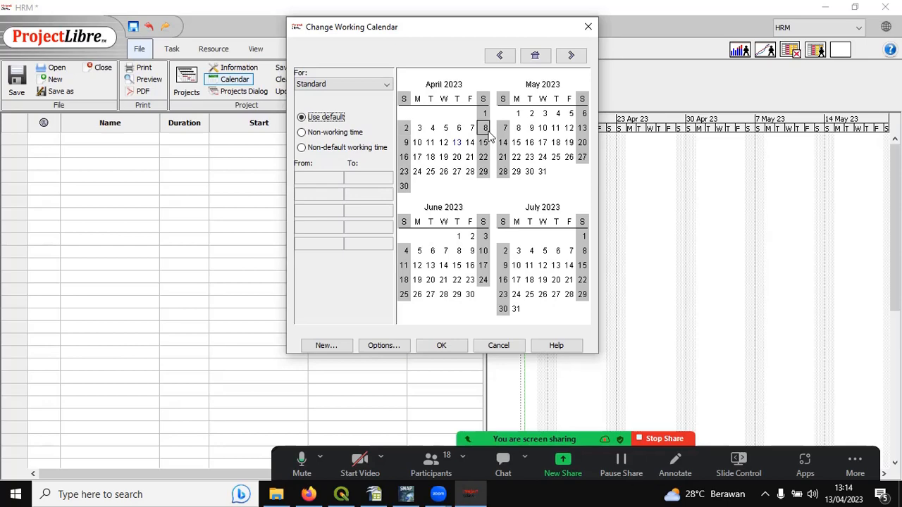
click(420, 130)
click(432, 129)
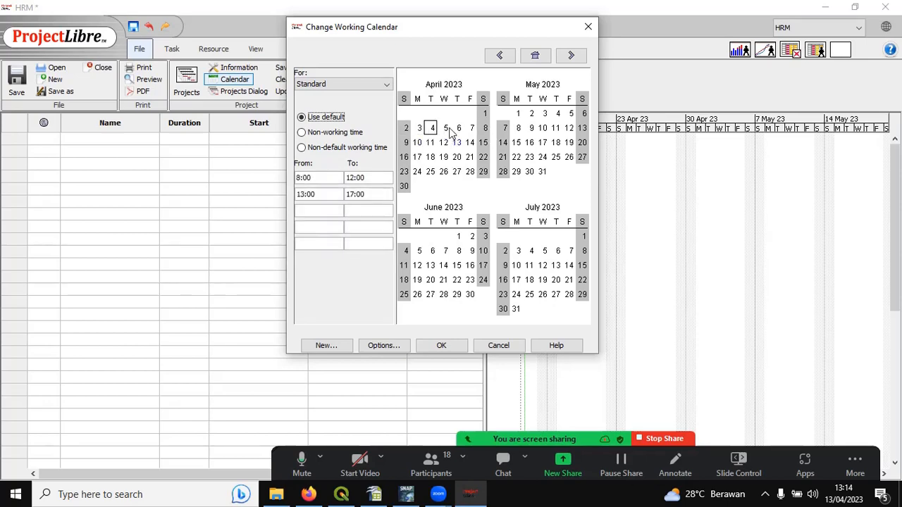
click(446, 129)
click(459, 129)
click(472, 129)
click(419, 129)
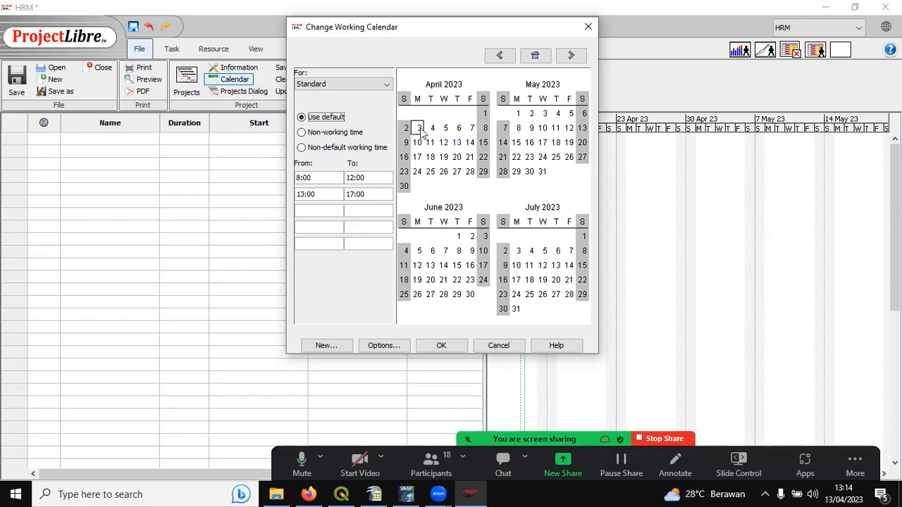
click(471, 130)
click(427, 129)
Step: Set the end of the afternoon working period on Monday 3 April to 16:00
click(421, 130)
click(366, 197)
drag(366, 197, 344, 196)
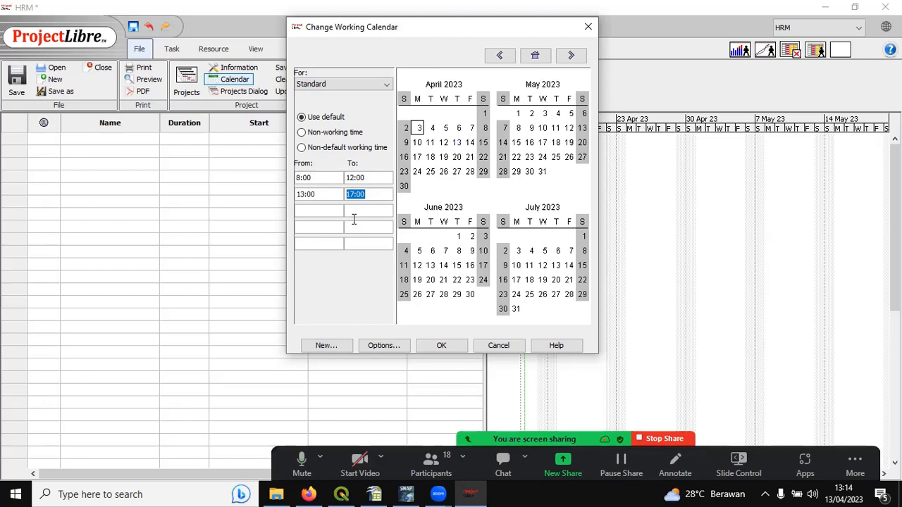
text(16:00)
click(433, 128)
click(419, 129)
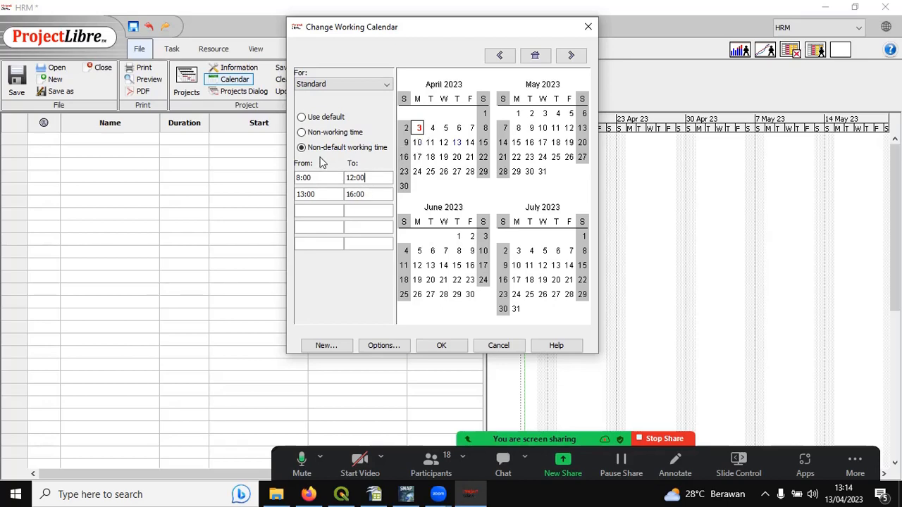
Step: Set the afternoon end time of 3 April back to 17:00 and return the day to default working time
click(372, 199)
click(421, 130)
click(423, 132)
key(BackSpace)
text(7)
click(432, 129)
click(419, 129)
click(302, 118)
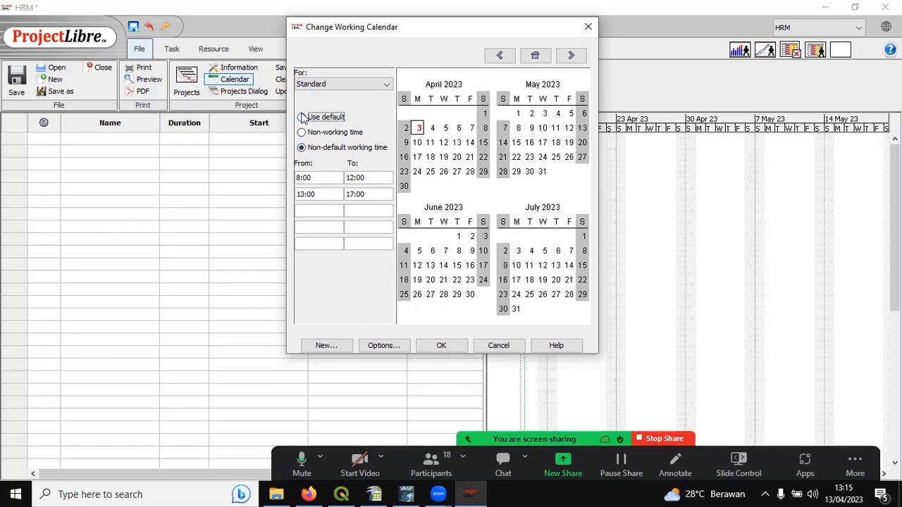
click(365, 194)
Step: Review the working hours of 3 to 6 April and the weekend days 2 and 8 April again
click(428, 127)
click(445, 131)
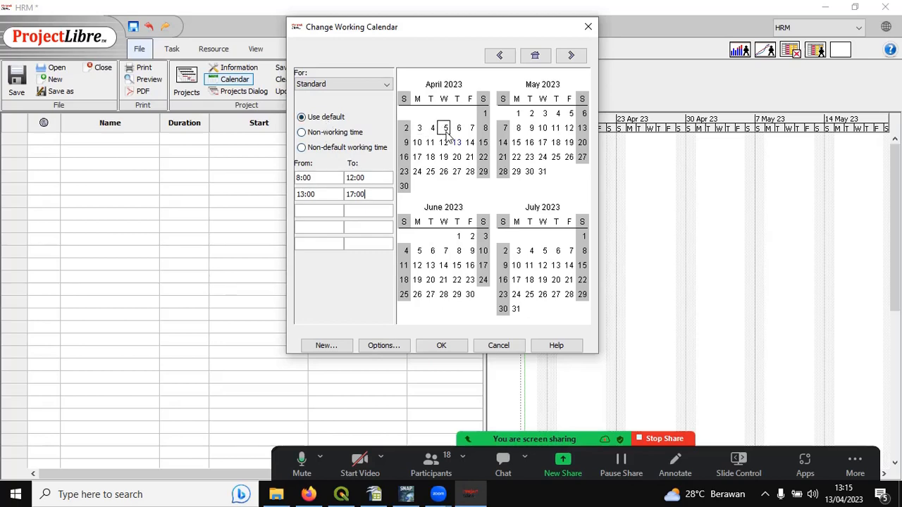
click(458, 128)
click(405, 128)
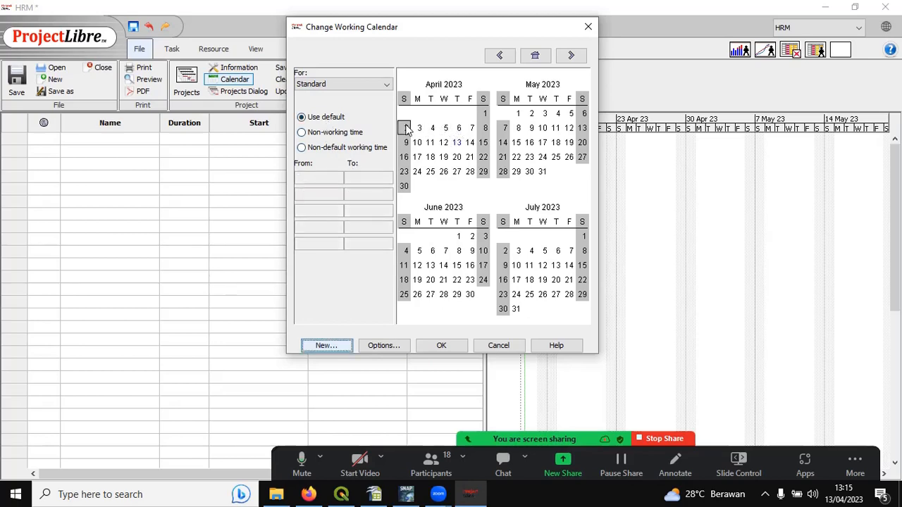
click(485, 132)
click(405, 131)
click(484, 133)
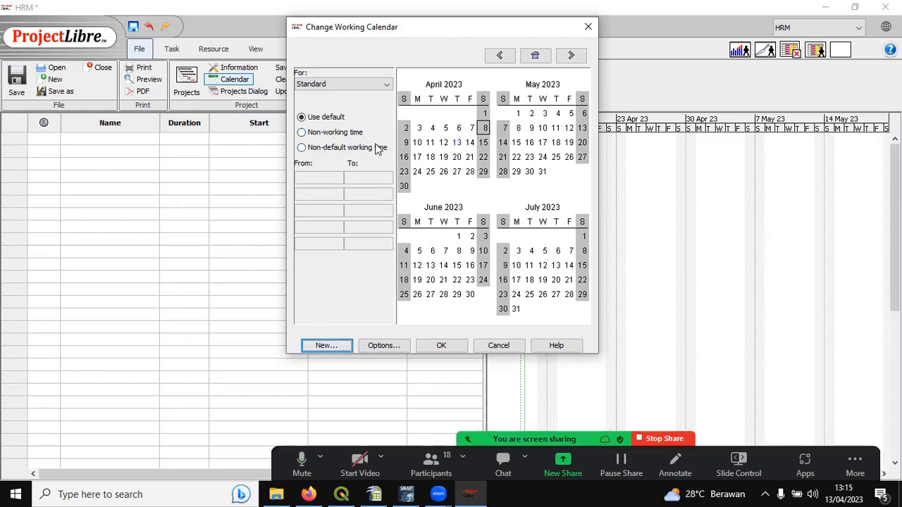
click(423, 129)
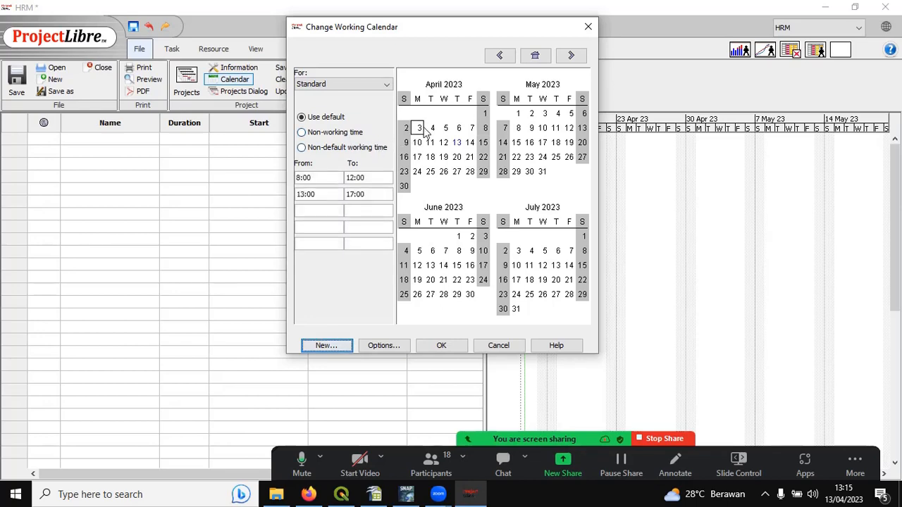
Step: Mark Monday 3 April as non-working time in the Standard calendar and check it against 4 April
click(302, 134)
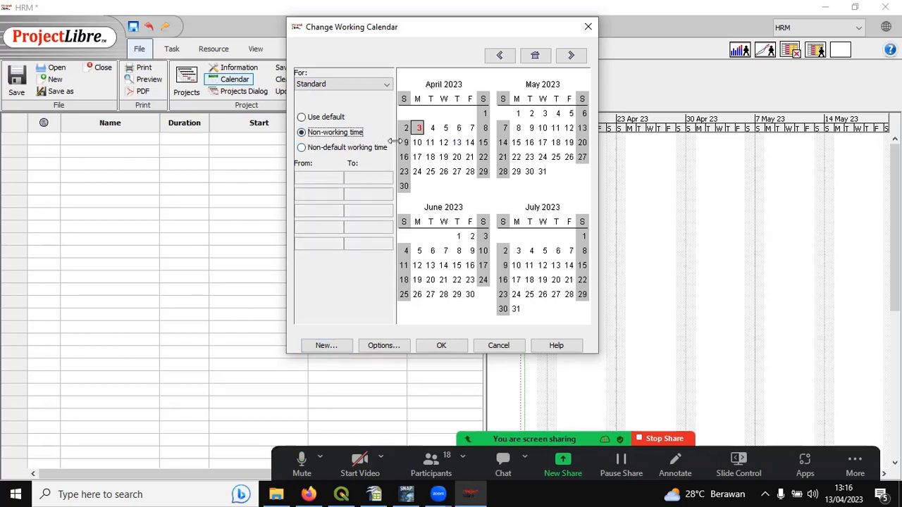
click(432, 131)
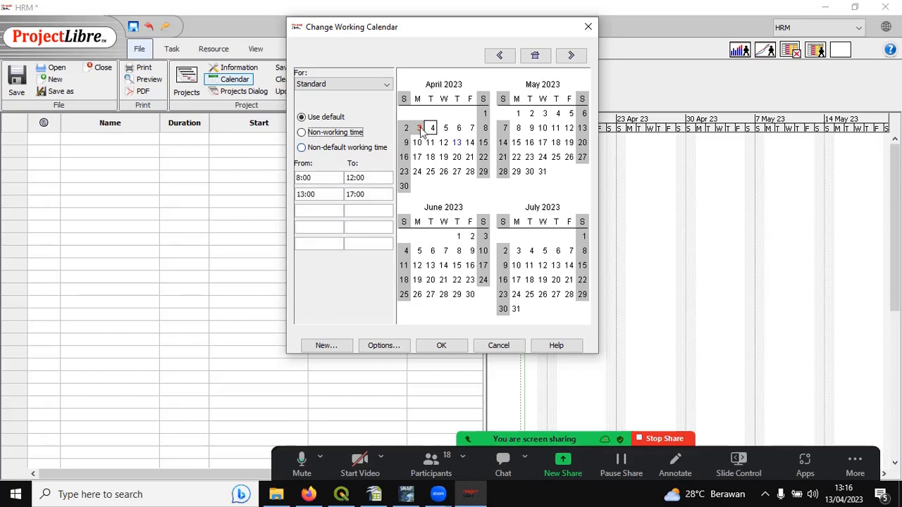
click(419, 130)
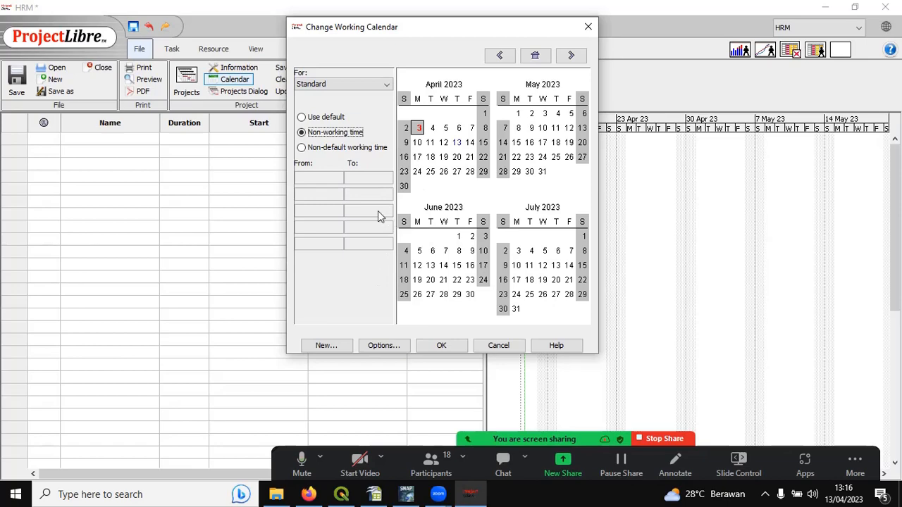
Step: Compare the working hours of 4 to 7 April with the non-working days 2 and 3 April
click(434, 130)
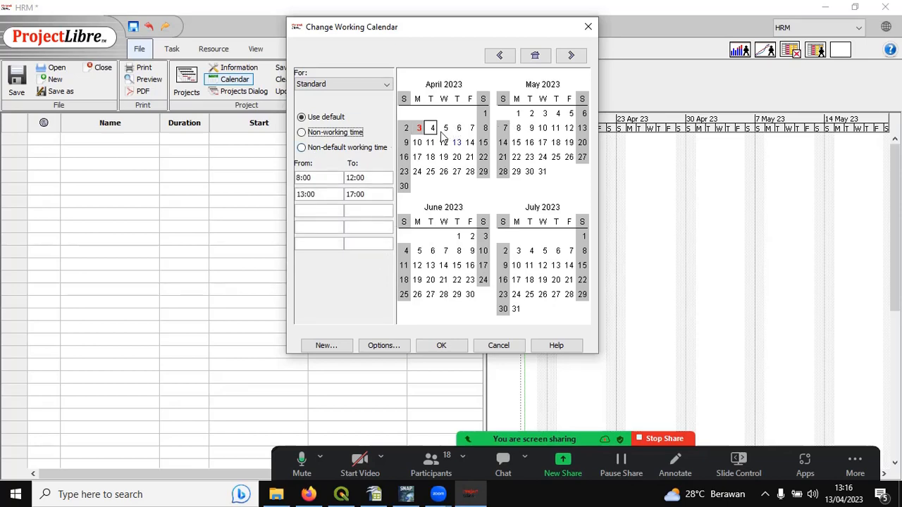
click(446, 131)
click(459, 132)
click(470, 131)
click(418, 128)
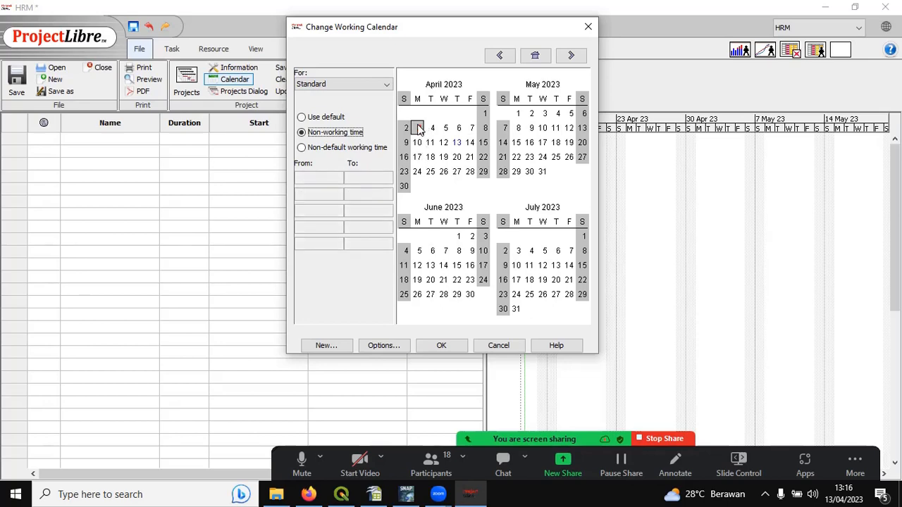
click(432, 128)
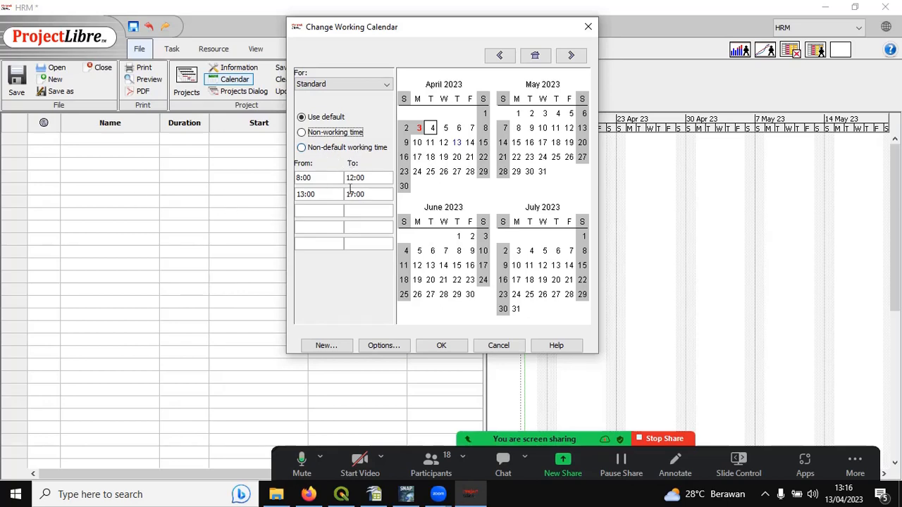
click(406, 129)
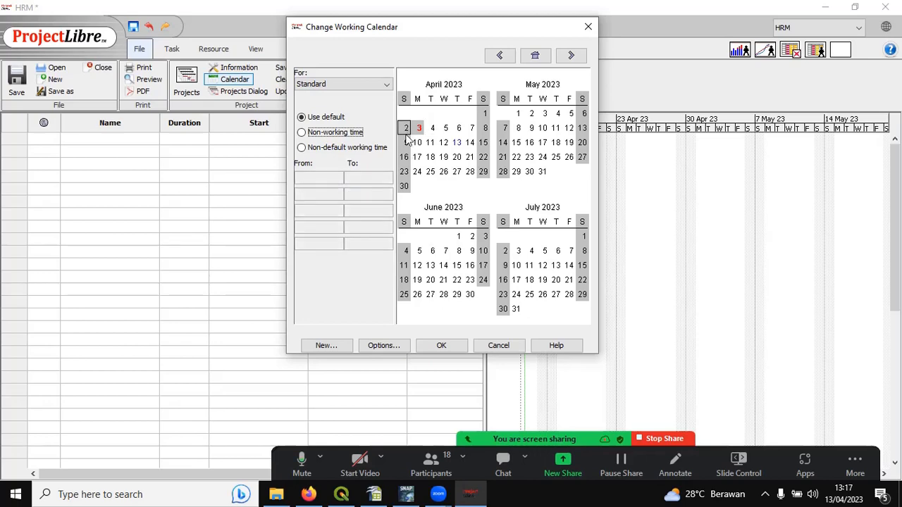
Step: Set the start of the afternoon working period to 13:30 on Fridays 7, 14, 21 and 28 April
click(471, 128)
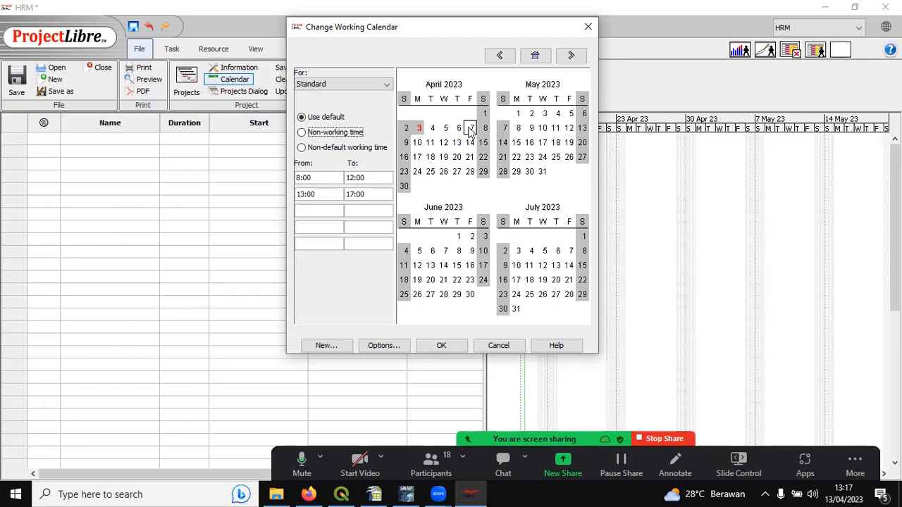
click(306, 197)
click(471, 129)
click(470, 142)
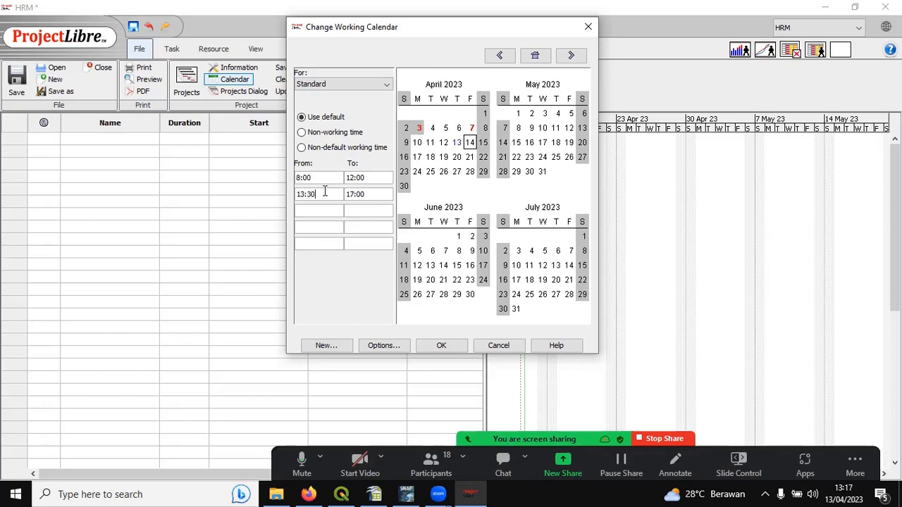
click(470, 157)
click(470, 172)
click(444, 177)
click(471, 129)
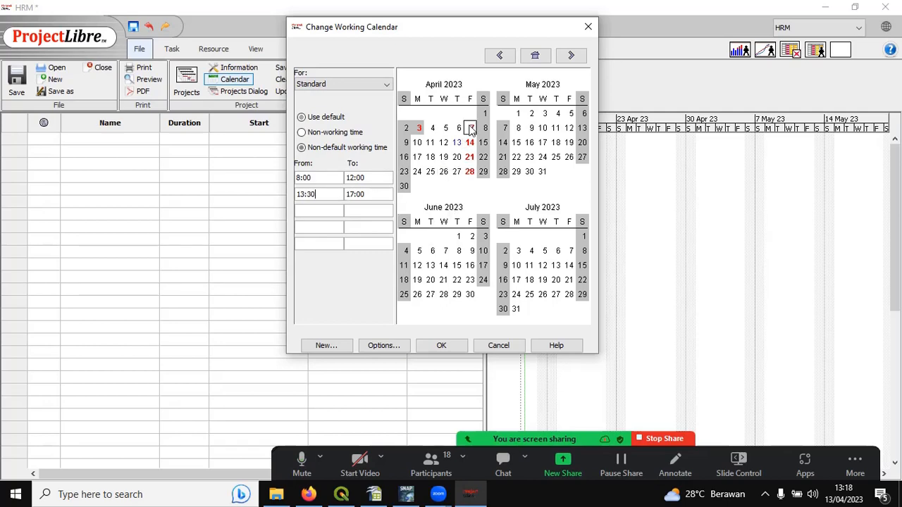
Step: Review the working hours of all four April Fridays and of Monday 3 April
click(471, 143)
click(470, 156)
click(469, 172)
click(470, 156)
click(471, 142)
click(472, 128)
click(420, 133)
click(419, 132)
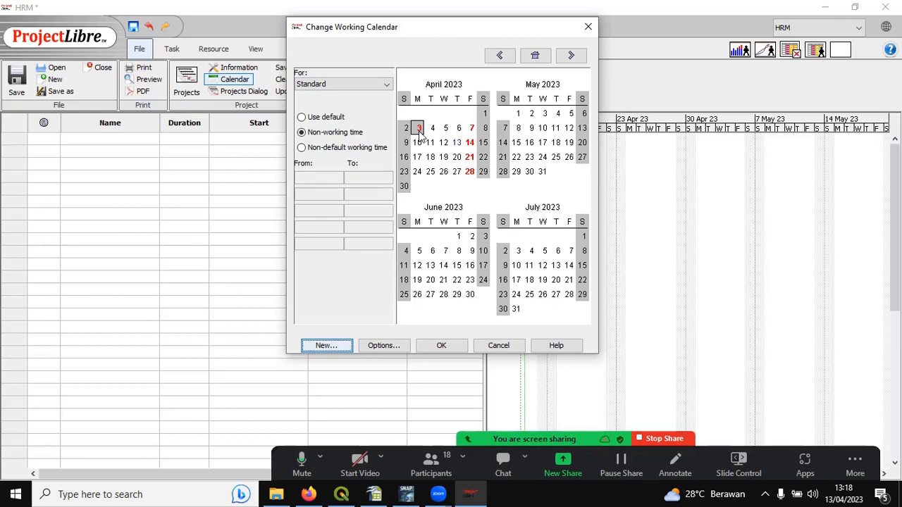
Step: Examine the default working hours of 6, 10, 12 and 13 April in the Standard calendar
click(458, 128)
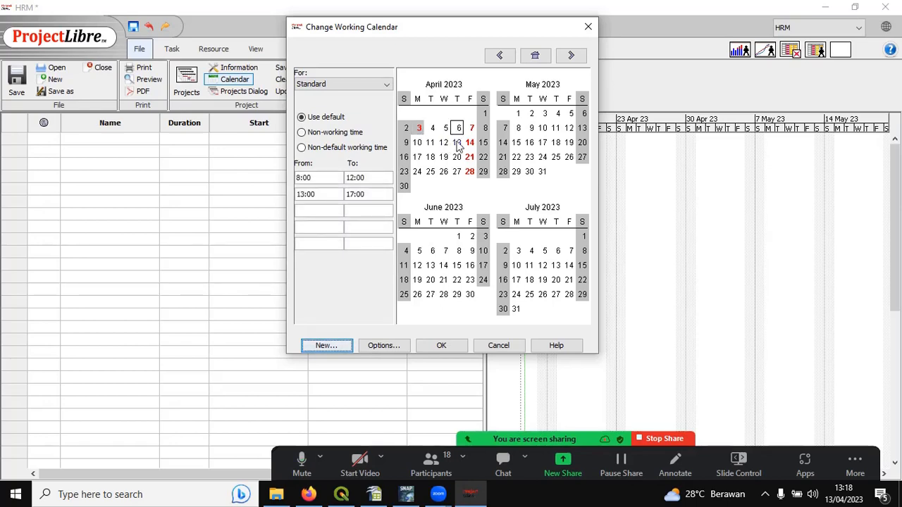
click(457, 142)
click(445, 143)
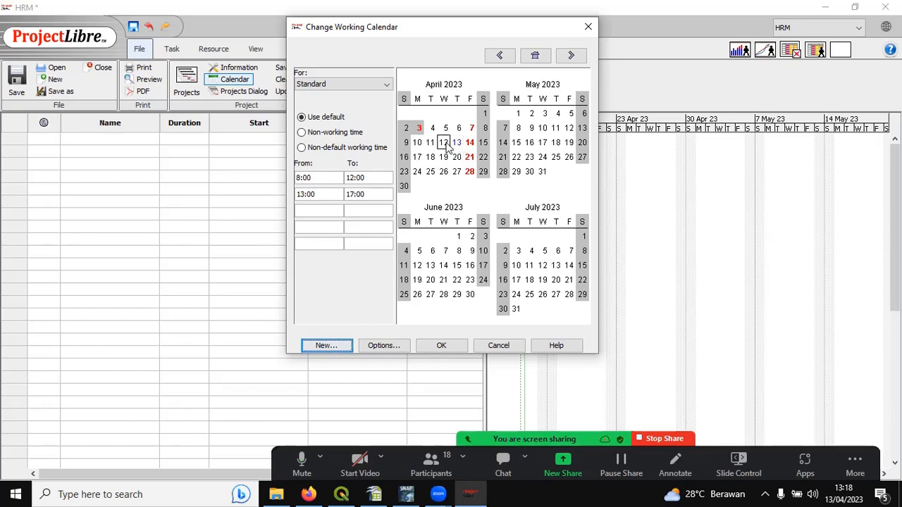
click(459, 141)
click(444, 143)
click(457, 144)
click(443, 143)
click(458, 144)
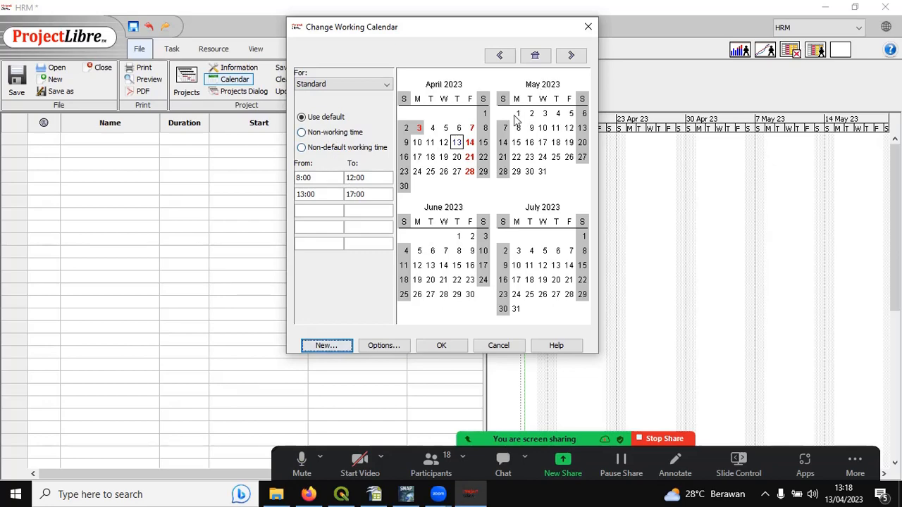
click(442, 143)
click(421, 143)
click(456, 144)
Step: View the 24 Hours calendar and compare it with weekend days 2 and 15 April in the Standard calendar
click(388, 84)
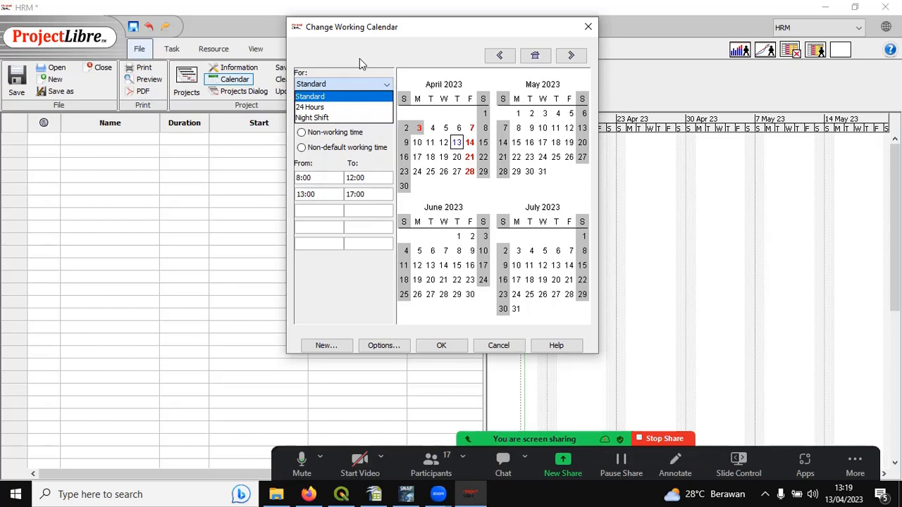
click(328, 107)
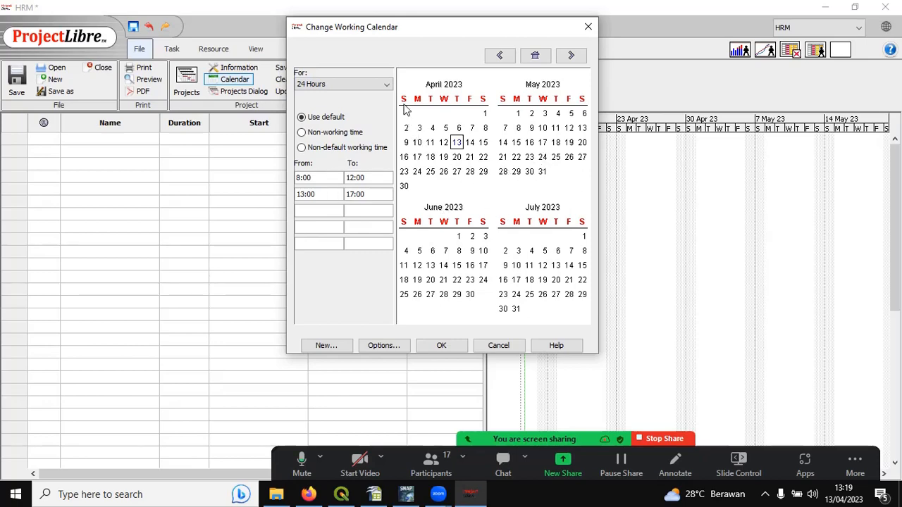
click(385, 86)
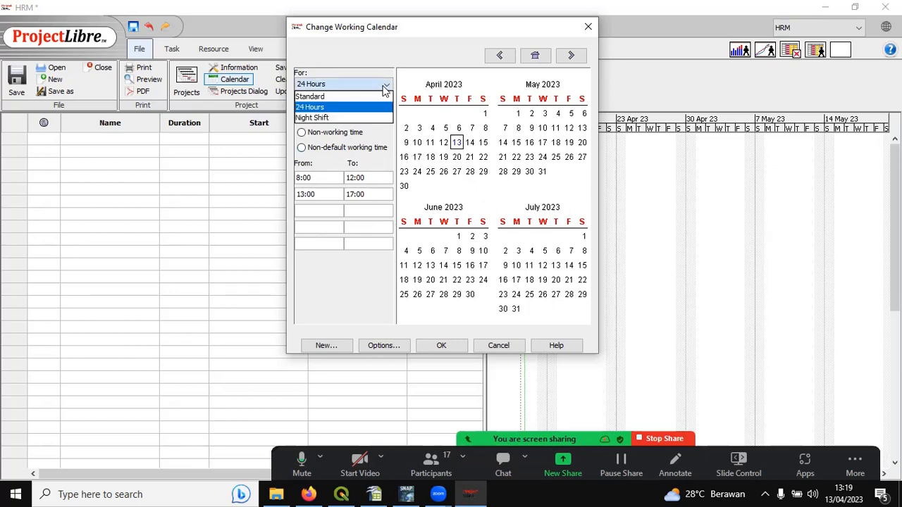
click(363, 99)
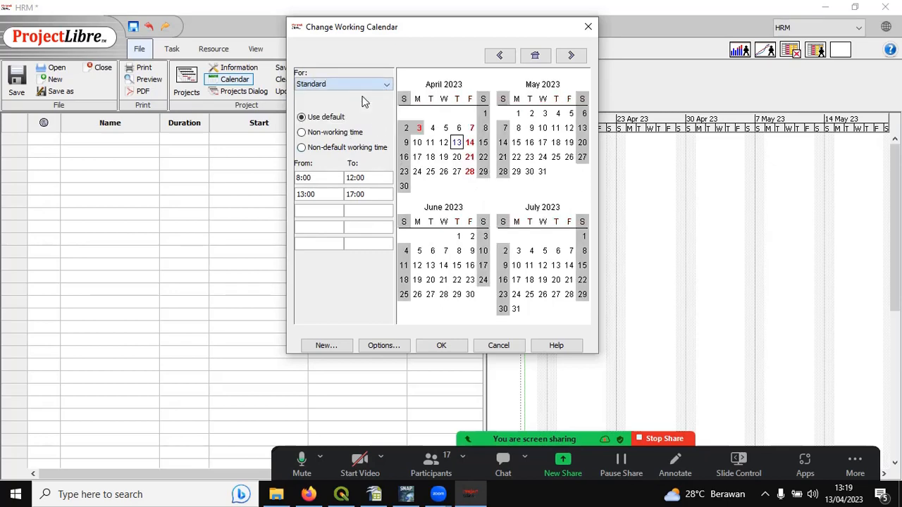
click(405, 130)
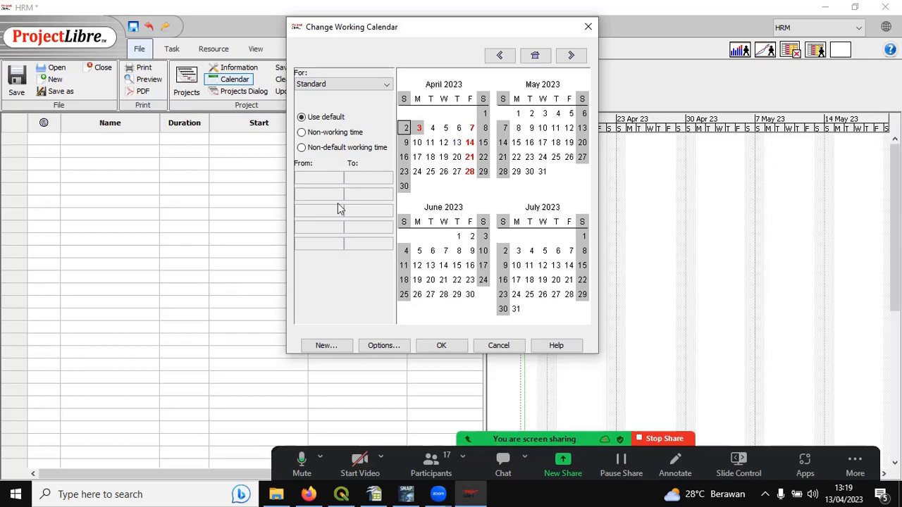
click(483, 143)
Step: In the 24 Hours calendar, check the hours of 8 May and mark Wednesday 10 May as non-working time
click(387, 85)
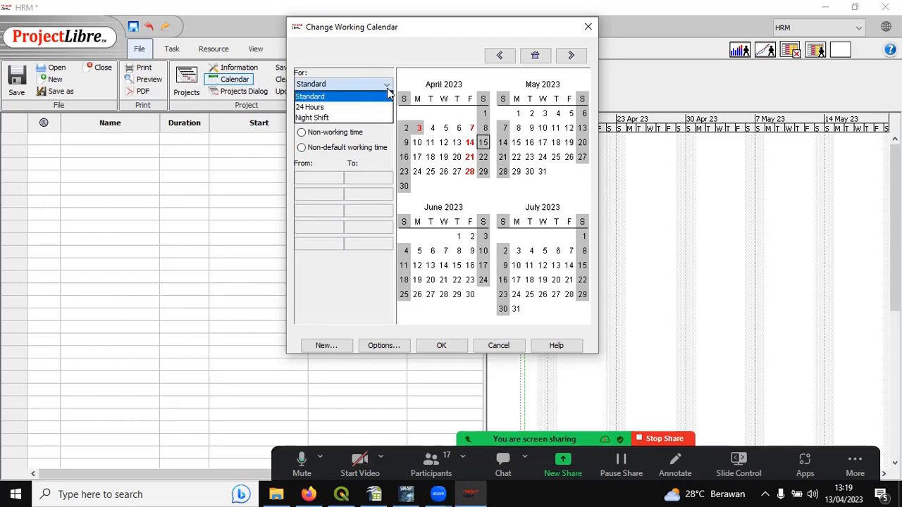
click(331, 107)
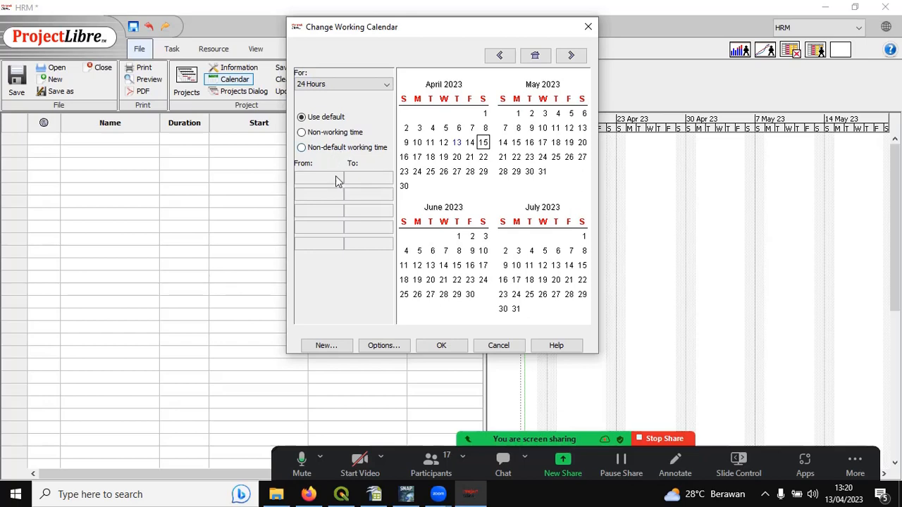
click(518, 128)
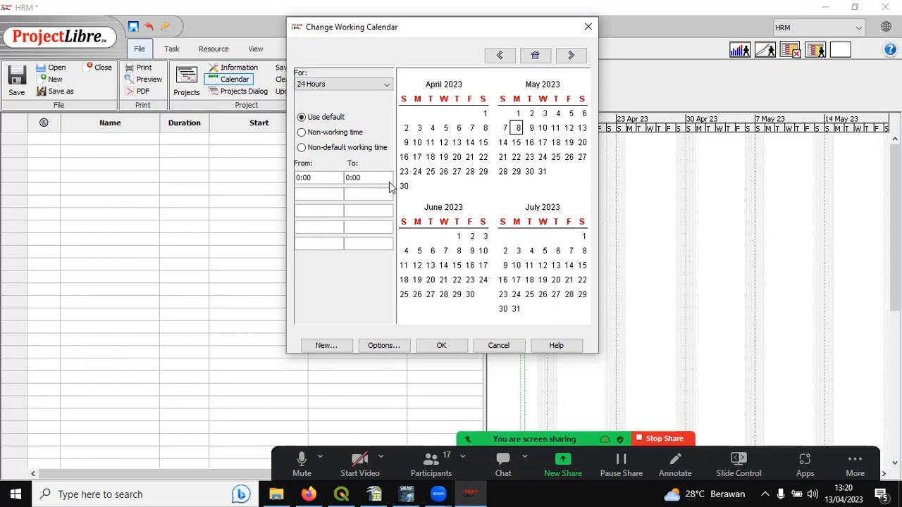
click(543, 129)
click(302, 134)
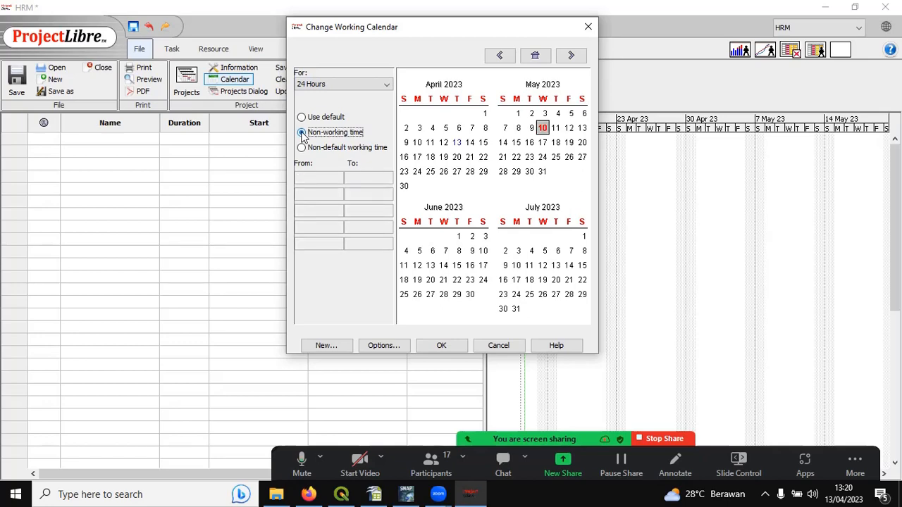
Step: Give Friday 19 May non-default working time in the 24 Hours calendar, with the afternoon period ending at 20:00
click(569, 143)
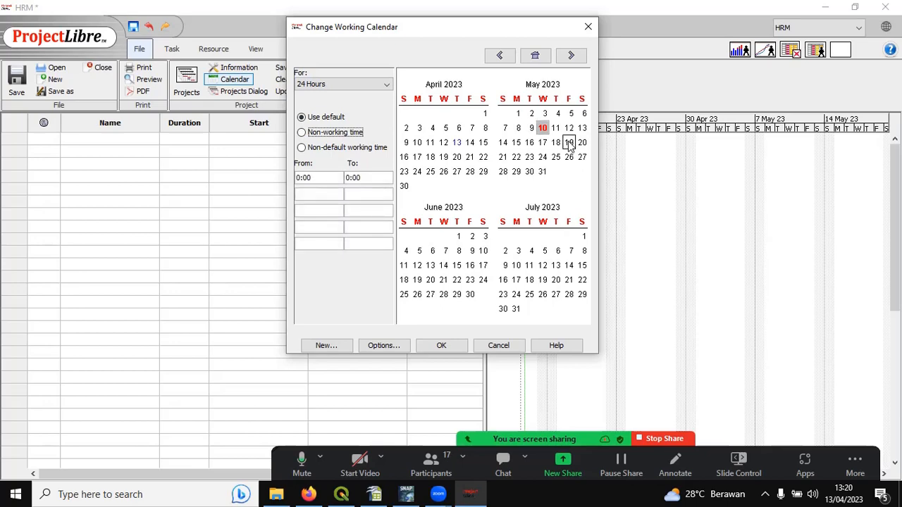
click(302, 149)
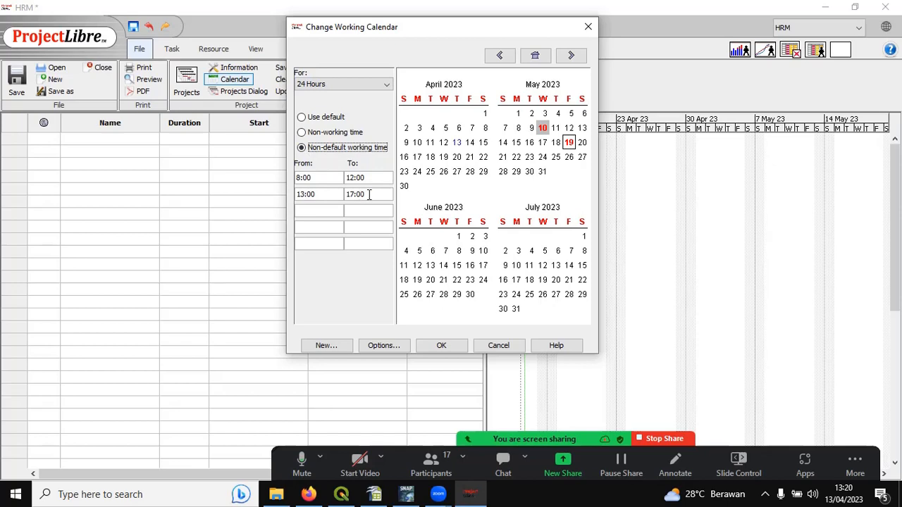
drag(368, 196, 341, 190)
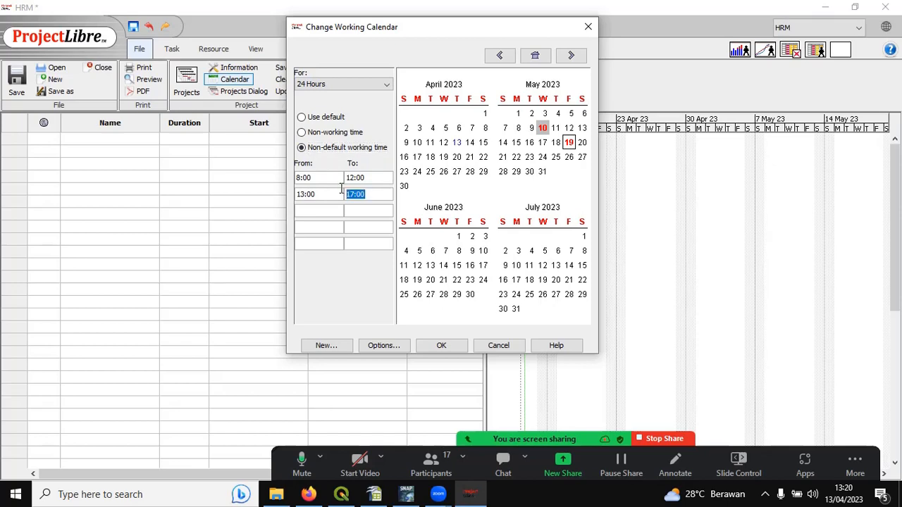
text(20:00)
click(380, 180)
Step: Switch to the Night Shift calendar and set Friday 19 May to use the default working time
click(387, 85)
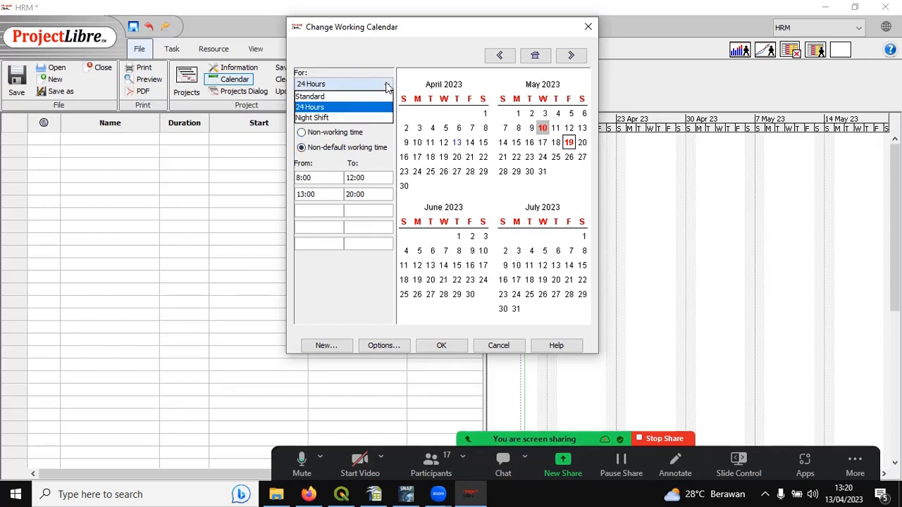
click(306, 118)
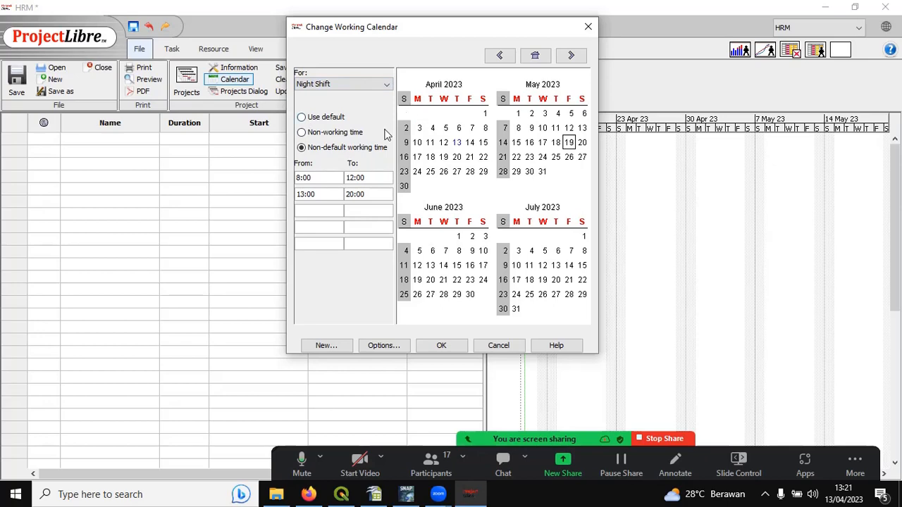
click(302, 117)
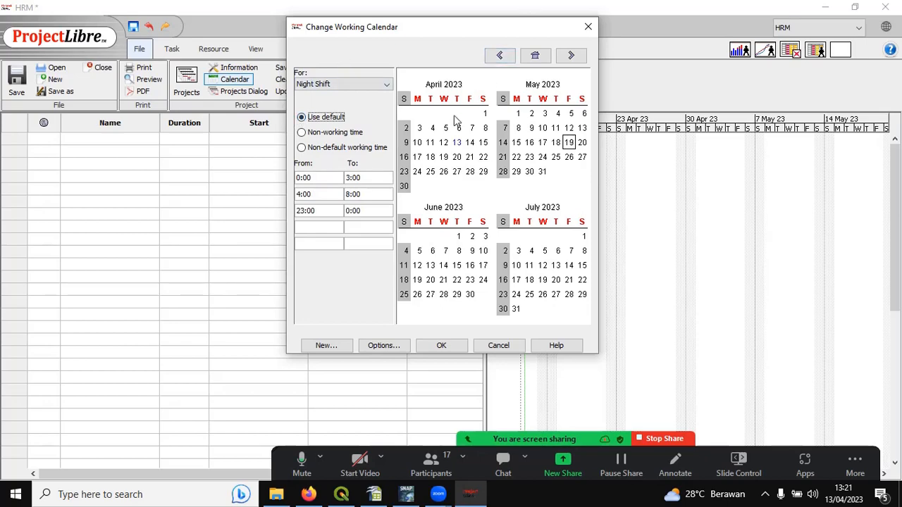
Step: Examine the Night Shift working hours day by day for 3 to 8 April and 10 to 14 April
click(419, 130)
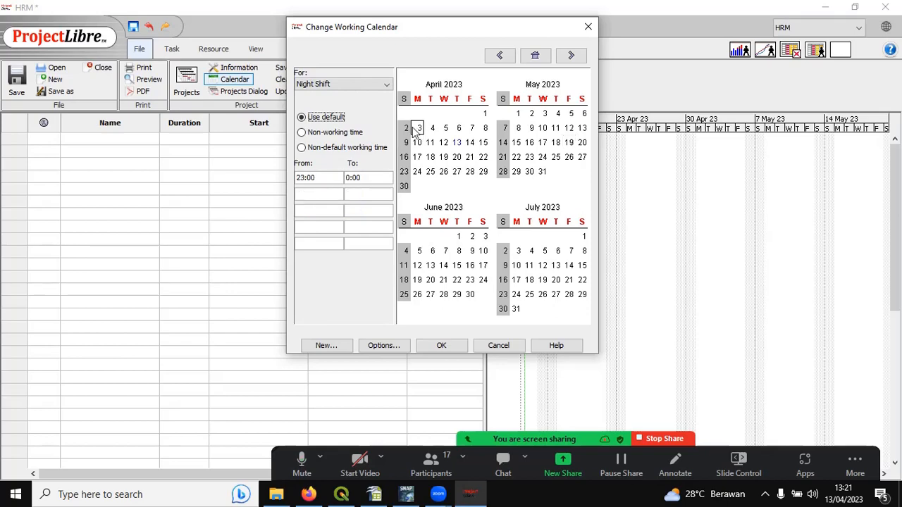
click(433, 130)
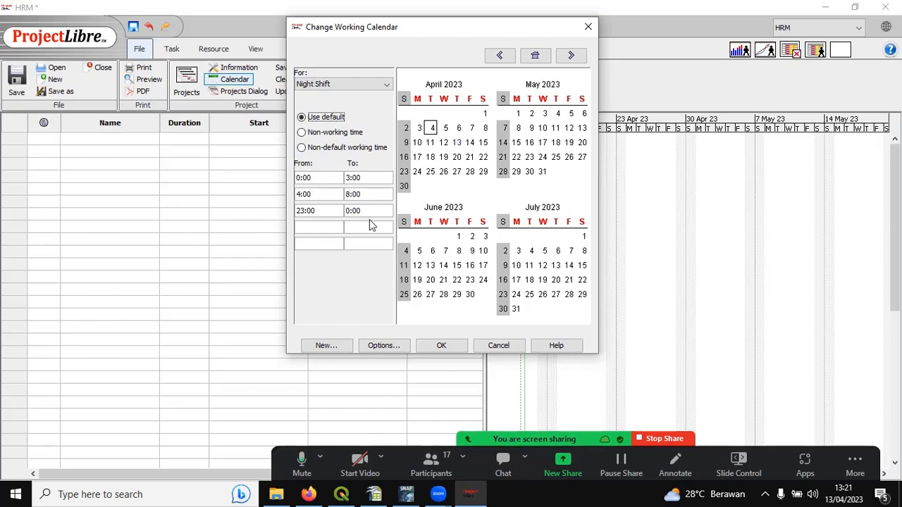
click(446, 130)
click(458, 129)
click(472, 129)
click(485, 129)
click(419, 144)
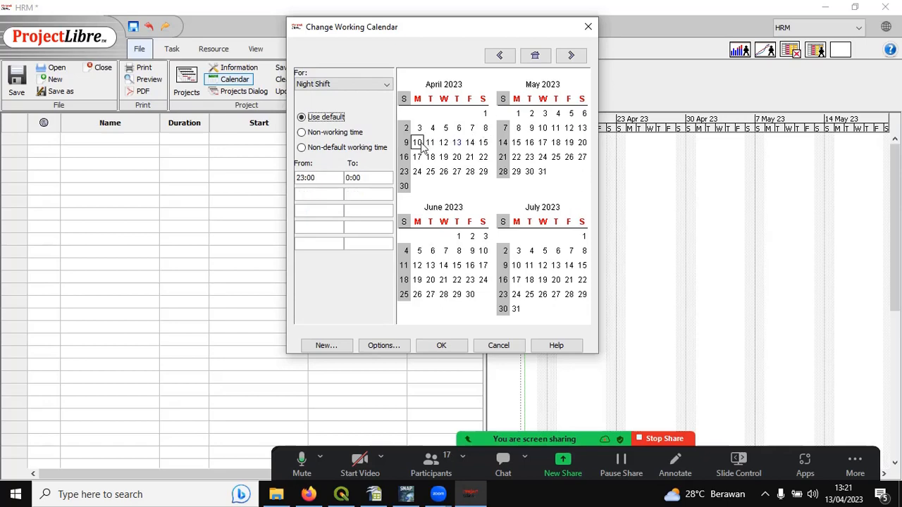
click(430, 144)
click(444, 143)
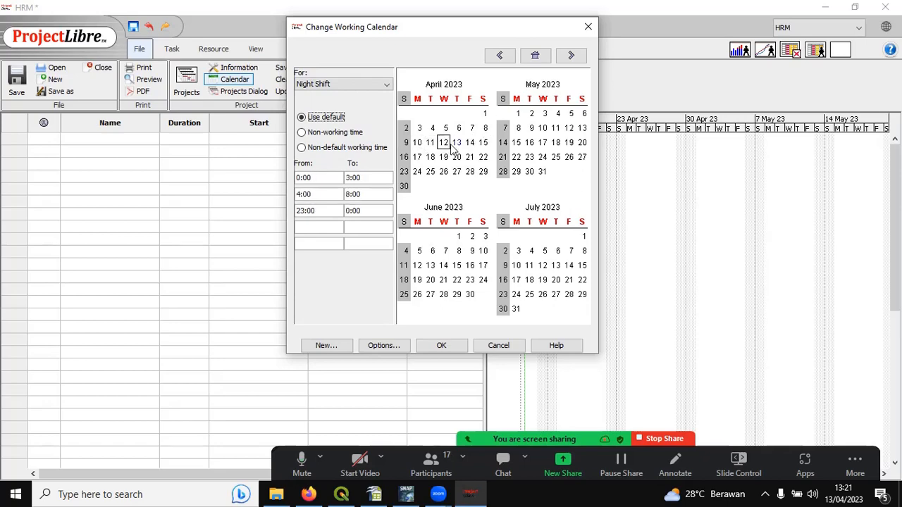
click(456, 143)
click(470, 143)
Step: Mark Saturday 15 April as non-working time in the Night Shift calendar
click(482, 143)
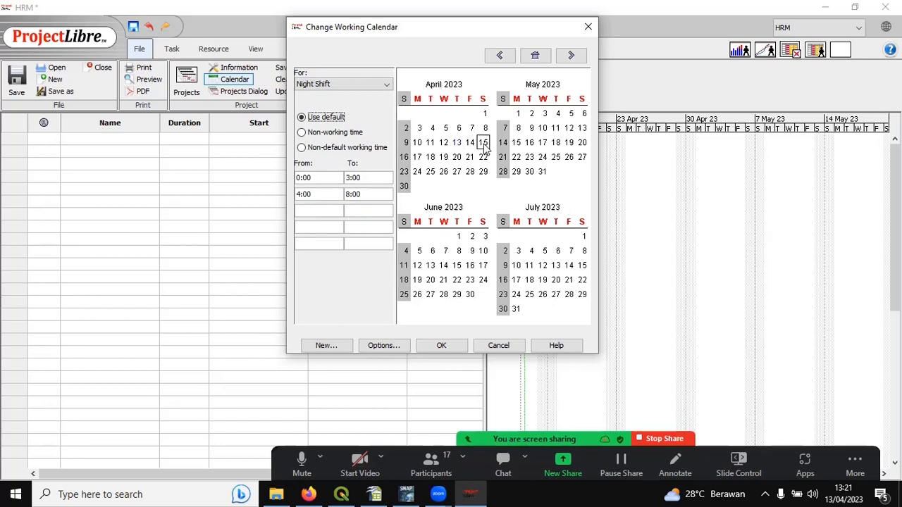
click(302, 132)
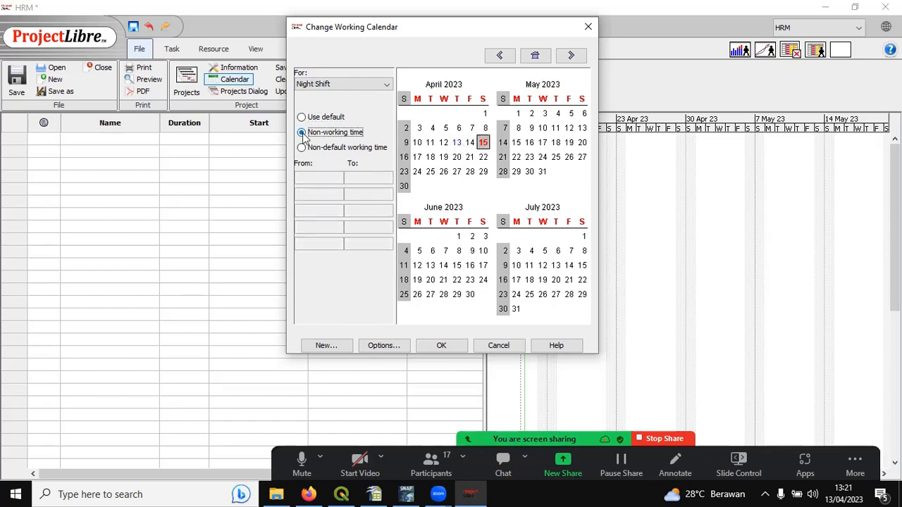
Step: Try non-working time on Monday 10 April in the Night Shift calendar and return the day to its default
click(417, 143)
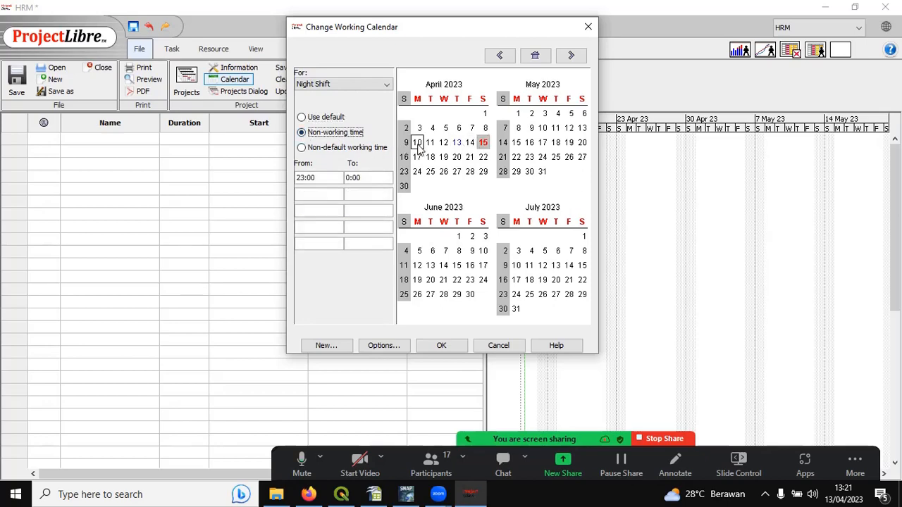
click(303, 133)
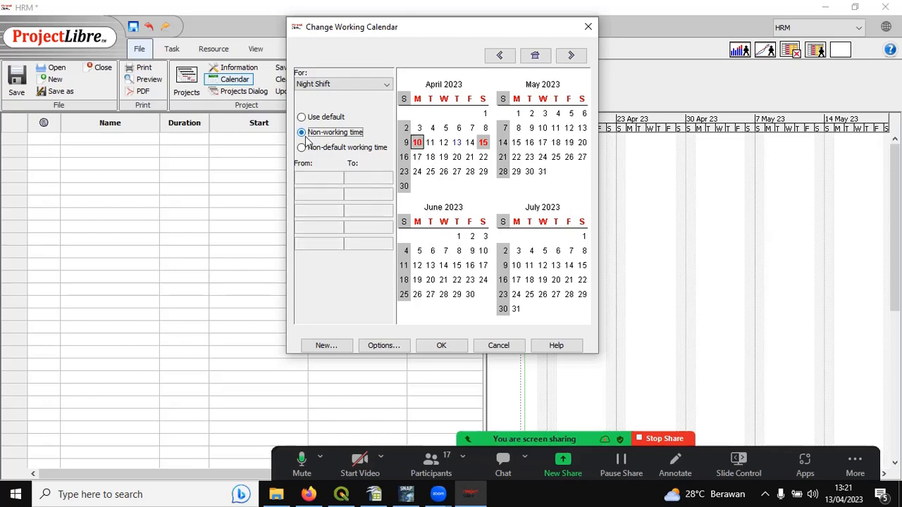
click(302, 117)
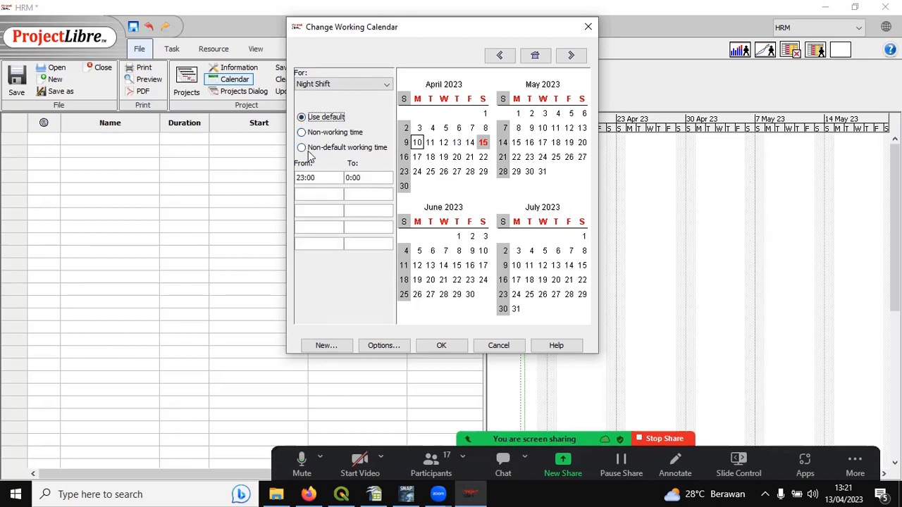
Step: Try non-default working time on Tuesday 18 April in the Night Shift calendar and return the day to its default
click(432, 157)
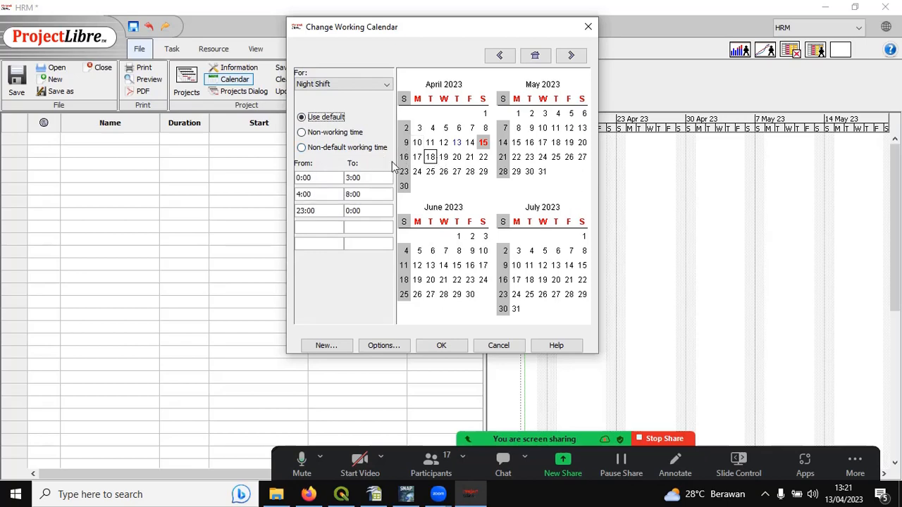
click(302, 148)
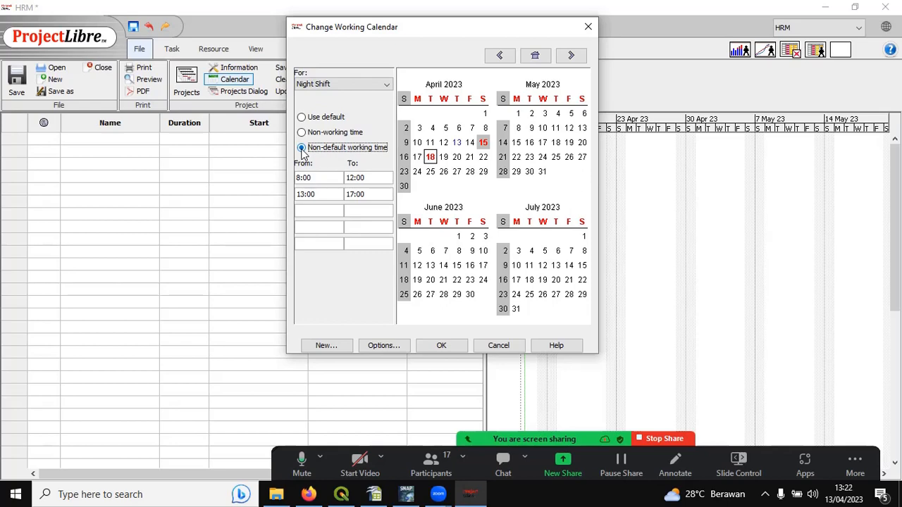
click(303, 120)
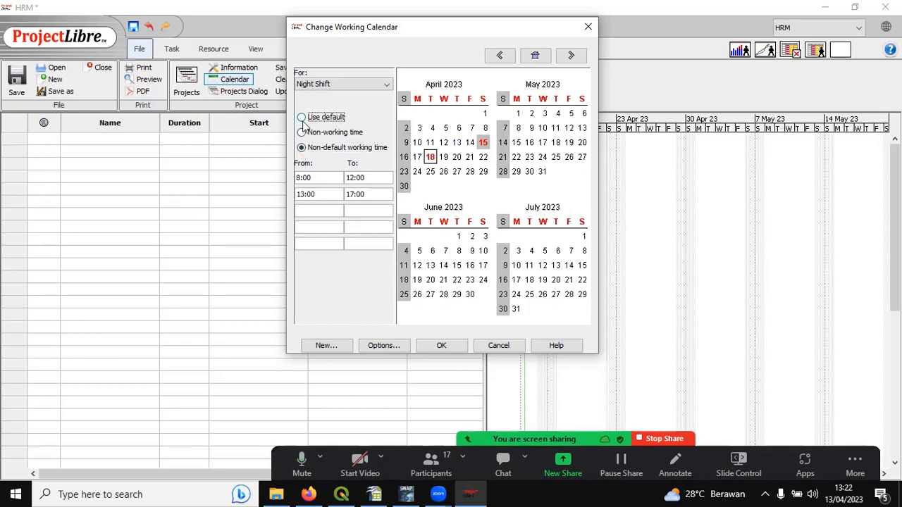
Step: Examine the Night Shift working hours day by day for 2 to 8 April, and close the working calendar without applying the changes
click(433, 128)
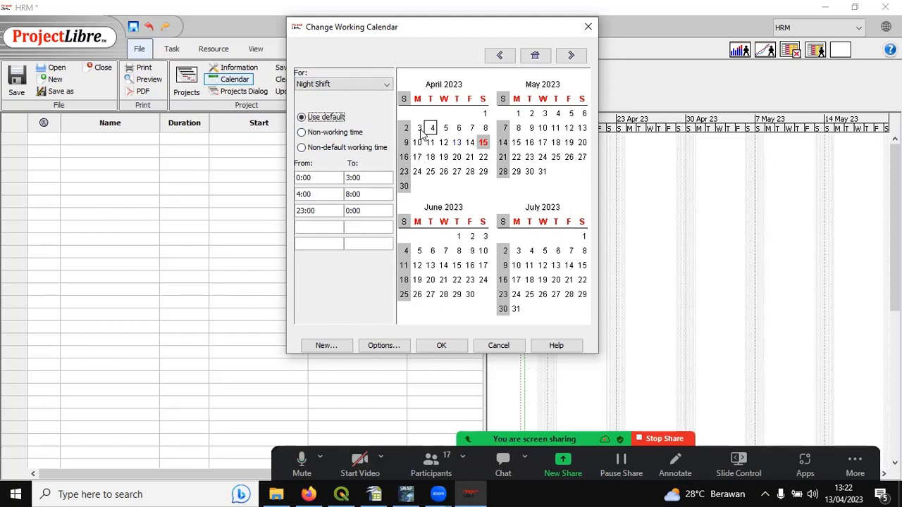
click(420, 129)
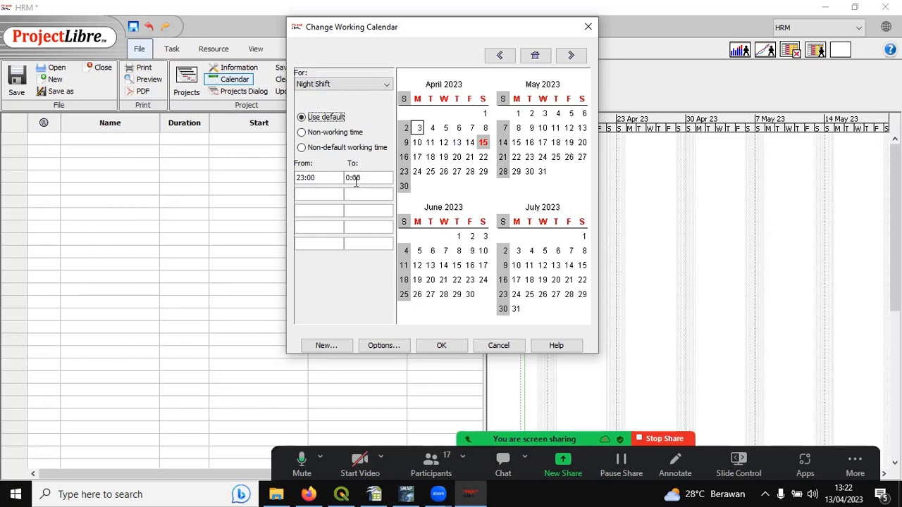
click(431, 129)
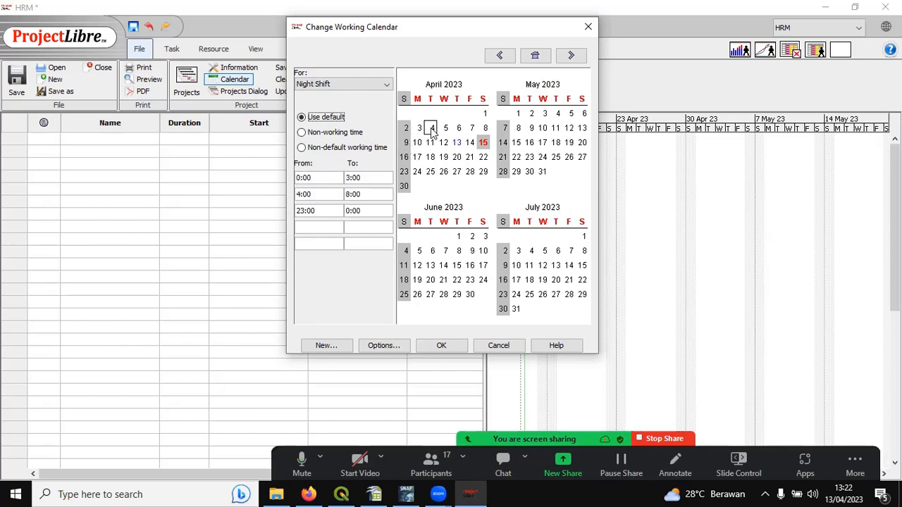
click(447, 130)
click(459, 130)
click(471, 131)
click(458, 130)
click(485, 128)
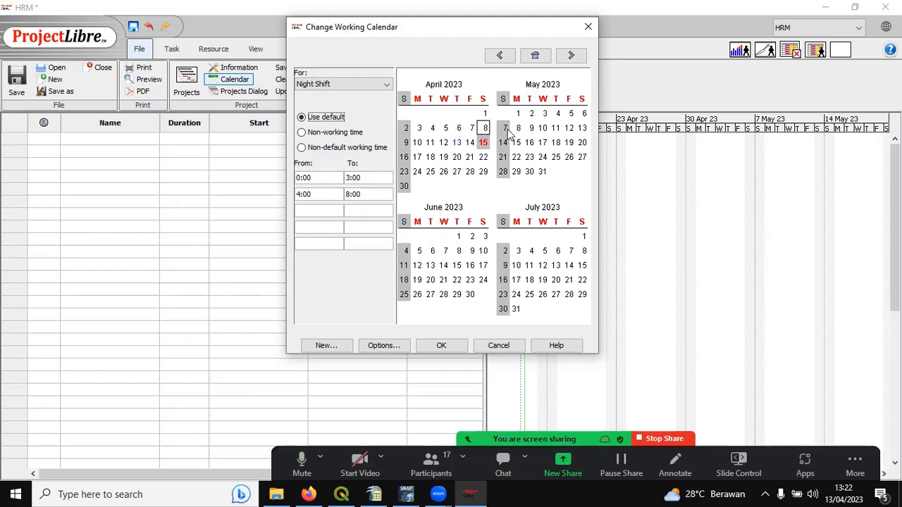
click(406, 127)
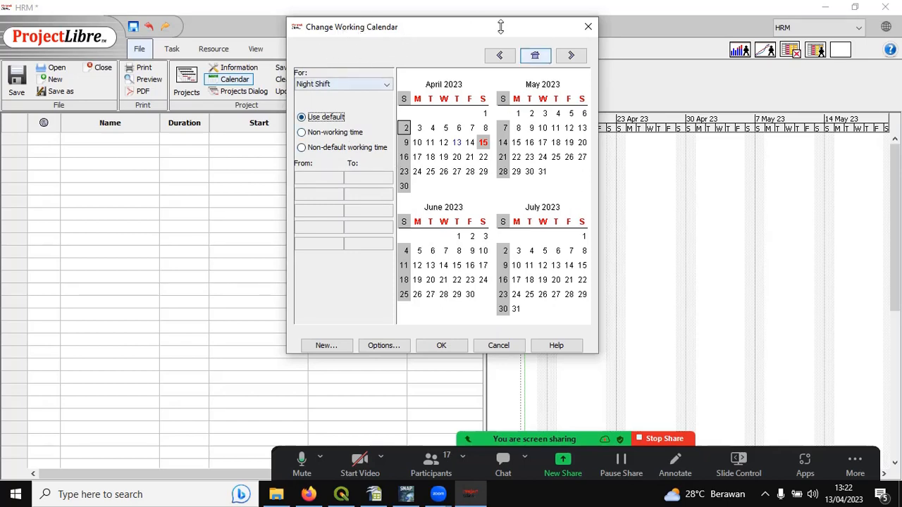
click(500, 346)
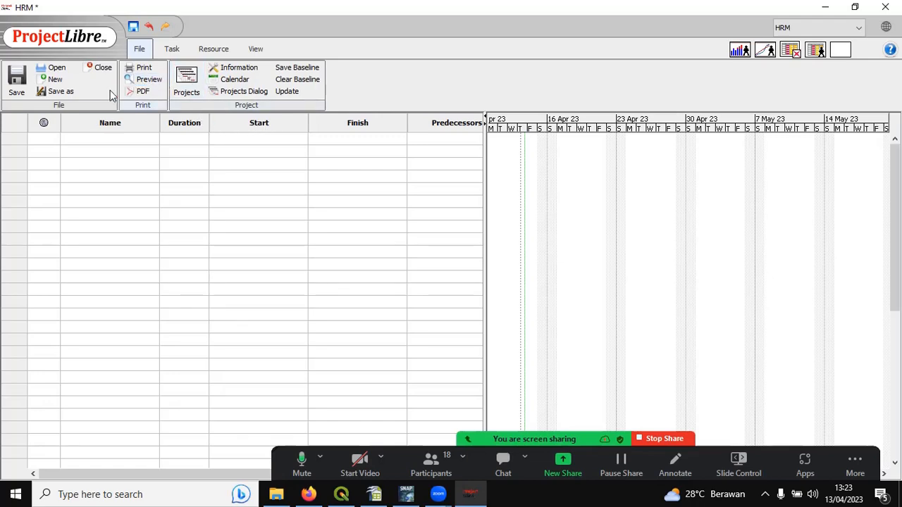
Step: Reopen the working calendar and examine the Standard calendar's hours for 12 April, the April Fridays, and Mondays 10 and 3 April
click(240, 83)
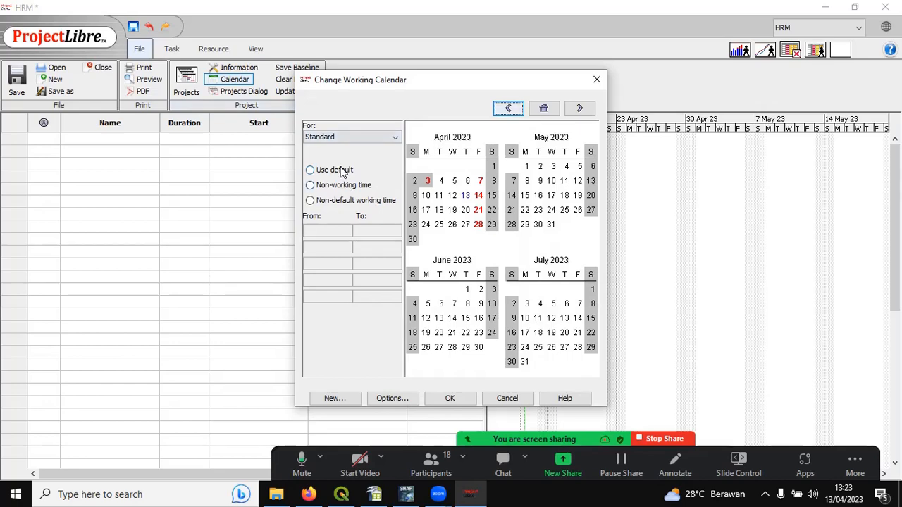
click(393, 138)
click(358, 150)
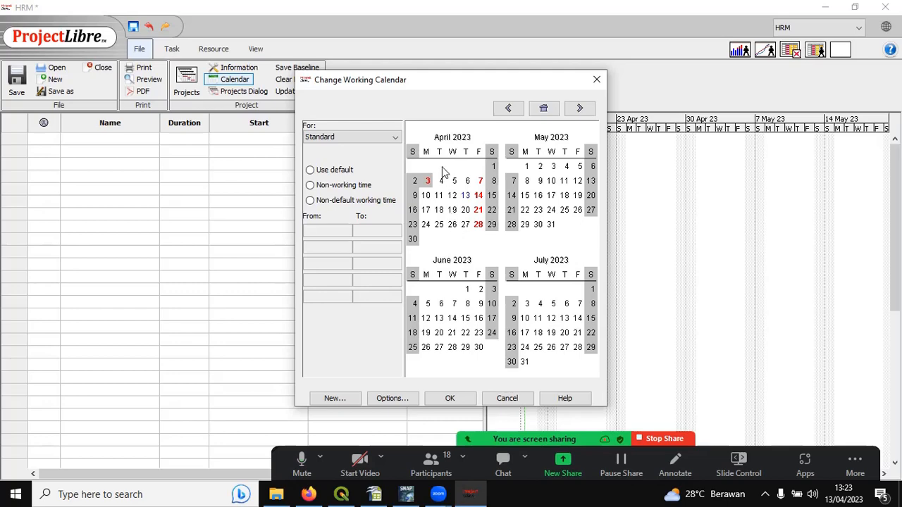
click(451, 197)
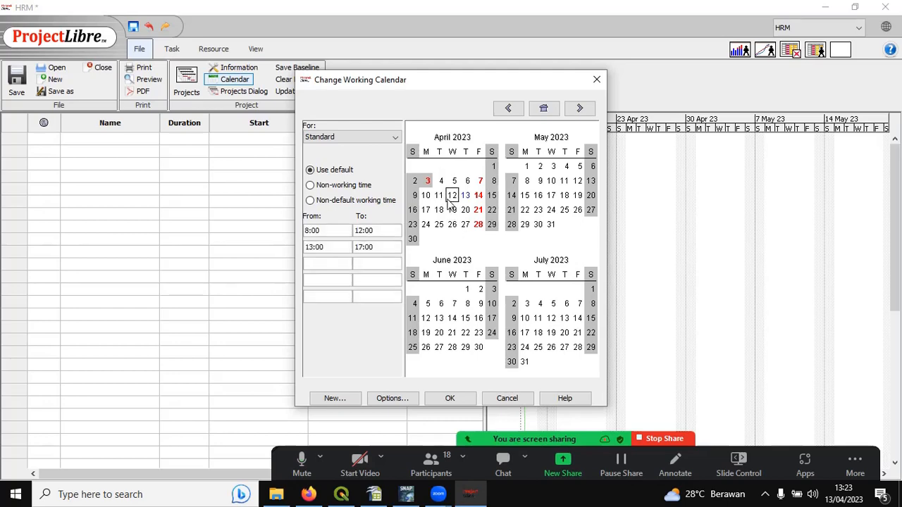
click(479, 196)
click(480, 211)
click(479, 224)
click(483, 184)
click(478, 210)
click(479, 196)
click(480, 182)
click(427, 196)
click(430, 182)
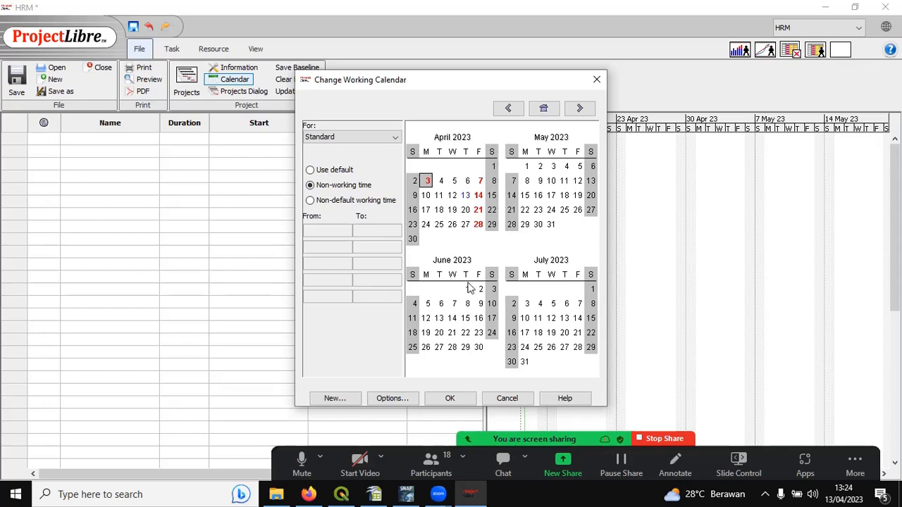
Step: Browse the Standard calendar's future months forward to December 2026
click(580, 109)
click(580, 109)
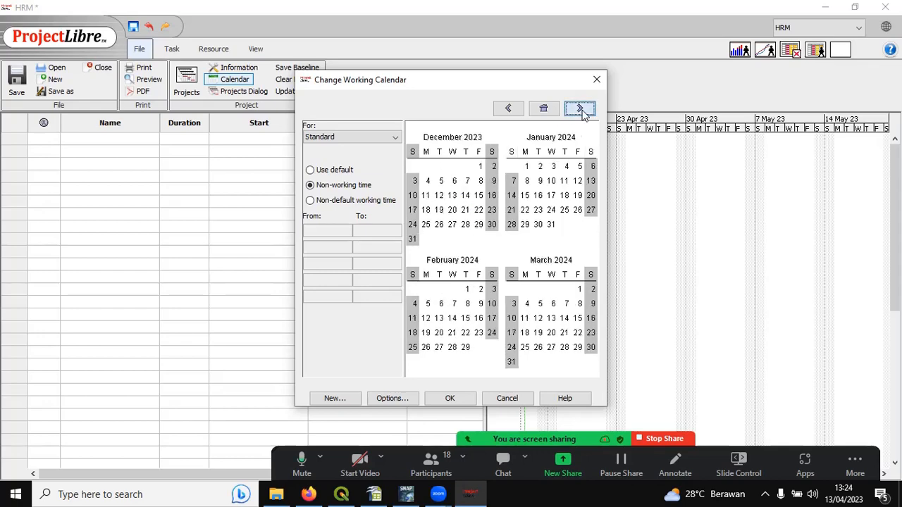
click(580, 109)
click(580, 109)
click(580, 109)
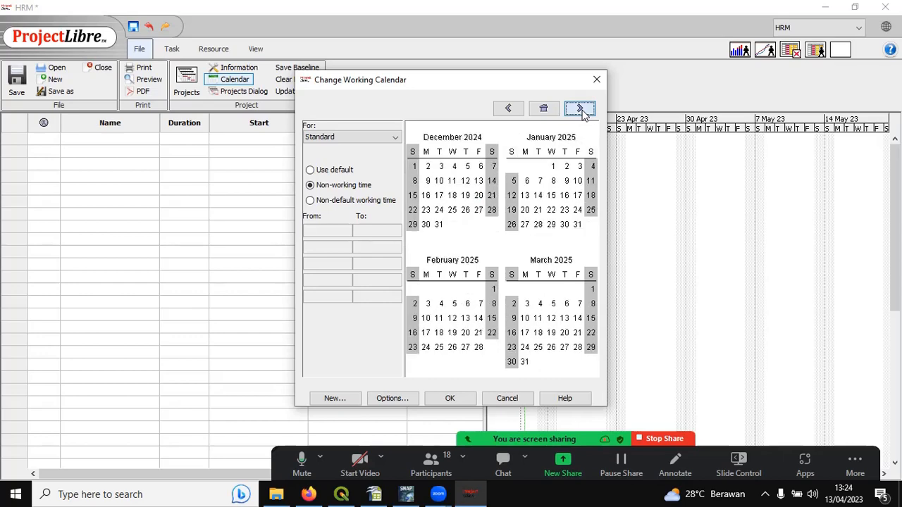
click(580, 110)
click(580, 110)
click(580, 109)
click(580, 109)
click(579, 109)
click(580, 109)
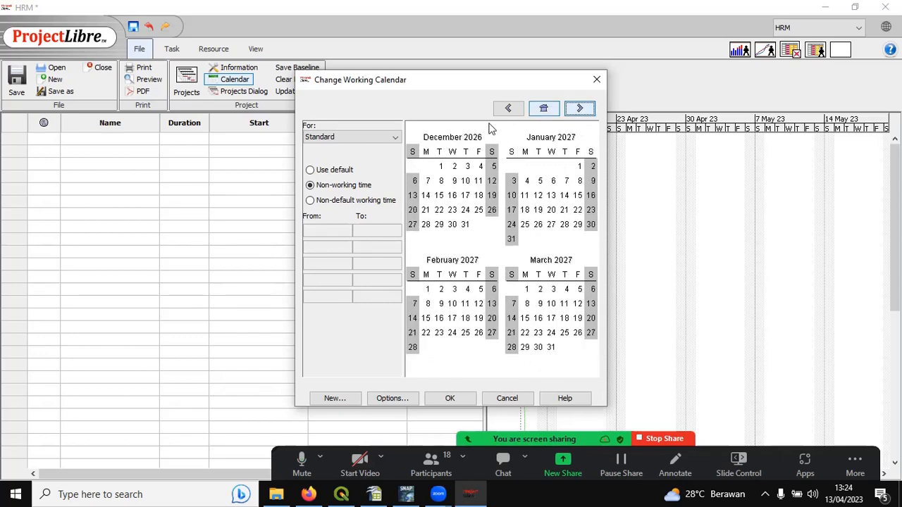
Step: Browse the Standard calendar's months back to August 2017 and close the working calendar
click(511, 110)
click(511, 111)
click(511, 110)
click(511, 111)
click(511, 111)
click(511, 111)
click(511, 111)
click(511, 110)
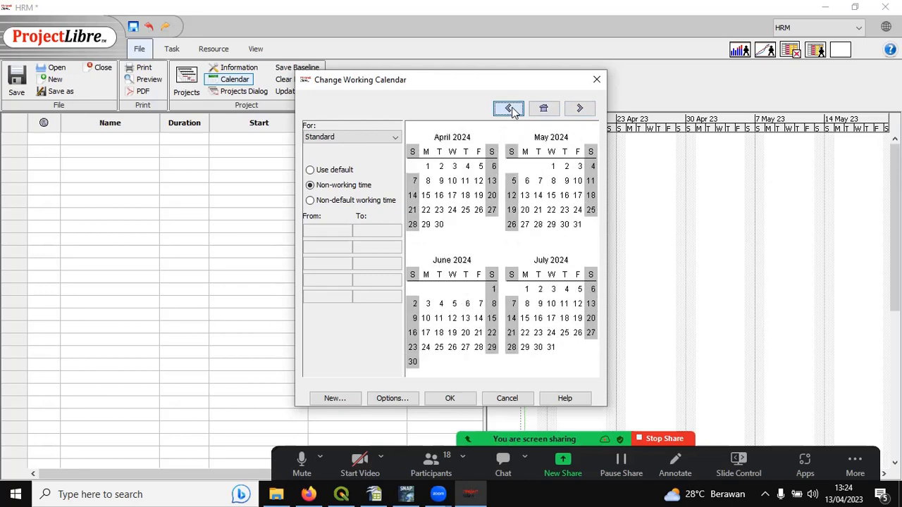
click(511, 111)
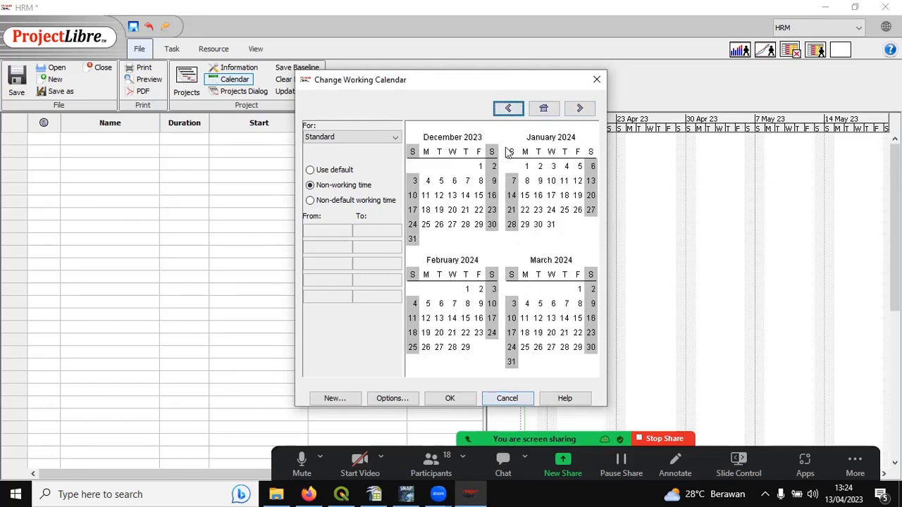
triple_click(511, 111)
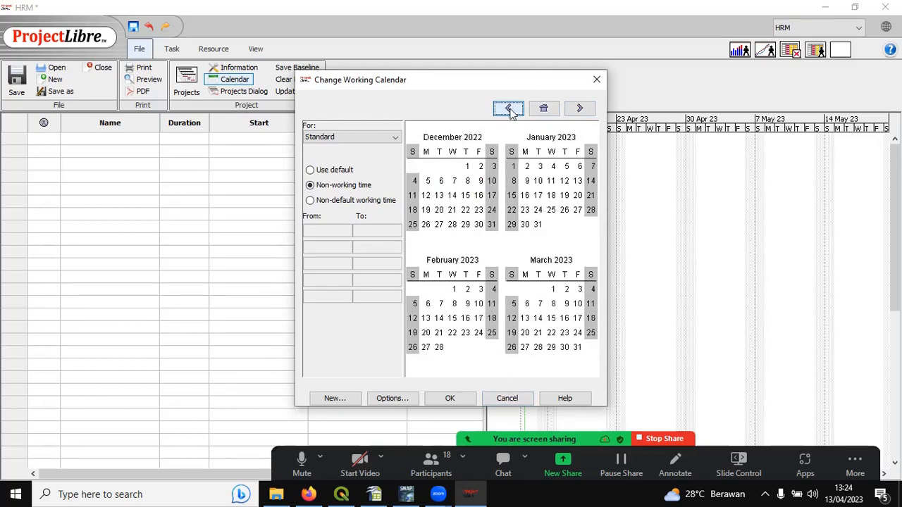
triple_click(510, 111)
triple_click(511, 111)
double_click(511, 111)
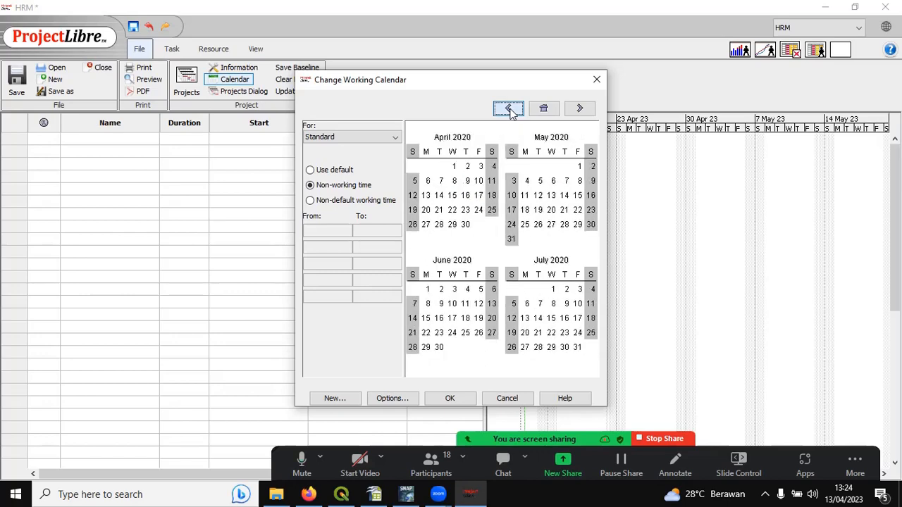
triple_click(511, 110)
triple_click(511, 111)
double_click(511, 111)
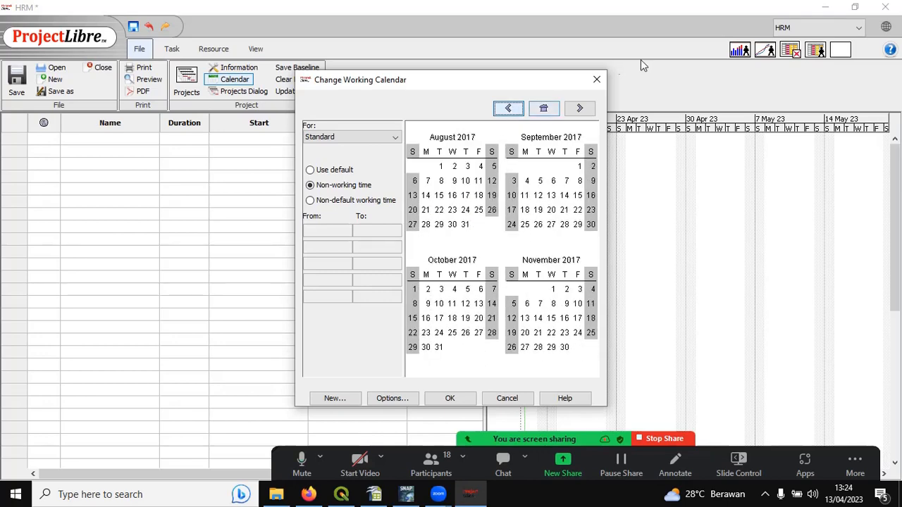
click(597, 80)
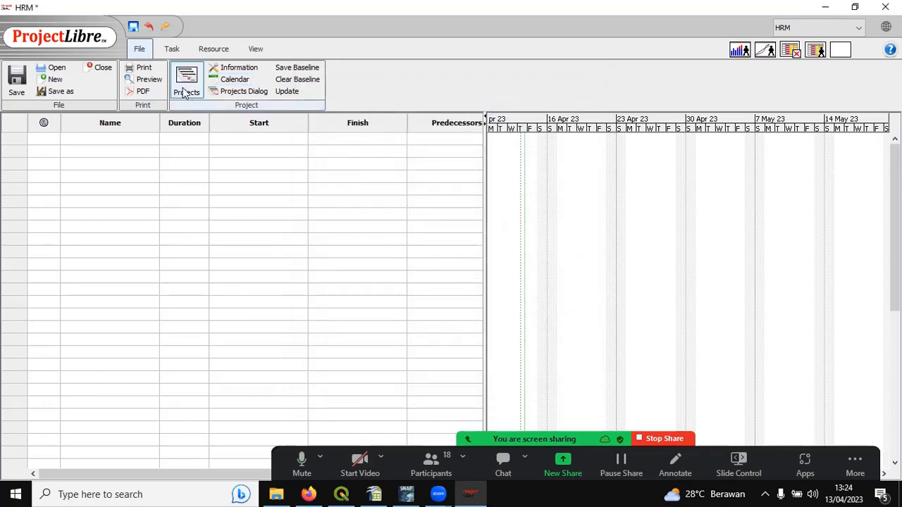
Step: Reopen the working calendar and set Monday 3 April 2023 to use the default working time in the Standard calendar
click(238, 80)
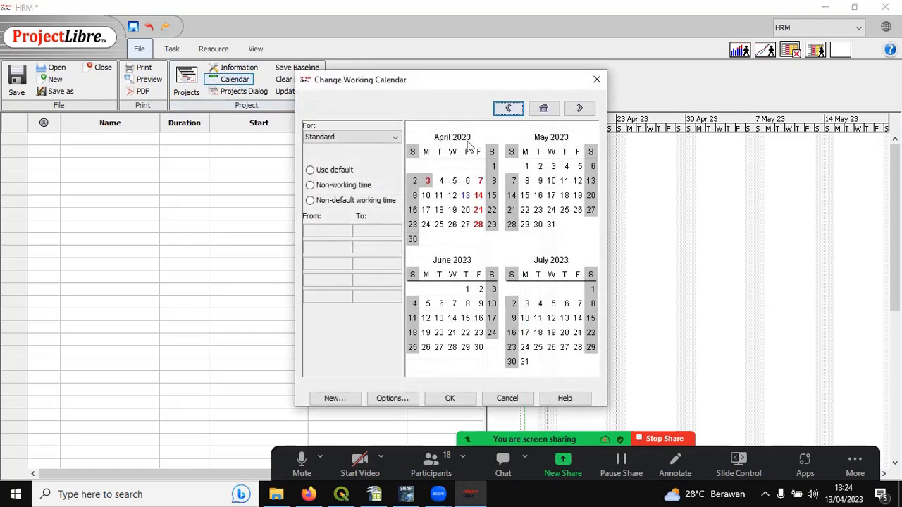
click(427, 181)
click(310, 185)
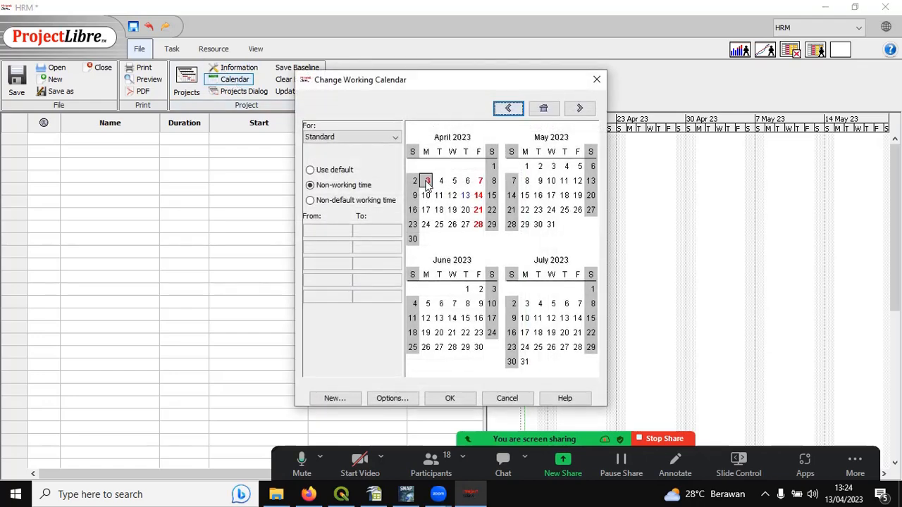
click(310, 170)
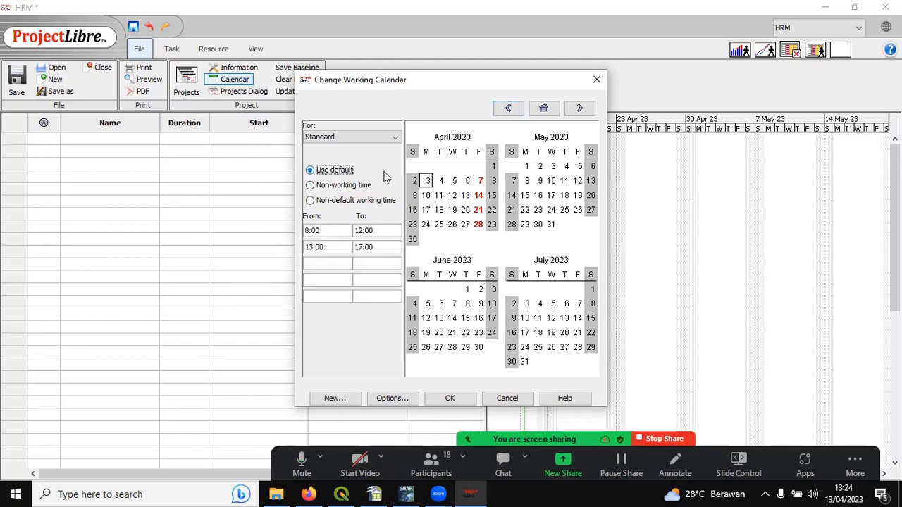
Step: Set Fridays 7, 14, 21 and 28 April to use the default working time in the Standard calendar
click(480, 183)
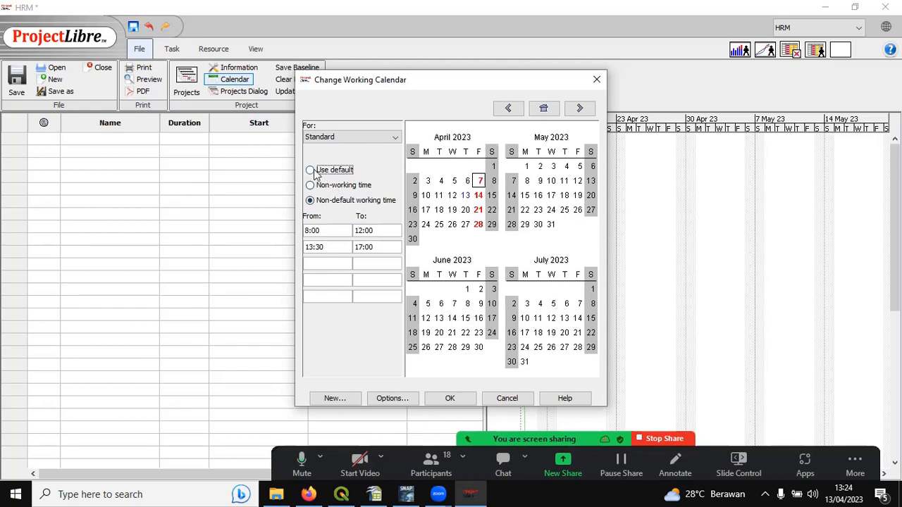
click(479, 195)
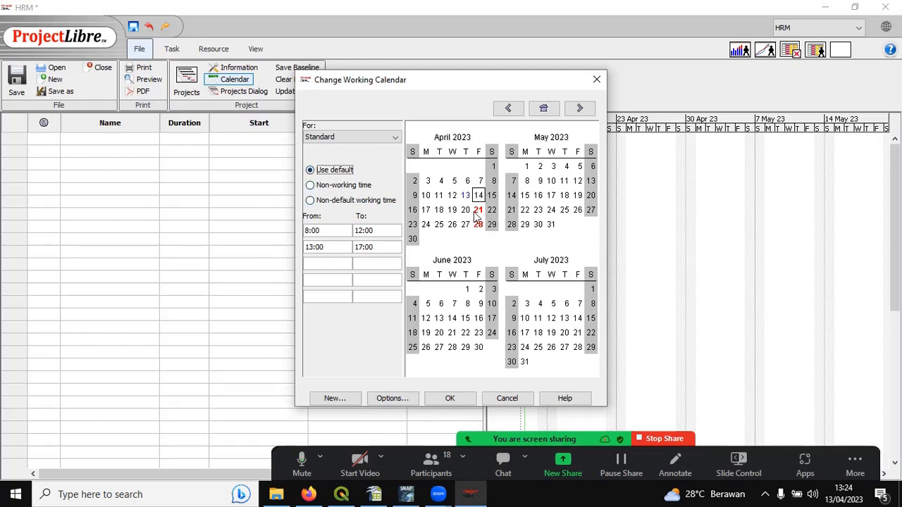
click(479, 211)
click(312, 173)
click(479, 226)
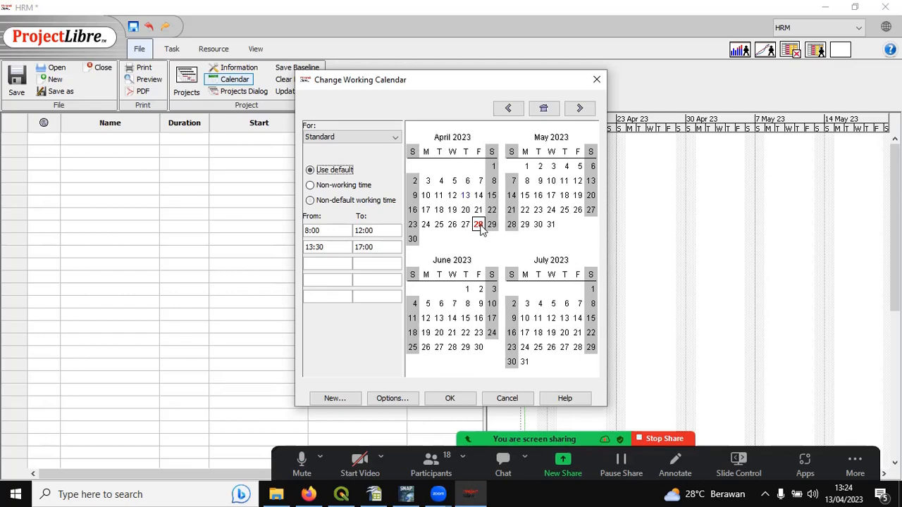
click(312, 173)
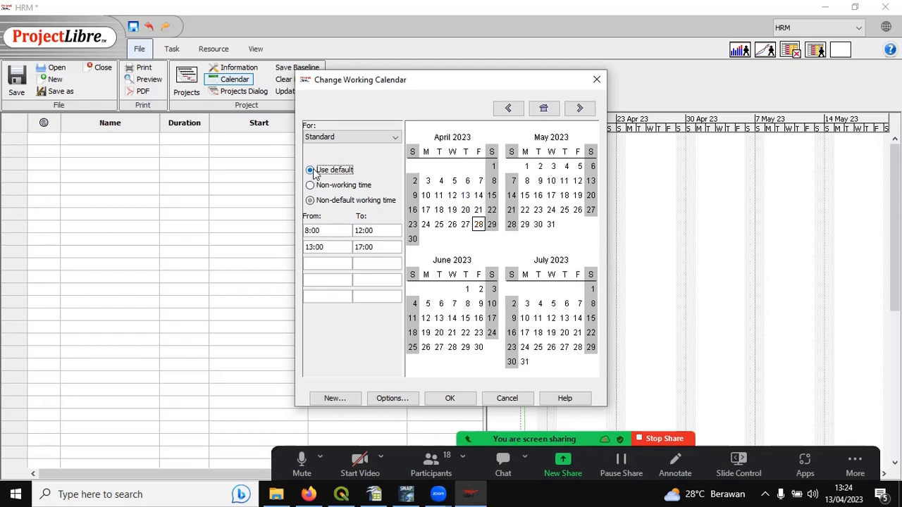
Step: Give Saturday 1 April non-default working time of 8:00 to 12:00 and 13:00 to 17:00 in the Standard calendar
click(465, 198)
click(453, 181)
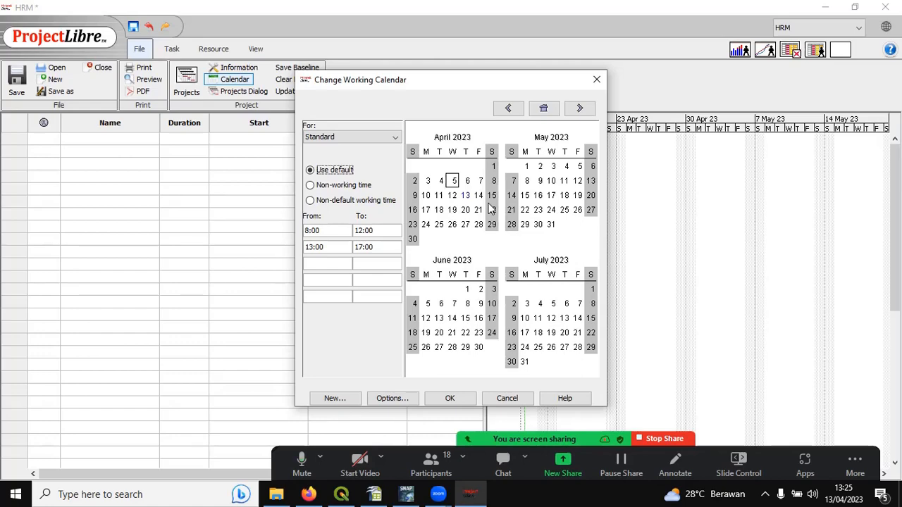
click(493, 165)
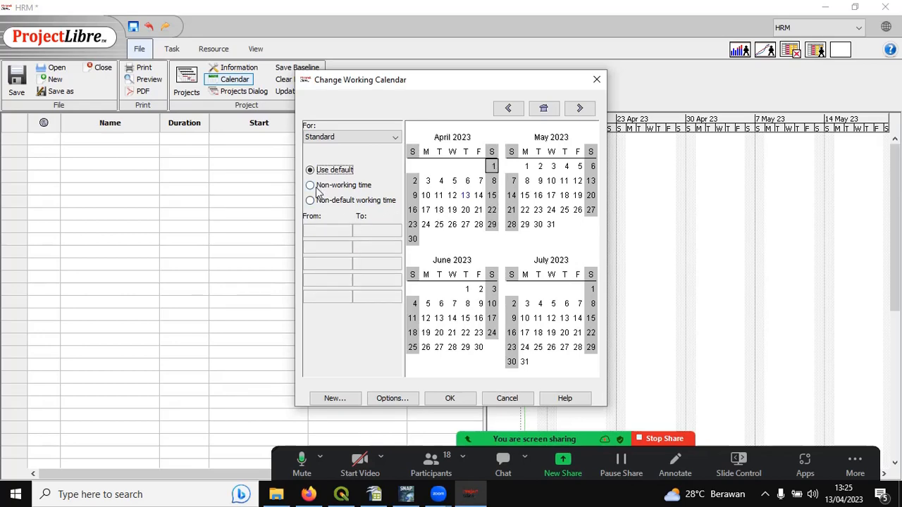
click(310, 201)
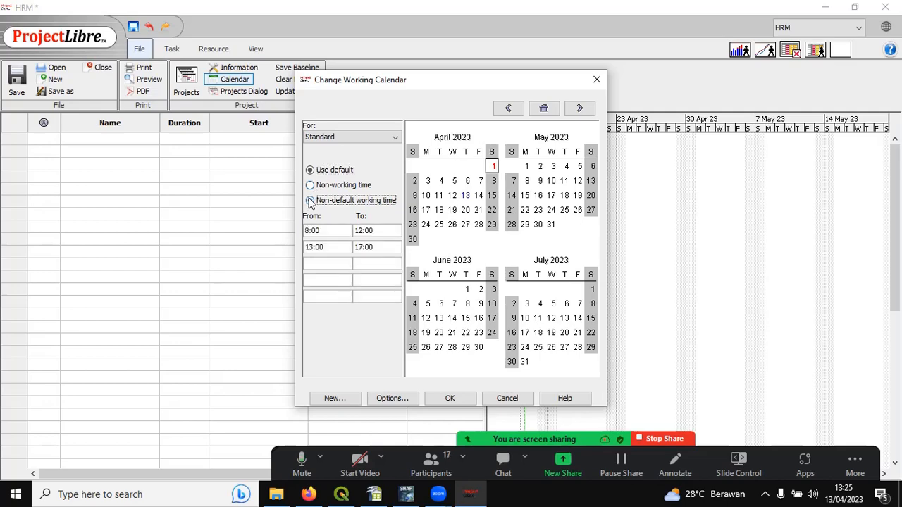
Step: Remove the 13:00 to 17:00 working period from Saturday 1 April 2023, keeping 8:00 to 12:00
click(338, 247)
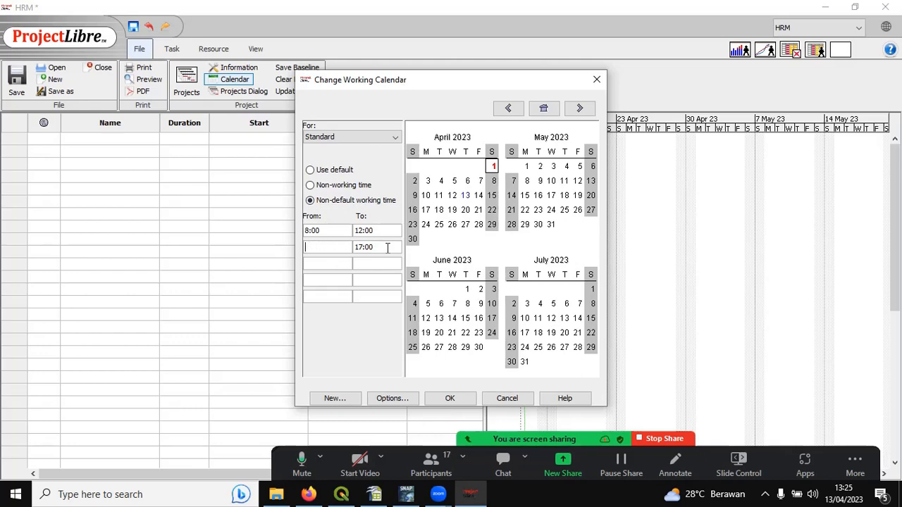
key(BackSpace)
key(BackSpace)
key(BackSpace)
Step: Give Saturday 8 April 2023 non-default working time of only 8:00 to 12:00 in the Standard calendar
click(493, 181)
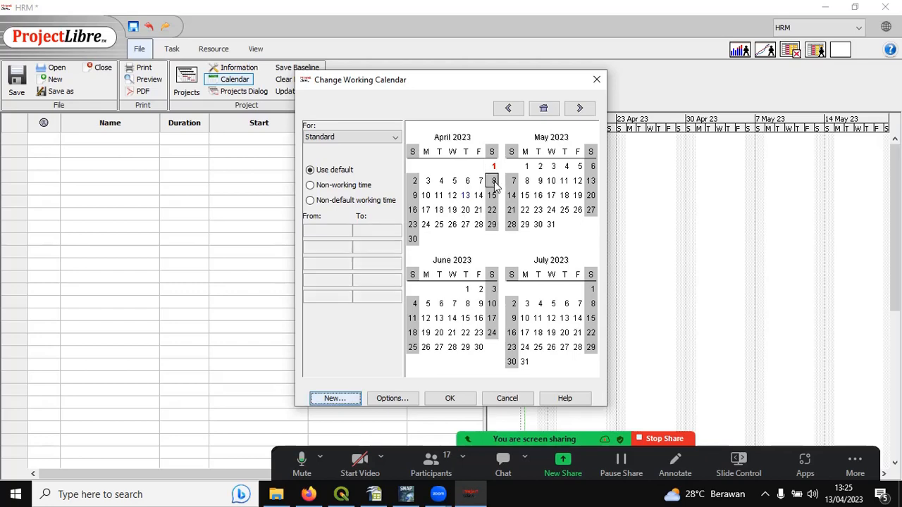
click(319, 202)
click(337, 247)
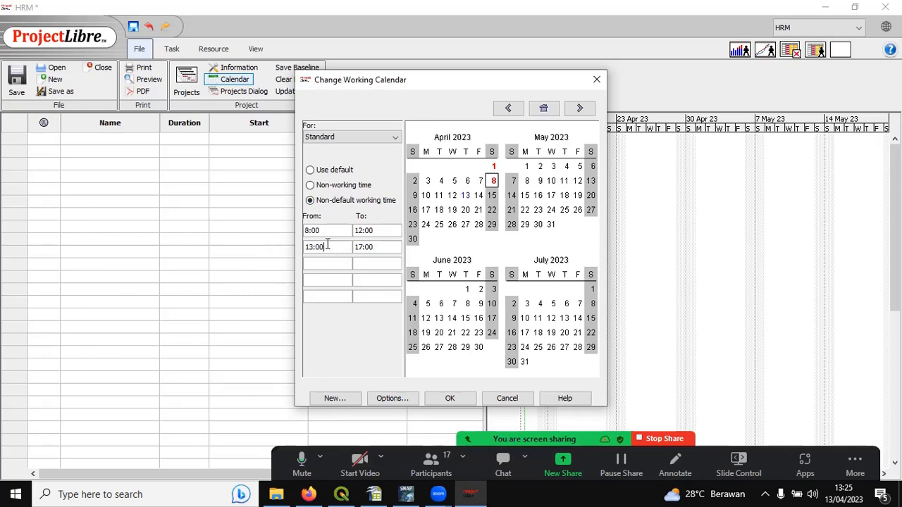
drag(327, 247, 305, 247)
key(BackSpace)
drag(399, 247, 338, 251)
key(BackSpace)
click(493, 195)
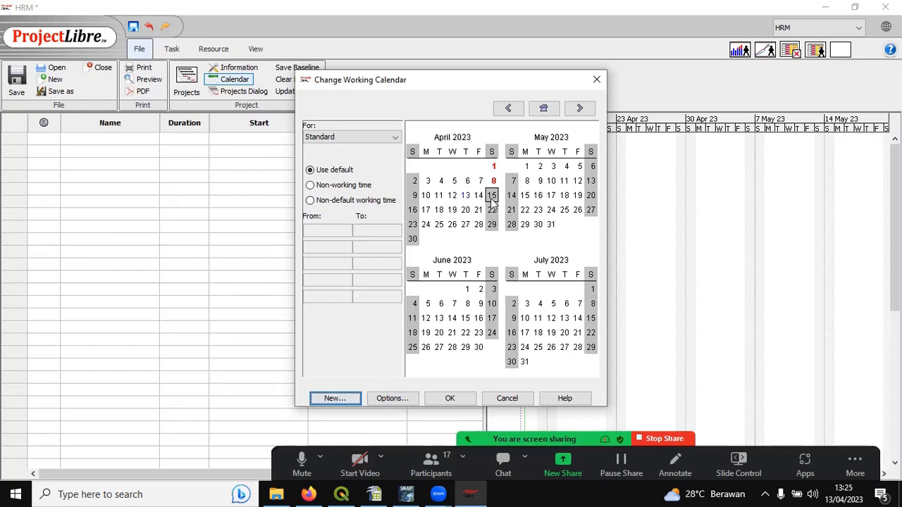
click(491, 224)
click(491, 201)
click(492, 210)
click(492, 196)
drag(492, 201, 496, 226)
click(496, 201)
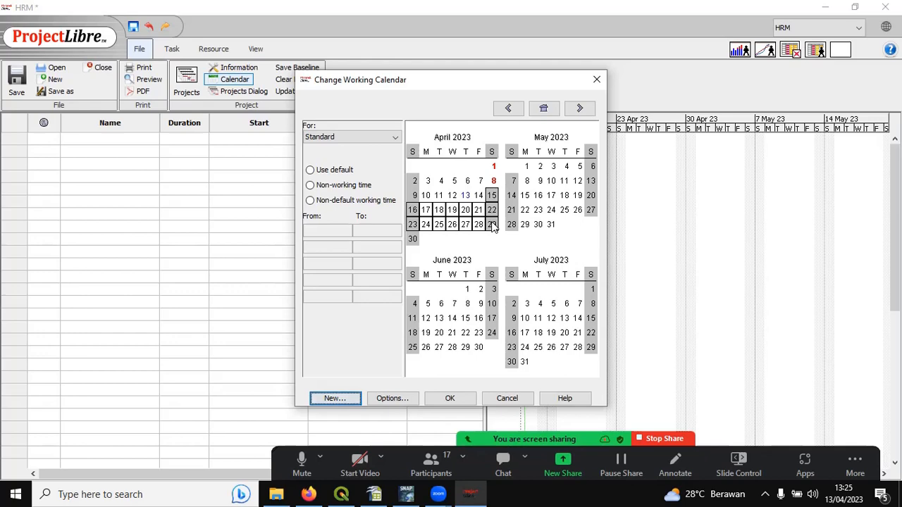
Step: Give Saturdays 15, 22 and 29 April 2023 non-default working time of only 8:00 to 12:00 and accept the calendar changes
click(493, 199)
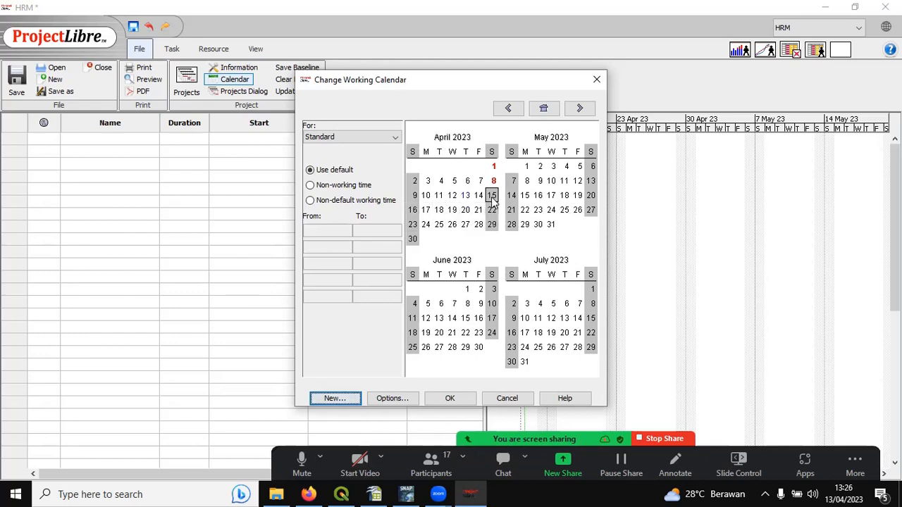
drag(493, 199, 492, 230)
click(311, 200)
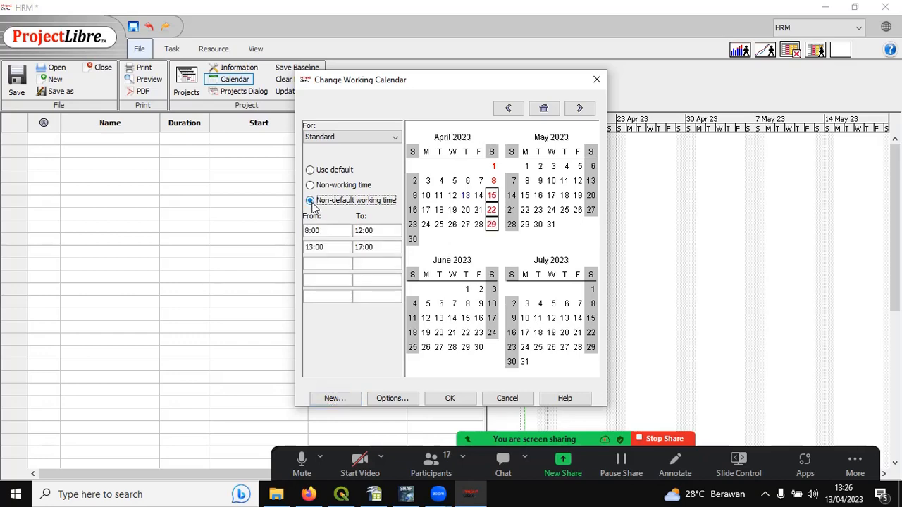
drag(326, 248, 295, 246)
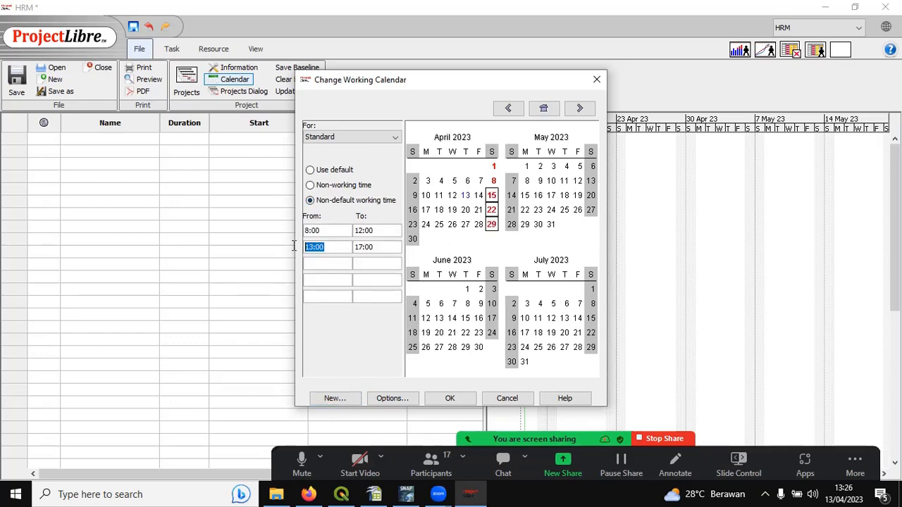
key(BackSpace)
drag(377, 246, 351, 247)
key(BackSpace)
click(463, 397)
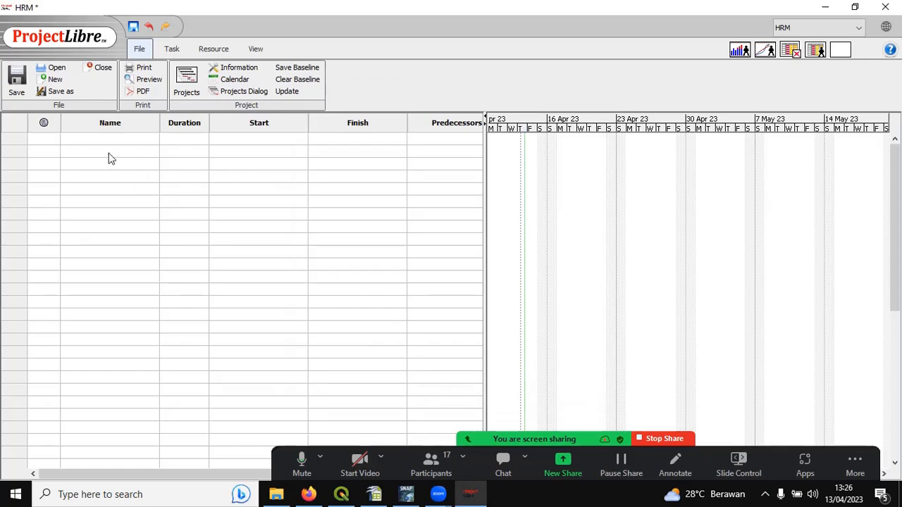
Step: Add a task named "Gaian pondasi" in the first row of the task table
click(80, 143)
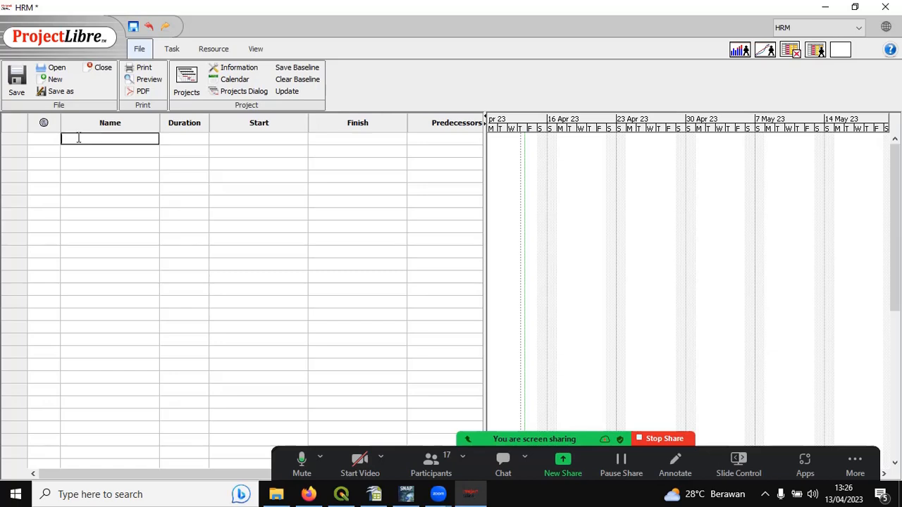
click(49, 147)
click(79, 141)
click(45, 125)
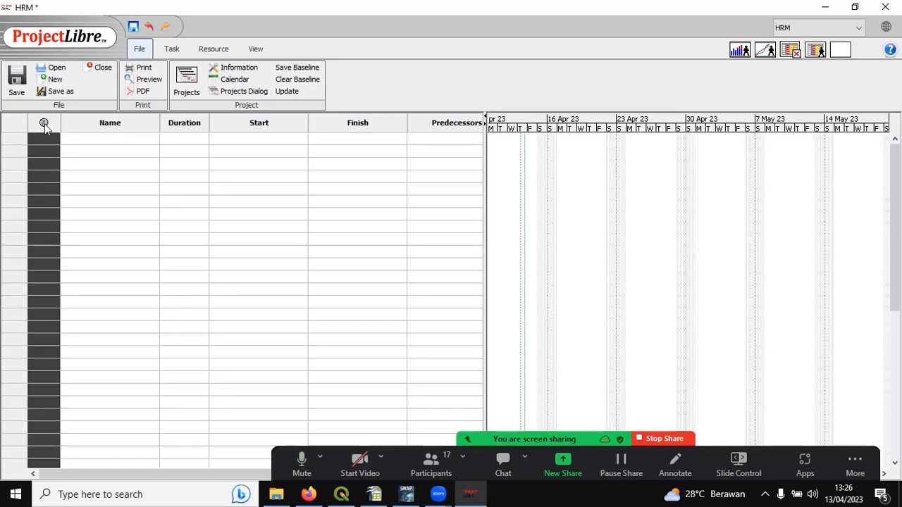
click(70, 138)
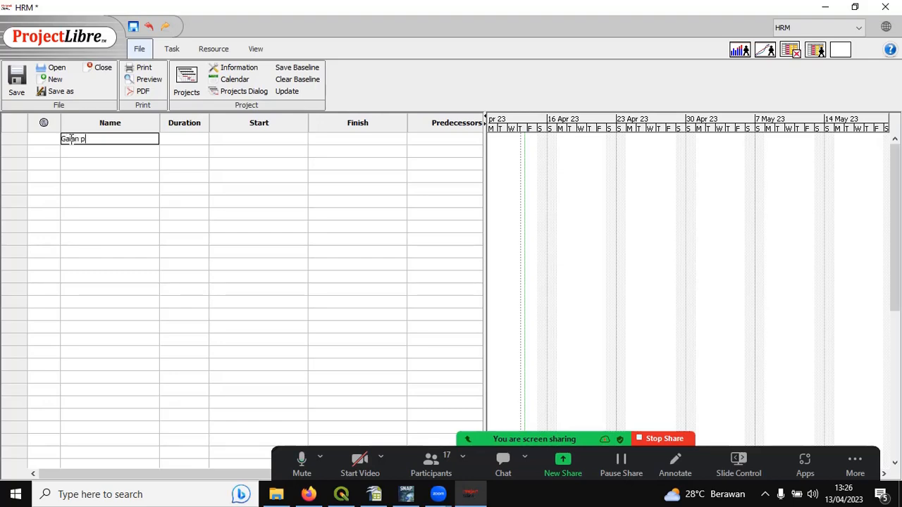
text(dasi)
click(197, 143)
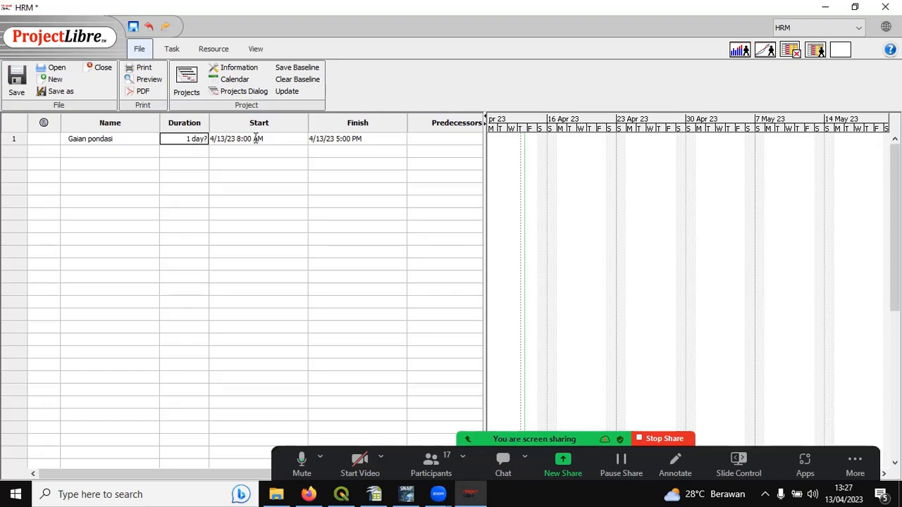
click(289, 139)
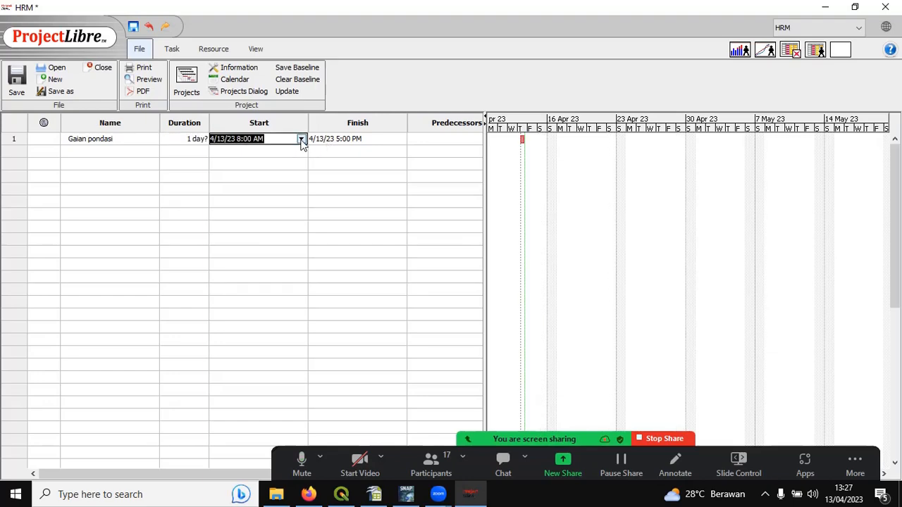
click(371, 140)
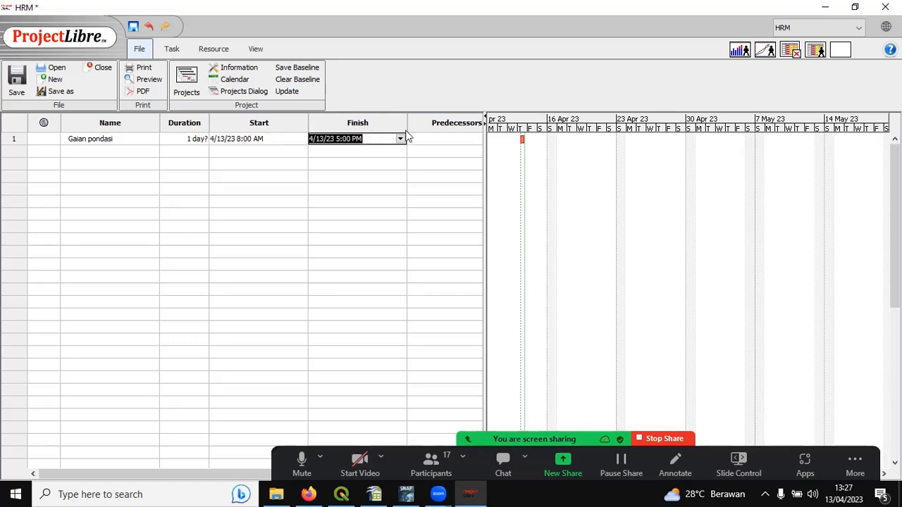
click(401, 139)
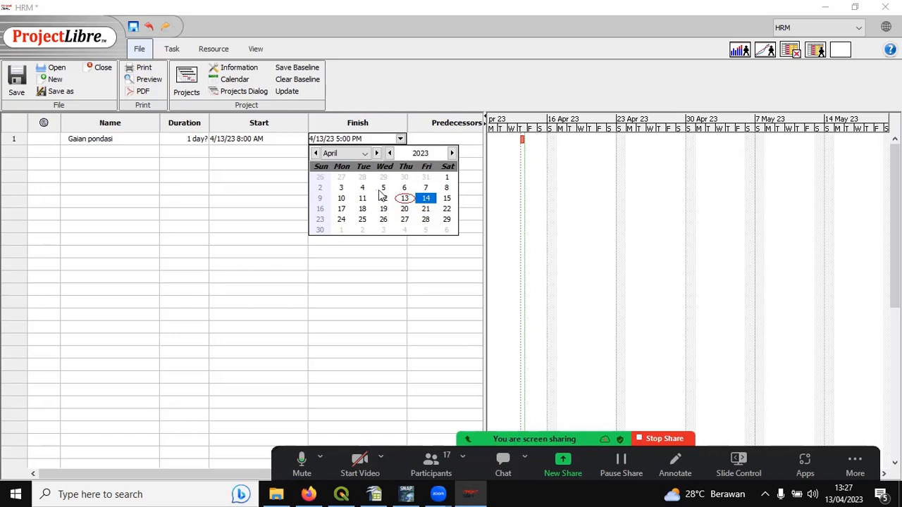
click(234, 138)
click(301, 139)
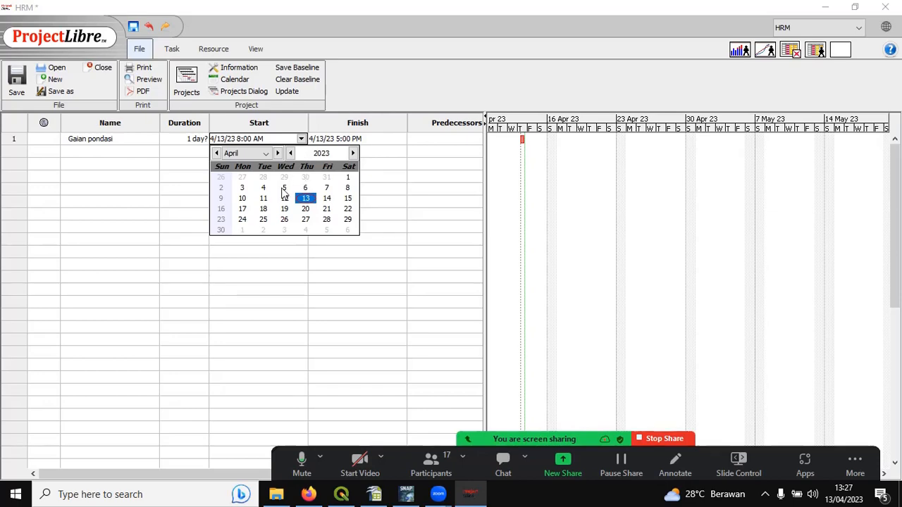
click(284, 188)
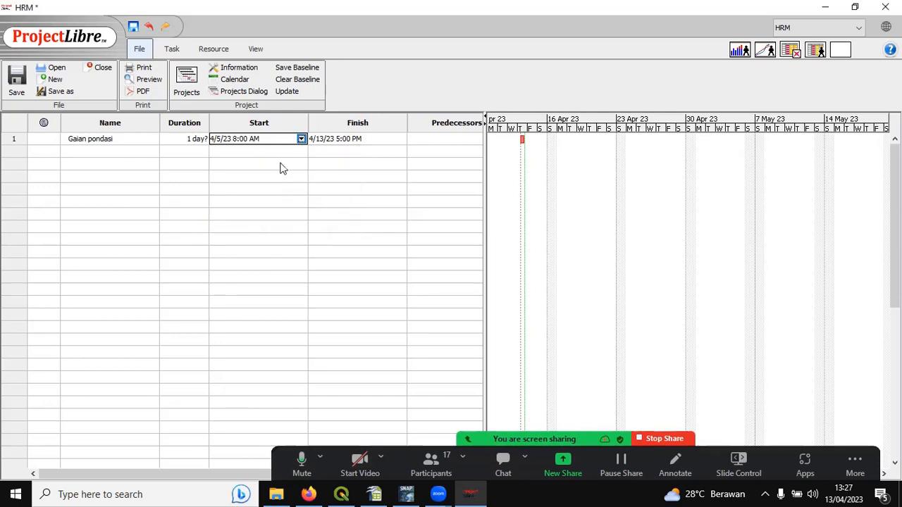
click(391, 140)
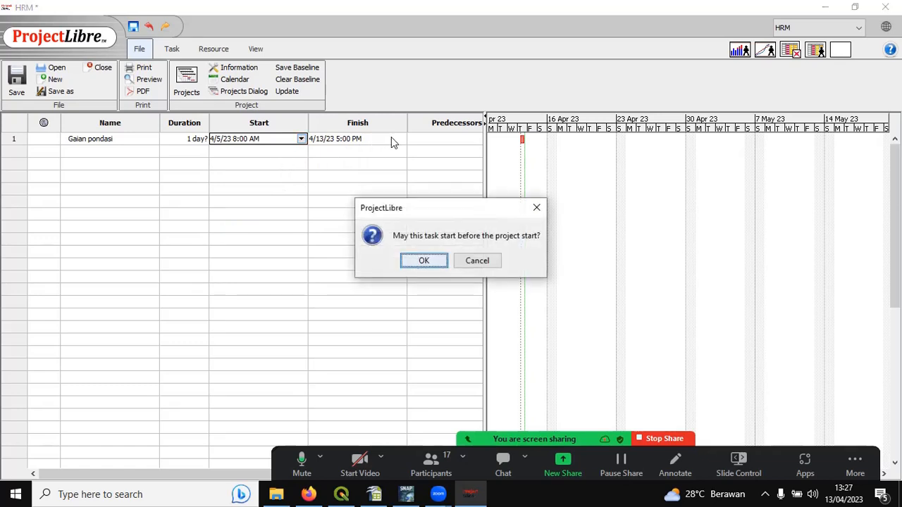
click(477, 261)
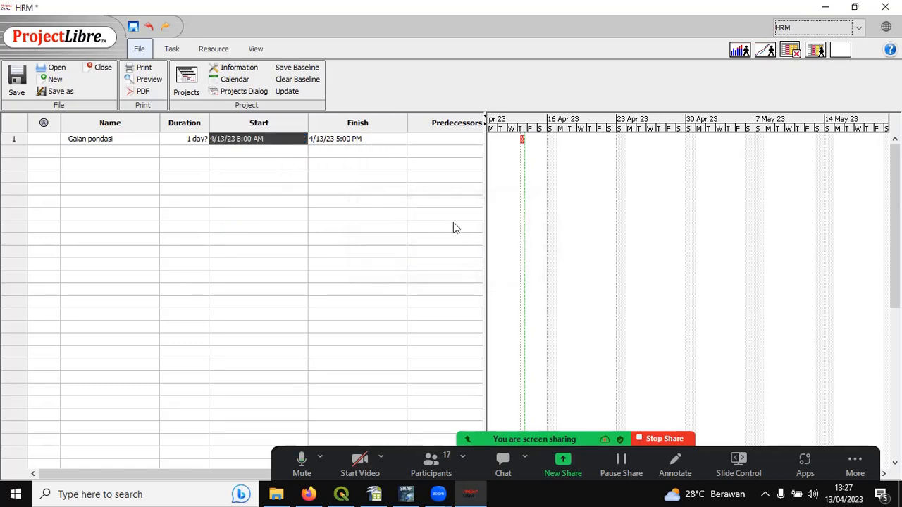
Step: Set the Gaian pondasi task's start to 5 April 2023 and allow it to start before the project start
click(283, 139)
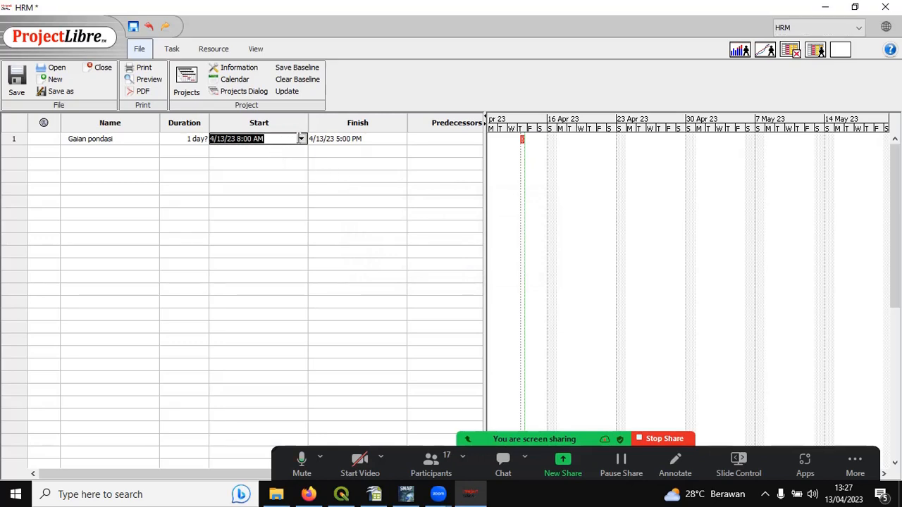
click(301, 140)
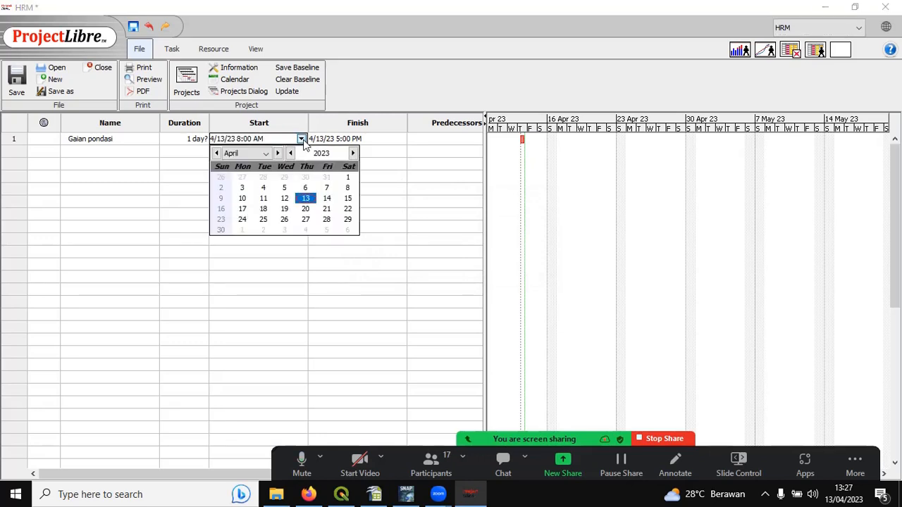
click(284, 188)
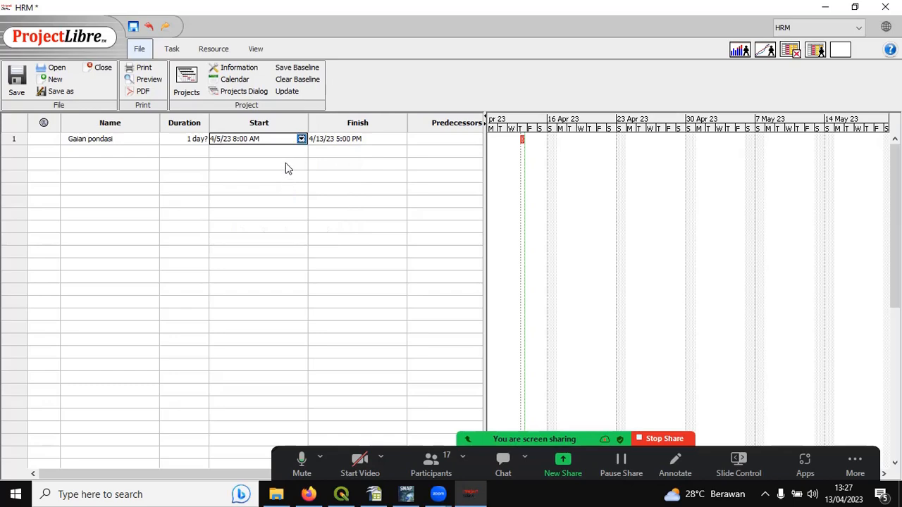
click(344, 143)
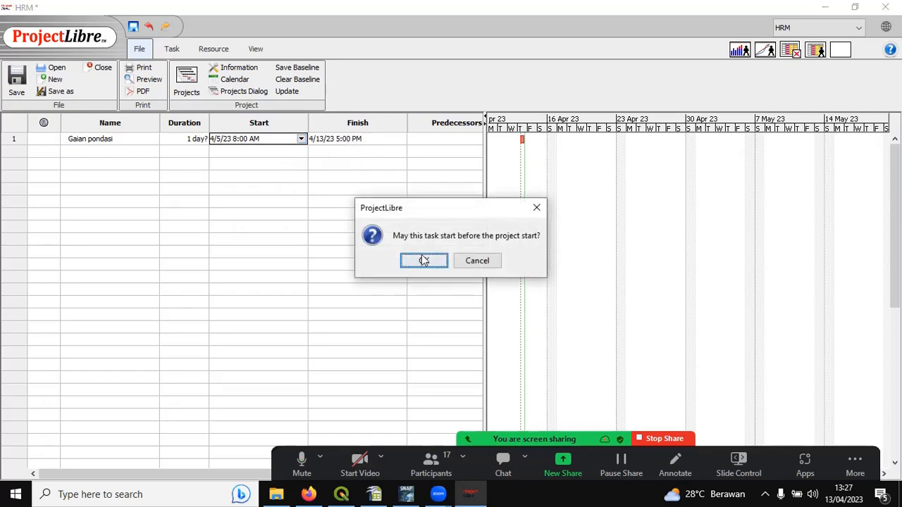
click(423, 260)
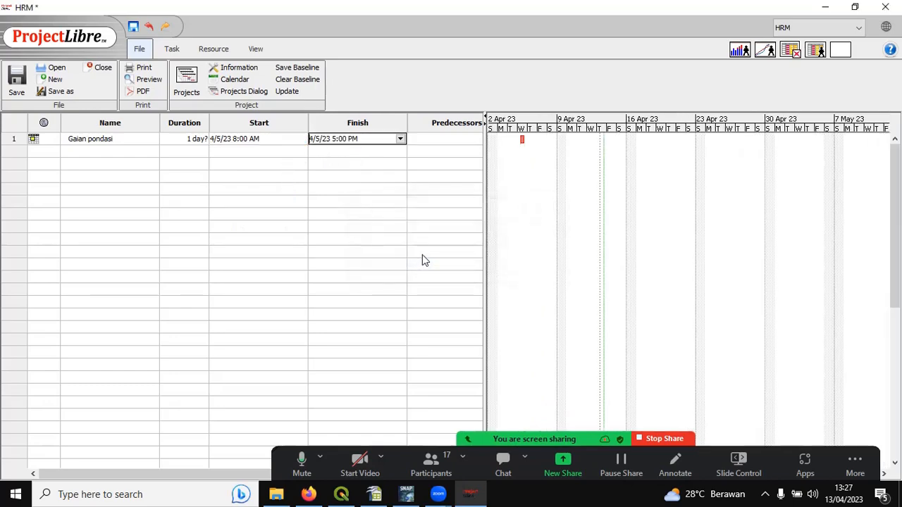
Step: Try to set the Gaian pondasi task's finish to 6 April 2023 with the date picker
click(400, 140)
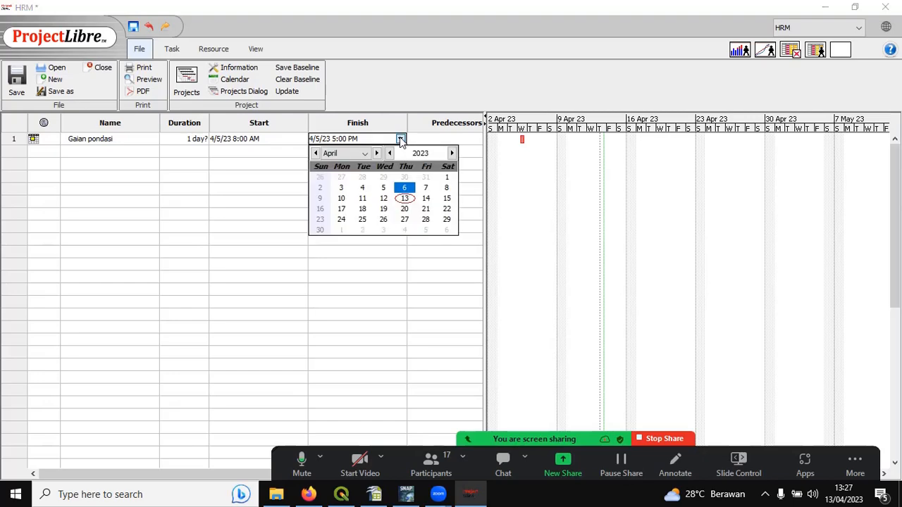
click(404, 189)
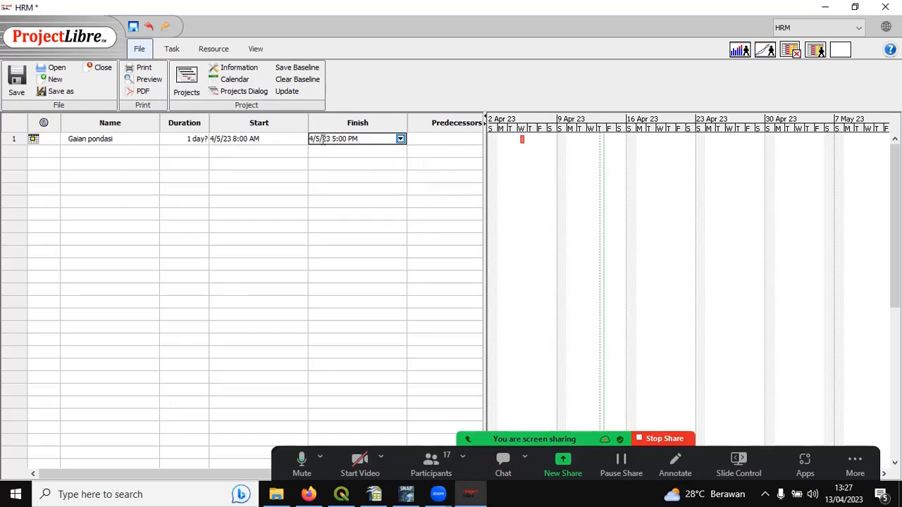
click(400, 140)
click(407, 188)
click(400, 139)
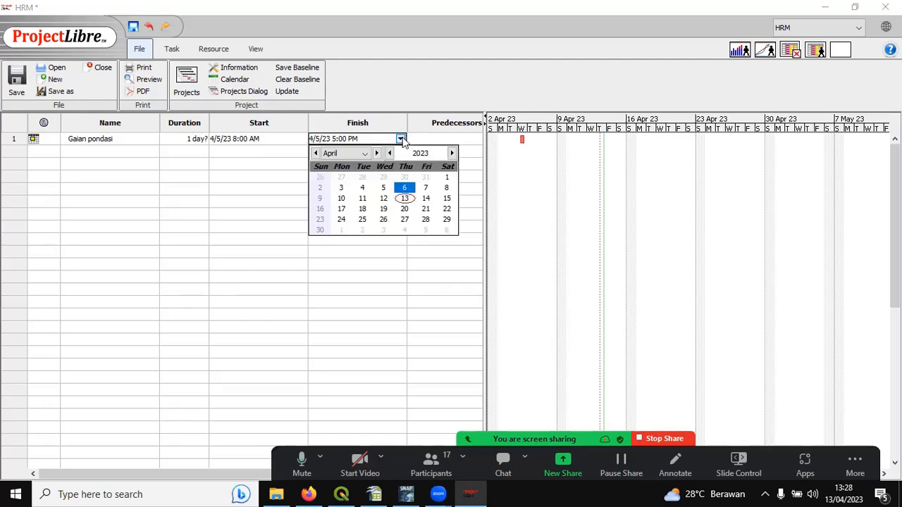
Step: Set the Gaian pondasi task's duration to 1 day
click(189, 140)
double_click(189, 140)
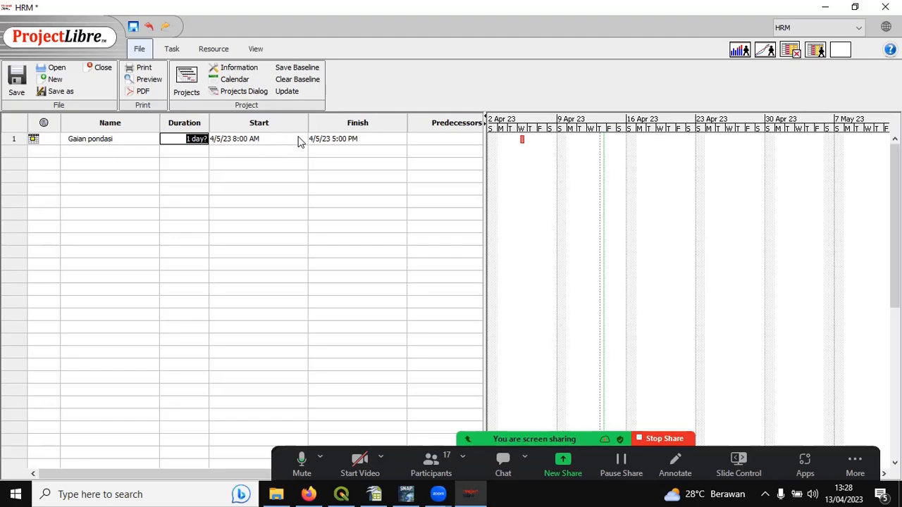
text(1)
Step: Set the Gaian pondasi task's finish to 6 April 2023, 5:00 PM
click(346, 138)
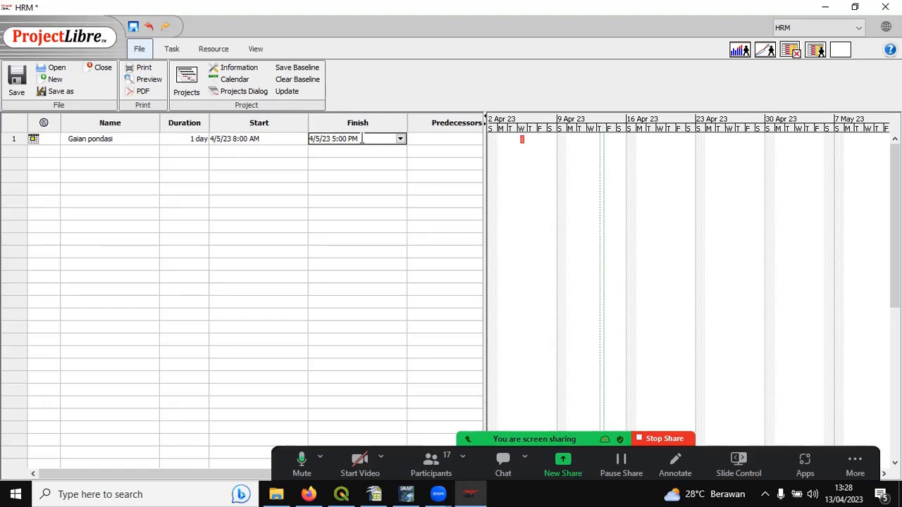
click(401, 139)
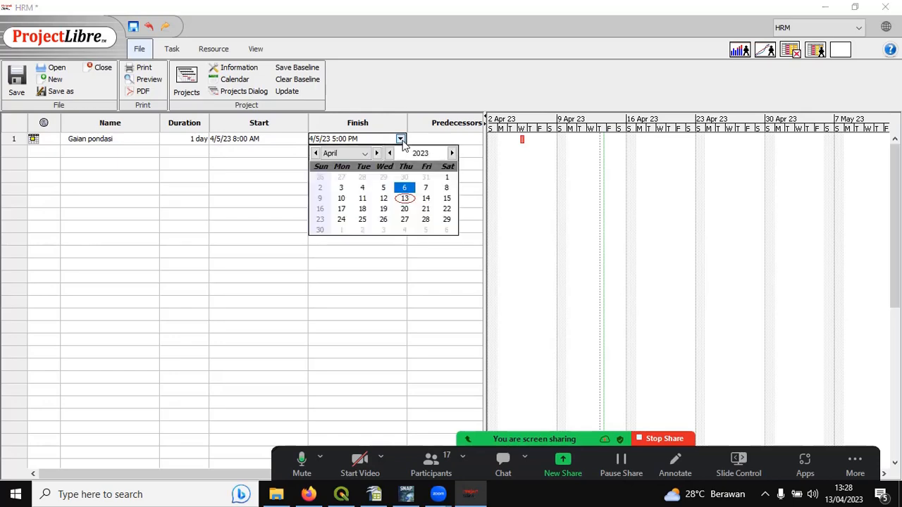
click(405, 187)
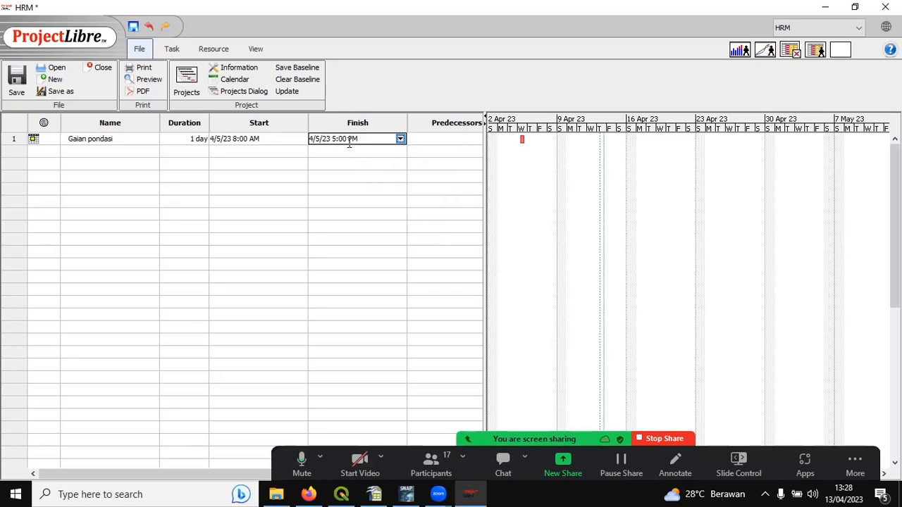
click(400, 139)
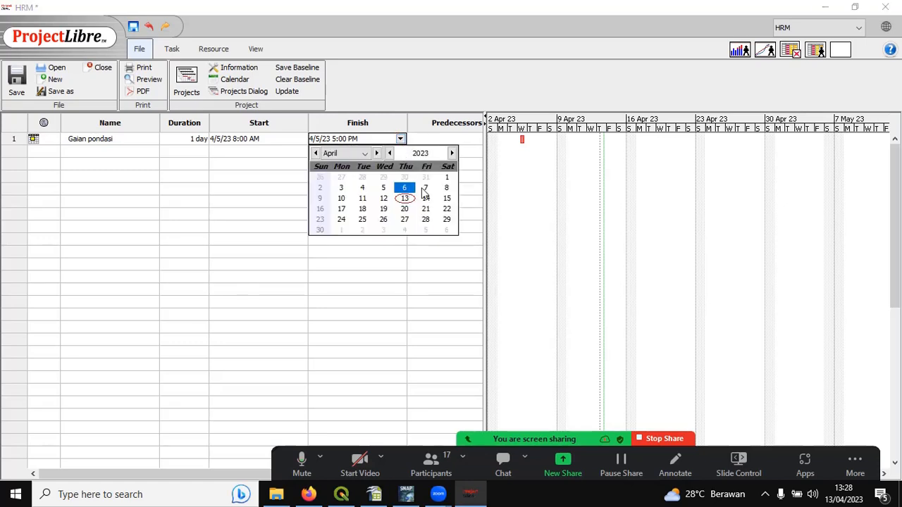
click(420, 187)
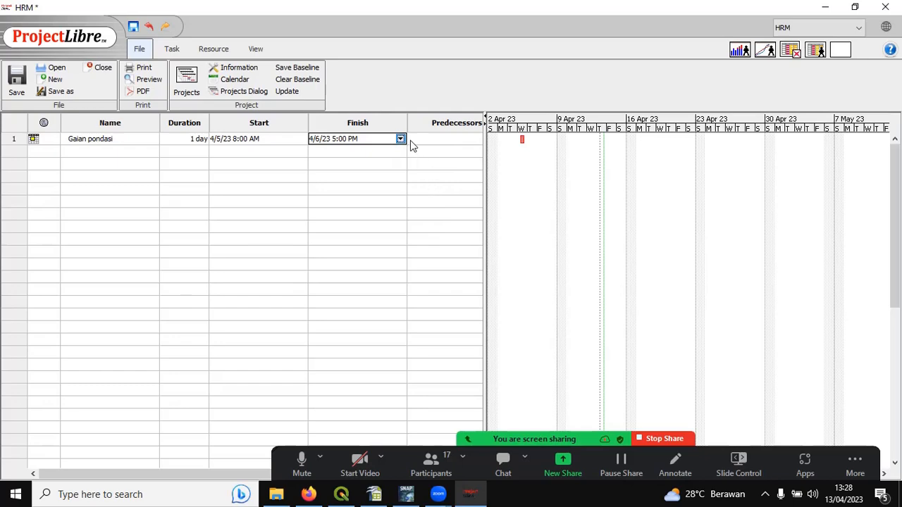
click(401, 139)
click(426, 186)
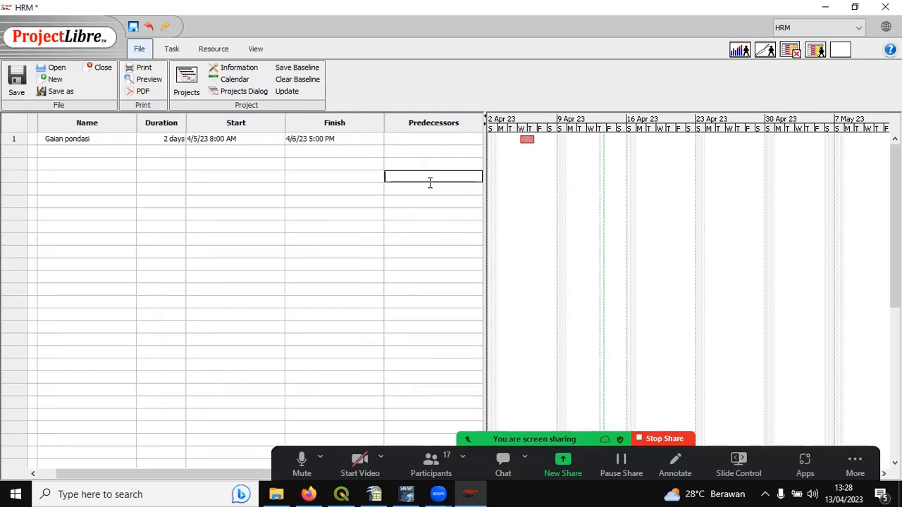
double_click(308, 139)
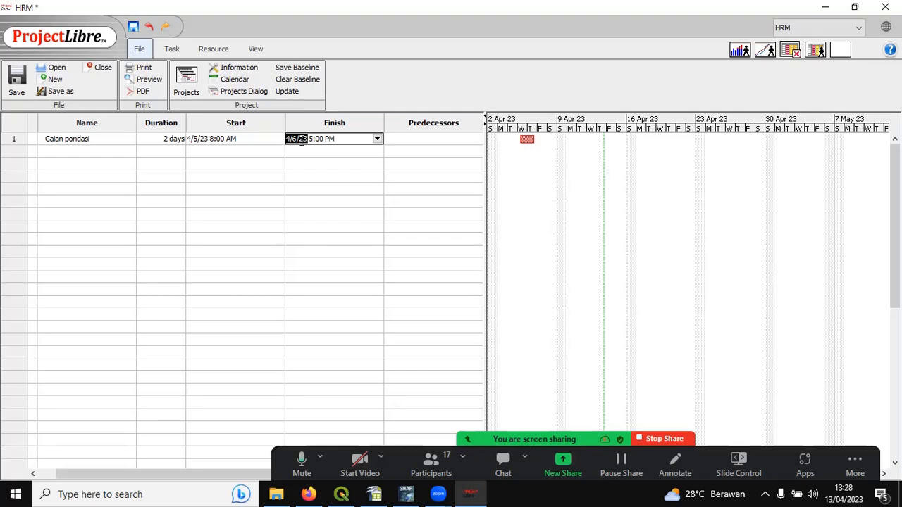
click(228, 140)
click(311, 139)
click(157, 140)
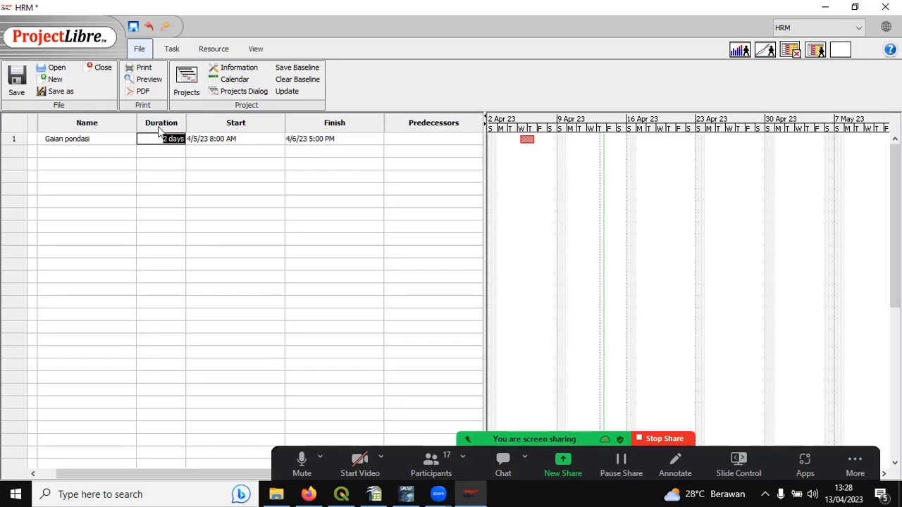
click(59, 153)
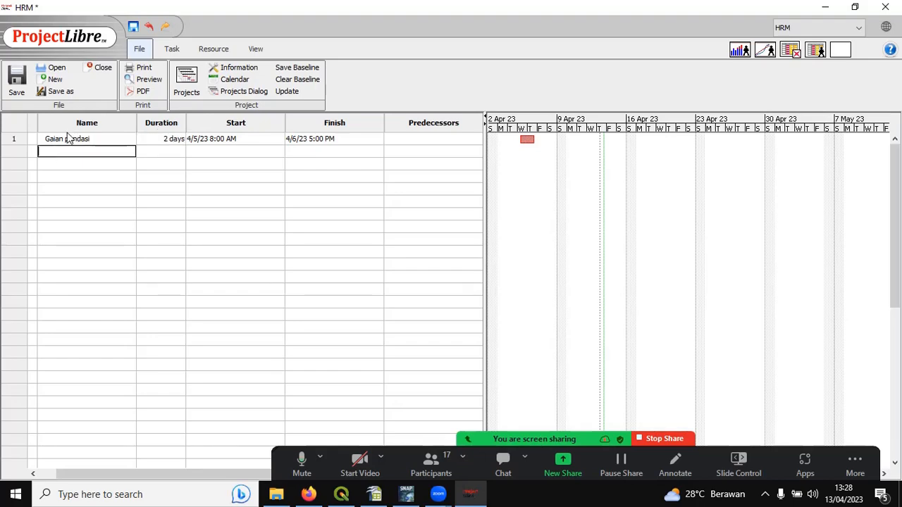
Step: Correct the first task's name to "Galian pondasi"
click(69, 139)
click(56, 138)
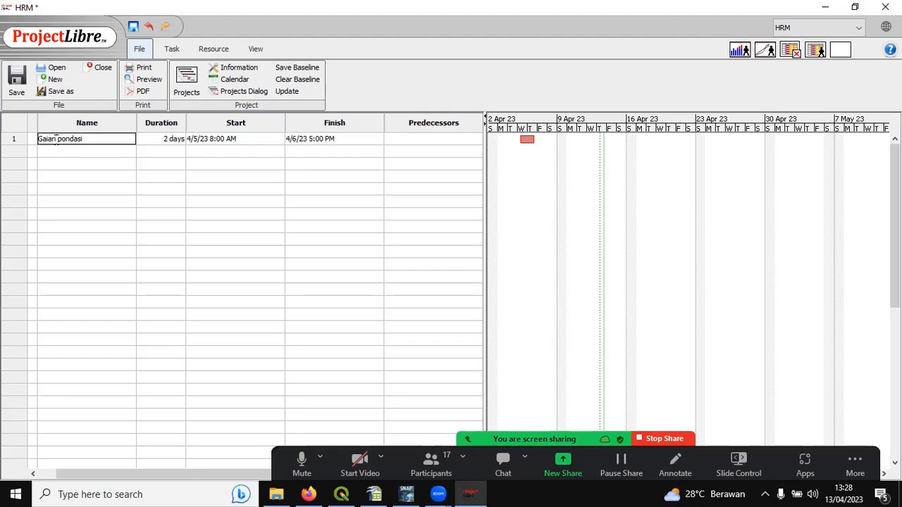
key(BackSpace)
key(BackSpace)
key(BackSpace)
key(BackSpace)
key(Return)
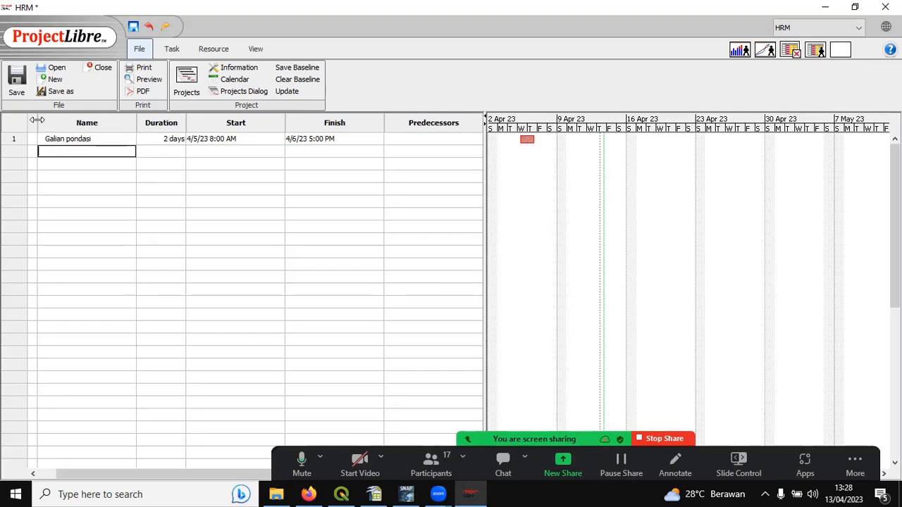
Step: Widen the indicator column beside the task names and add a second task named "Pembesian pondasi"
drag(38, 120, 66, 124)
text(P)
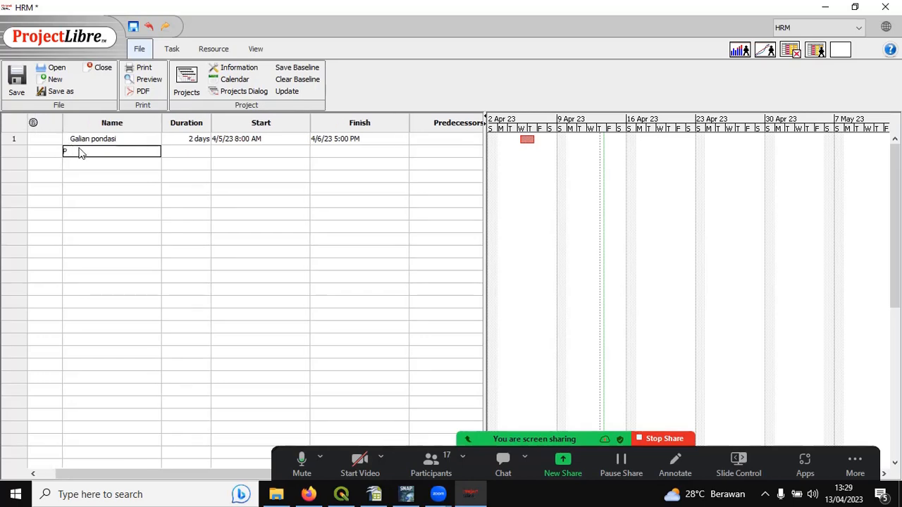
text(embesian pondasi)
double_click(195, 157)
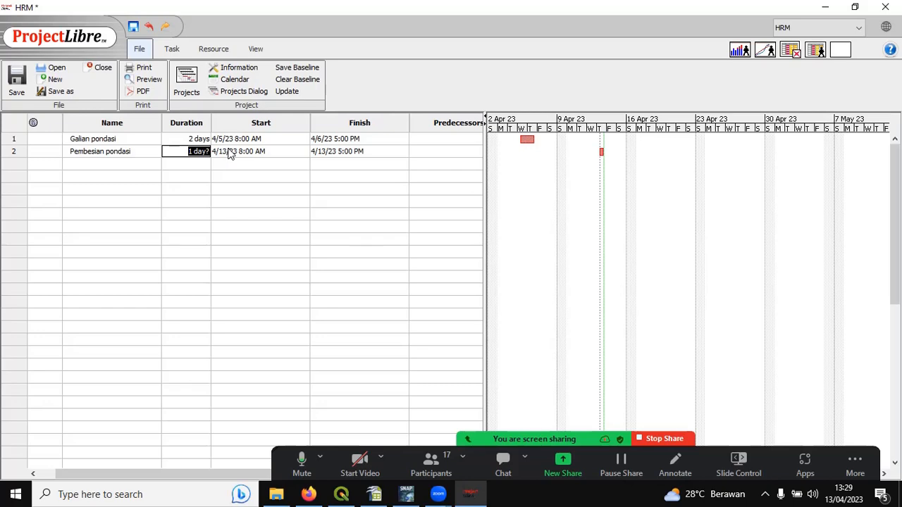
Step: Set the Pembesian pondasi task's start to 6 April 2023 and allow it to start before the project start
double_click(229, 152)
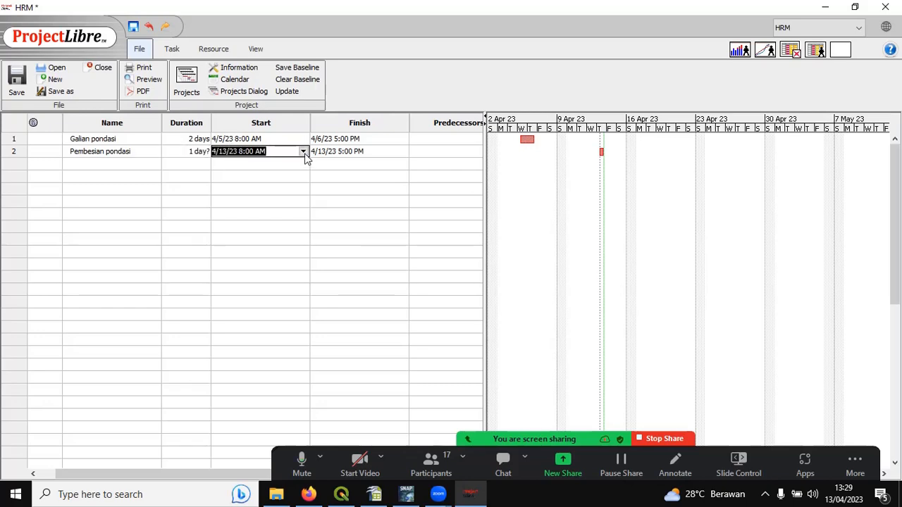
click(303, 152)
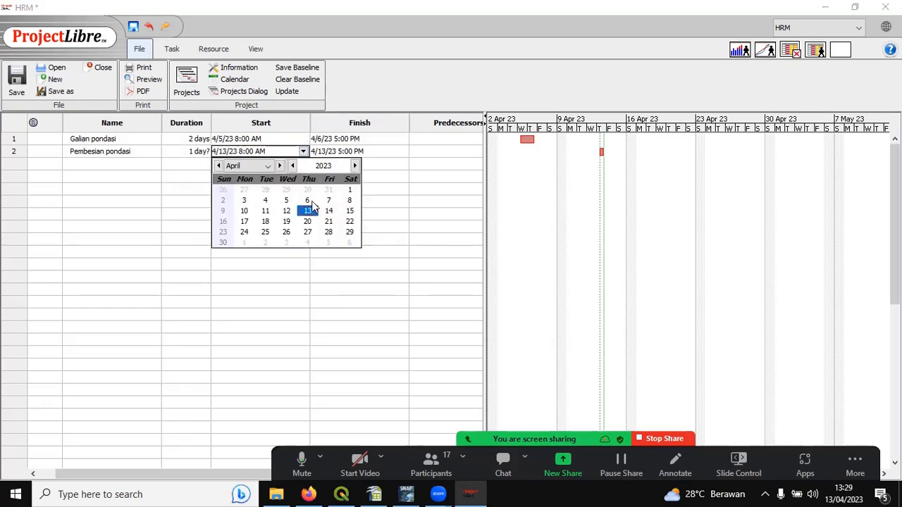
click(311, 203)
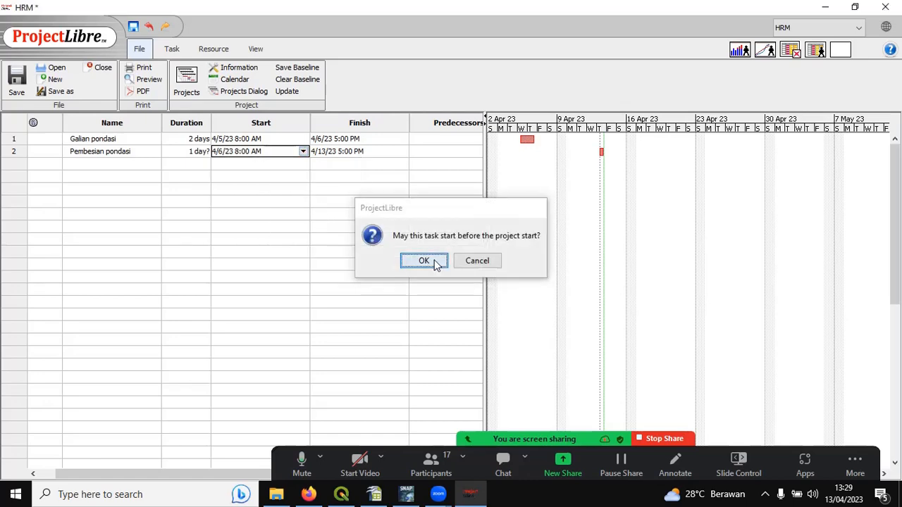
click(423, 262)
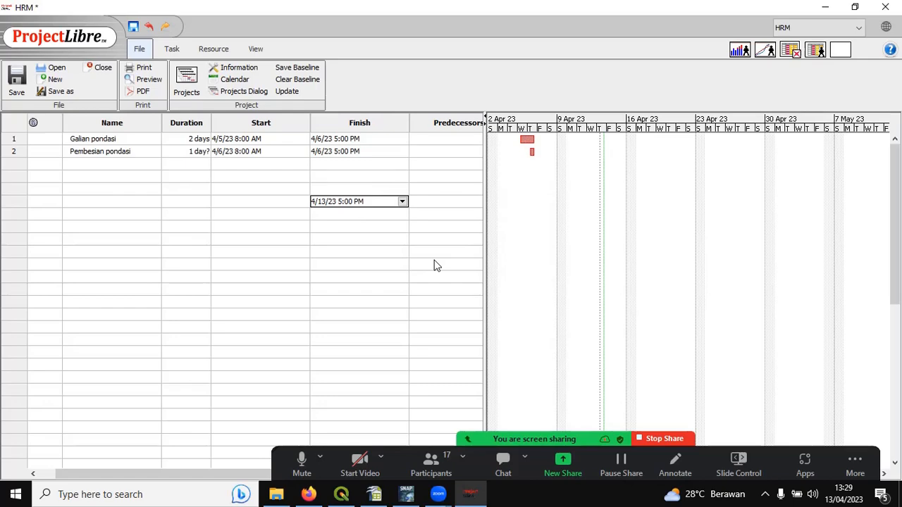
Step: Try to set the Pembesian pondasi task's finish to 7 April 2023 with the date picker
click(377, 152)
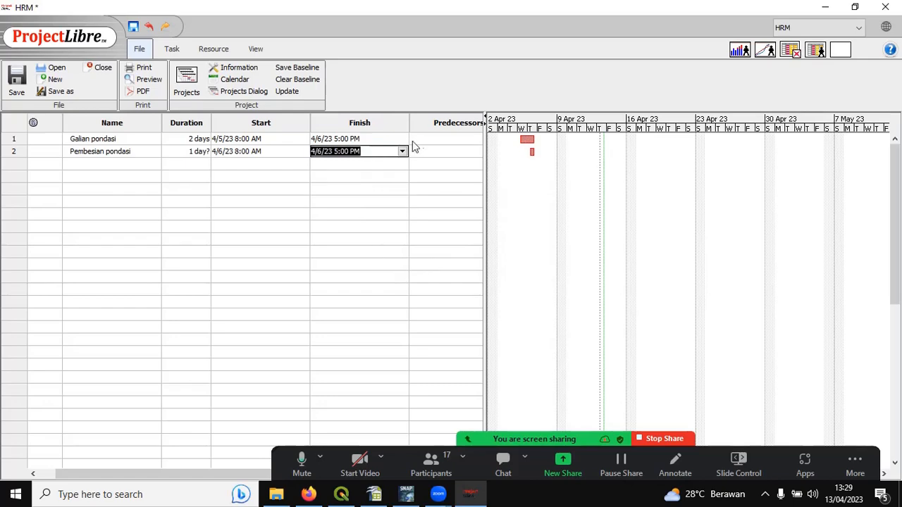
click(402, 152)
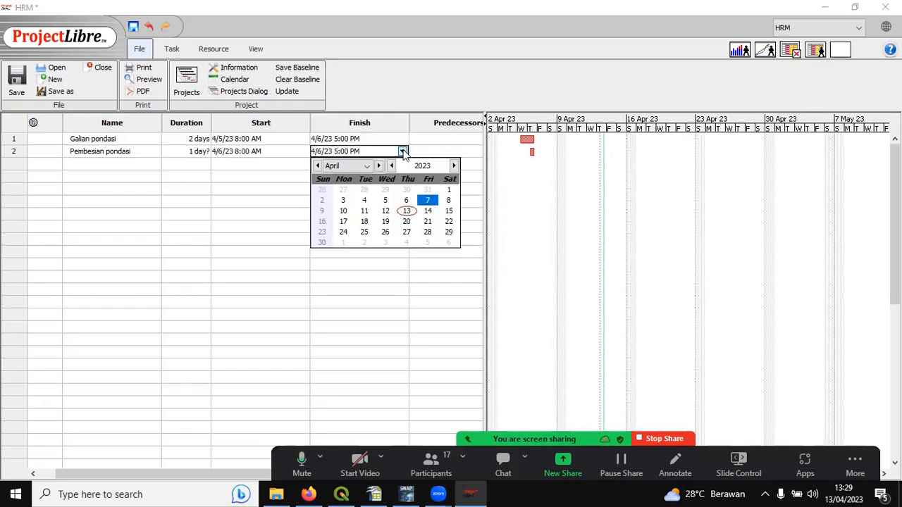
click(427, 202)
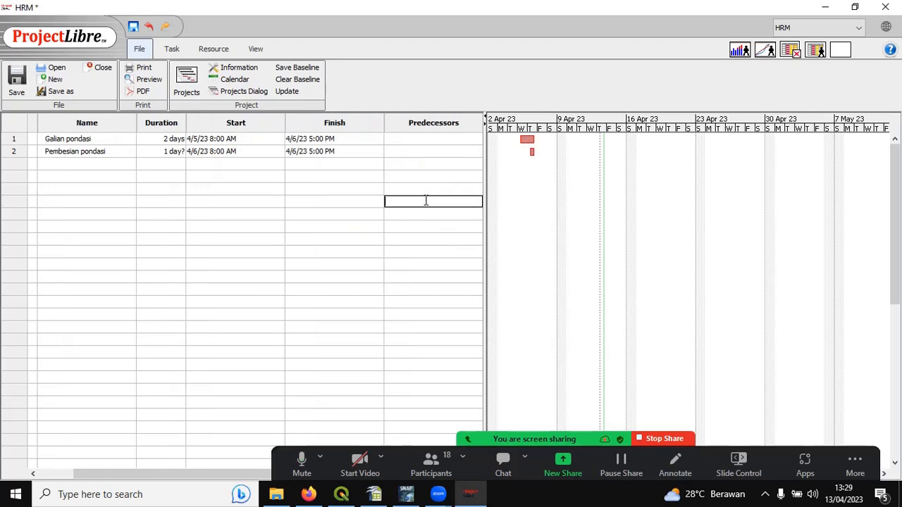
click(340, 151)
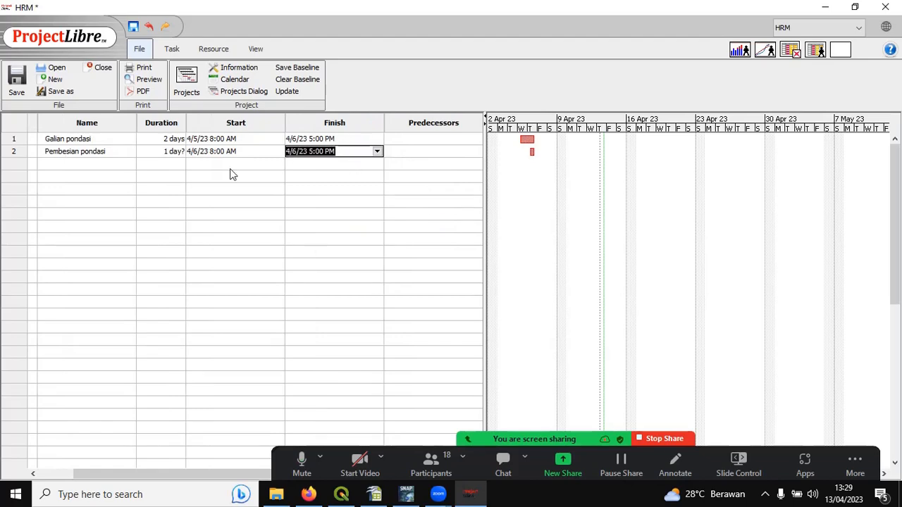
click(377, 151)
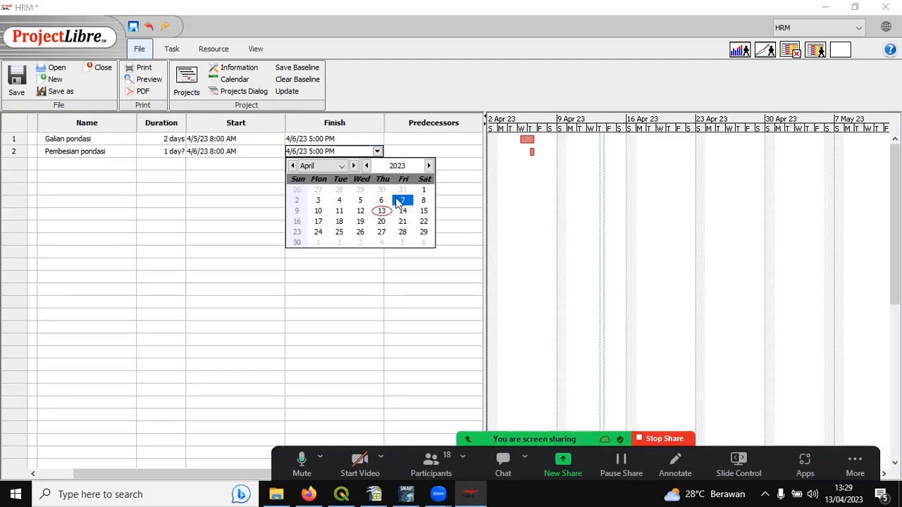
click(396, 199)
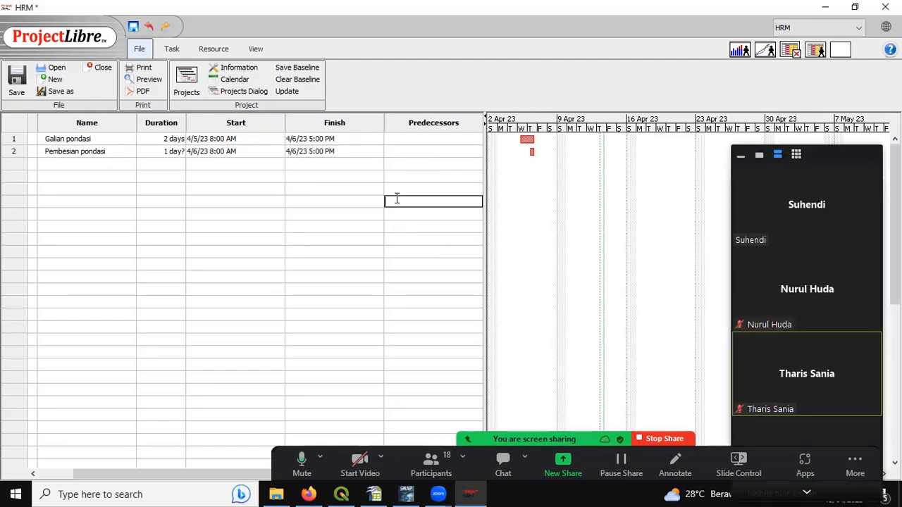
double_click(324, 158)
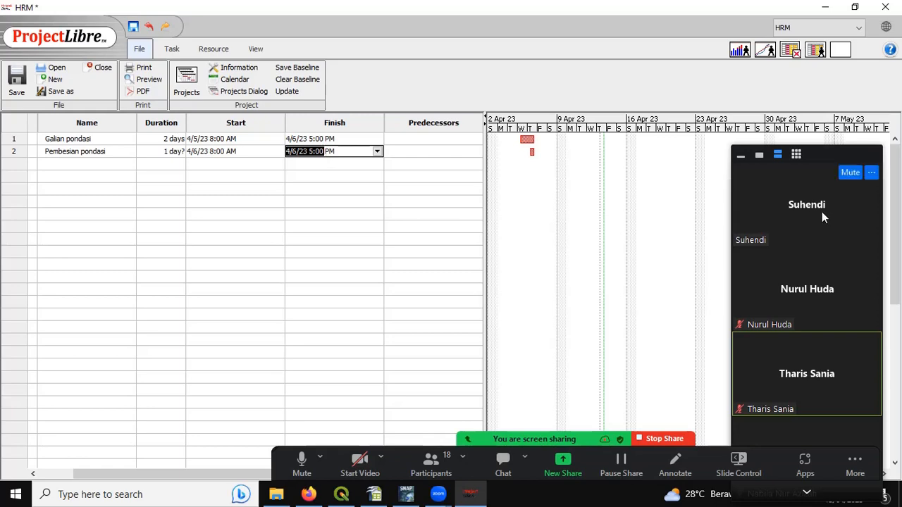
Step: Minimize the meeting's video panel and set the Pembesian pondasi task's duration to 2 days
click(740, 156)
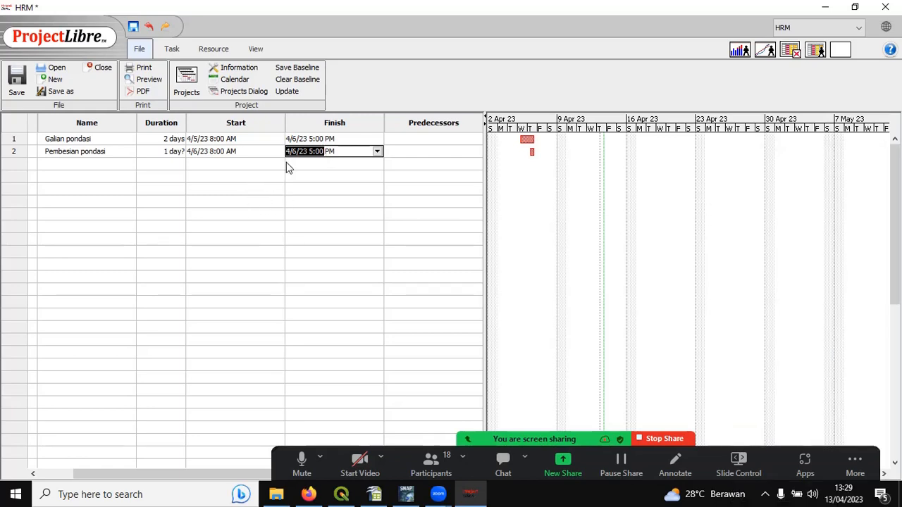
double_click(167, 151)
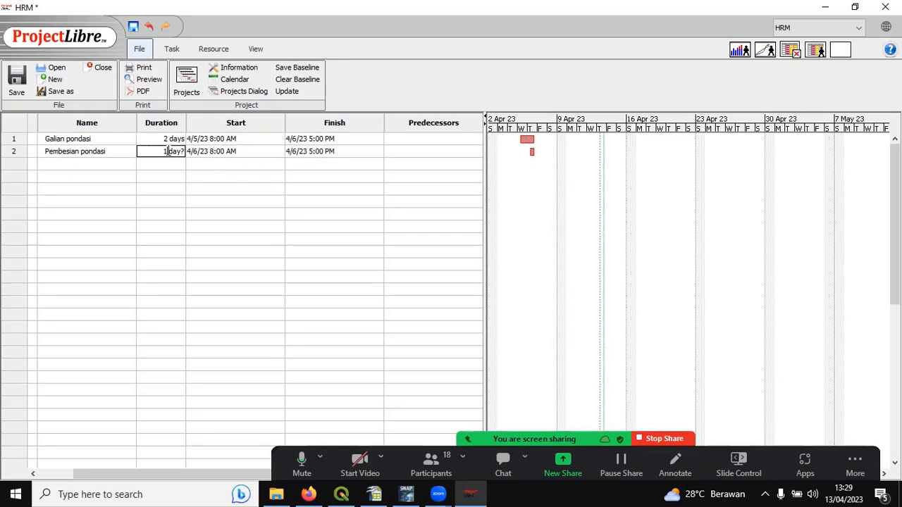
text(2)
double_click(299, 150)
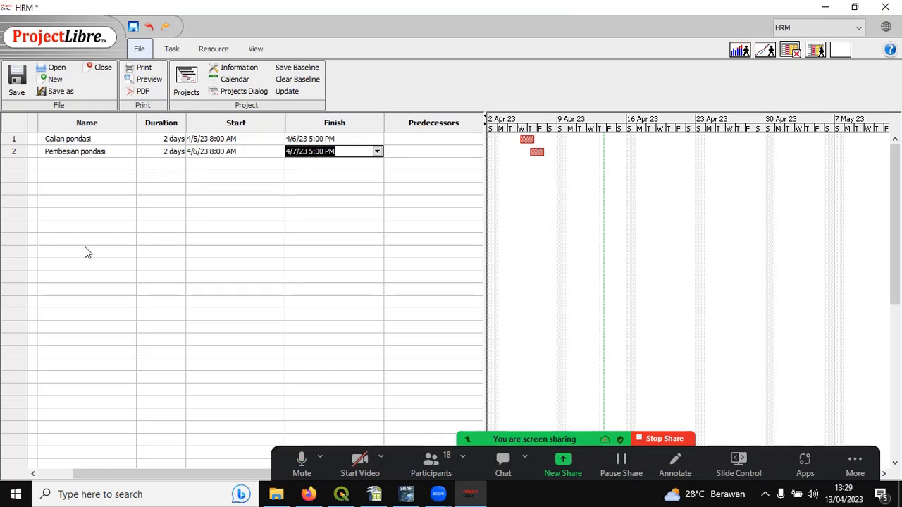
Step: Add a third task named "Pemasangan dinding"
click(74, 164)
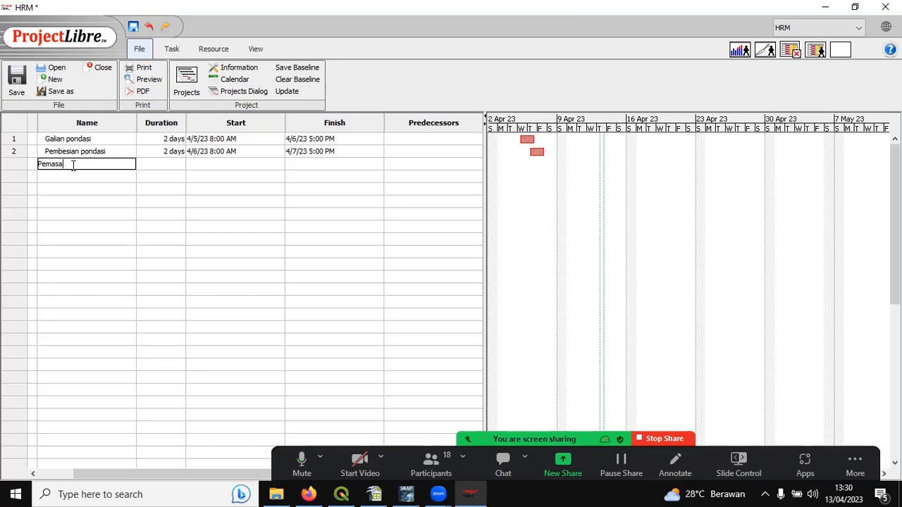
text(ngan dinding)
click(166, 164)
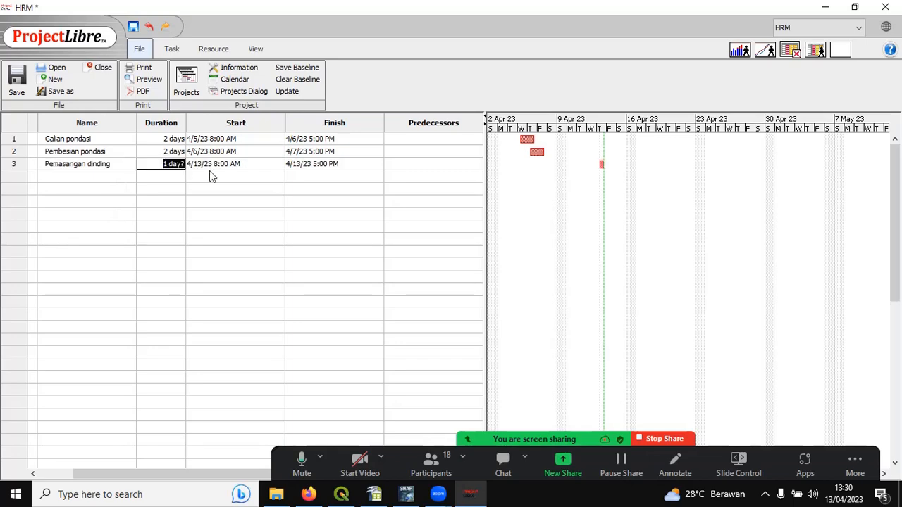
Step: Set the Pemasangan dinding task's start to 8 April 2023 and allow it to start before the project start
click(235, 167)
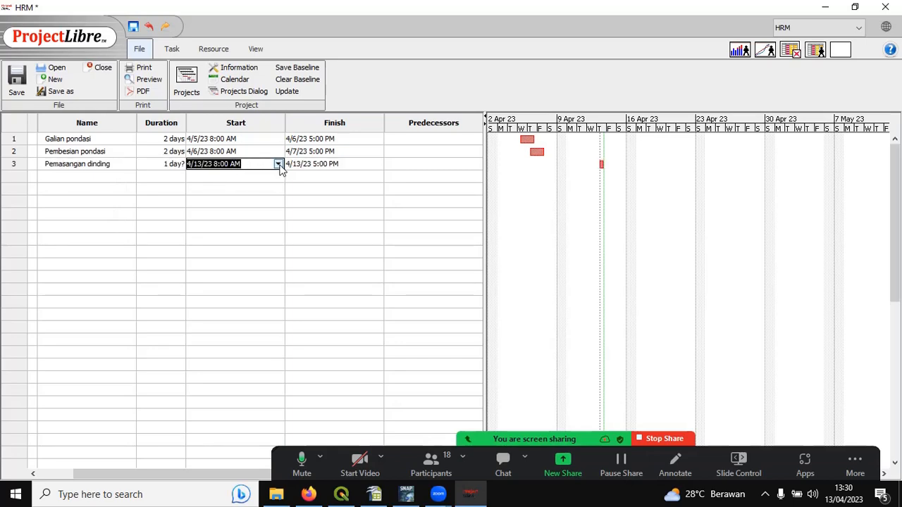
click(278, 164)
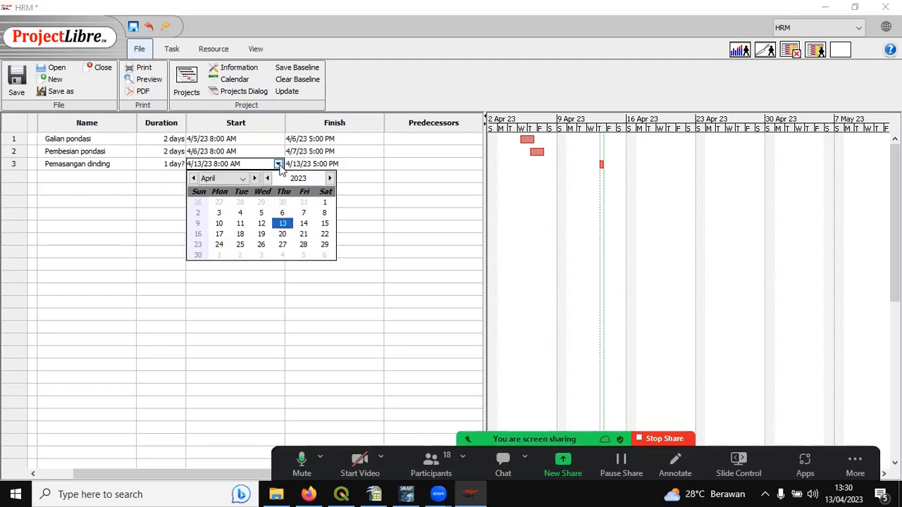
click(324, 214)
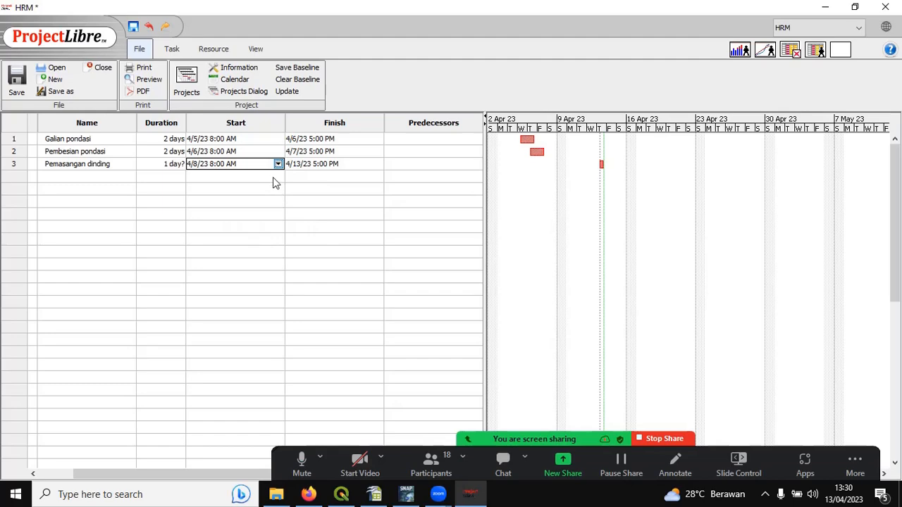
click(315, 166)
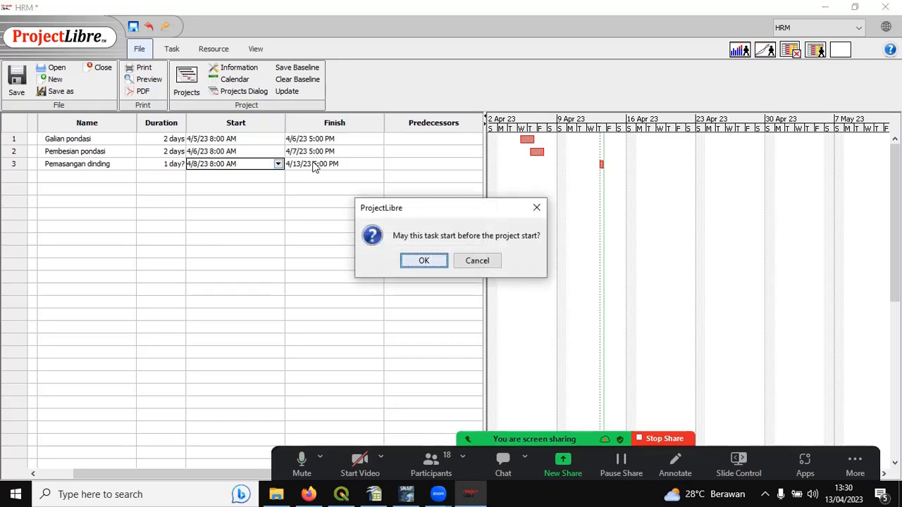
click(422, 260)
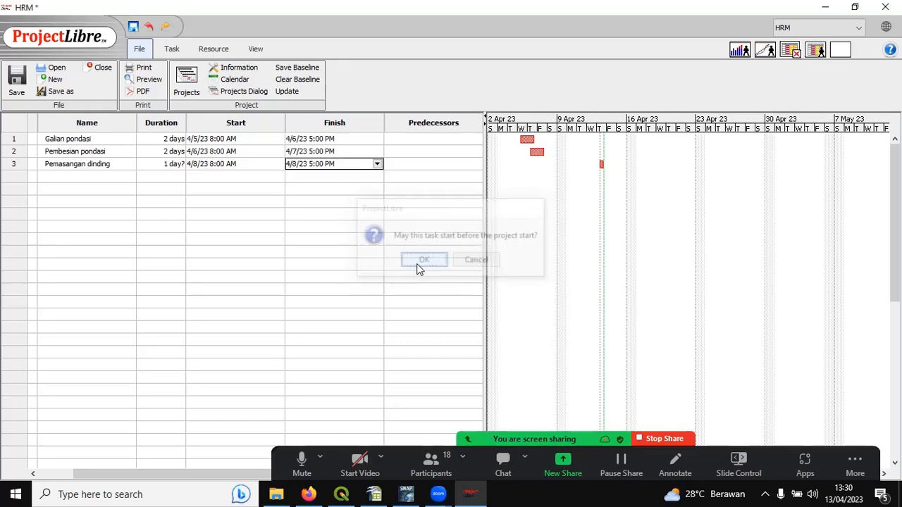
Step: Try to set the Pemasangan dinding task's finish to 10 April 2023 with the date picker
click(377, 164)
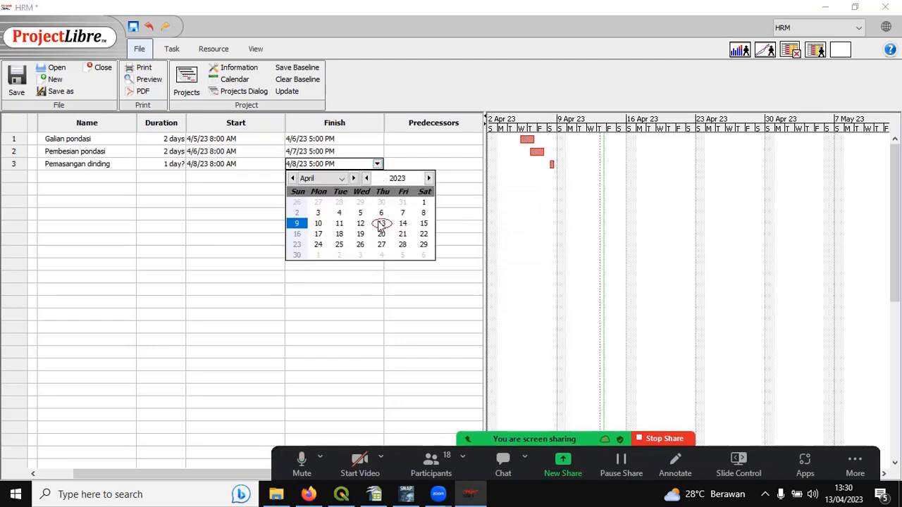
click(318, 223)
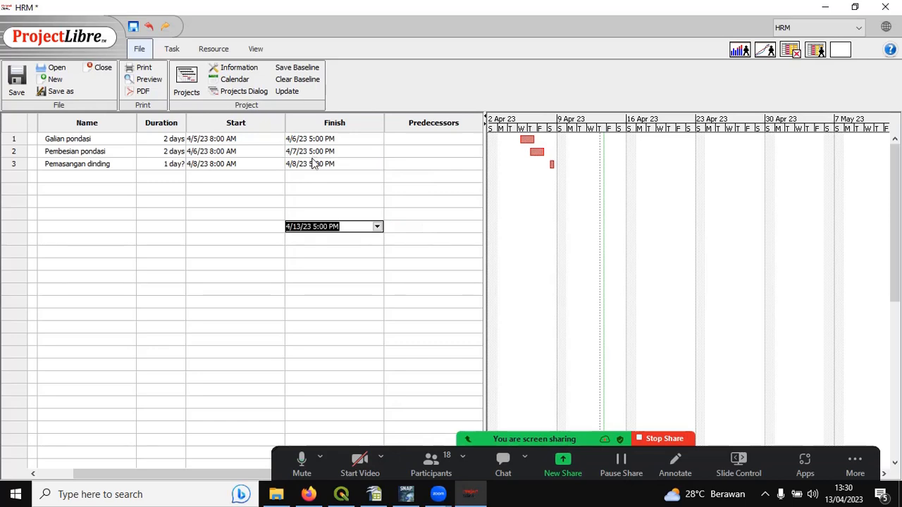
click(315, 164)
click(377, 164)
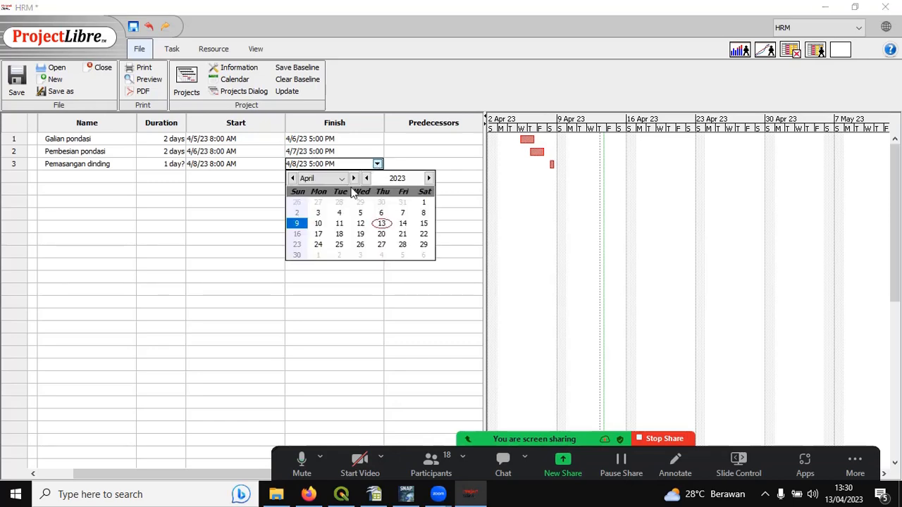
click(317, 225)
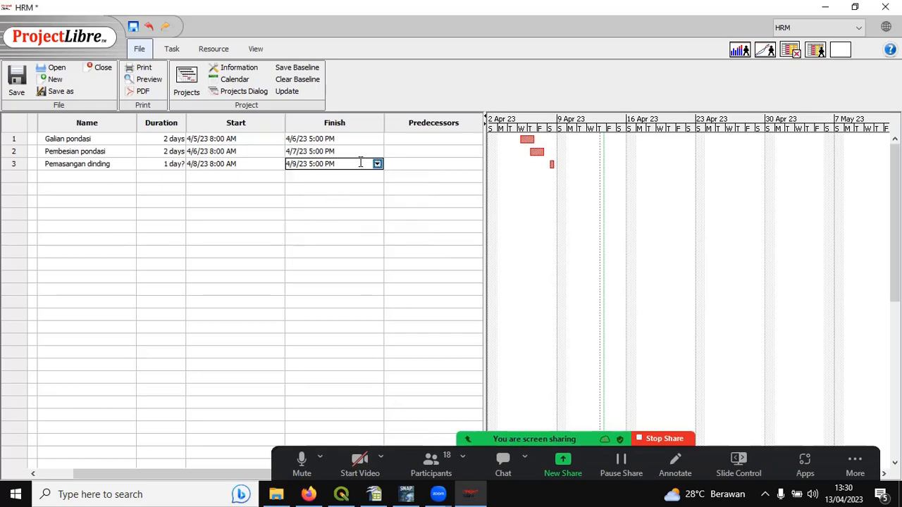
click(377, 164)
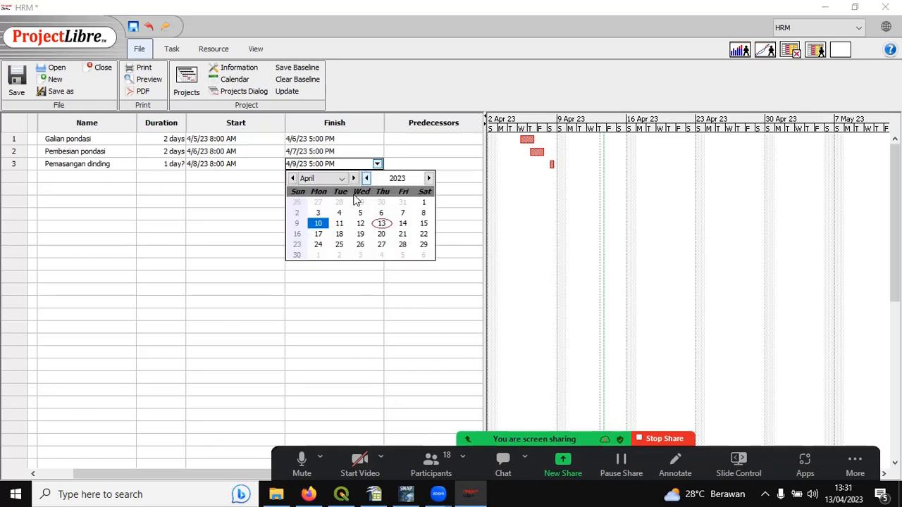
click(323, 223)
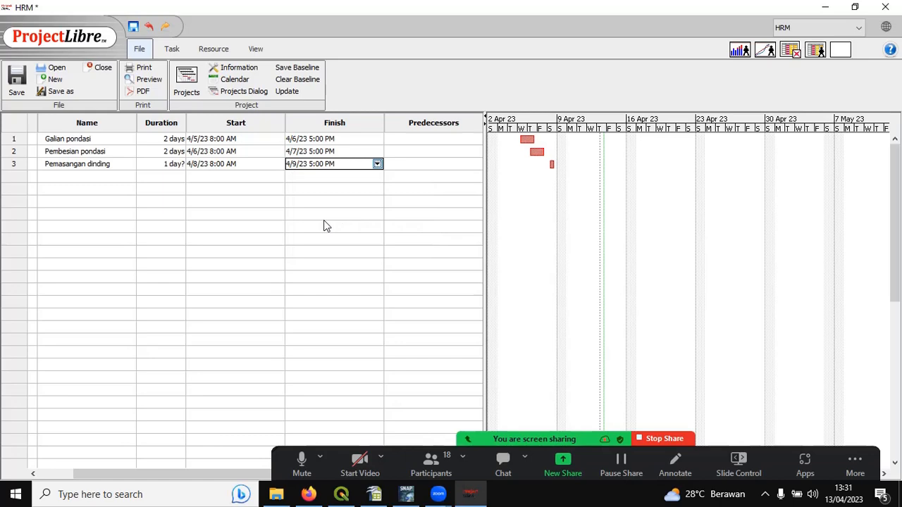
Step: Set the Pemasangan dinding task's duration to 1 day
double_click(174, 165)
text(1)
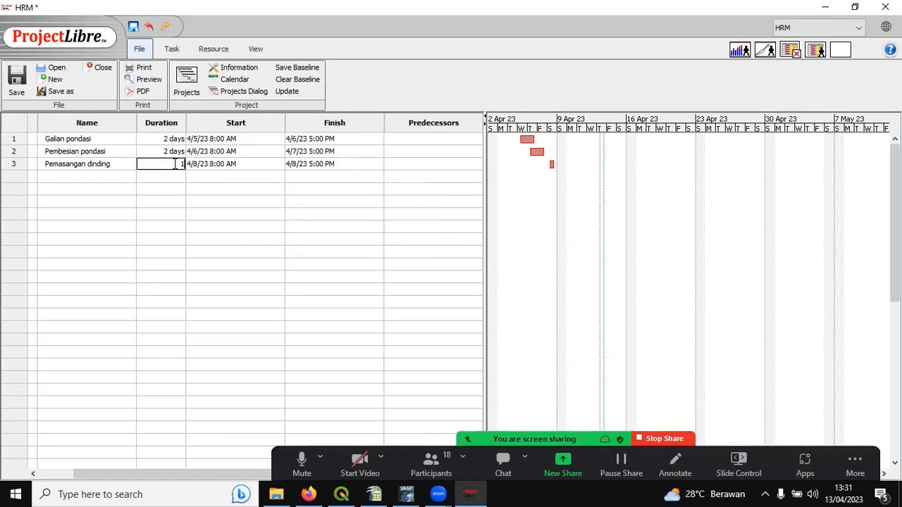
key(Return)
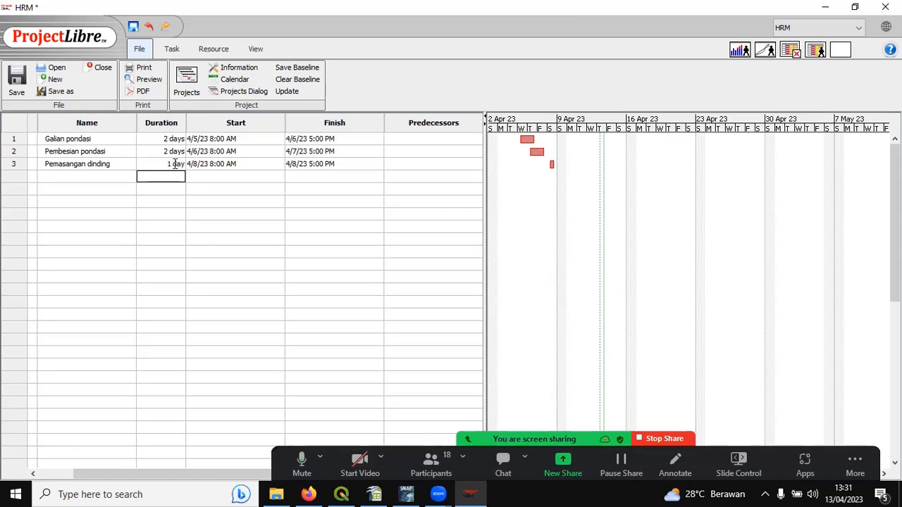
Step: Set the Pemasangan dinding task's duration to 2 days
click(175, 164)
double_click(175, 163)
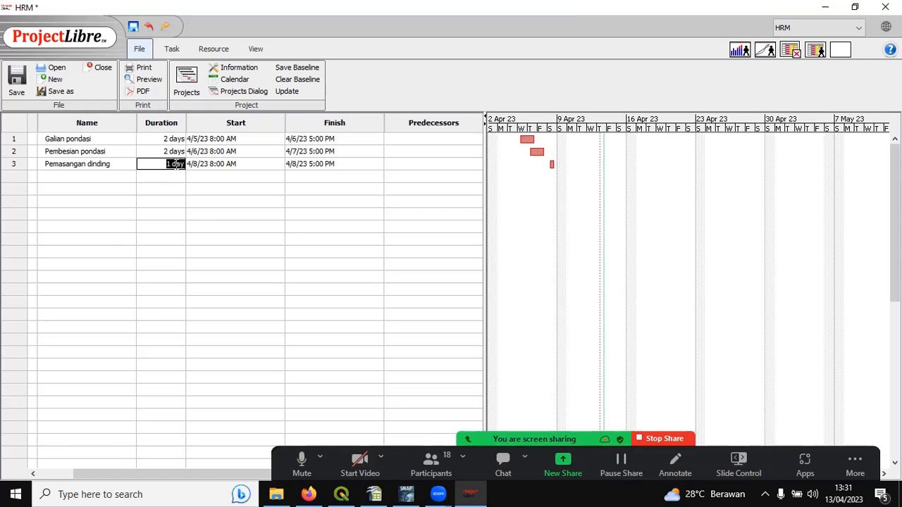
text(2)
key(Return)
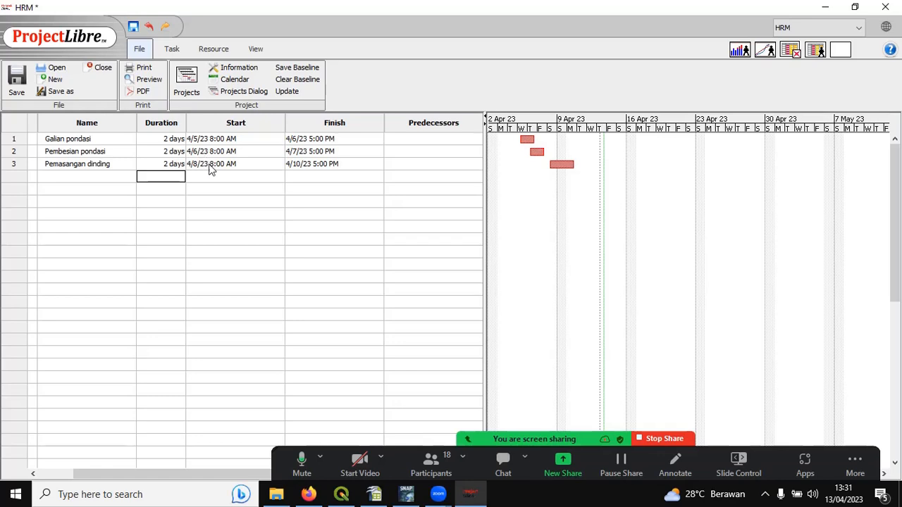
click(209, 167)
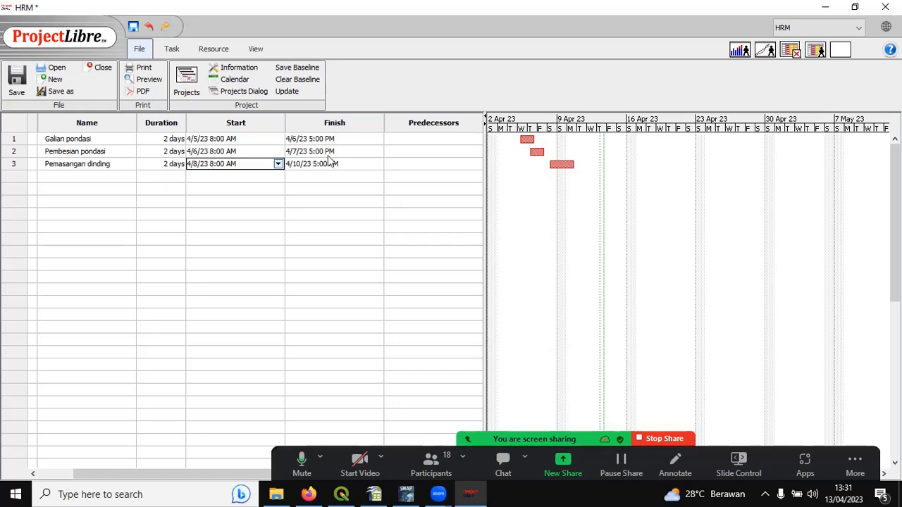
click(170, 165)
click(212, 164)
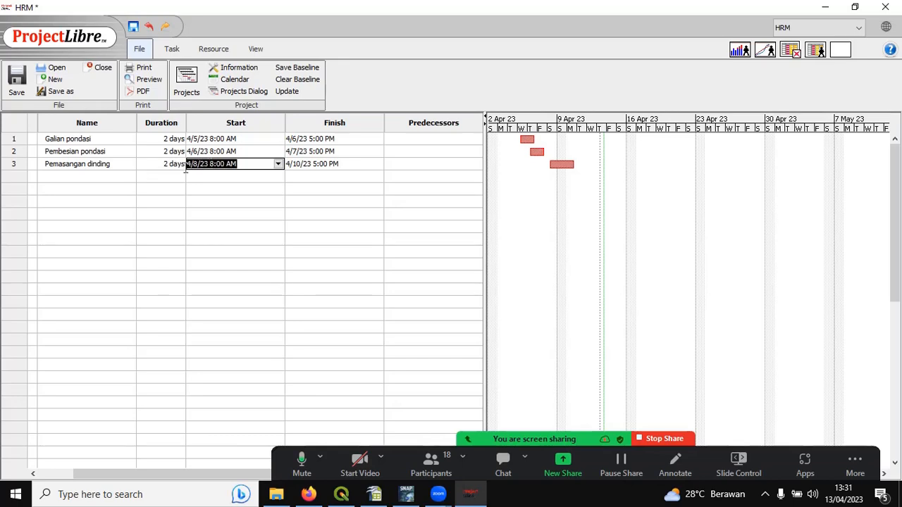
click(173, 167)
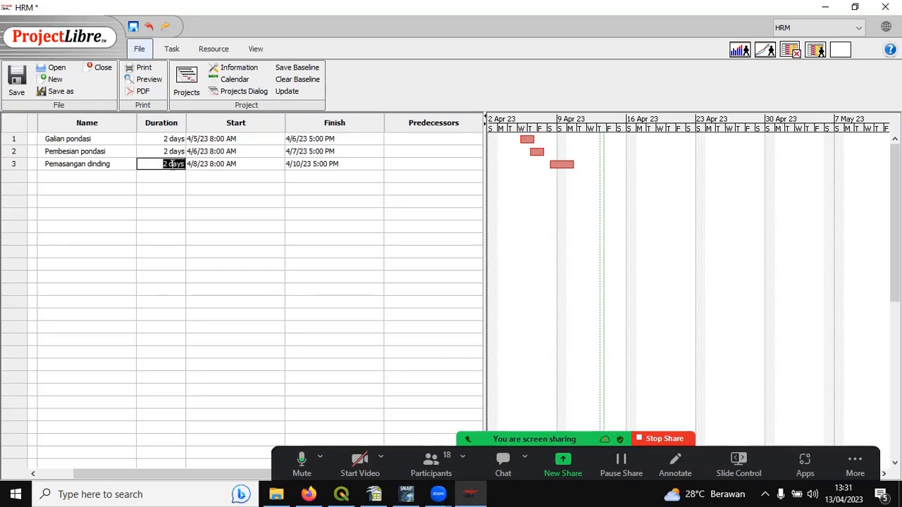
click(335, 165)
click(242, 167)
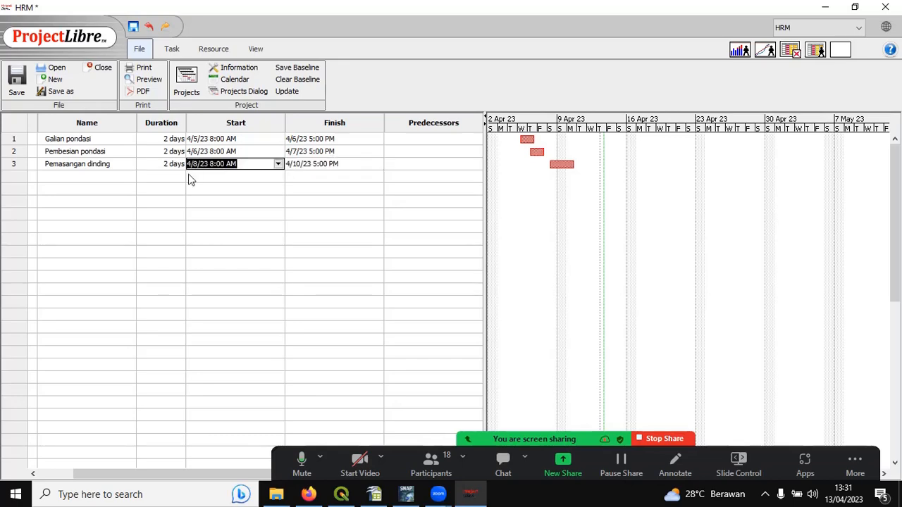
Step: Add a fourth task named "Pemasangan atap" starting on 11 April 2023, allowing it to start before the project start
click(59, 178)
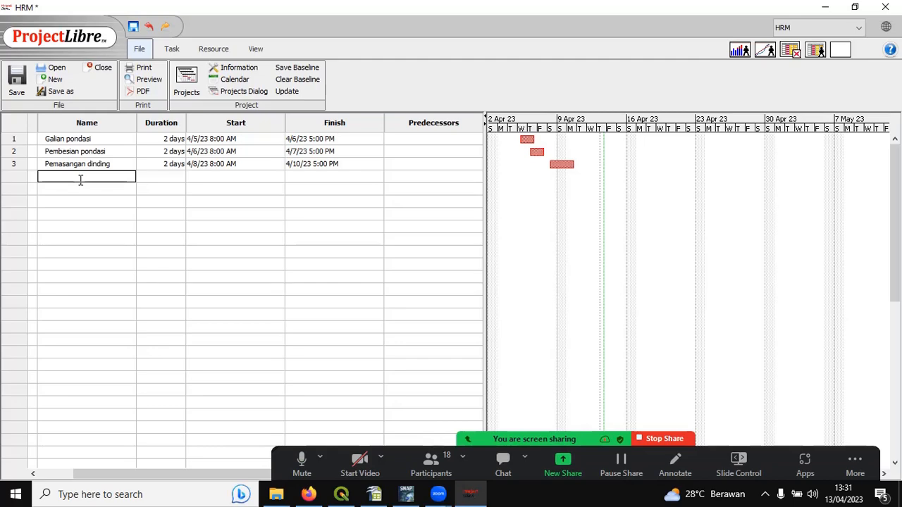
text(Pemasangan atap)
click(199, 178)
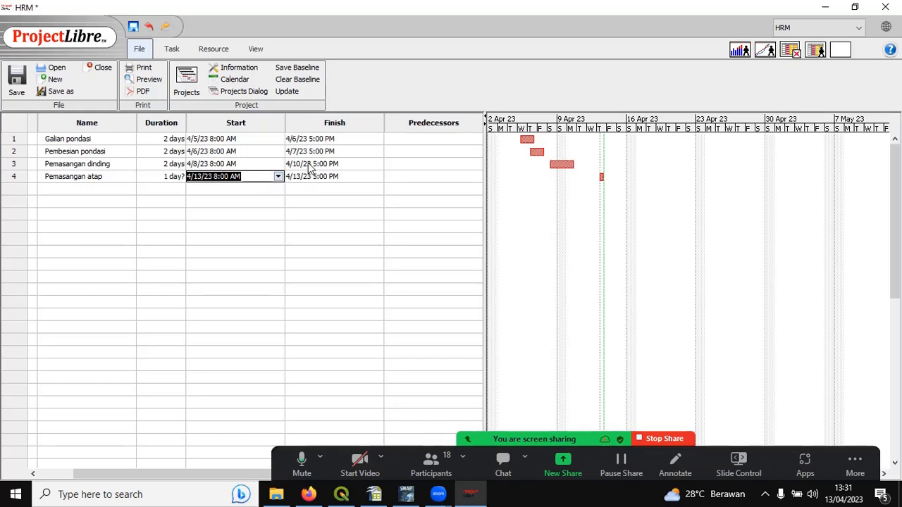
click(279, 176)
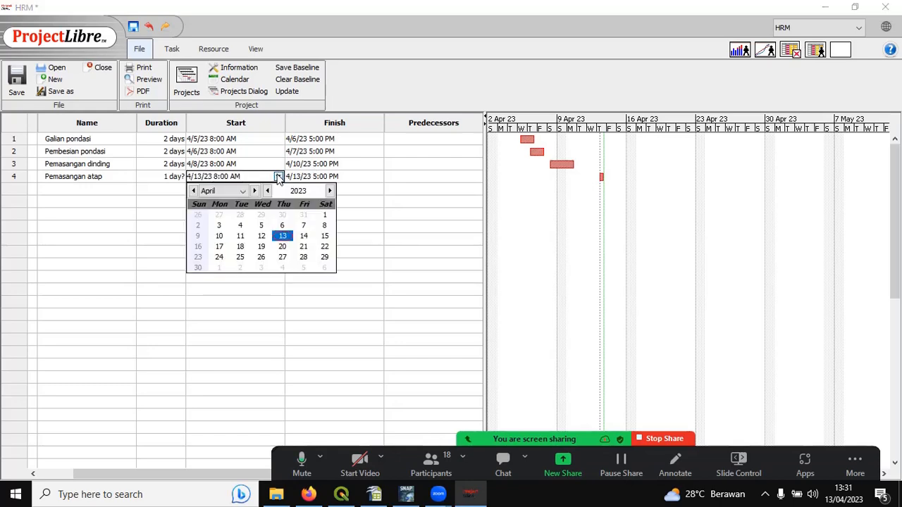
click(242, 237)
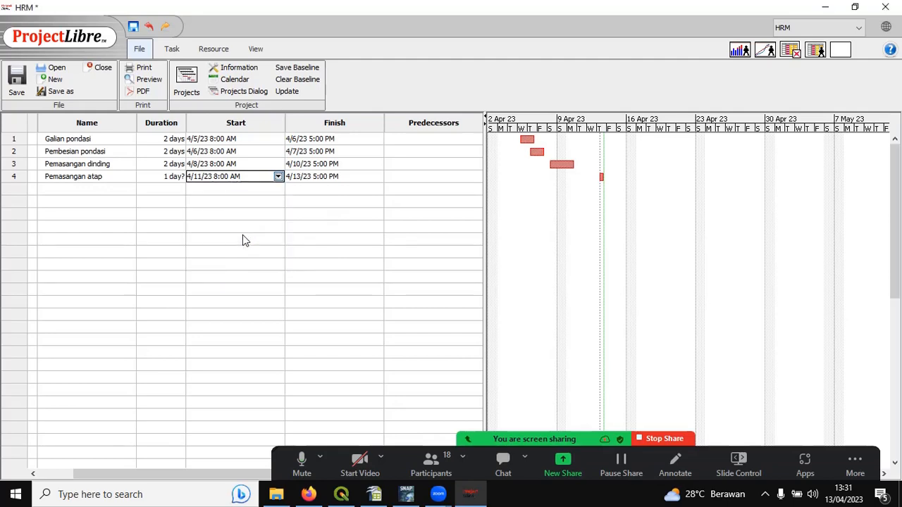
click(170, 179)
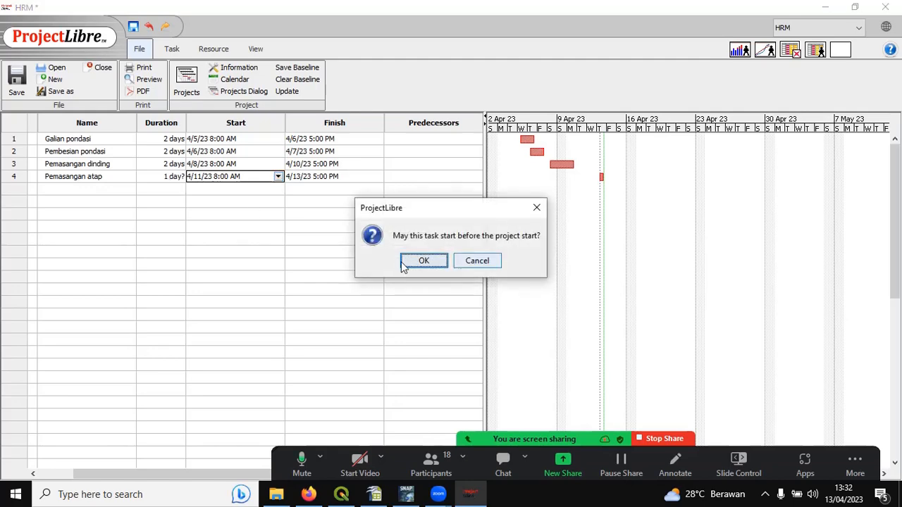
click(418, 261)
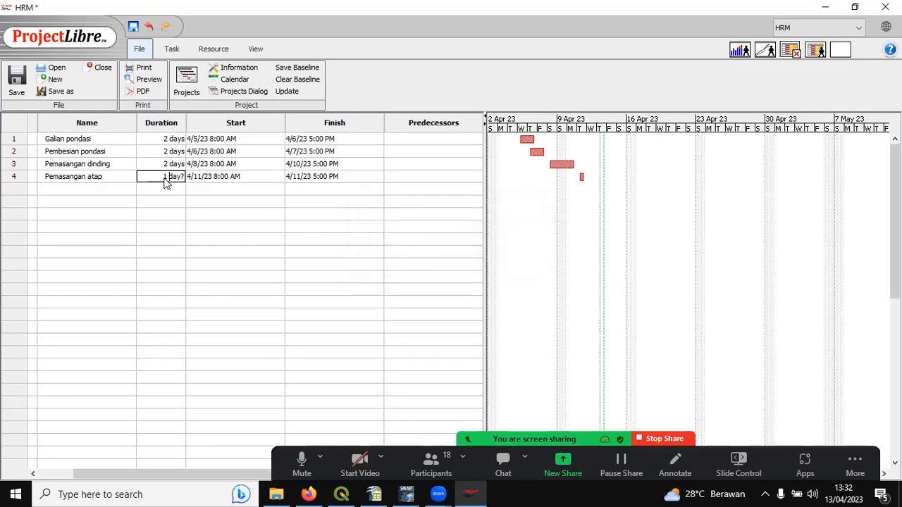
Step: Set the Pemasangan atap task's duration to 3 days
drag(163, 179, 187, 180)
text(3)
key(Return)
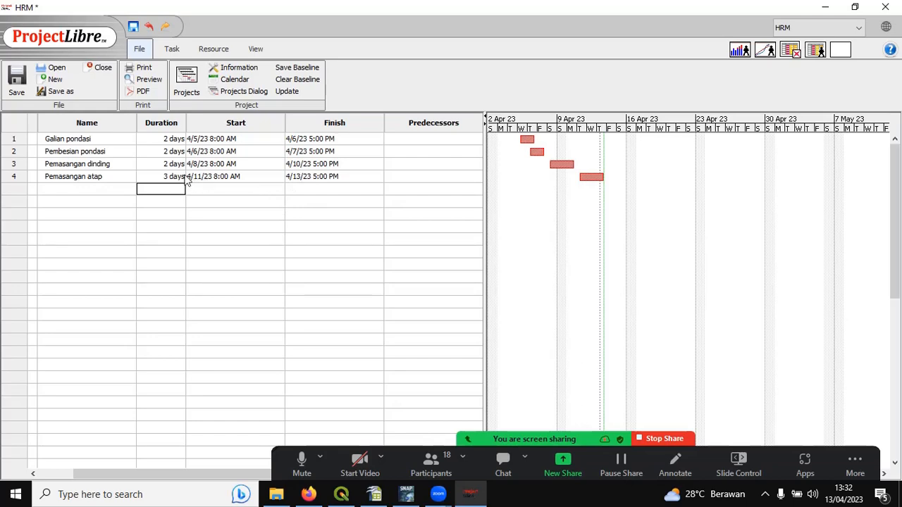
Step: Review the start dates of the tasks, including Pemasangan dinding's date in the calendar, without changing them
key(Up)
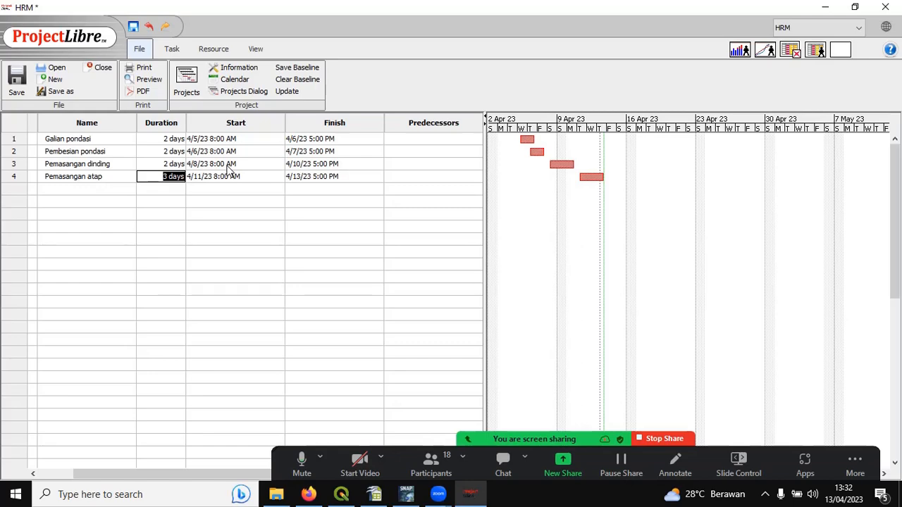
click(228, 166)
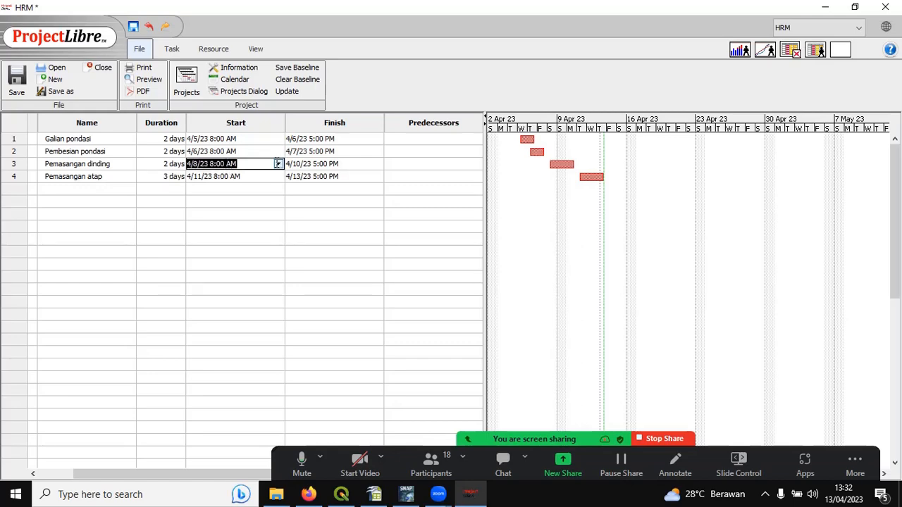
click(279, 164)
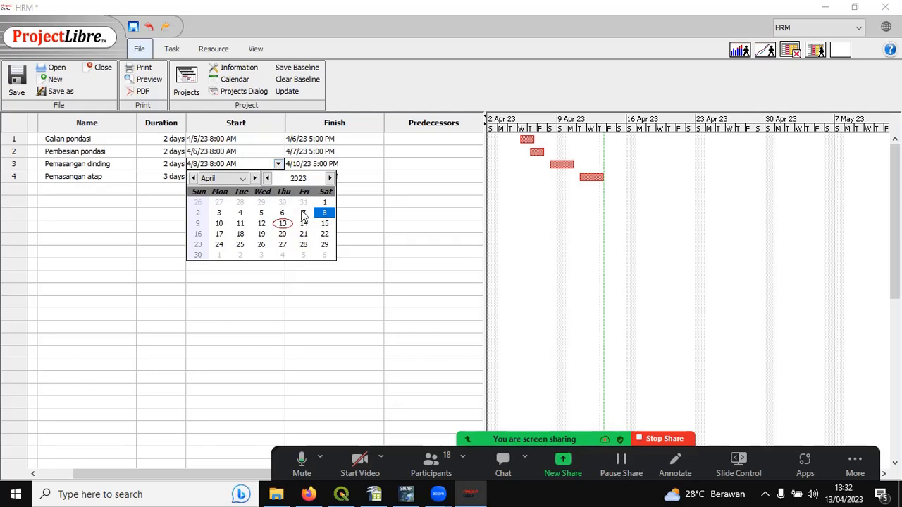
double_click(212, 148)
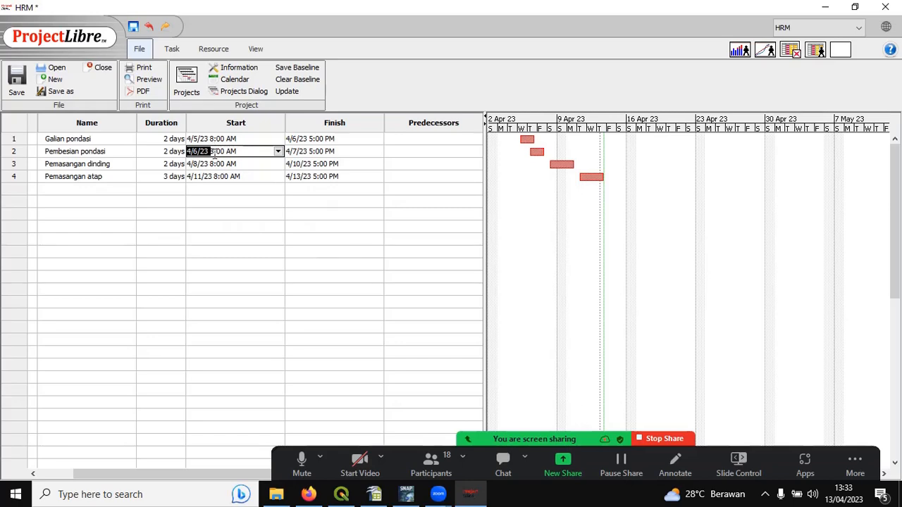
key(Return)
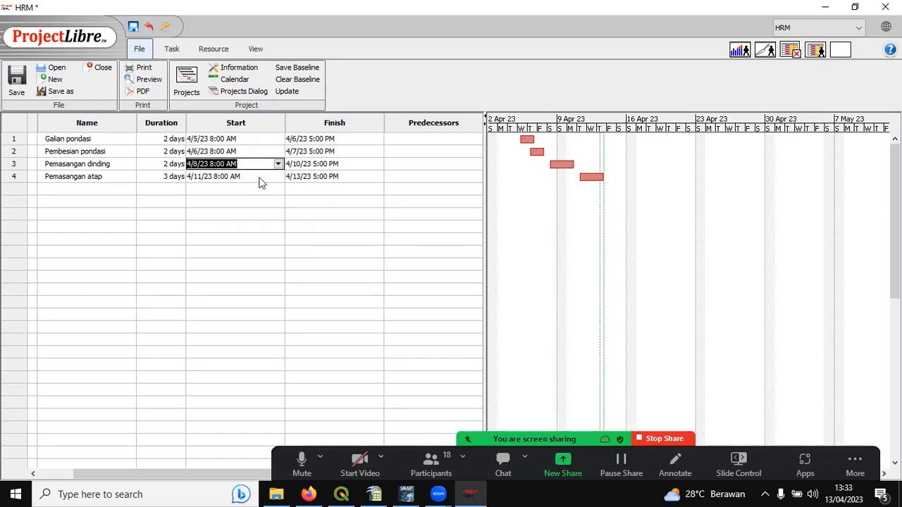
key(Return)
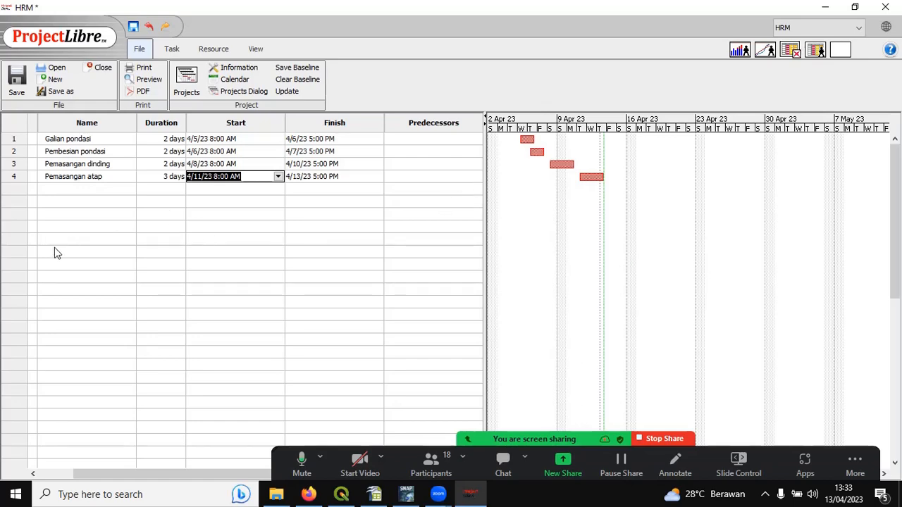
click(210, 138)
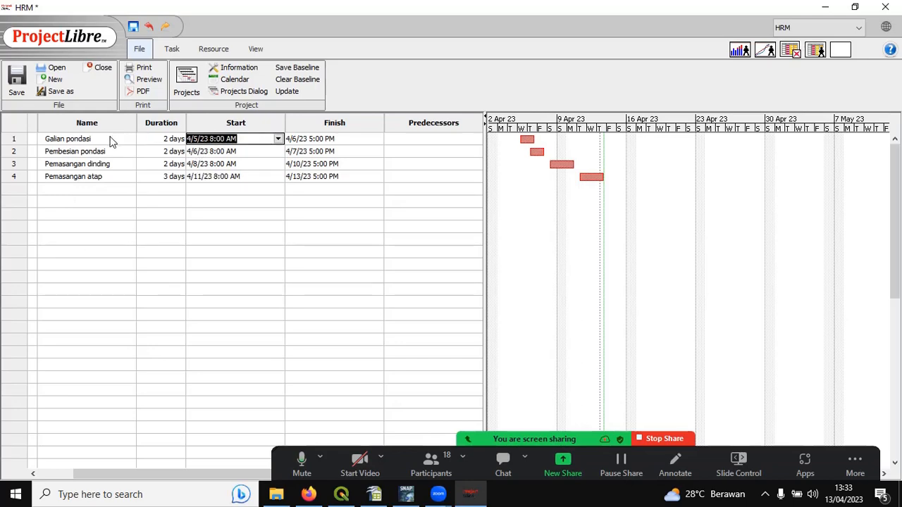
Step: Go through the names of the four tasks from Galian pondasi to Pemasangan atap to examine their order
click(111, 138)
click(101, 152)
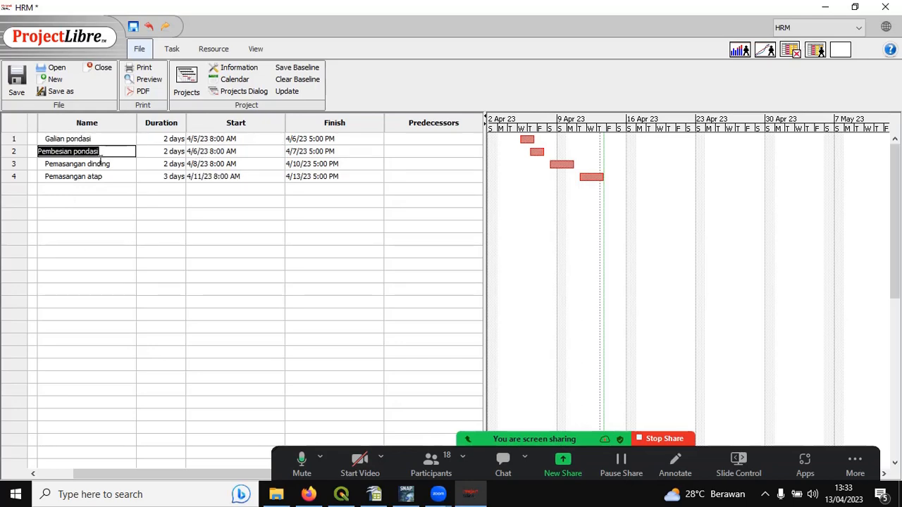
click(100, 164)
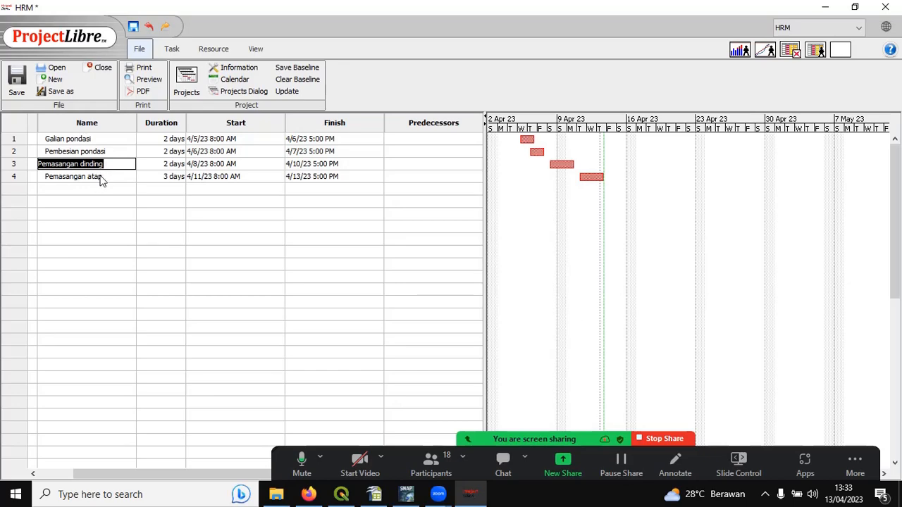
click(101, 177)
click(104, 139)
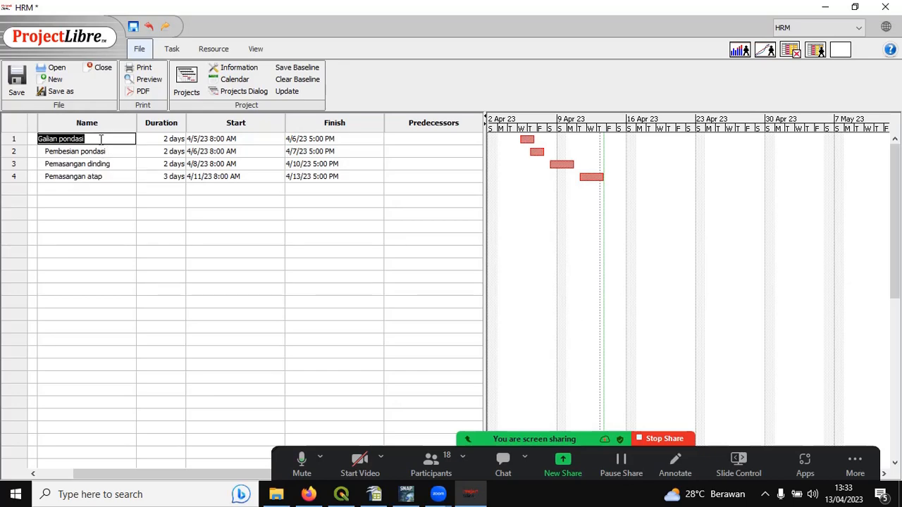
click(101, 151)
click(96, 164)
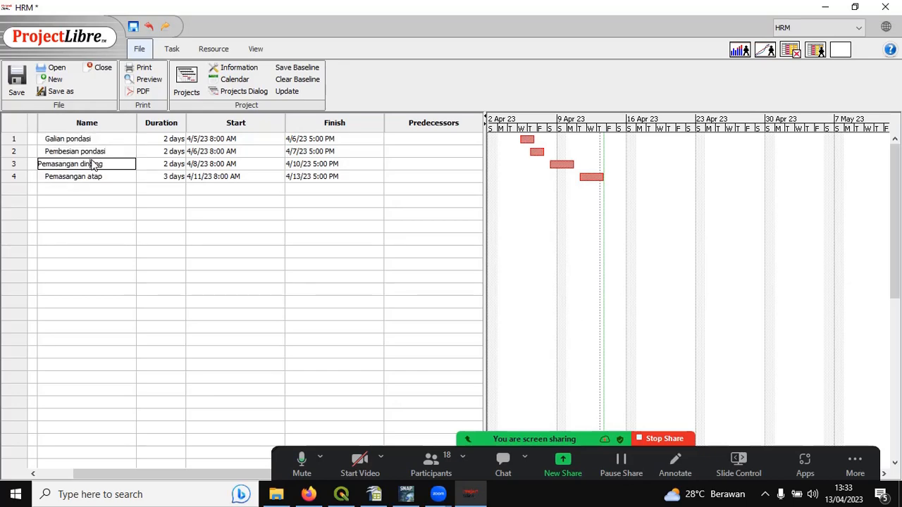
click(93, 177)
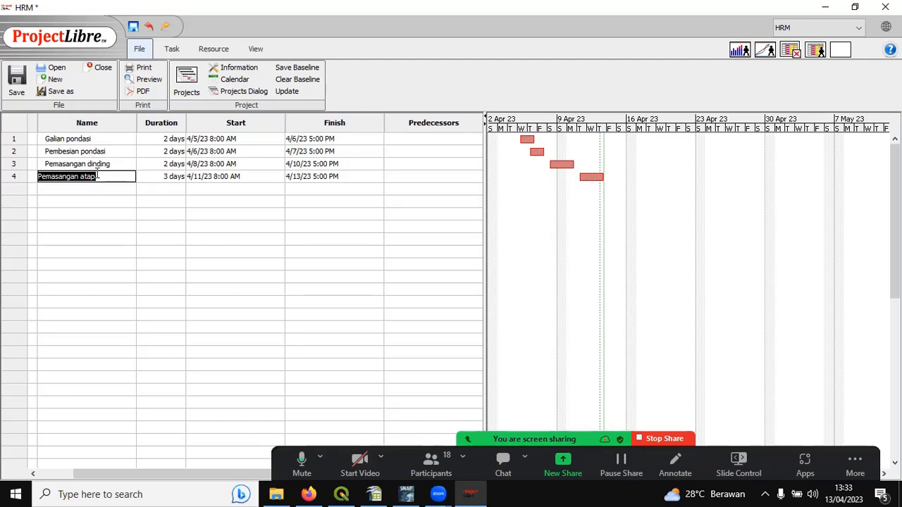
double_click(81, 139)
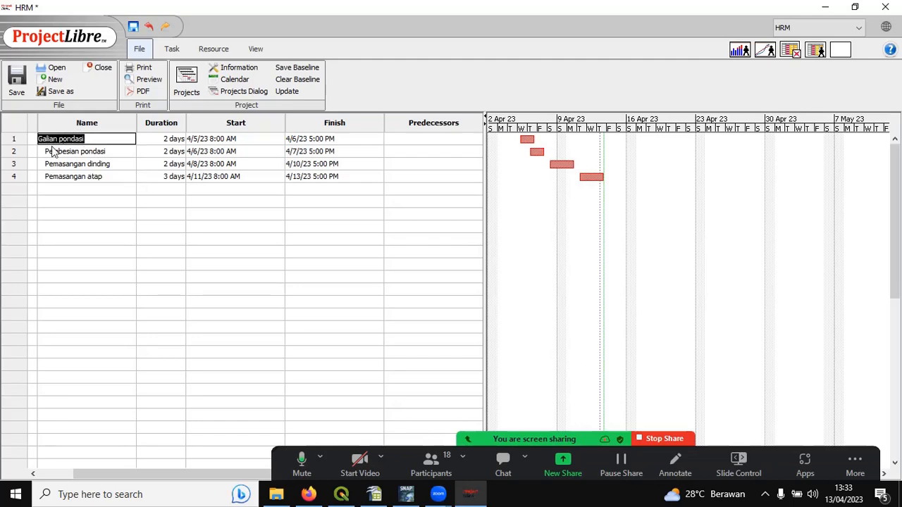
click(55, 151)
click(53, 138)
click(56, 151)
click(51, 141)
click(93, 152)
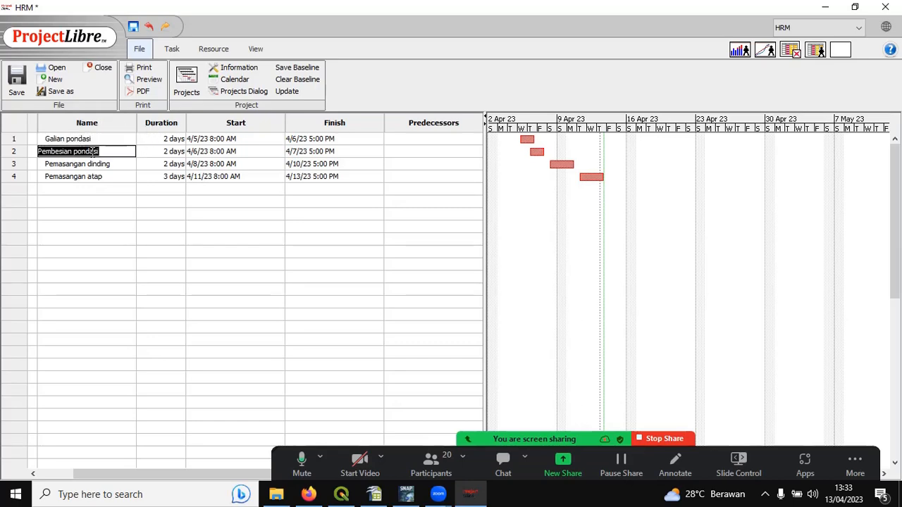
click(81, 142)
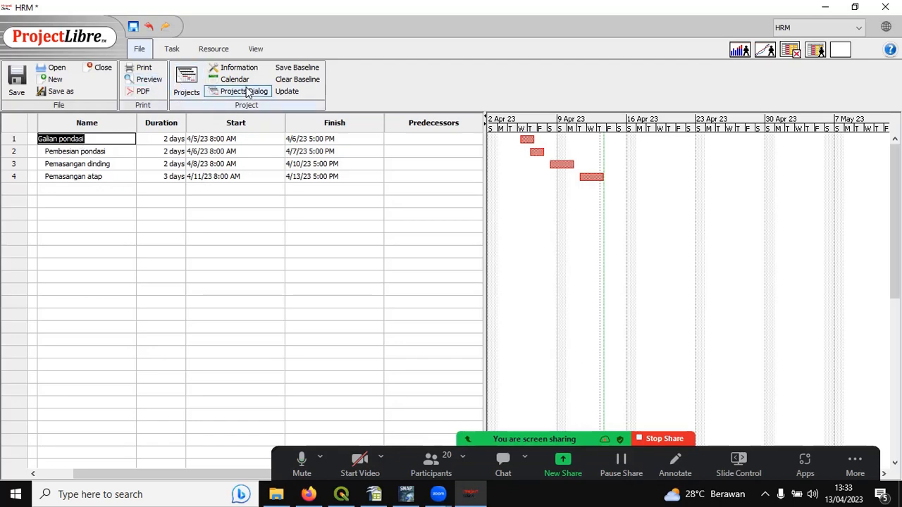
Step: Switch from the task list to the project's resource sheet and select an empty resource name cell
click(173, 51)
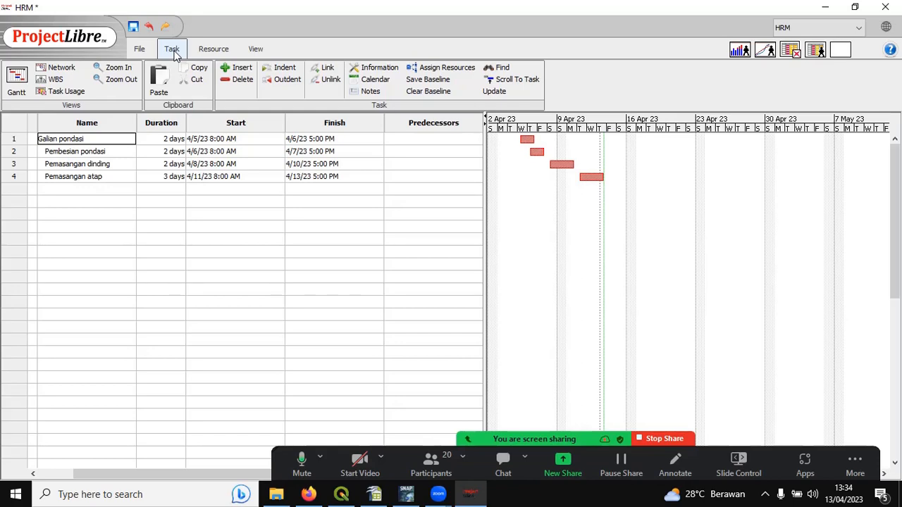
click(214, 51)
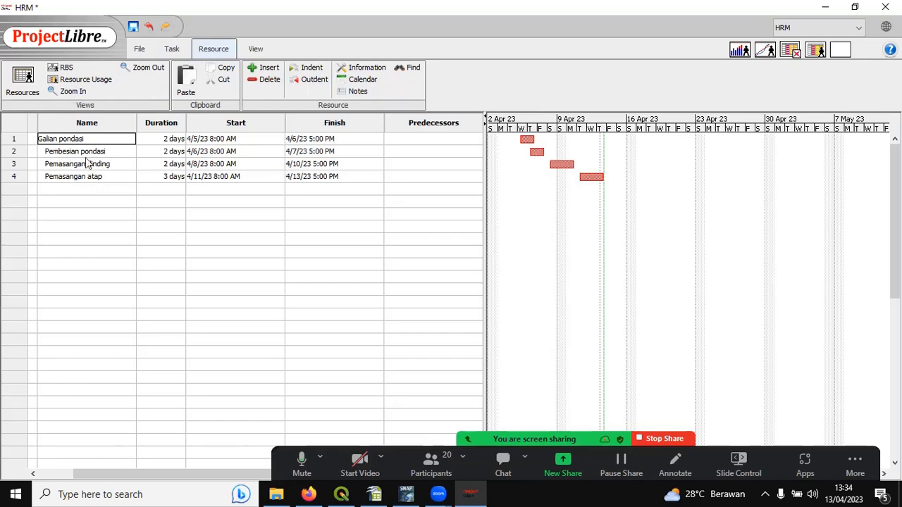
click(23, 77)
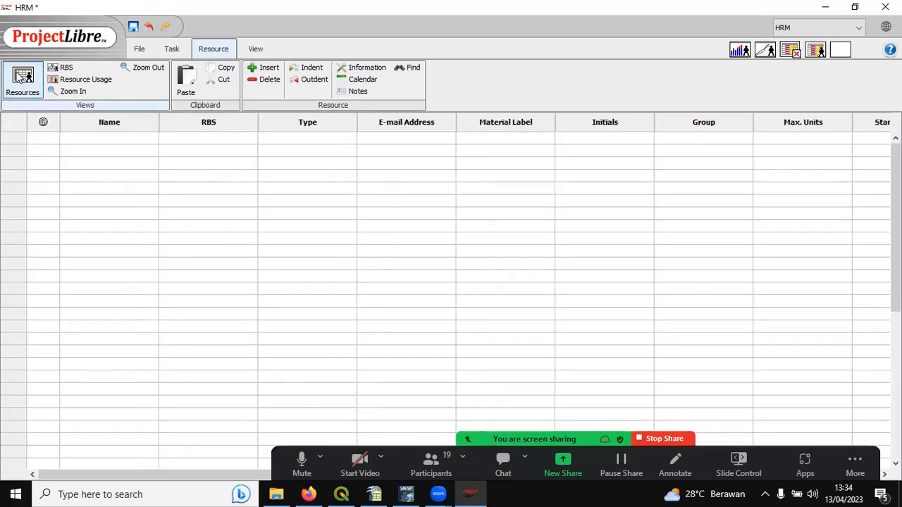
click(90, 142)
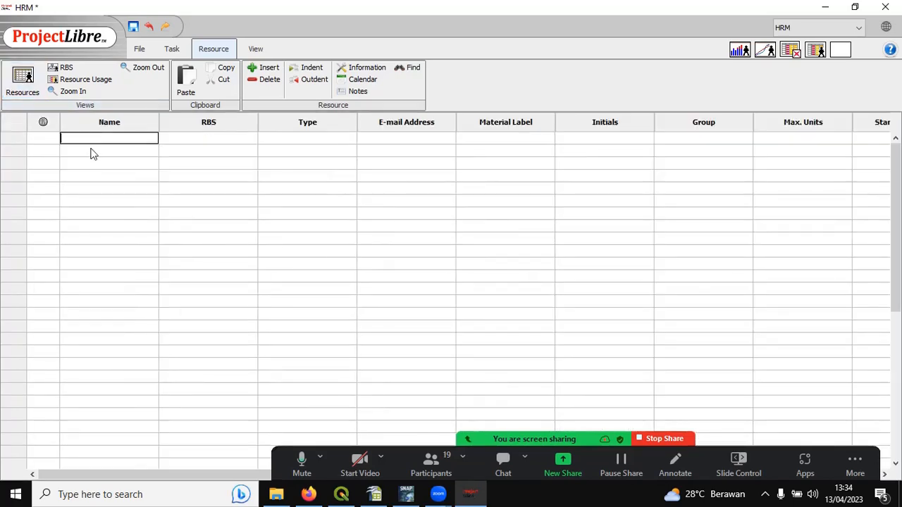
click(91, 151)
click(91, 165)
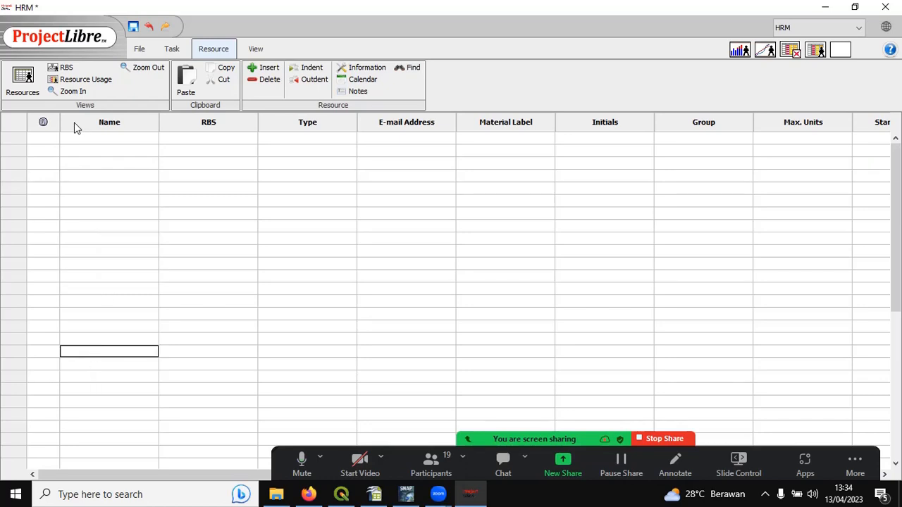
Step: Enter the first worker's name as a new resource in the first row of the resource sheet
click(83, 139)
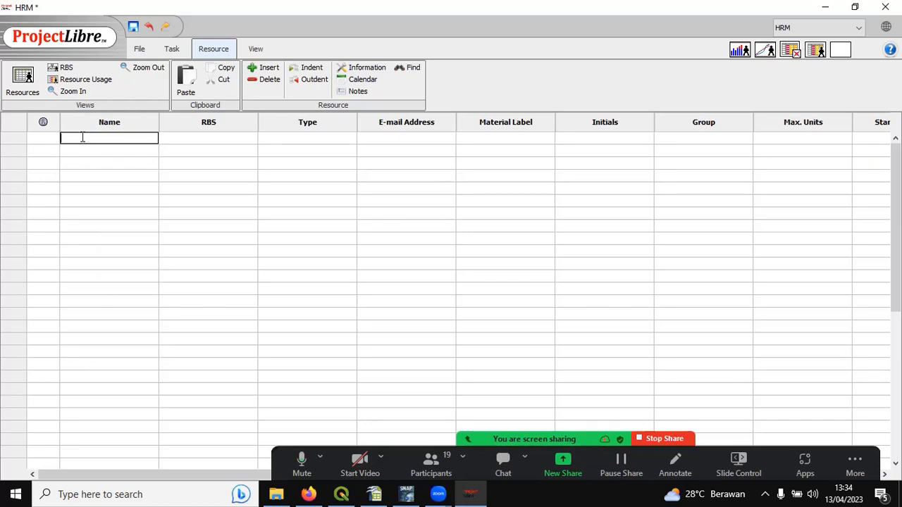
text(Rudi)
click(91, 151)
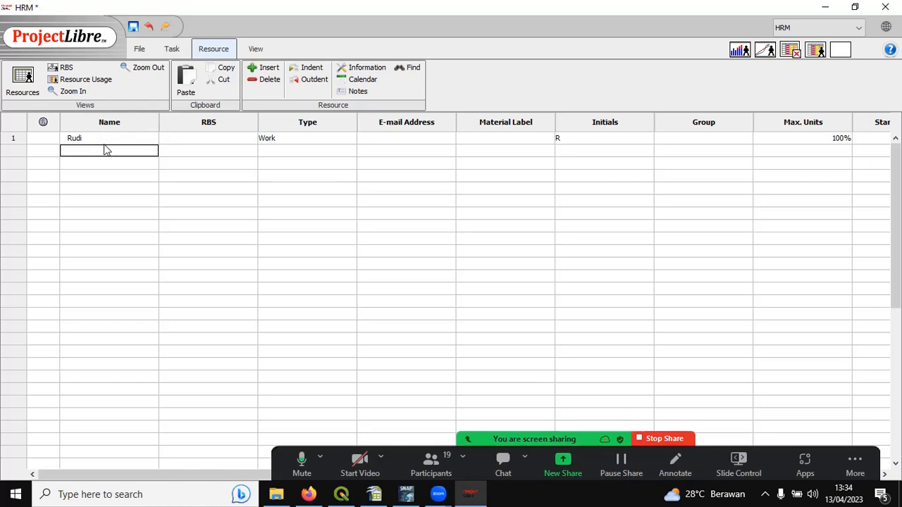
Step: Examine the first resource's fields from name, initials, group and maximum units through rates, cost per use, accrual options and base calendar
double_click(106, 140)
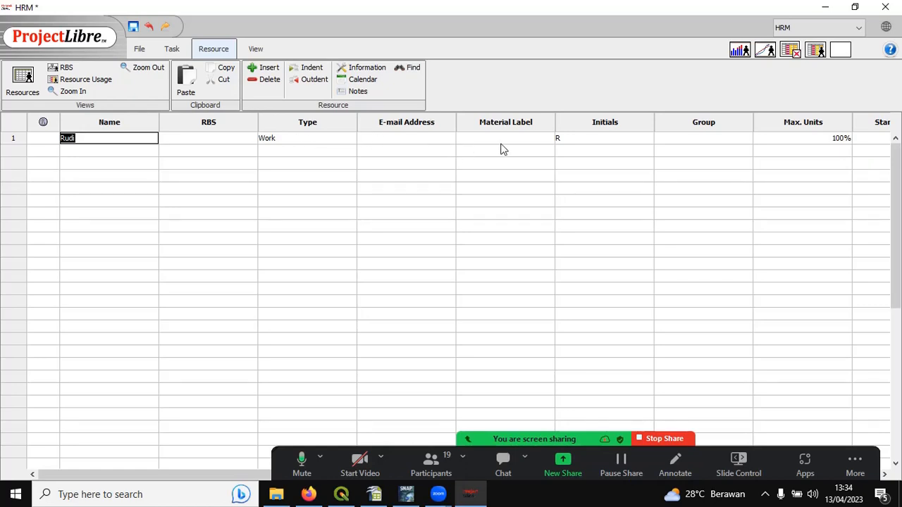
click(594, 141)
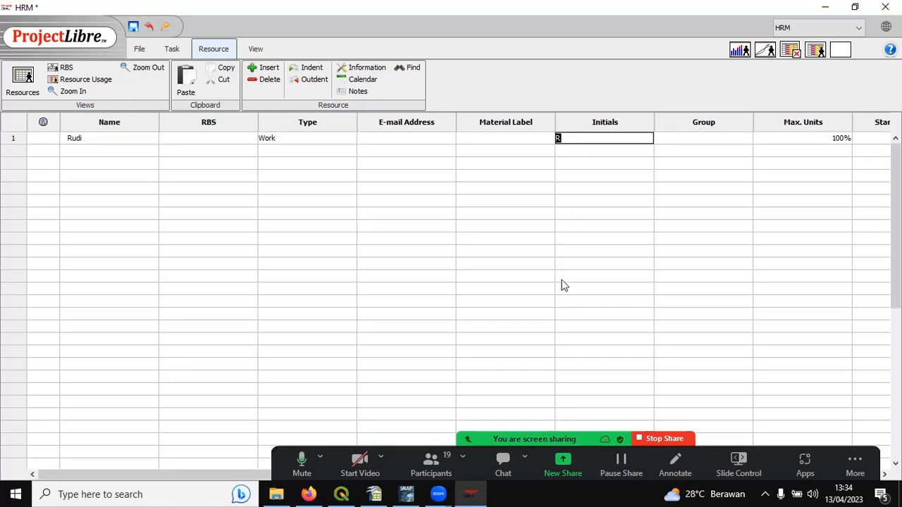
click(720, 140)
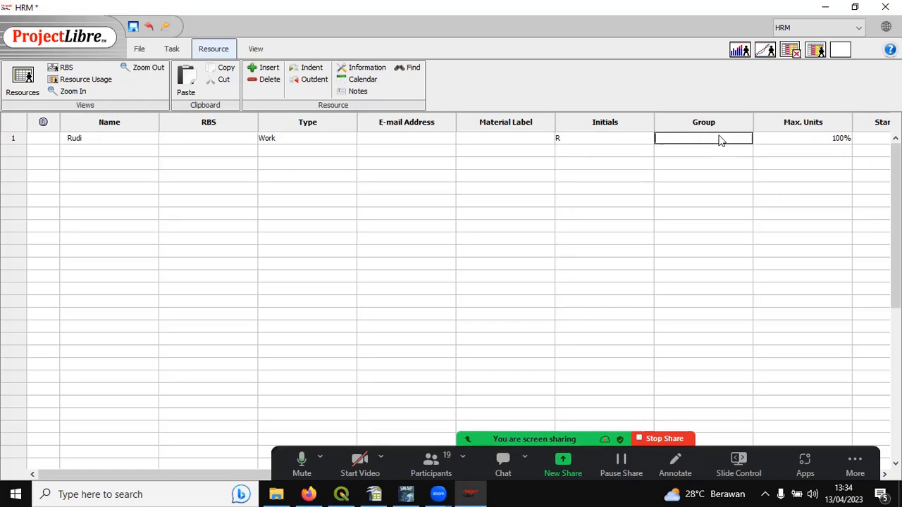
click(790, 146)
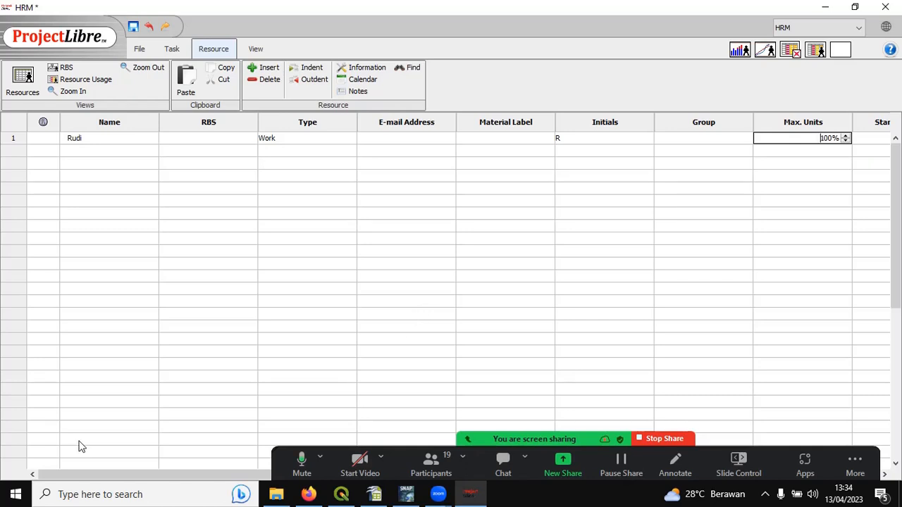
drag(117, 474, 379, 481)
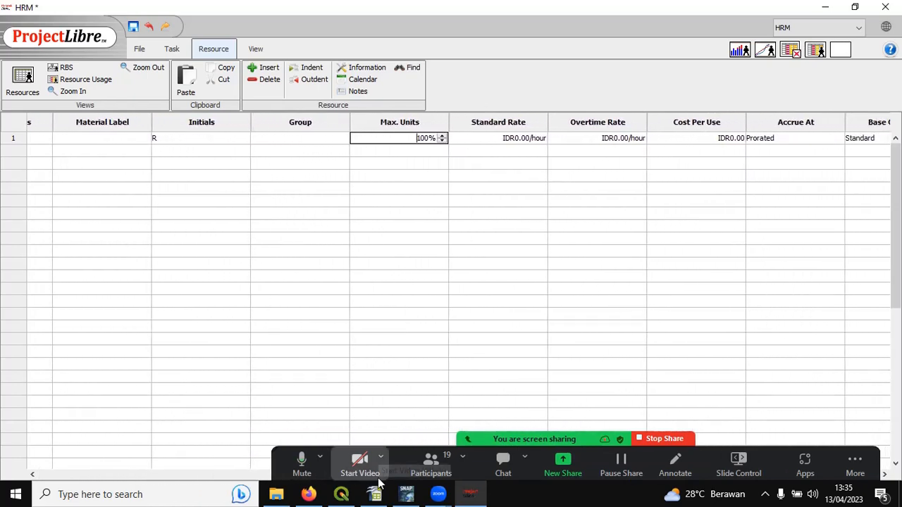
click(513, 138)
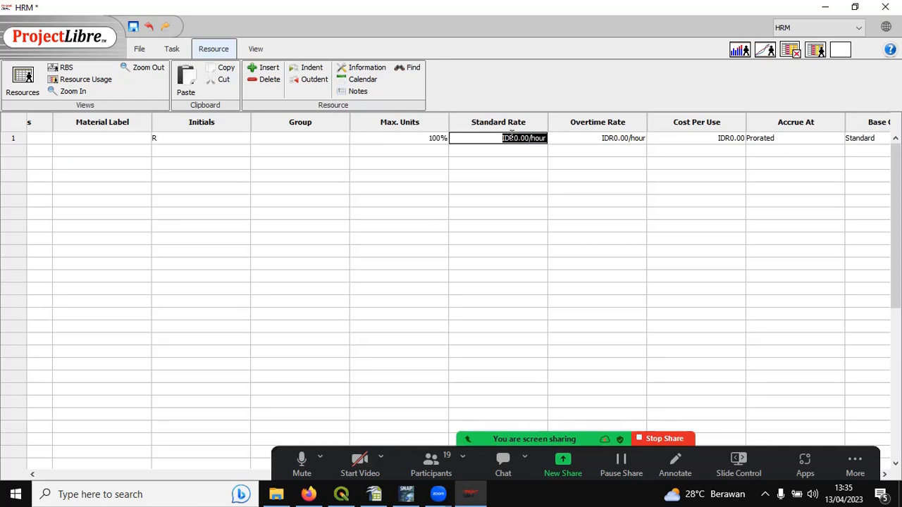
click(581, 138)
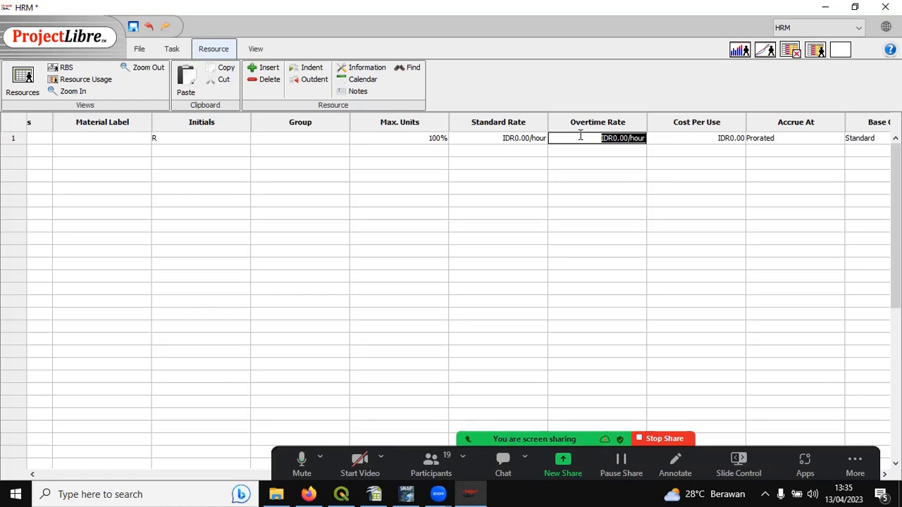
click(694, 141)
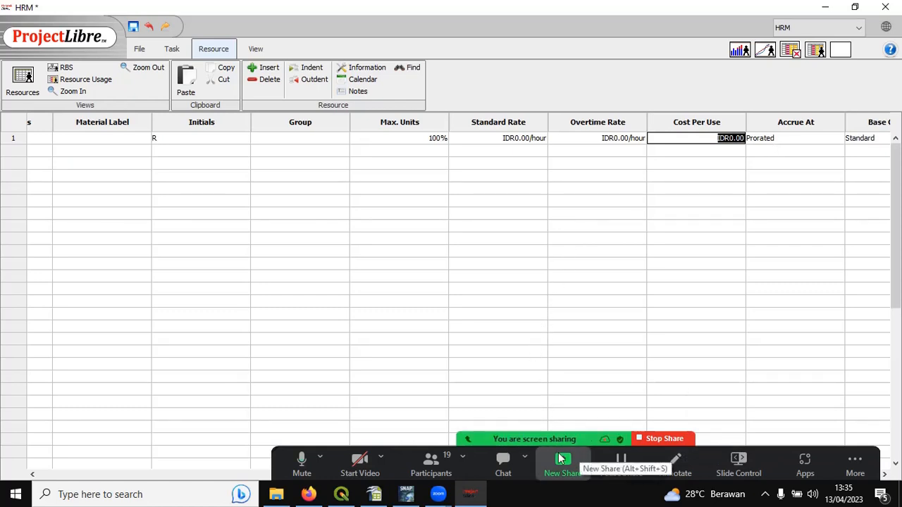
click(752, 171)
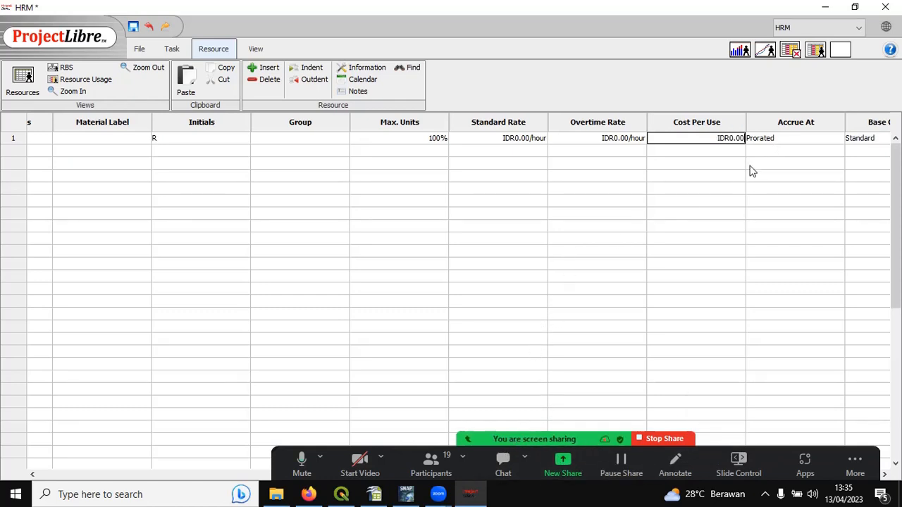
click(780, 139)
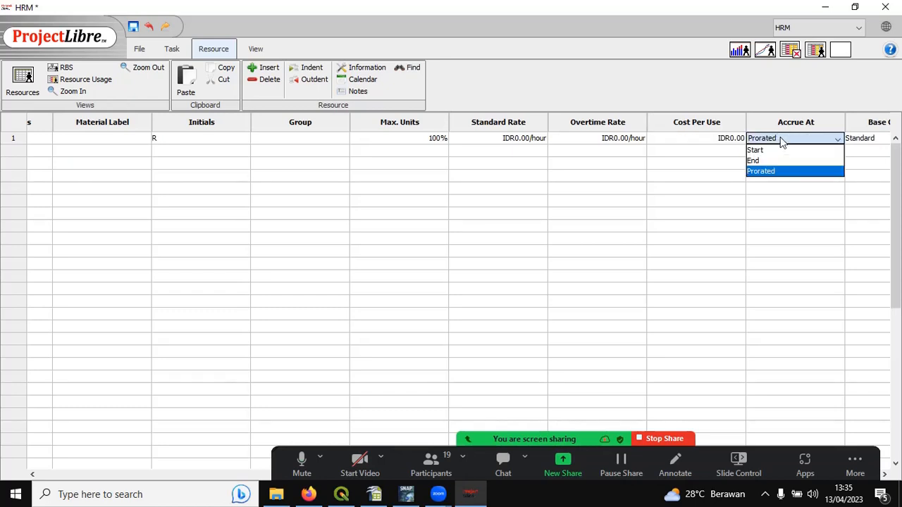
click(878, 173)
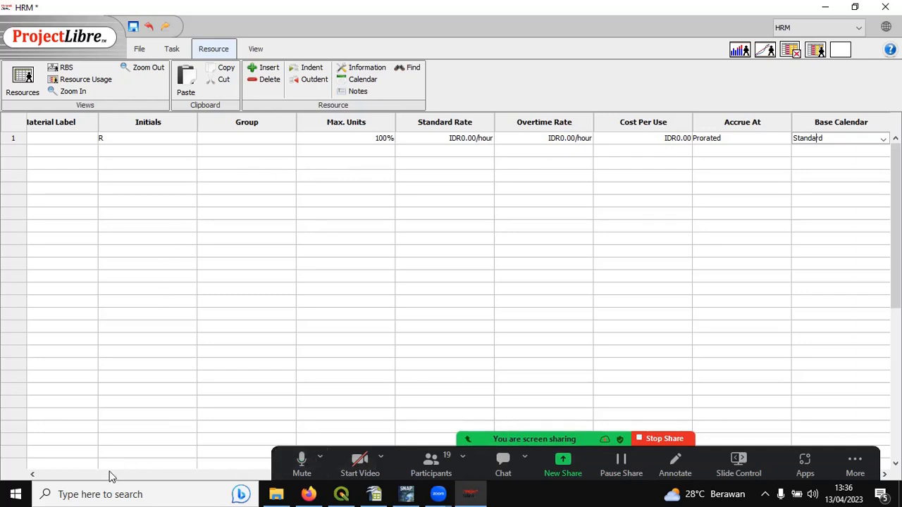
click(32, 475)
click(32, 474)
click(33, 475)
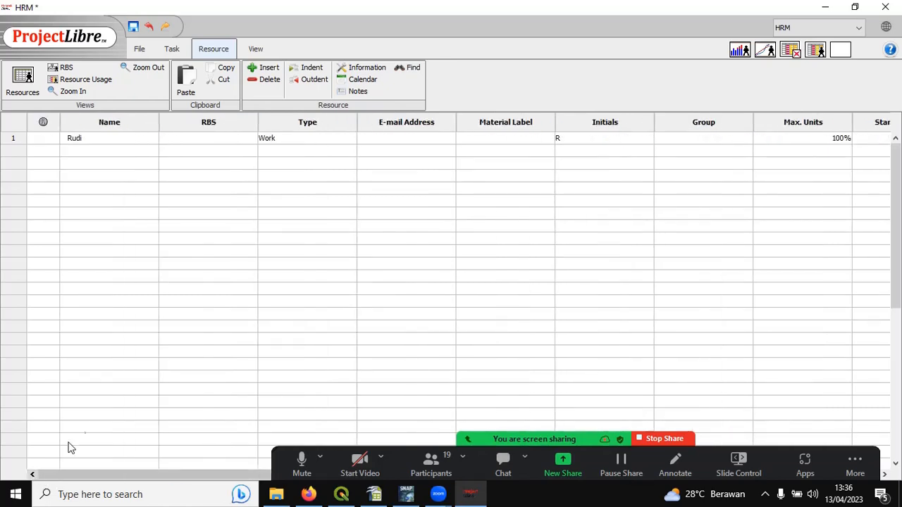
Step: Set the first resource's standard rate to 10 per hour
click(190, 137)
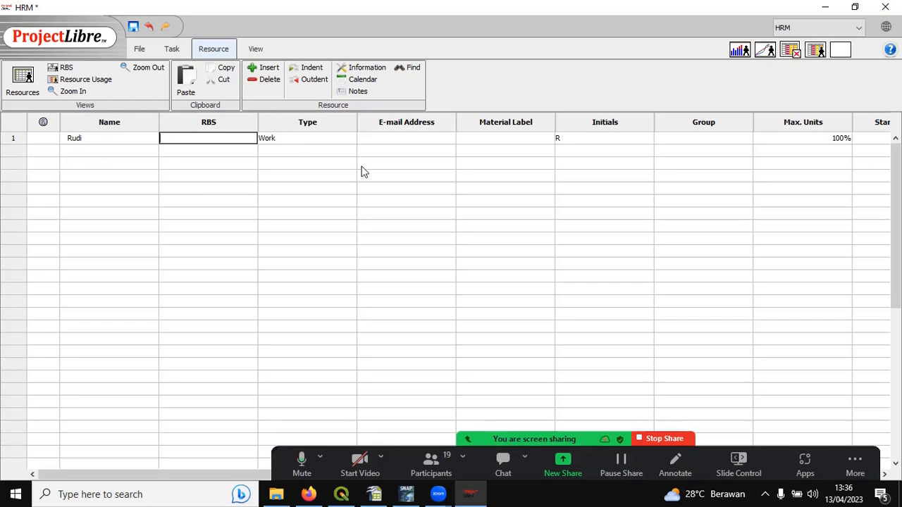
click(836, 140)
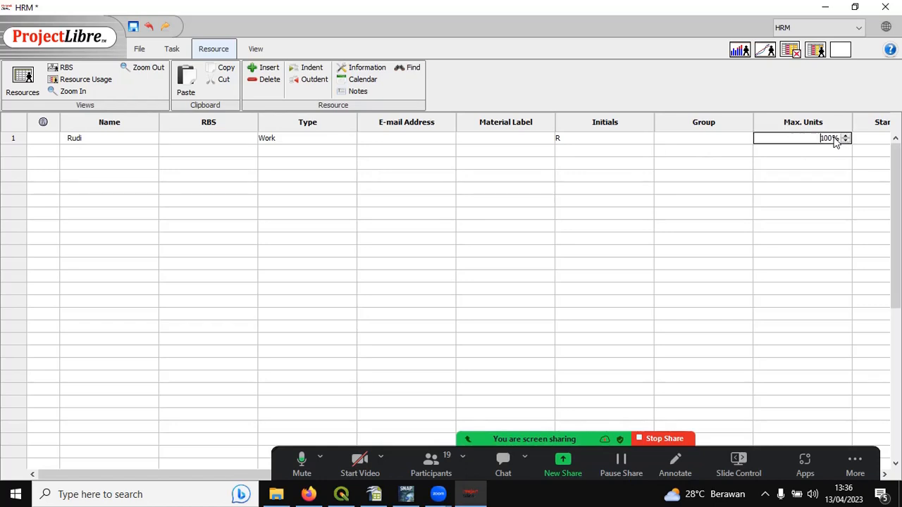
click(870, 141)
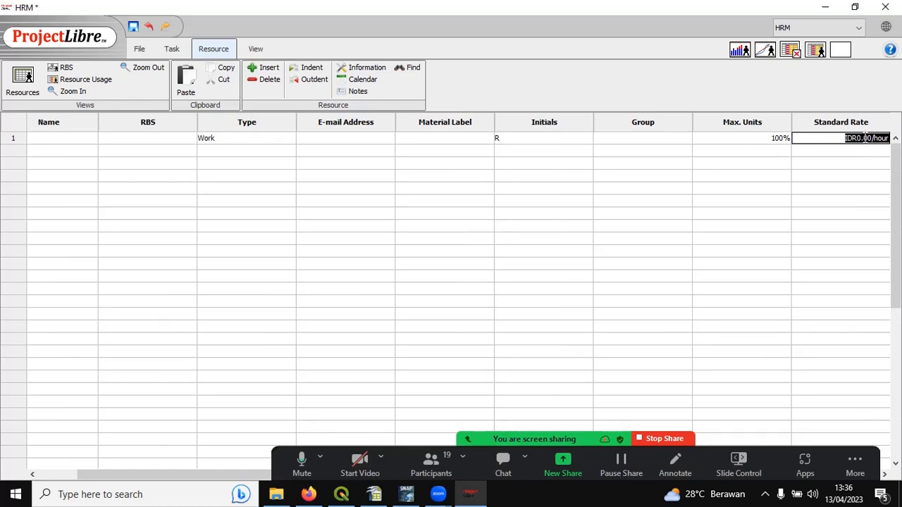
text(10)
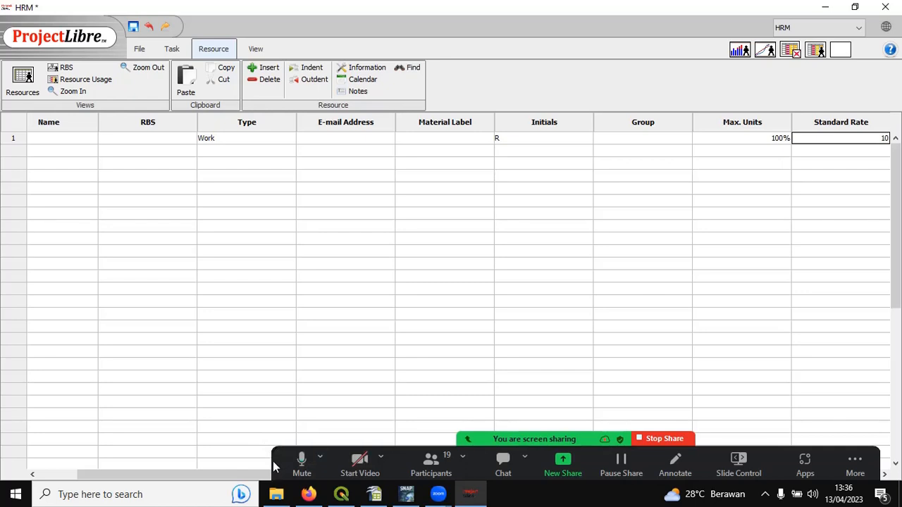
Step: Move the meeting controls off the horizontal scroll bar and set the first resource's overtime rate to 1 per hour
drag(274, 467, 125, 398)
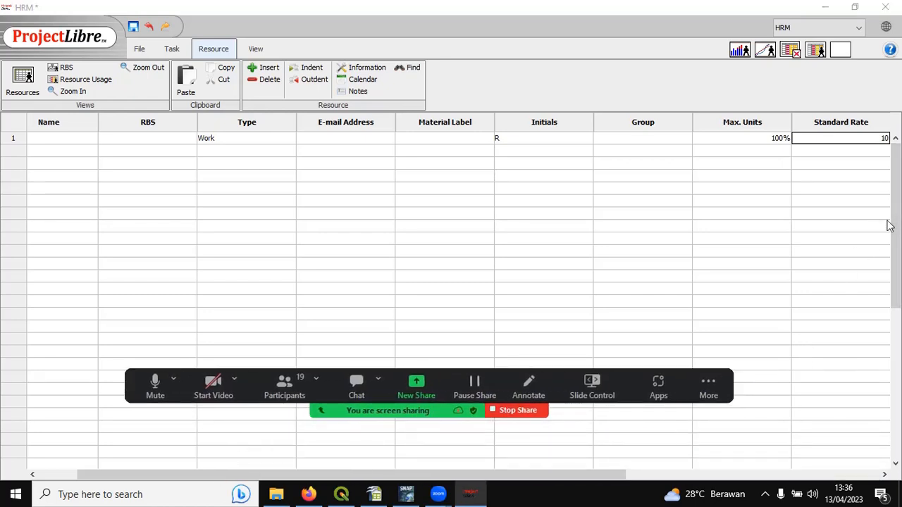
click(887, 475)
click(887, 475)
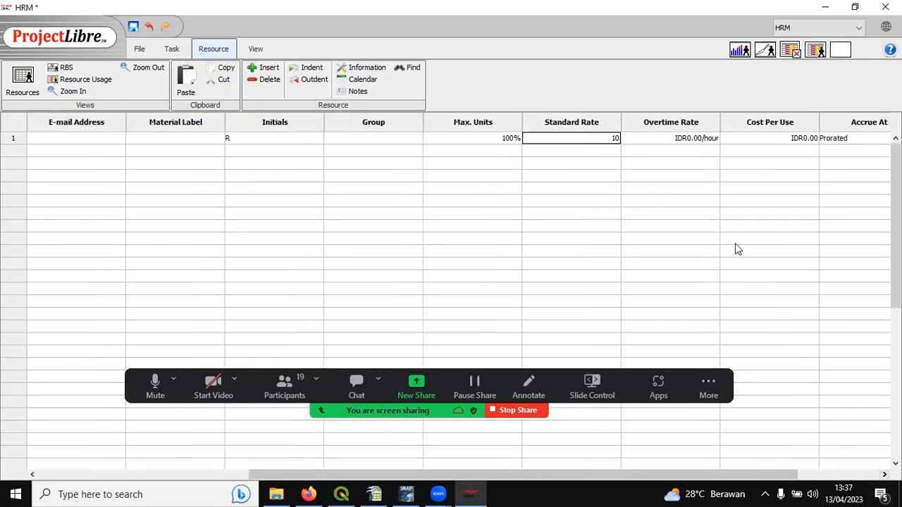
double_click(681, 138)
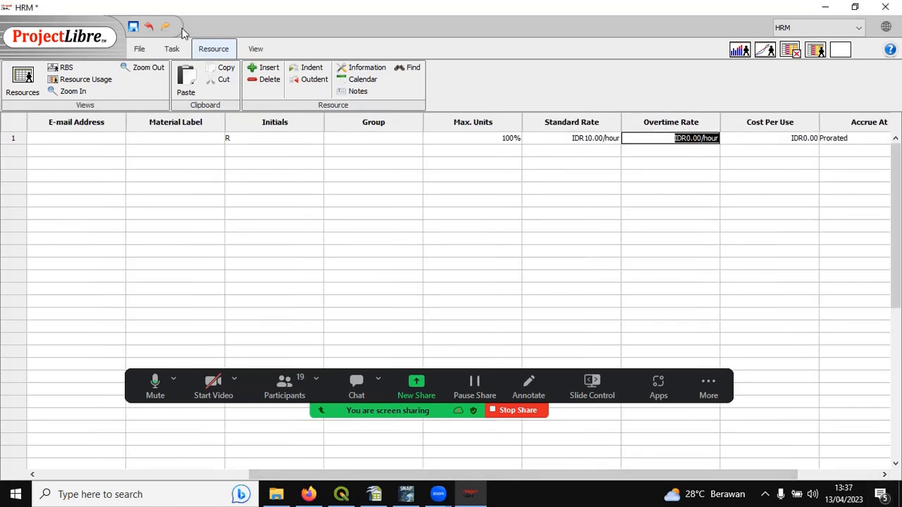
text(1)
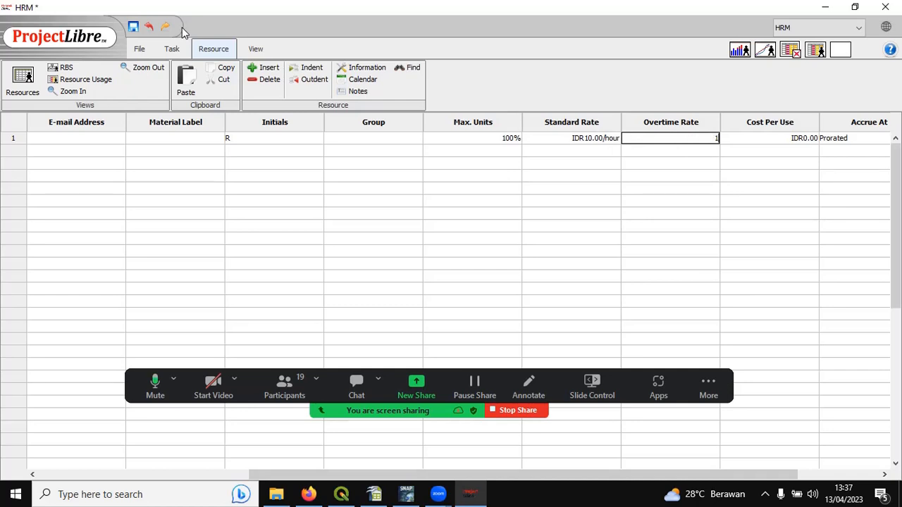
Step: Check the first resource's cost per use and the available accrual options without changing them
double_click(779, 138)
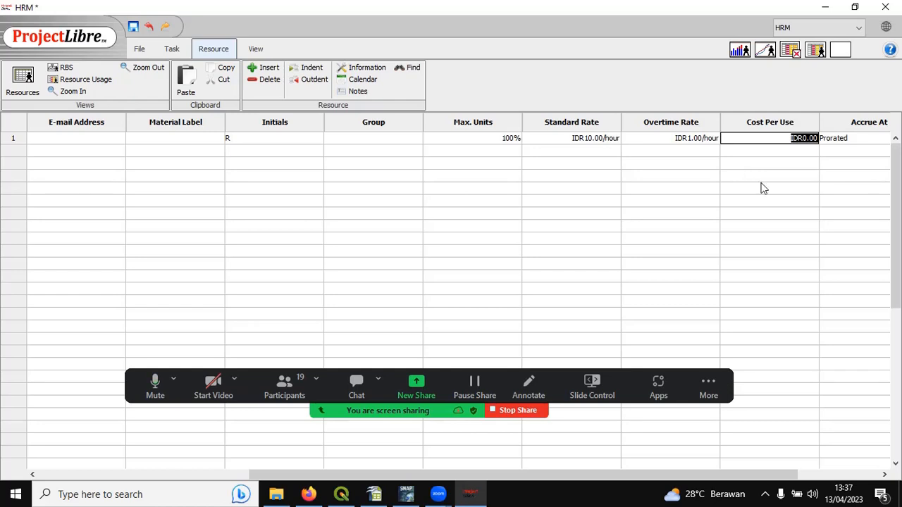
click(886, 475)
click(885, 475)
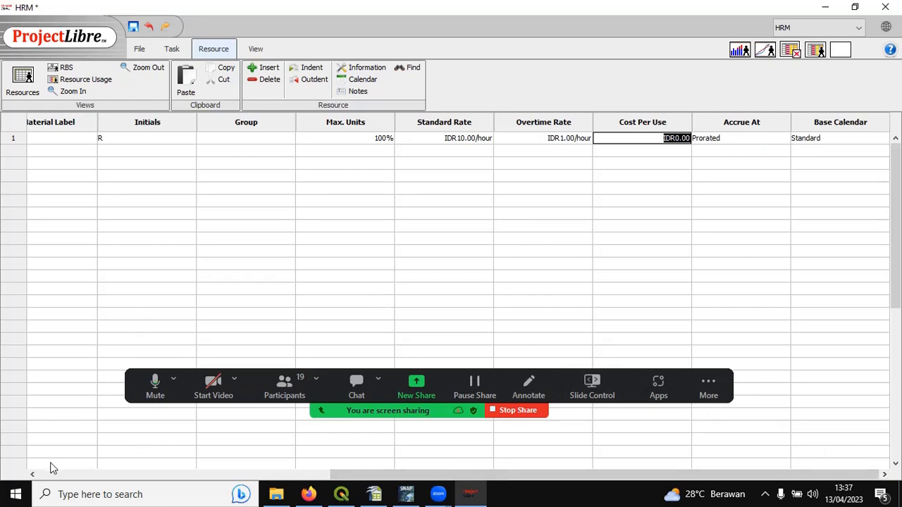
click(779, 138)
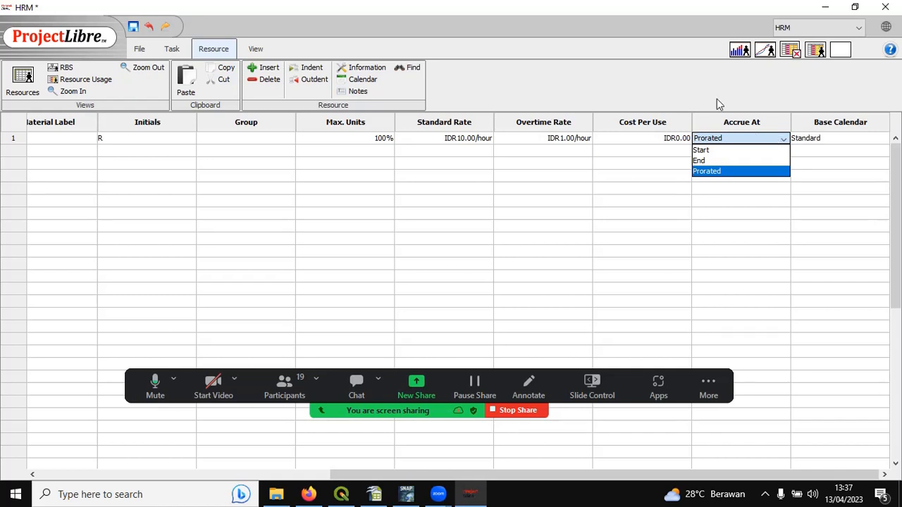
click(691, 70)
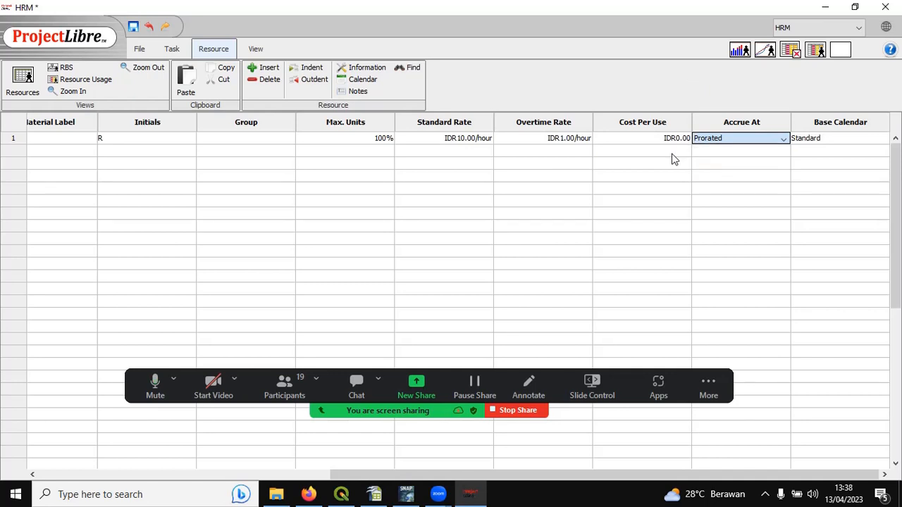
Step: Add a second worker by name in the next resource row, with Work as the resource type
click(33, 475)
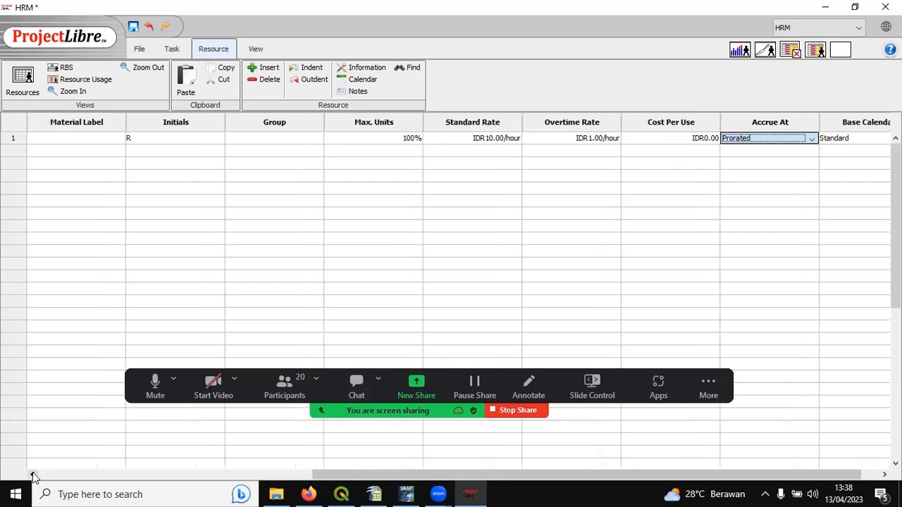
click(32, 475)
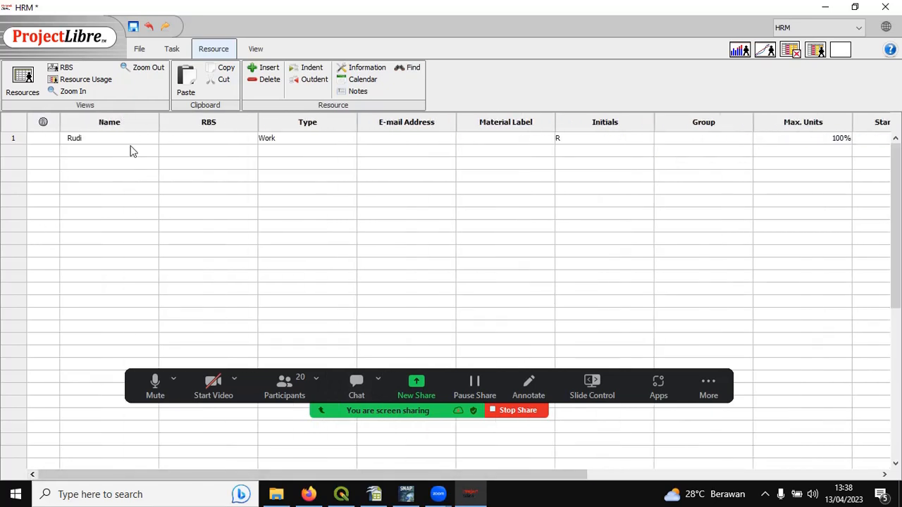
click(131, 150)
text(Joko)
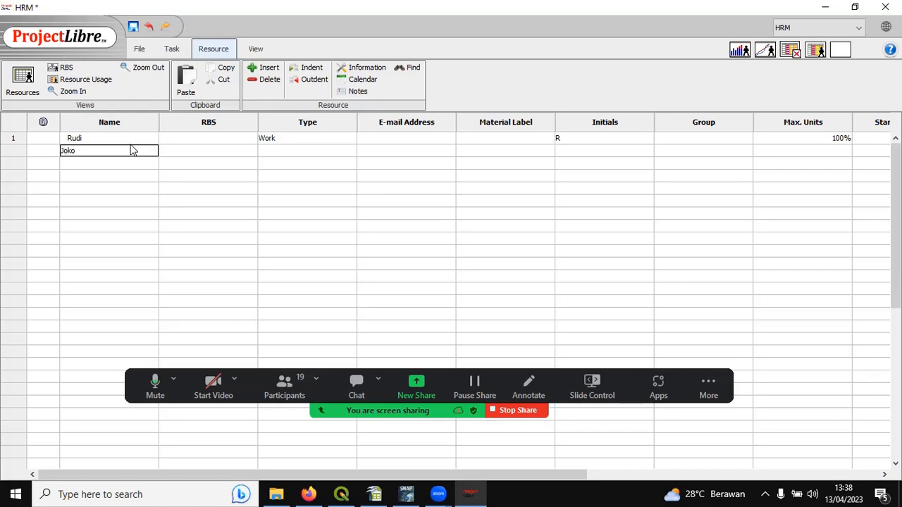
click(271, 152)
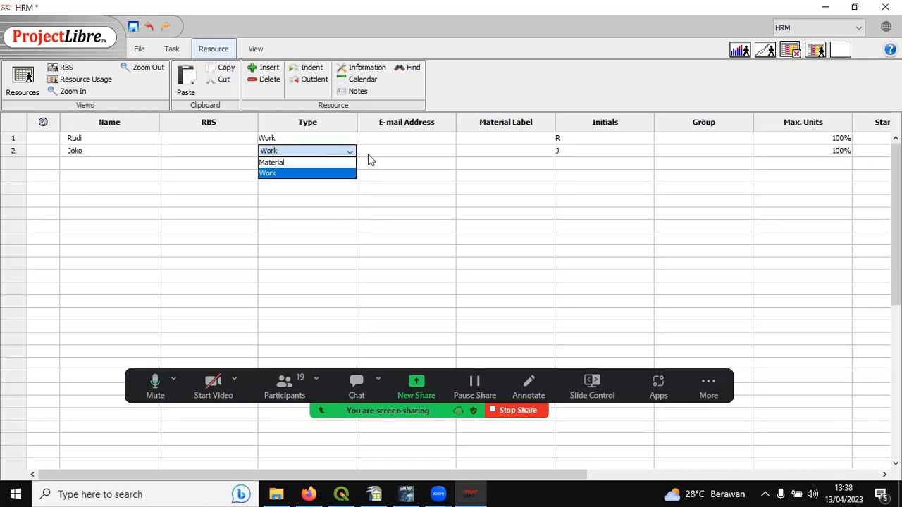
click(353, 177)
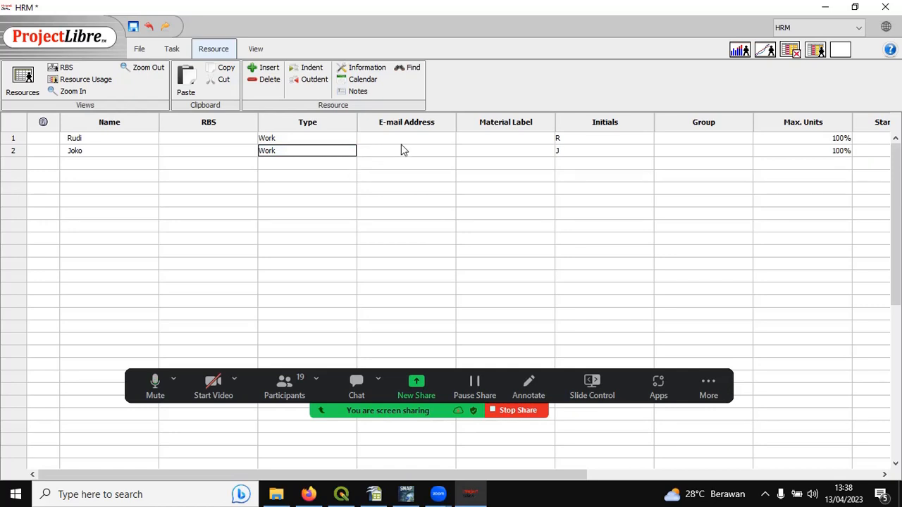
Step: Compare the material label cells of both resources and inspect the second resource's initials and group fields
click(522, 153)
click(529, 139)
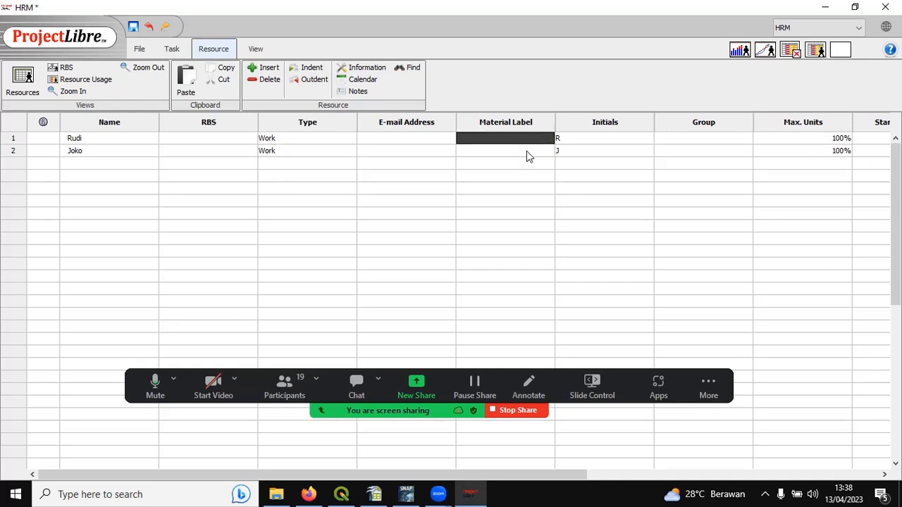
click(528, 152)
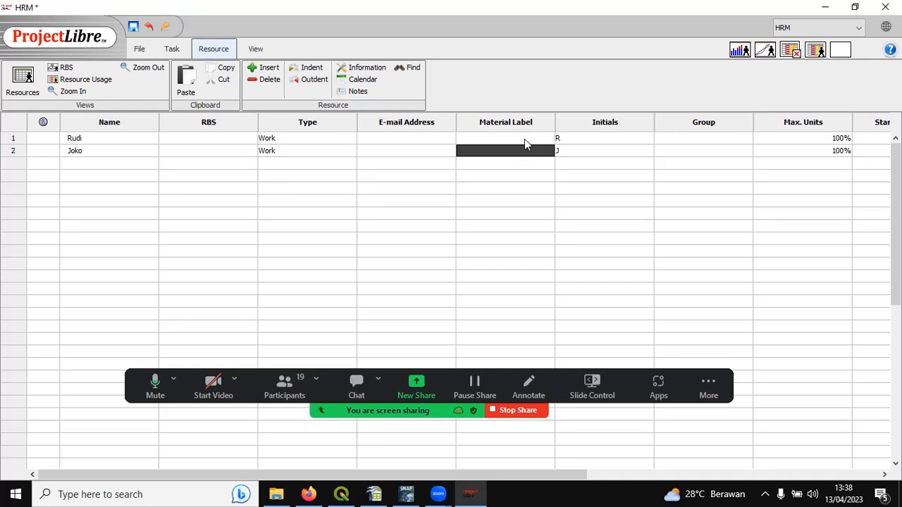
click(524, 139)
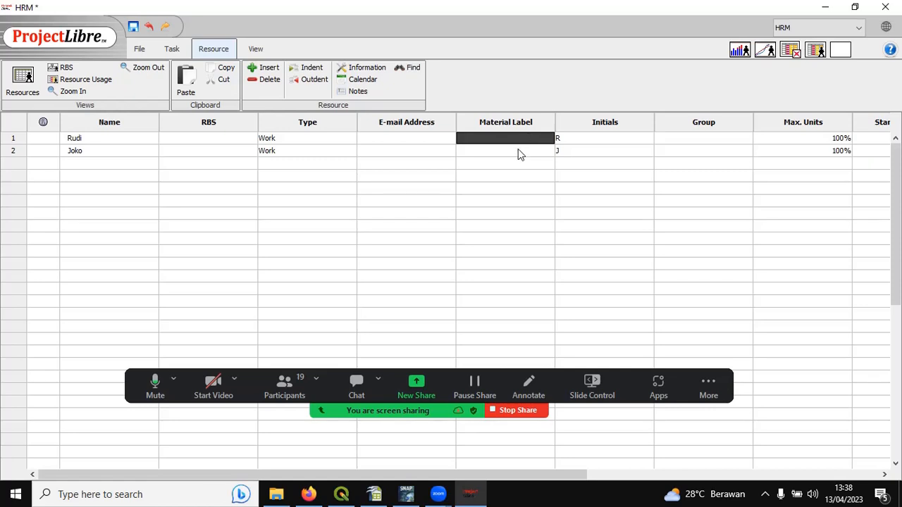
click(520, 151)
click(524, 140)
click(527, 150)
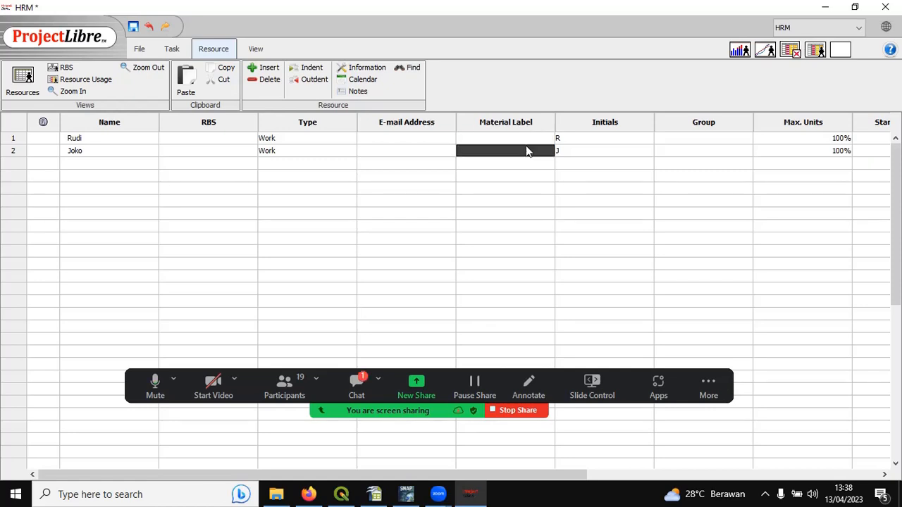
double_click(607, 150)
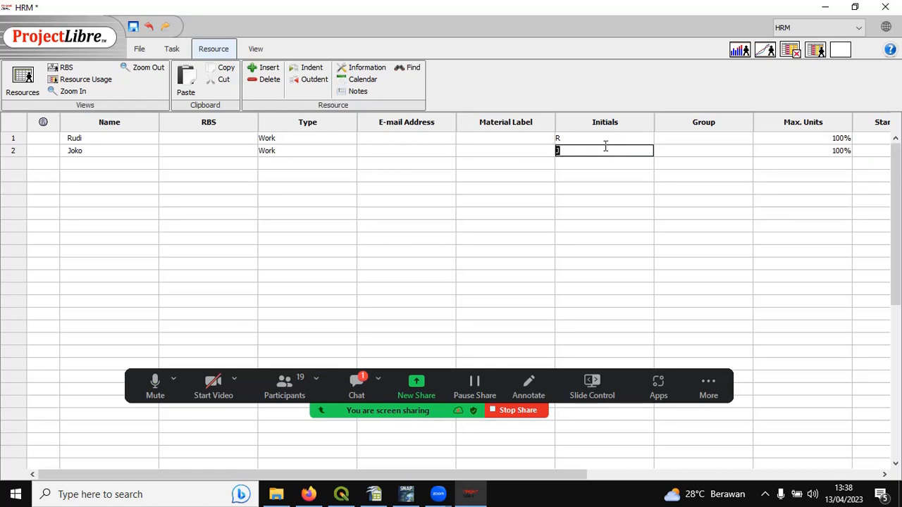
click(713, 153)
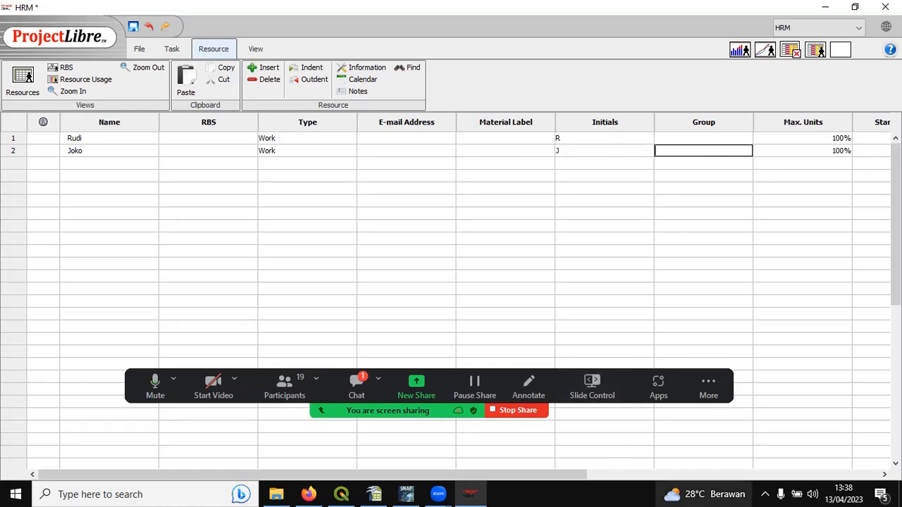
Step: Set the second resource's standard rate to IDR 10 per hour and its overtime rate to IDR 1 per hour
drag(492, 478, 688, 479)
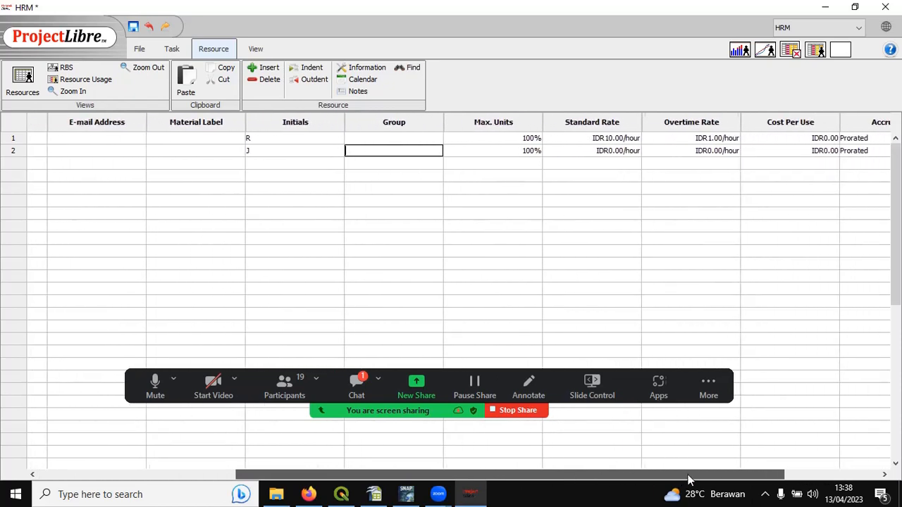
double_click(600, 151)
text(10)
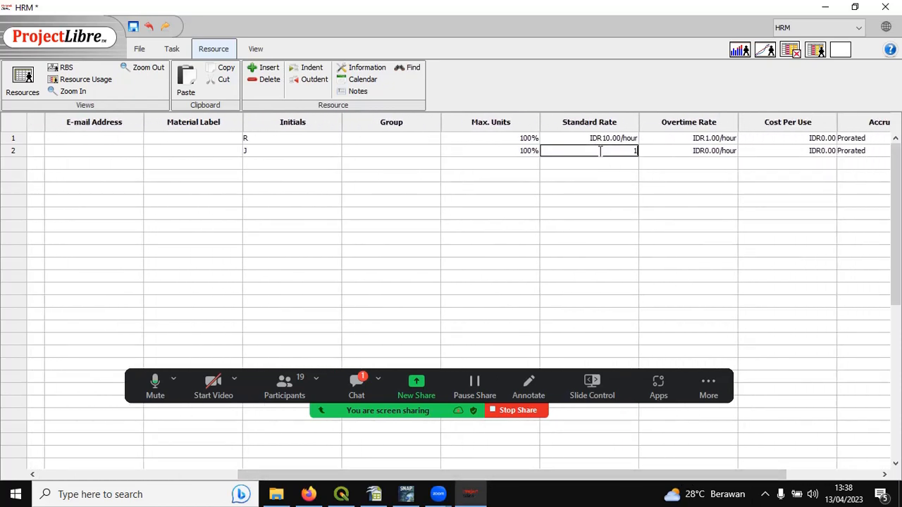
double_click(706, 151)
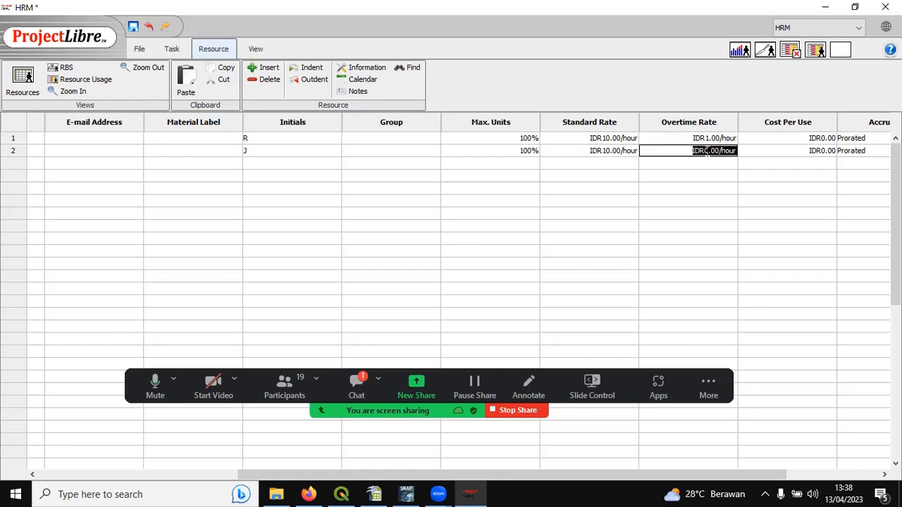
text(1)
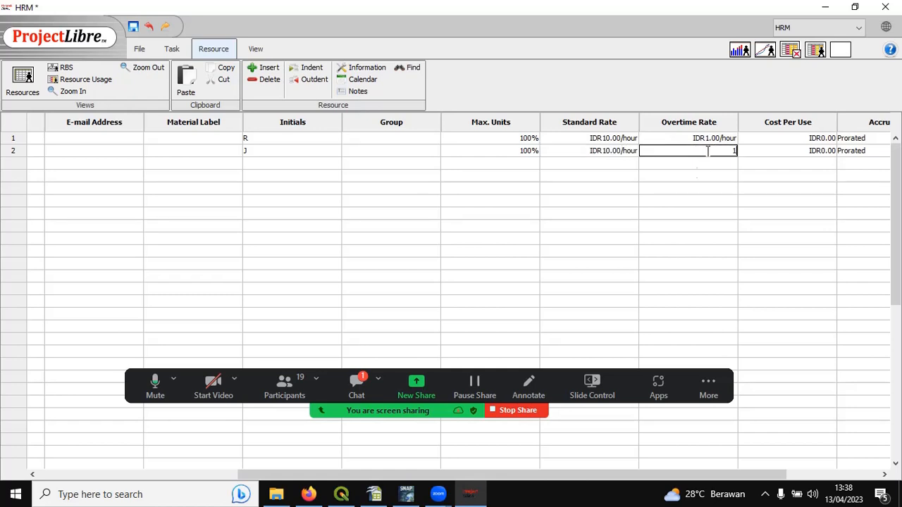
click(572, 465)
Step: Add a third resource by entering the person's first name in the next empty row, keeping its type as Work
drag(328, 475, 123, 475)
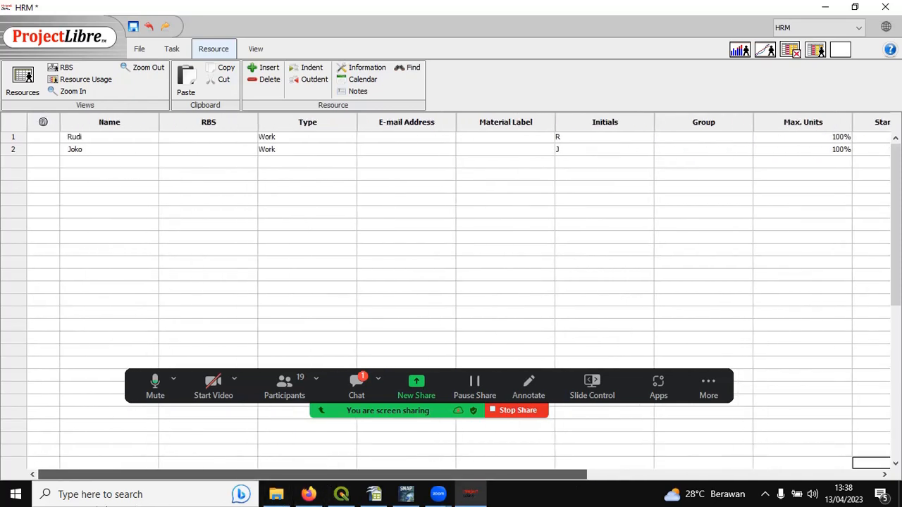
click(113, 163)
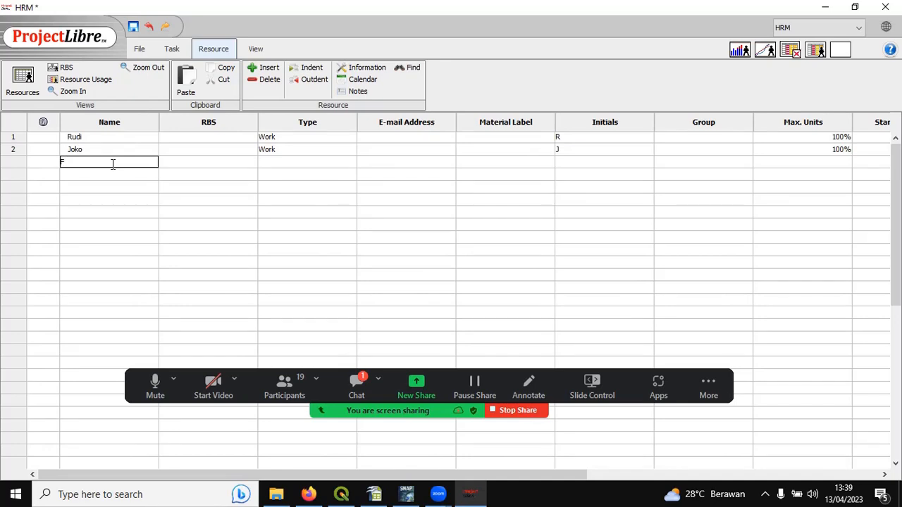
text(R)
key(BackSpace)
text(Dika)
click(282, 163)
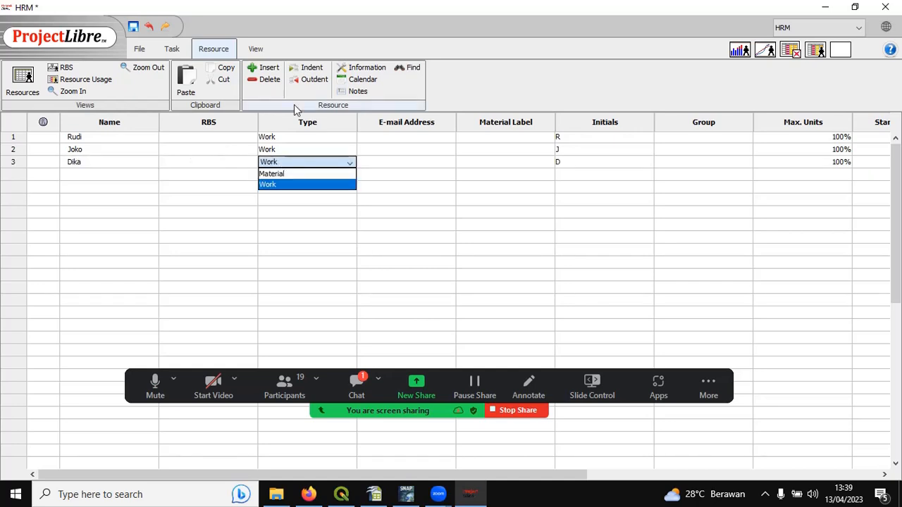
click(430, 476)
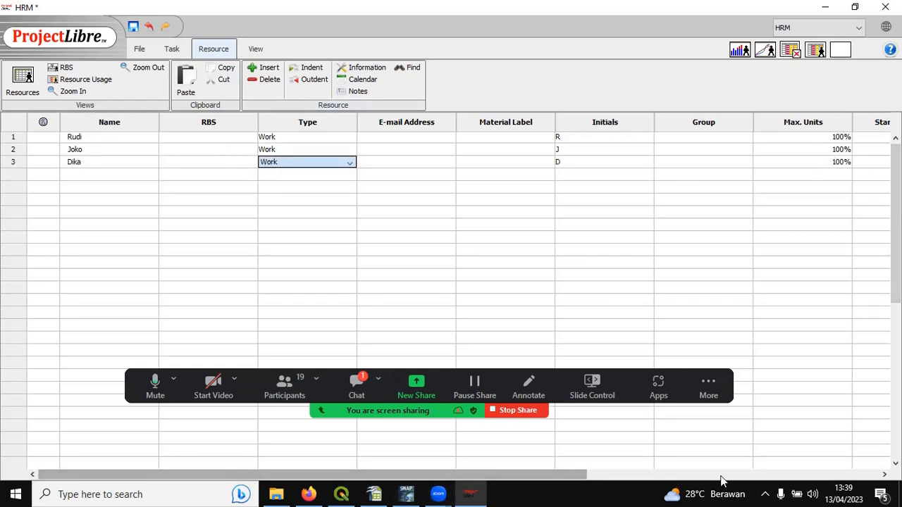
Step: Set the third resource's overtime rate to IDR 1 per hour and its standard rate to IDR 10 per hour
click(592, 477)
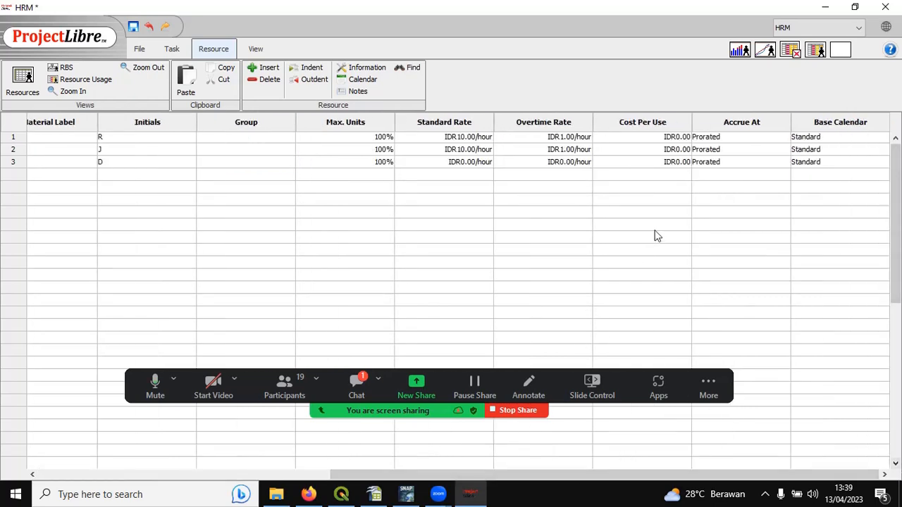
double_click(575, 162)
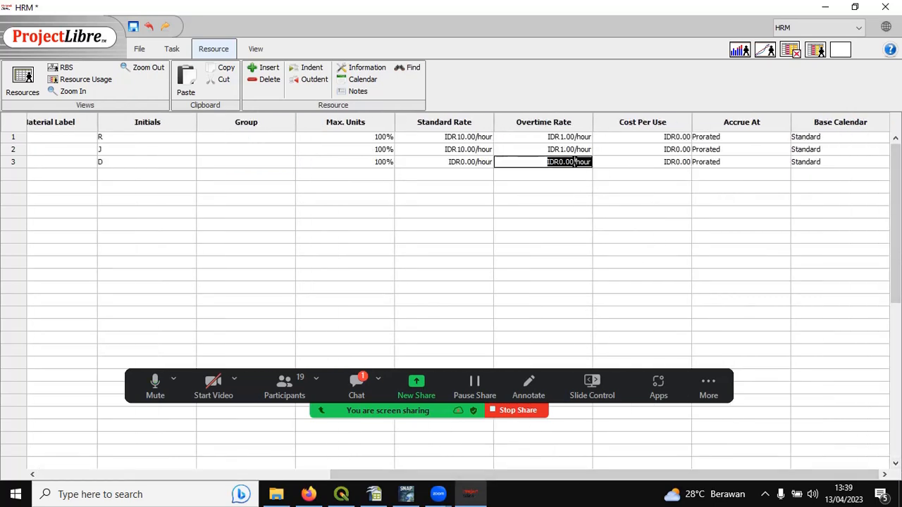
text(1)
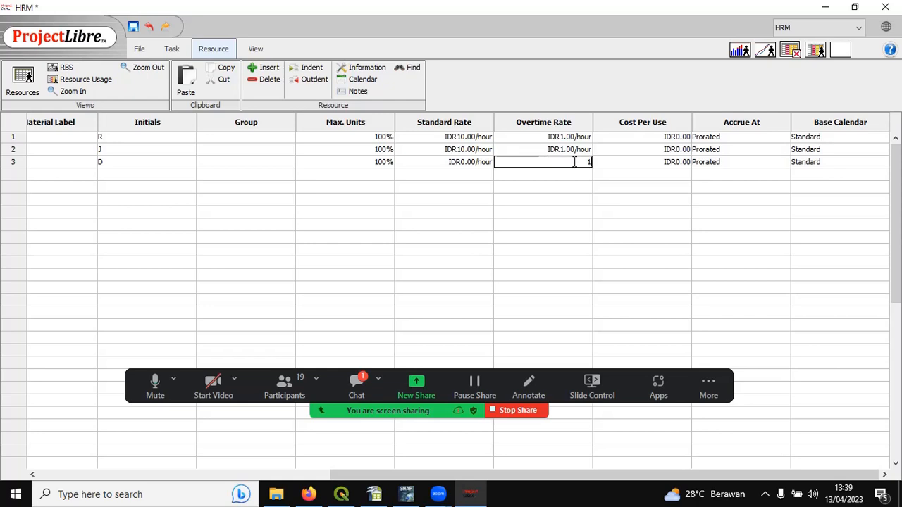
double_click(423, 161)
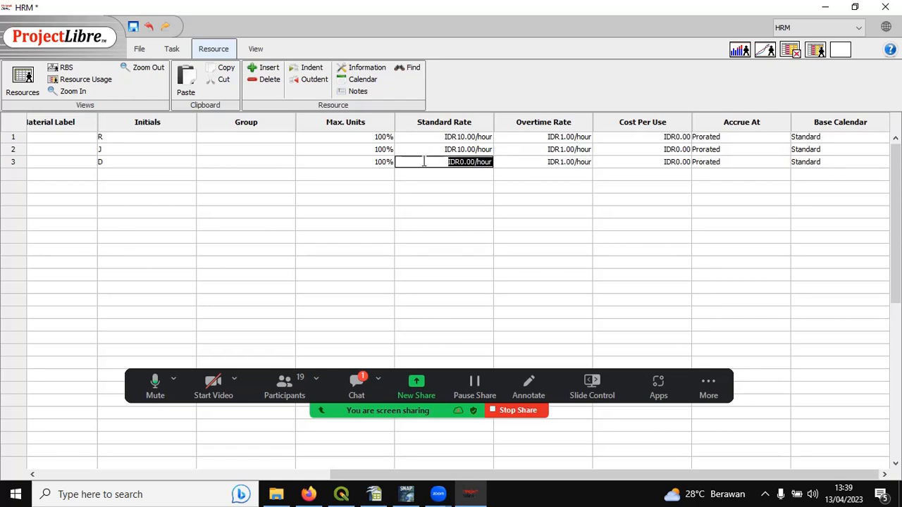
text(10)
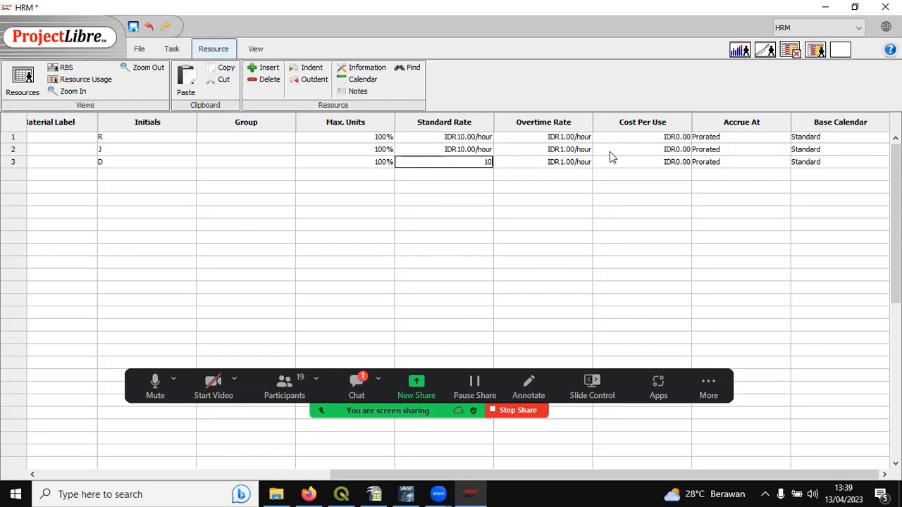
double_click(613, 162)
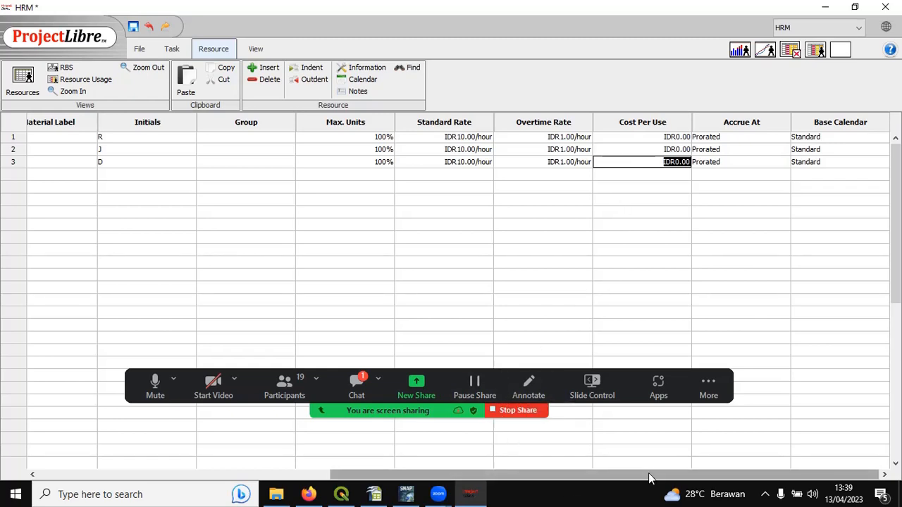
Step: Add a fourth resource by entering the person's first name below the third one, keeping its type as Work
drag(650, 479, 357, 476)
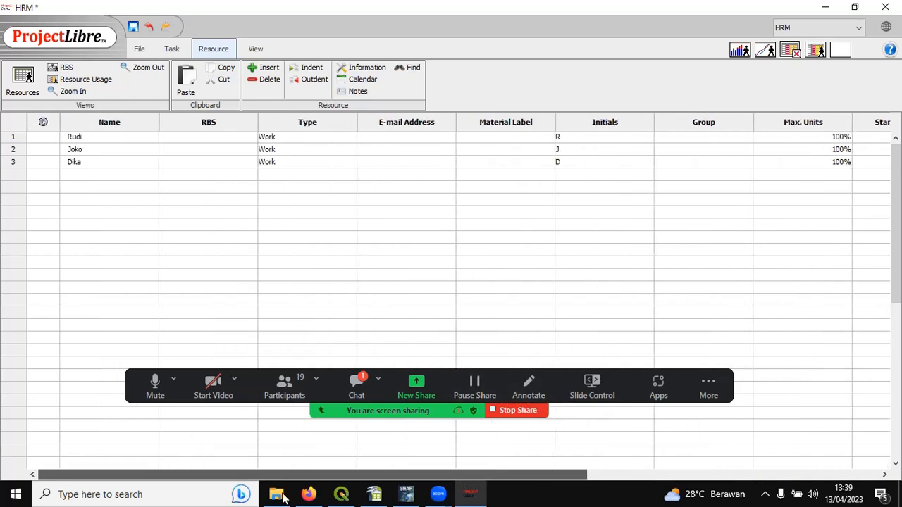
click(95, 172)
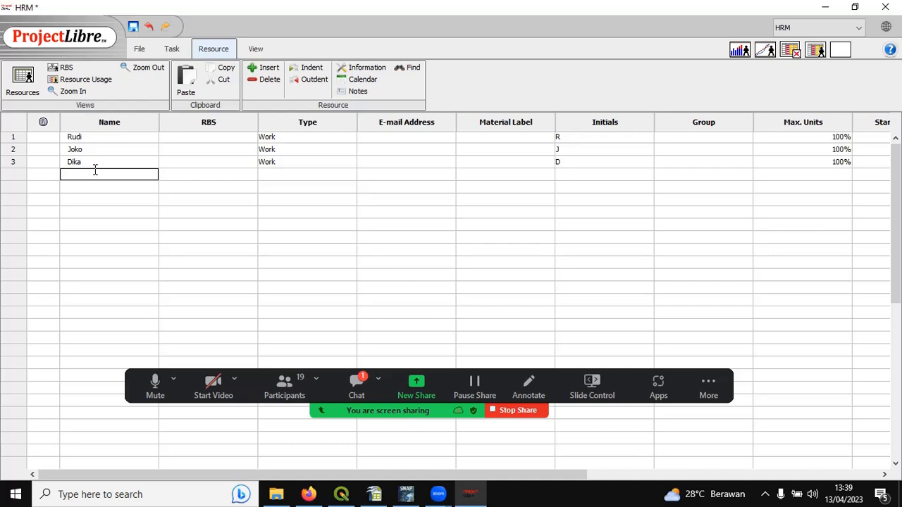
text(Raka)
click(286, 176)
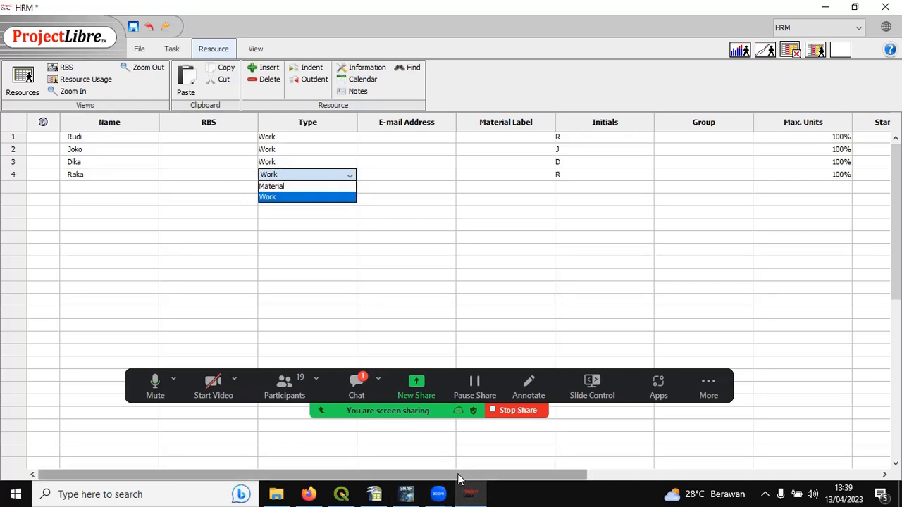
click(570, 470)
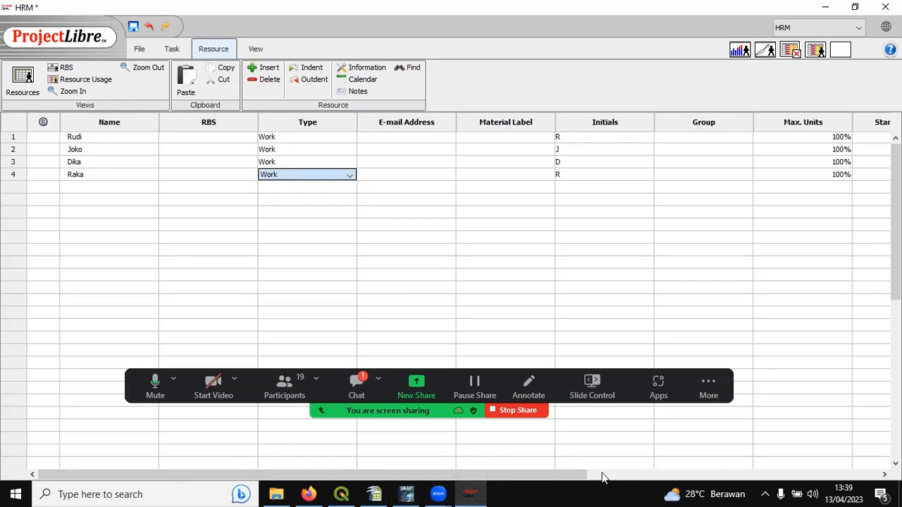
Step: Set the fourth resource's standard rate to IDR 10 per hour and its overtime rate to IDR 1 per hour
scroll(582, 478, right, 5)
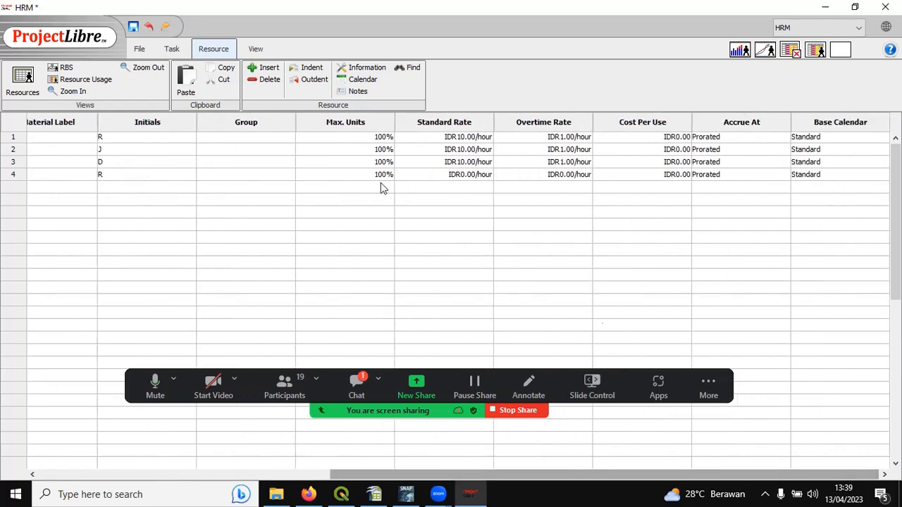
click(431, 187)
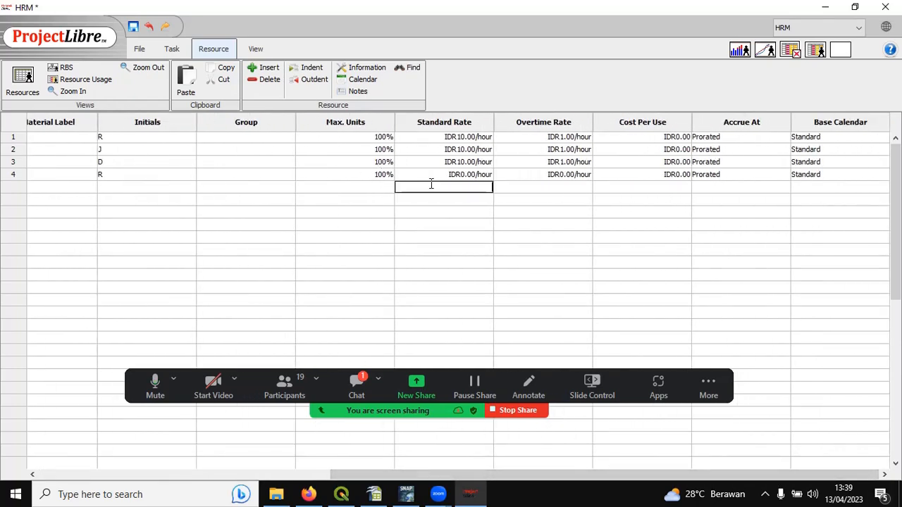
double_click(444, 177)
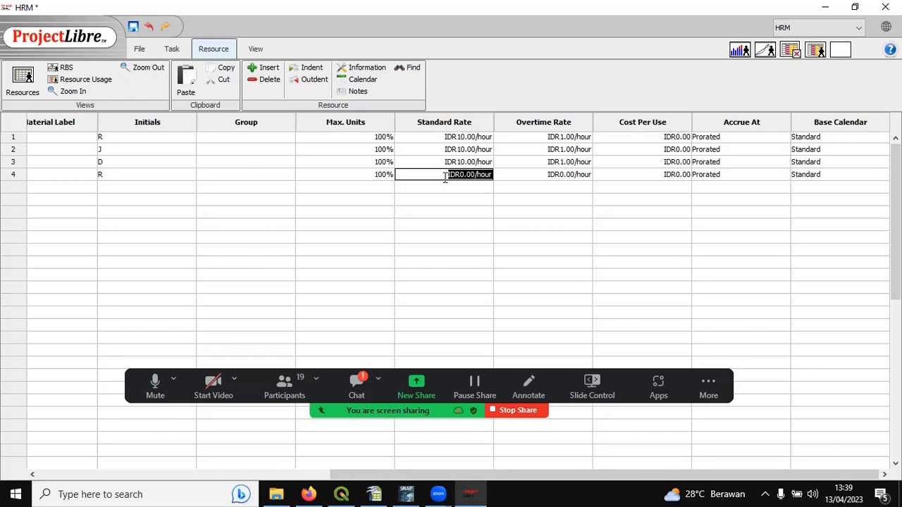
key(BackSpace)
text(10)
double_click(554, 174)
text(1)
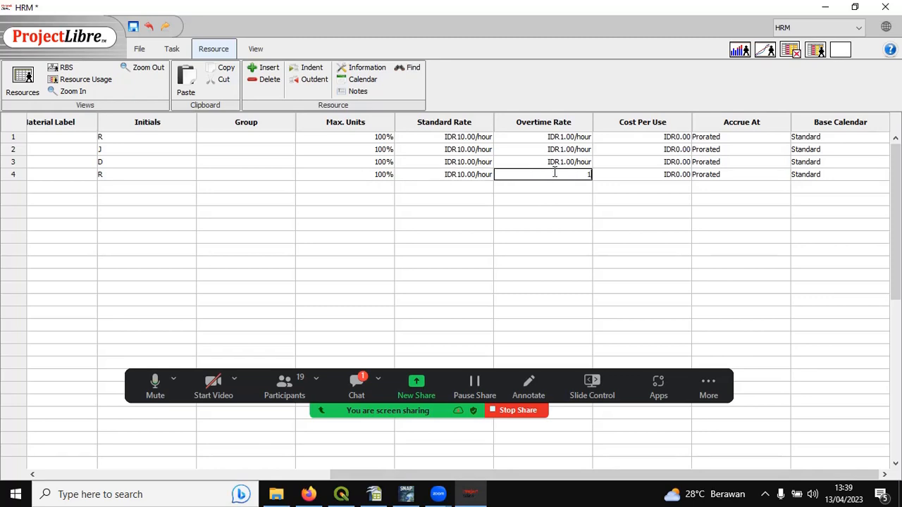
click(716, 187)
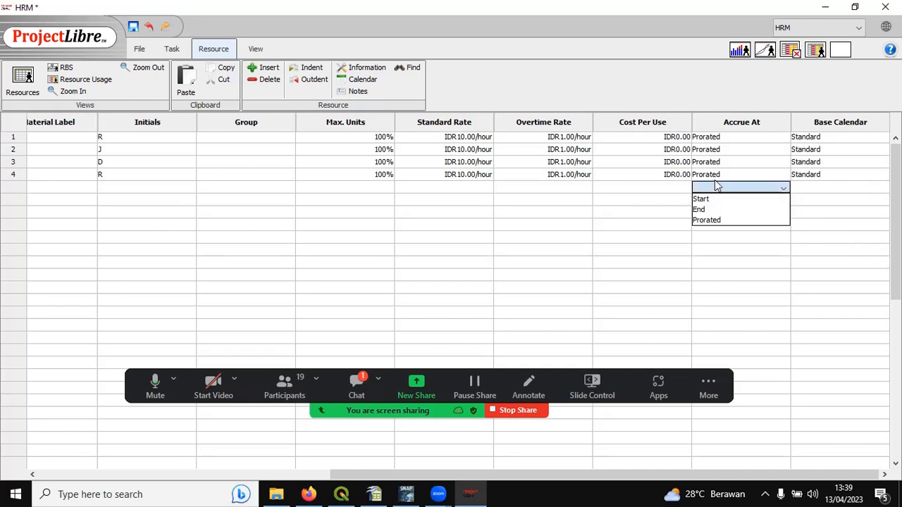
click(642, 174)
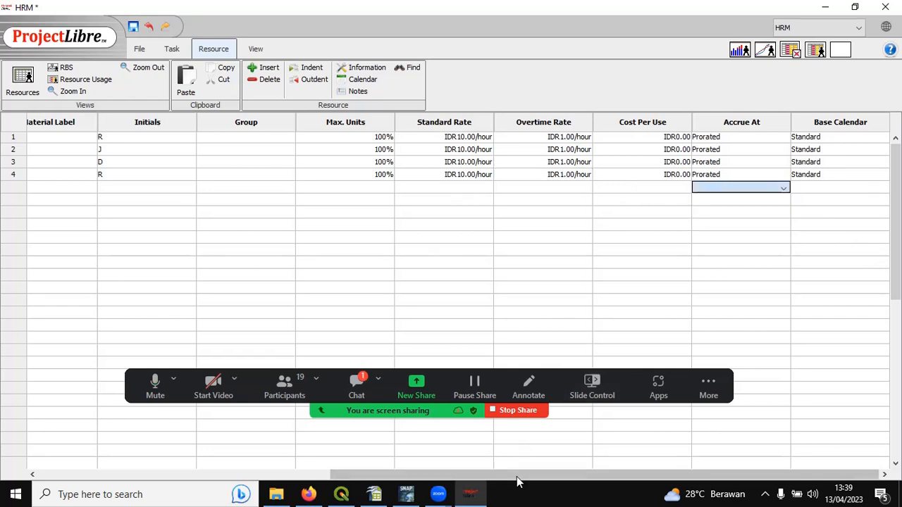
Step: Switch from the resource sheet to the Gantt view of the project's tasks
drag(519, 477, 148, 340)
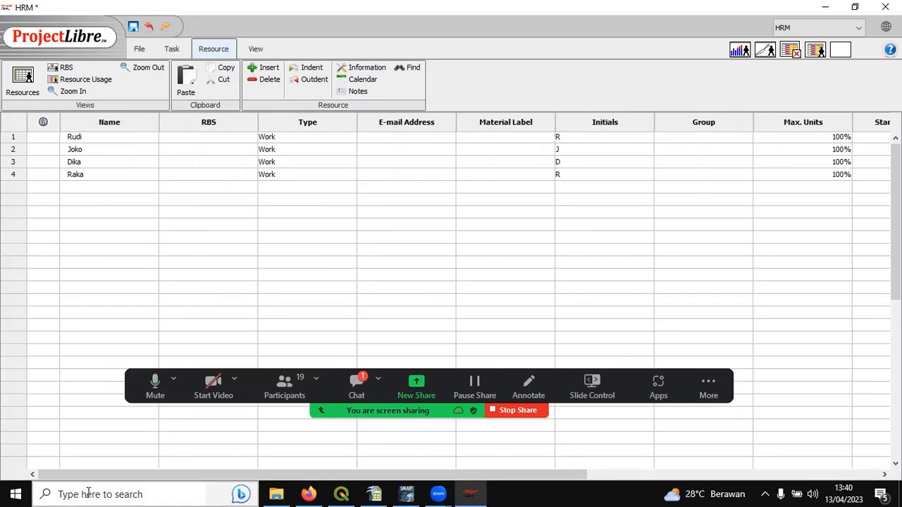
click(140, 49)
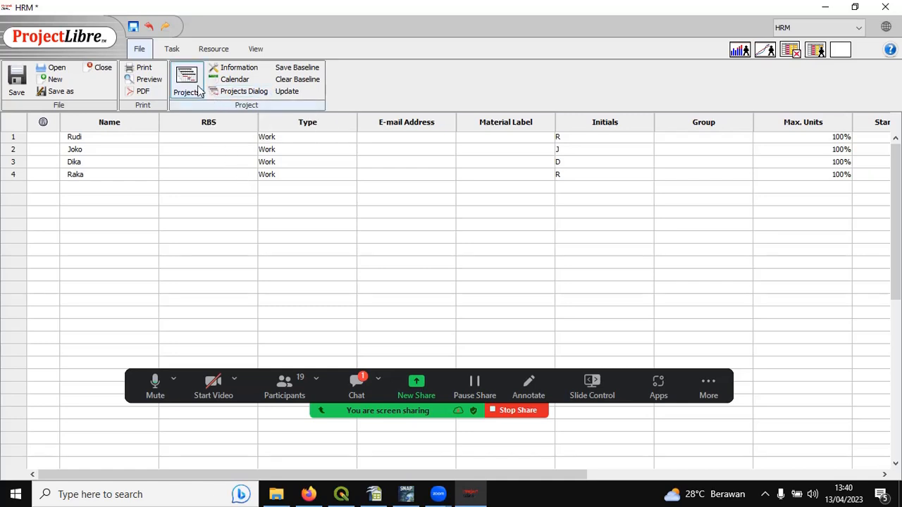
click(172, 51)
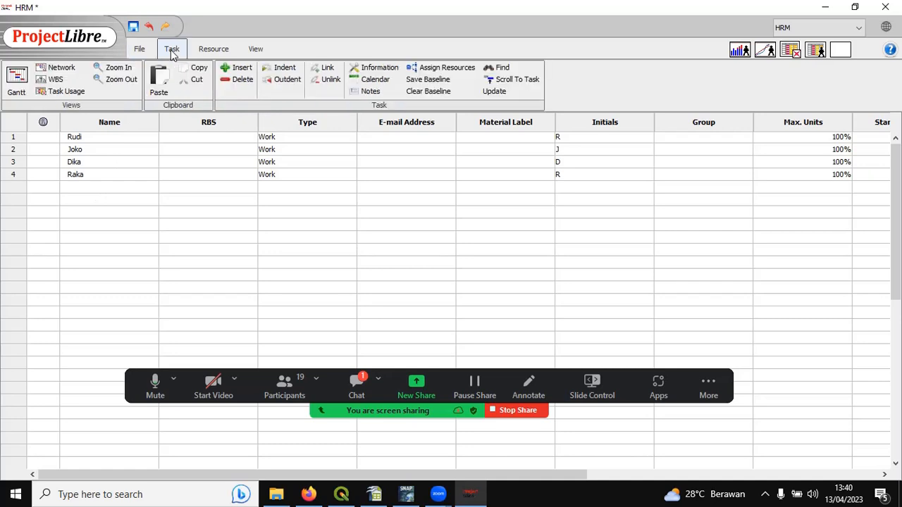
click(17, 80)
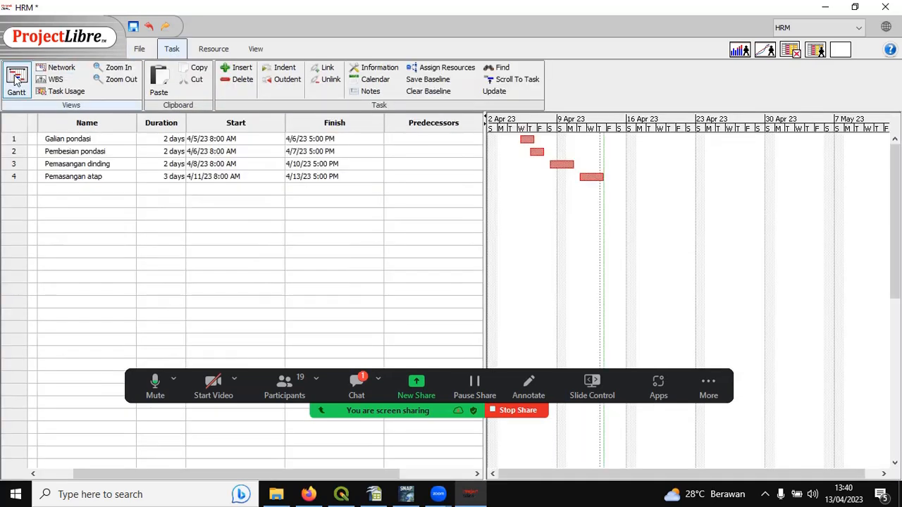
Step: Examine the general task information of Galian pondasi, including its duration, work and dates, and close it
double_click(82, 141)
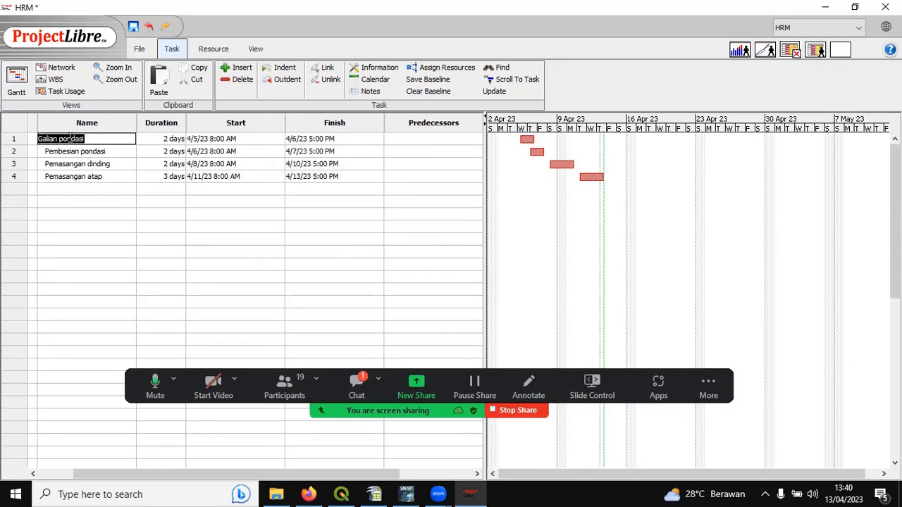
double_click(72, 139)
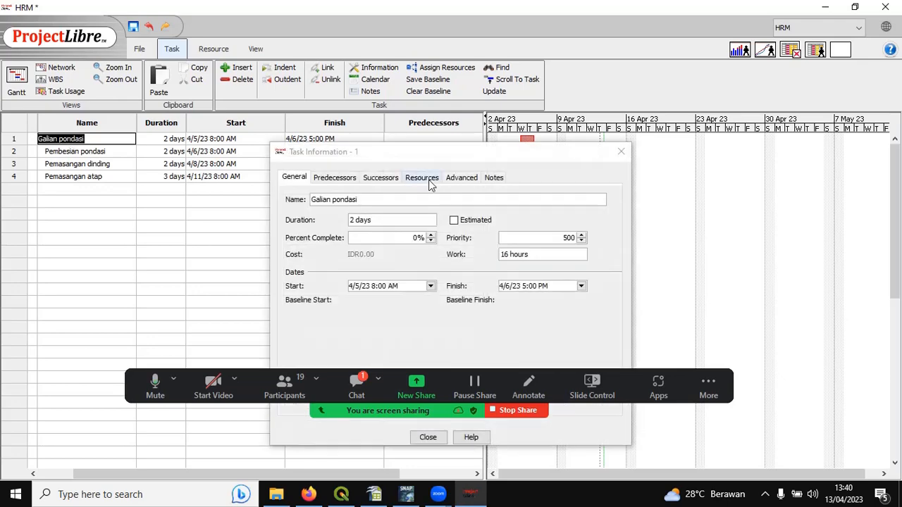
drag(376, 158, 393, 36)
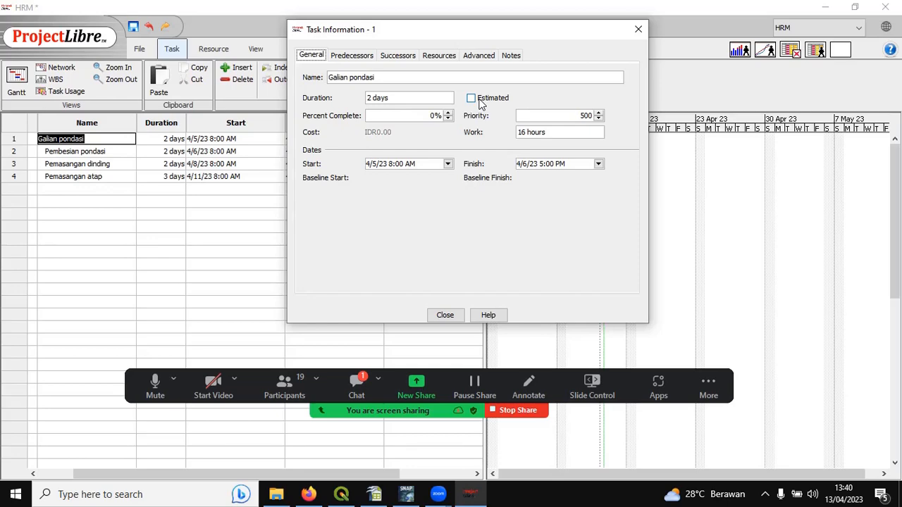
click(639, 30)
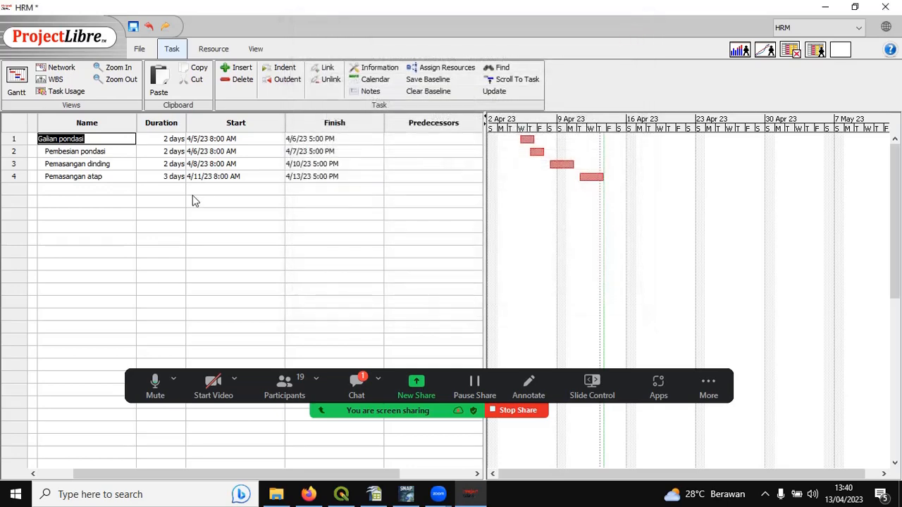
Step: Open the task information of Galian pondasi and look through its predecessors and successors
click(78, 152)
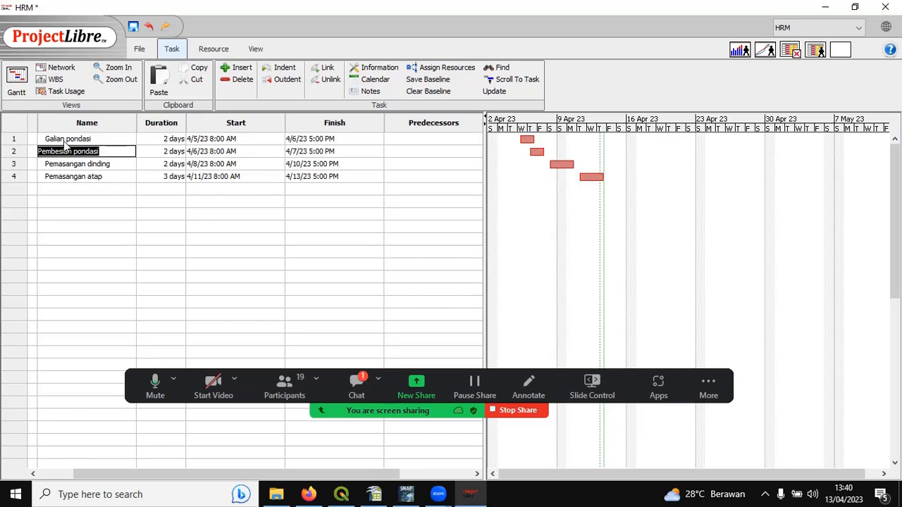
click(61, 140)
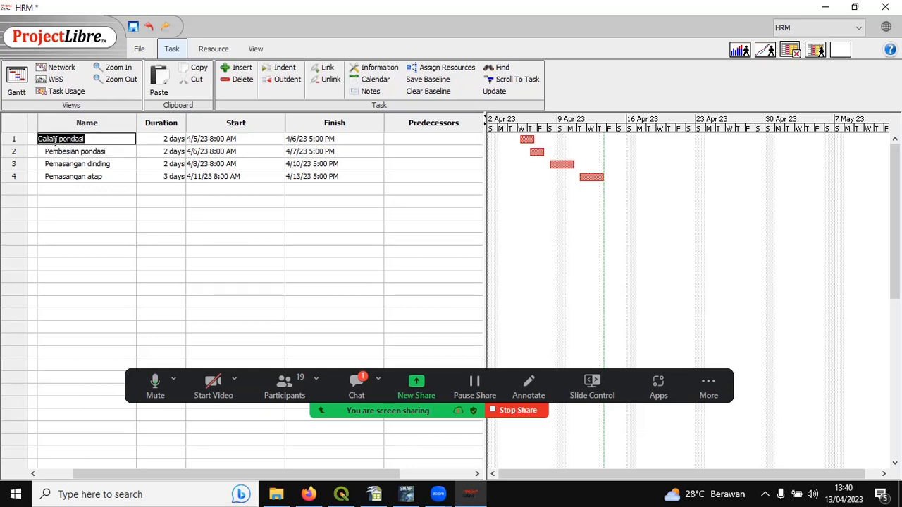
double_click(55, 141)
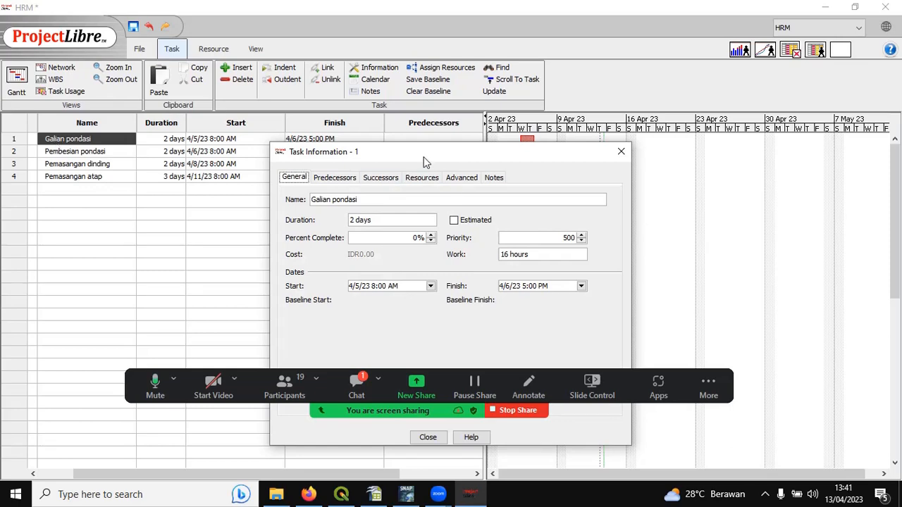
drag(423, 150, 414, 34)
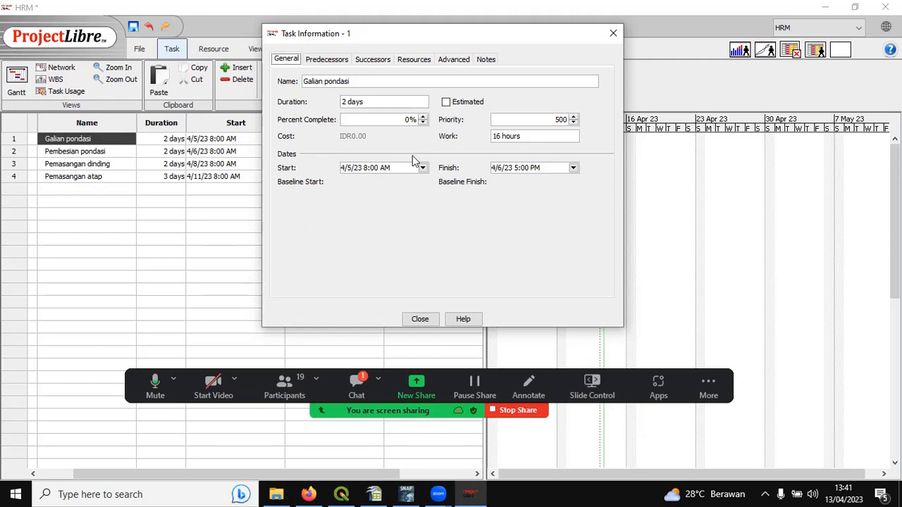
click(329, 61)
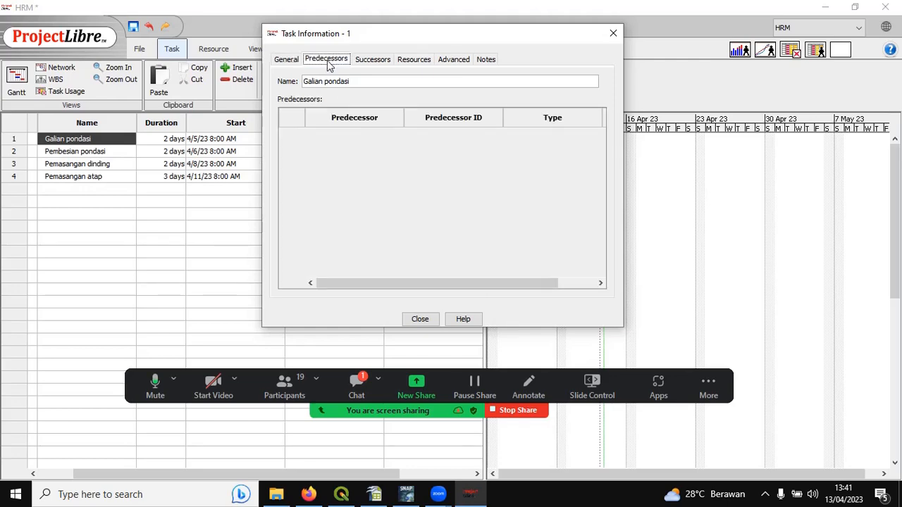
click(367, 65)
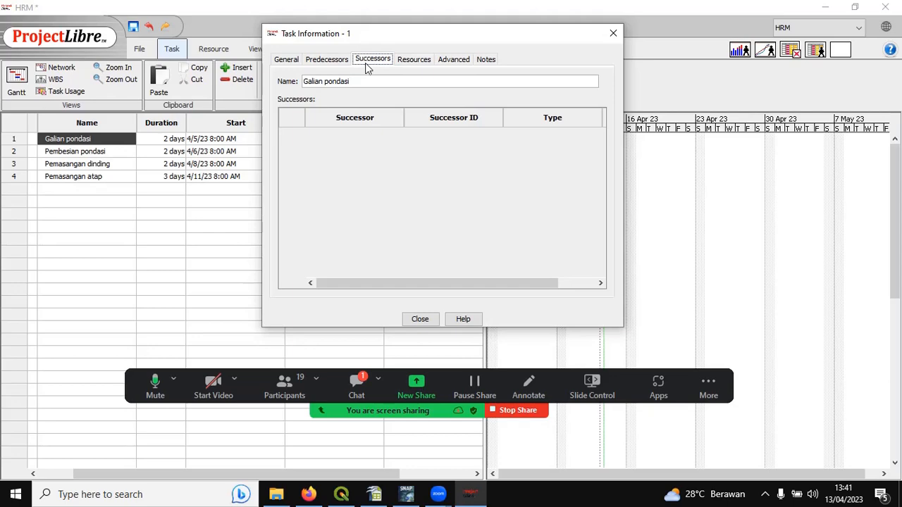
Step: Assign the second and third listed resources to Galian pondasi, and view its advanced settings before closing the task information
click(421, 62)
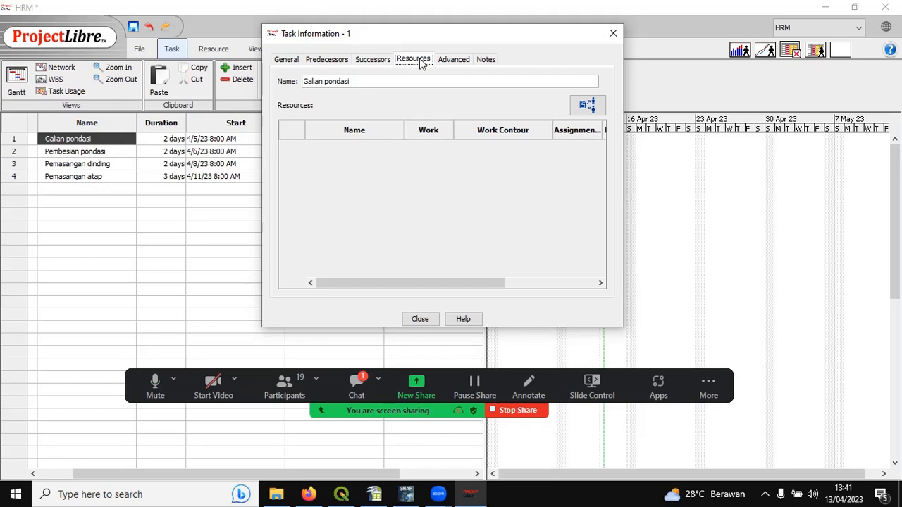
click(584, 106)
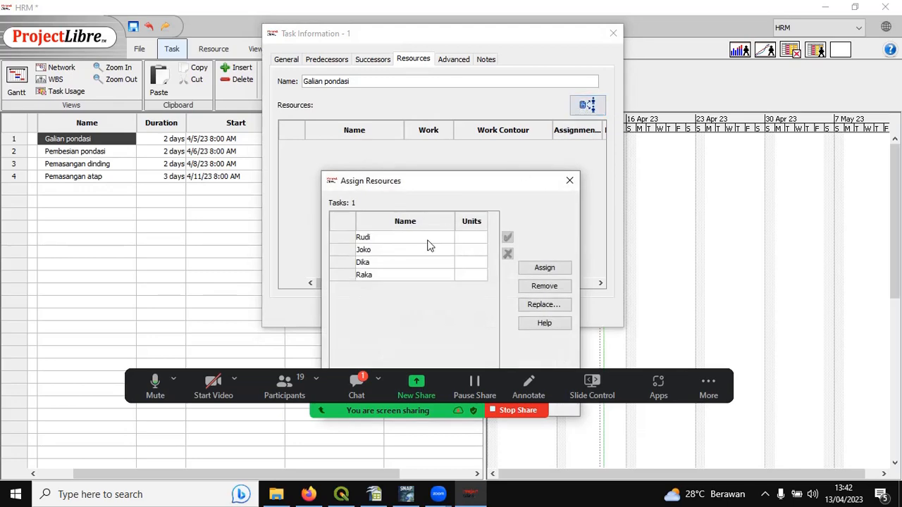
click(370, 252)
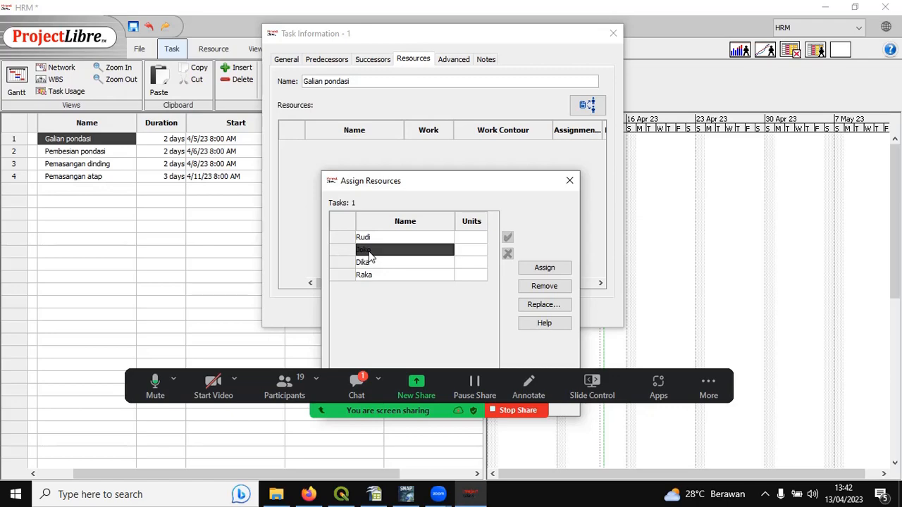
click(551, 275)
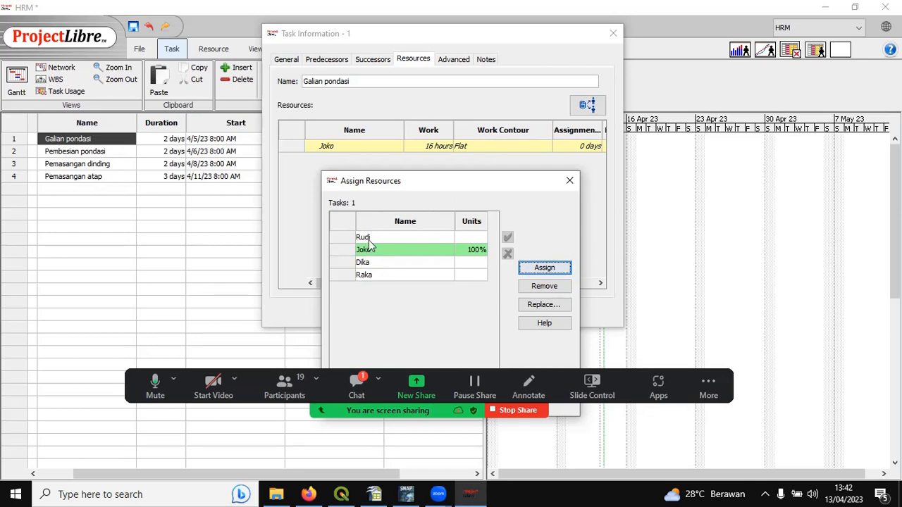
click(533, 269)
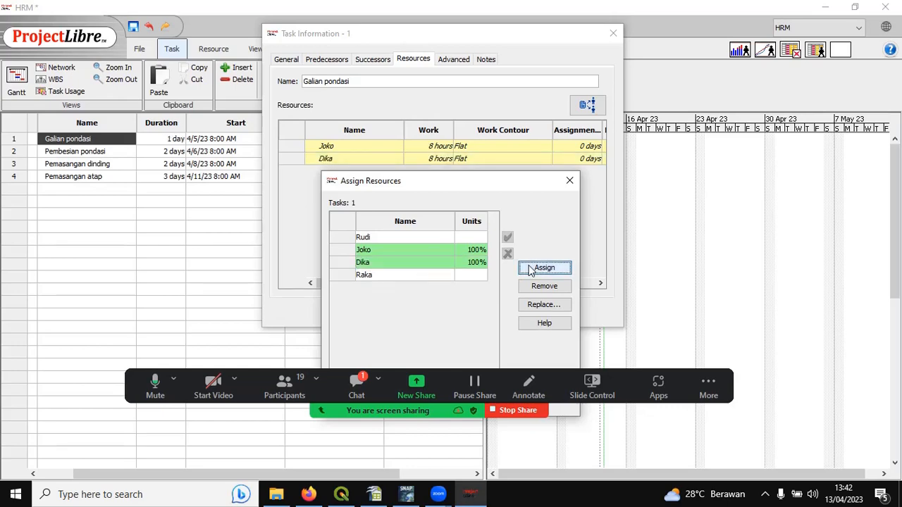
click(570, 184)
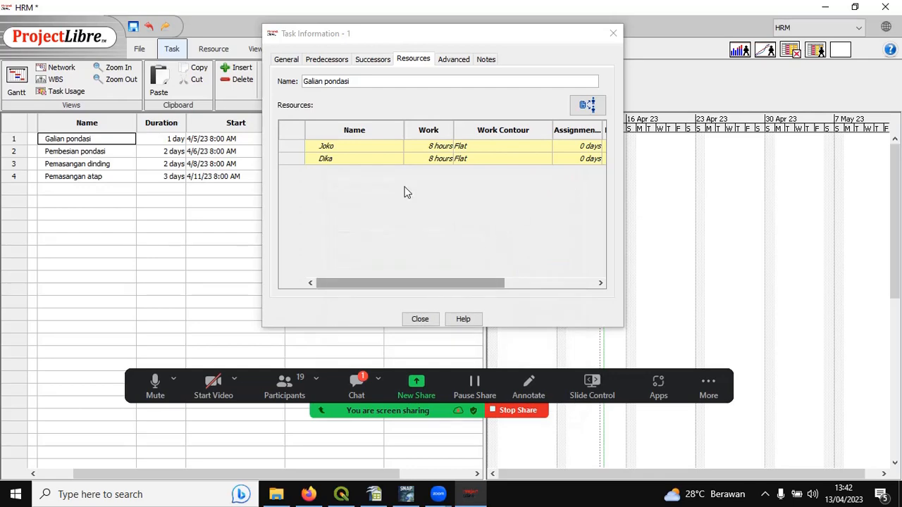
click(462, 58)
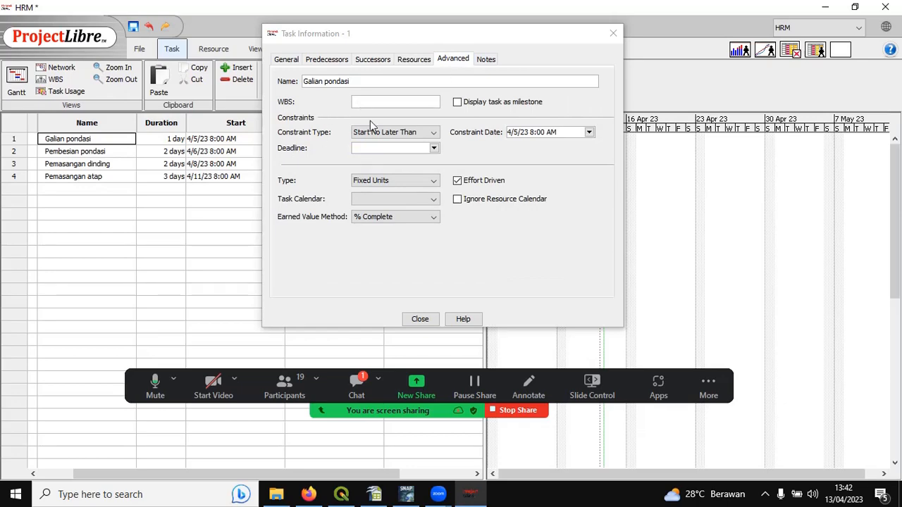
click(422, 319)
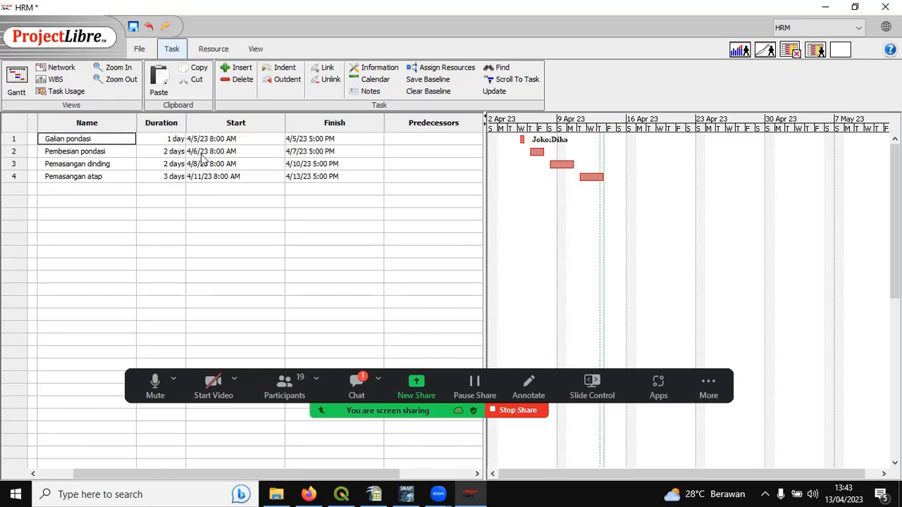
Step: Set the finish date of Galian pondasi to 4/6/23 in its general task information
double_click(85, 139)
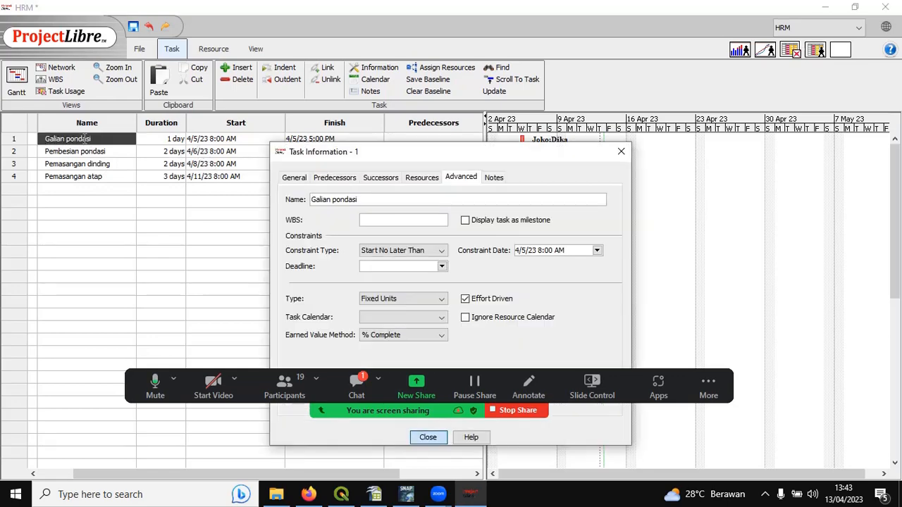
drag(400, 151, 397, 41)
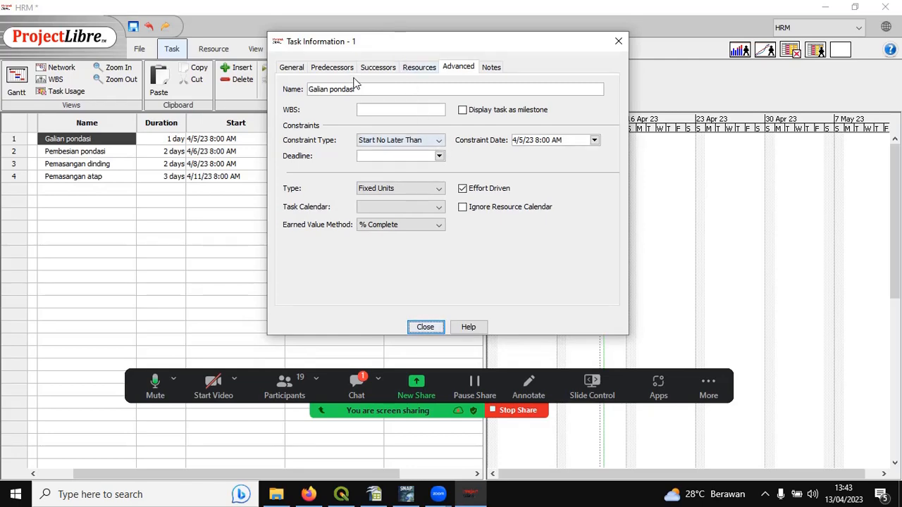
click(294, 71)
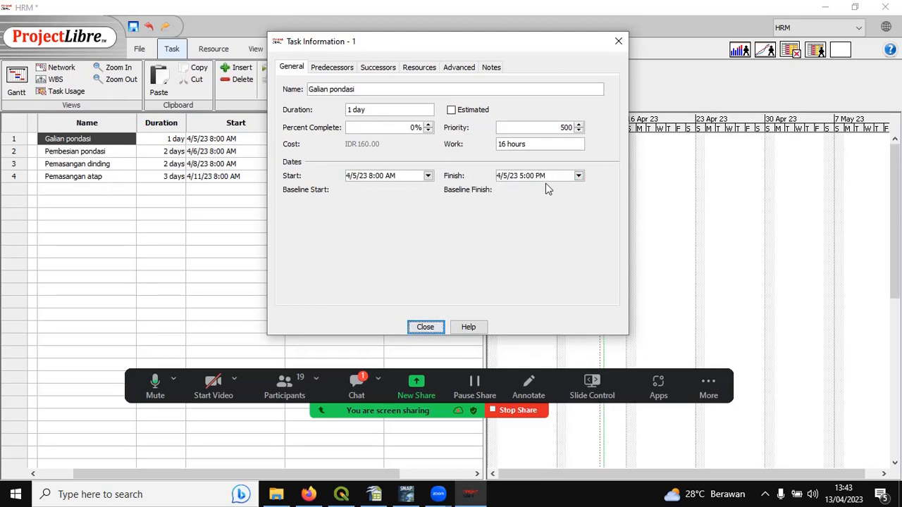
click(578, 176)
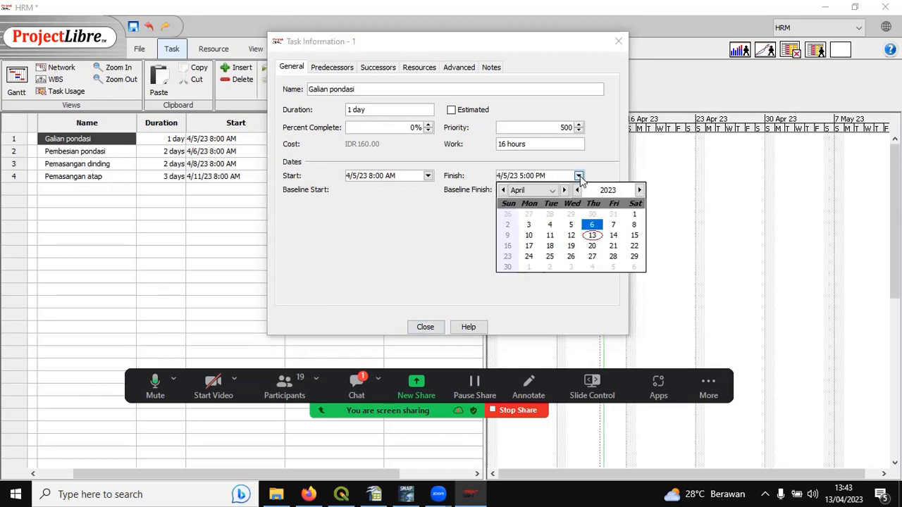
click(596, 227)
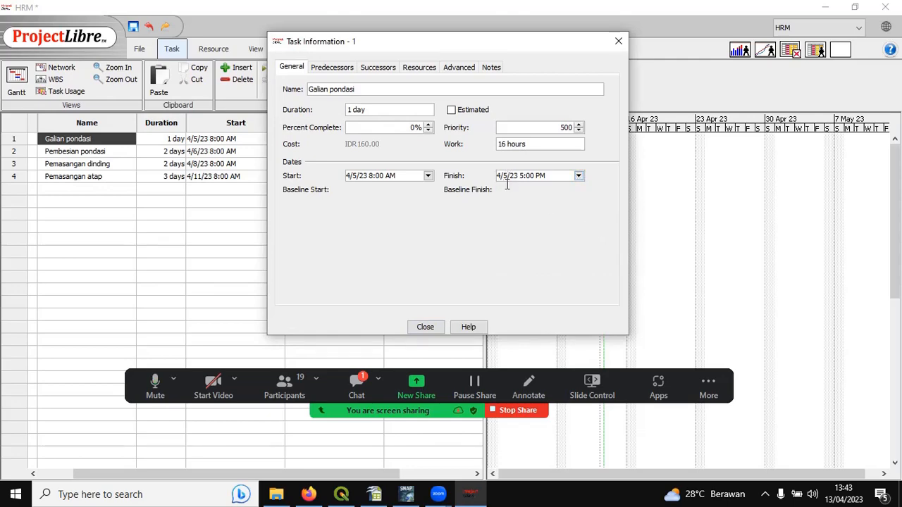
key(BackSpace)
text(6)
click(404, 175)
click(423, 327)
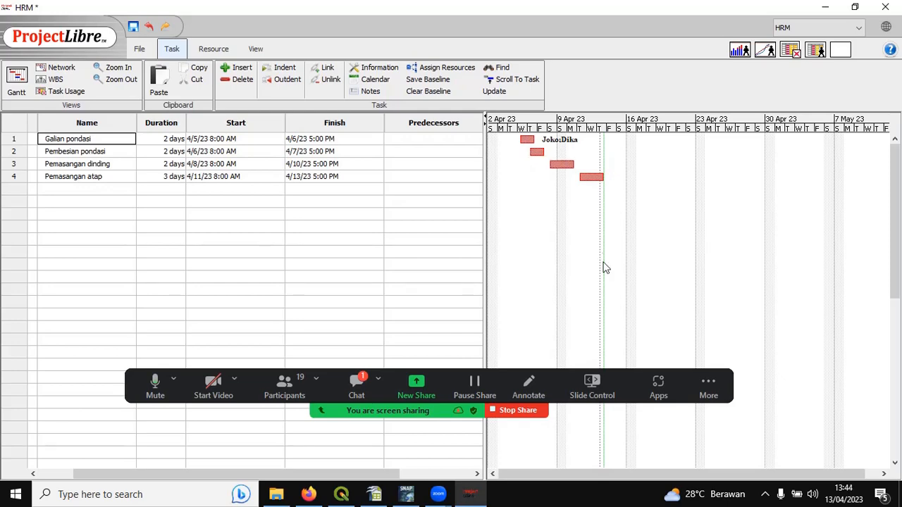
Step: Read the new message in the Zoom meeting chat and close the chat window
click(359, 381)
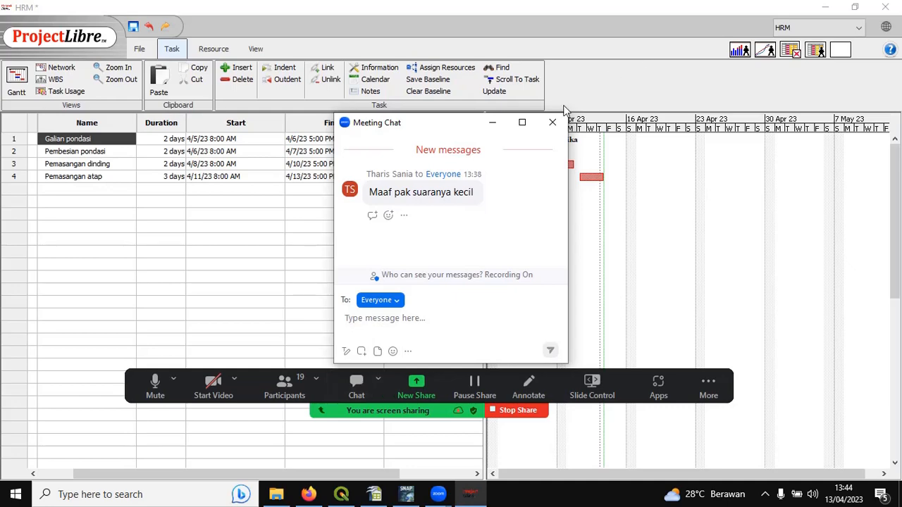
click(554, 123)
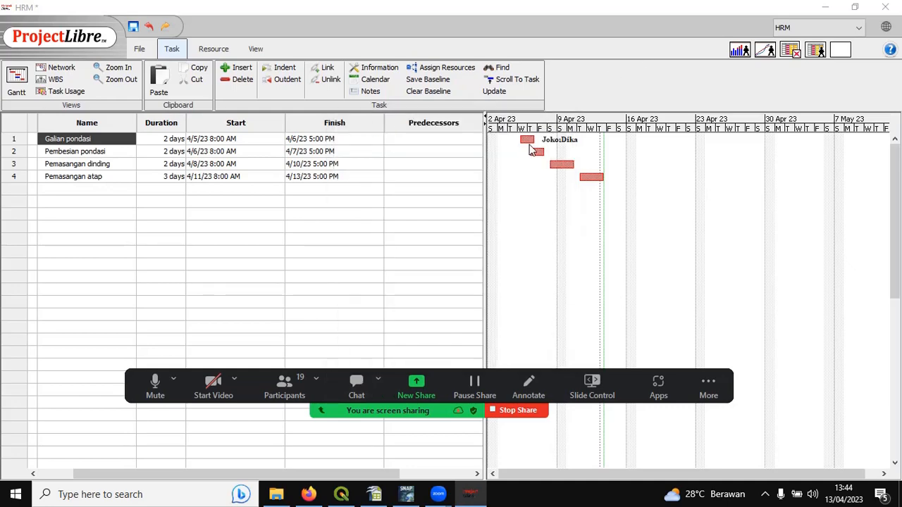
Step: Open the general task information of Pembesian pondasi
double_click(56, 151)
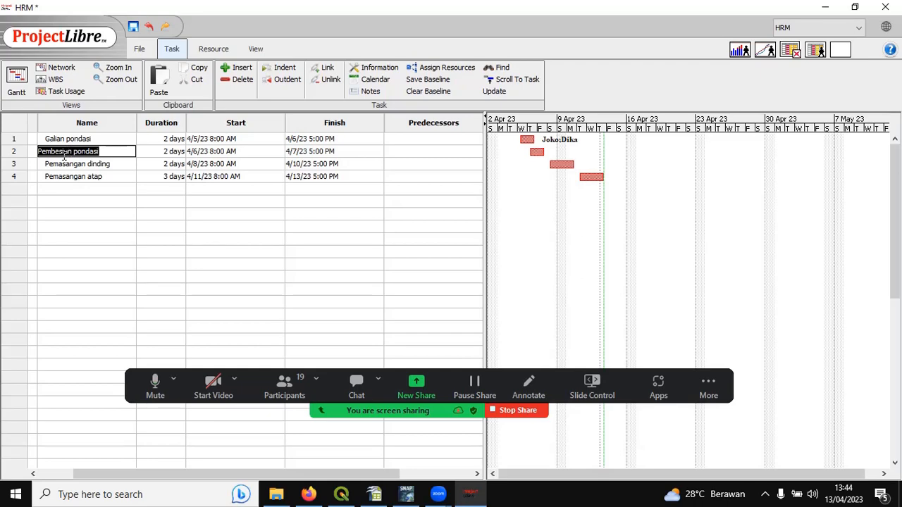
double_click(65, 157)
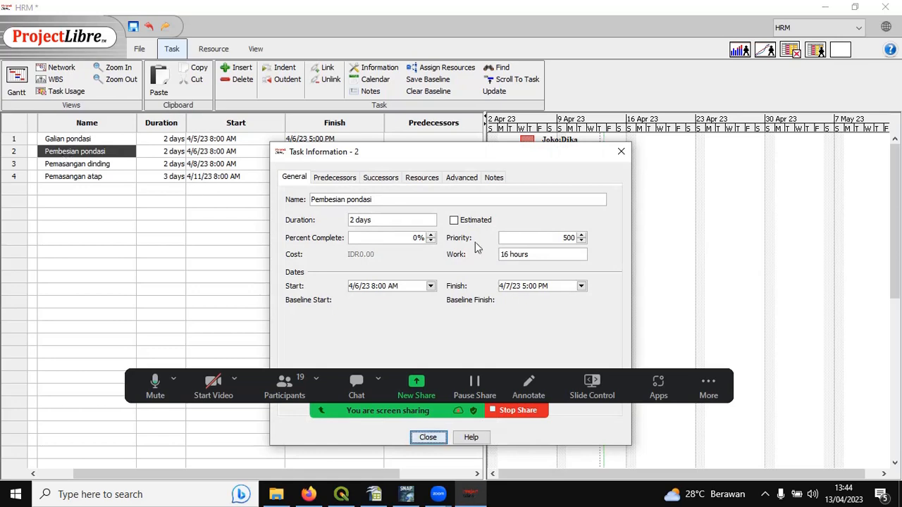
drag(458, 155, 484, 36)
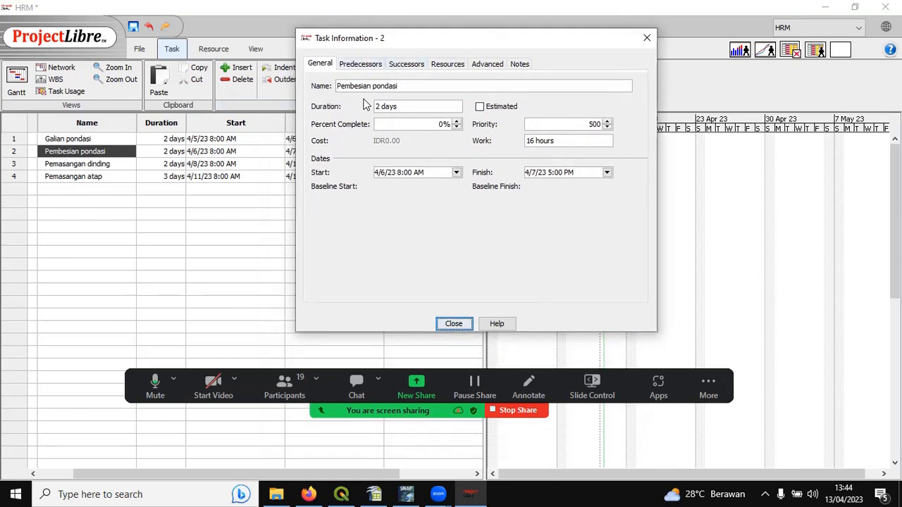
Step: Try raising the percent complete of Pembesian pondasi and set it back to 0%
click(456, 121)
click(456, 121)
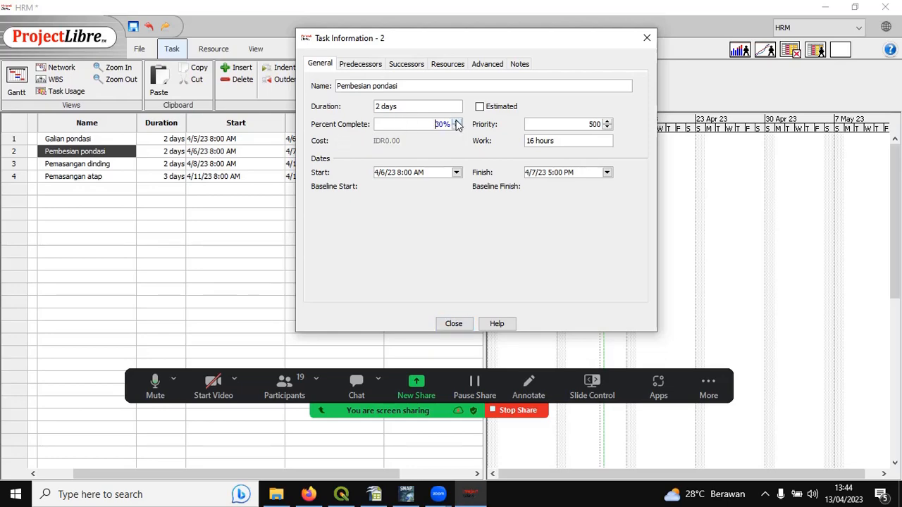
click(456, 121)
double_click(447, 124)
text(0)
Step: Assign the first and third listed resources to Pembesian pondasi and close its task information
click(441, 67)
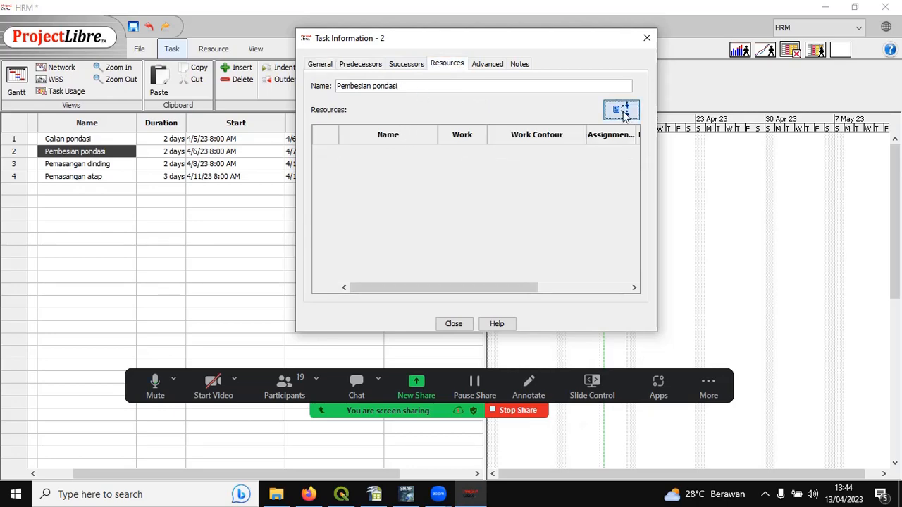
click(620, 111)
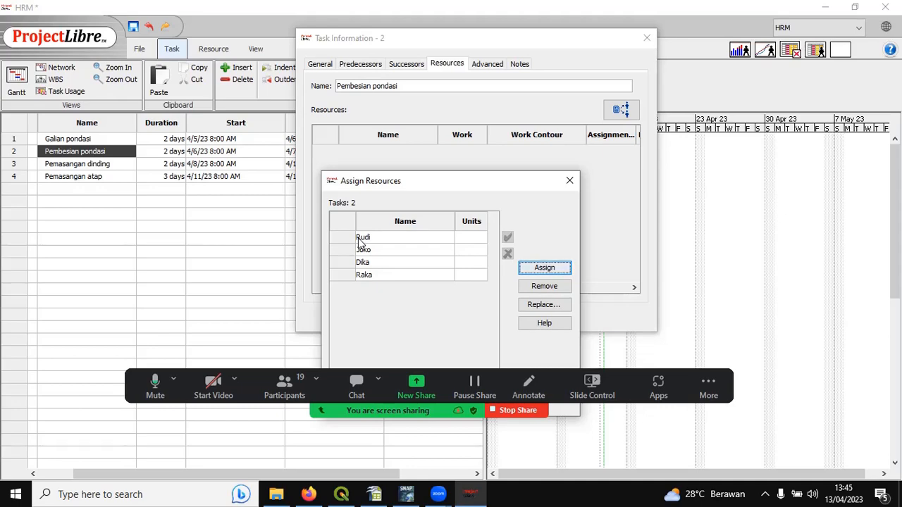
click(360, 240)
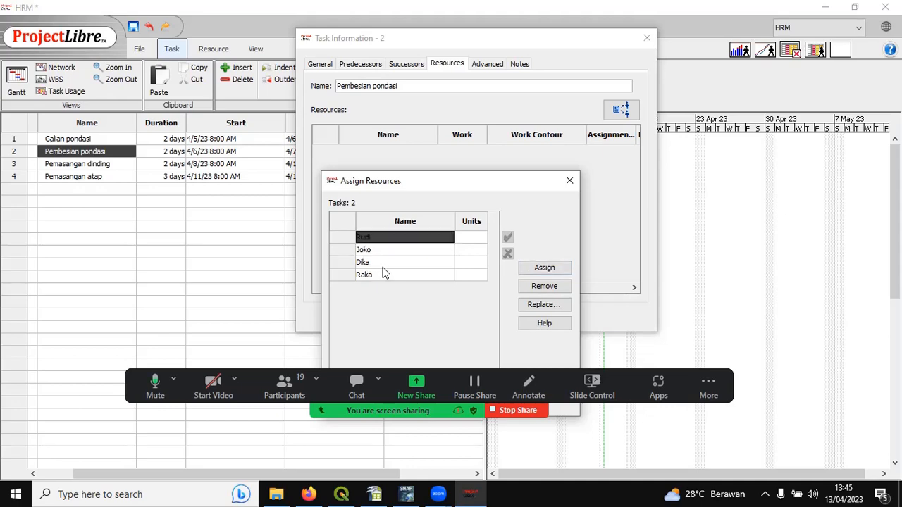
click(539, 269)
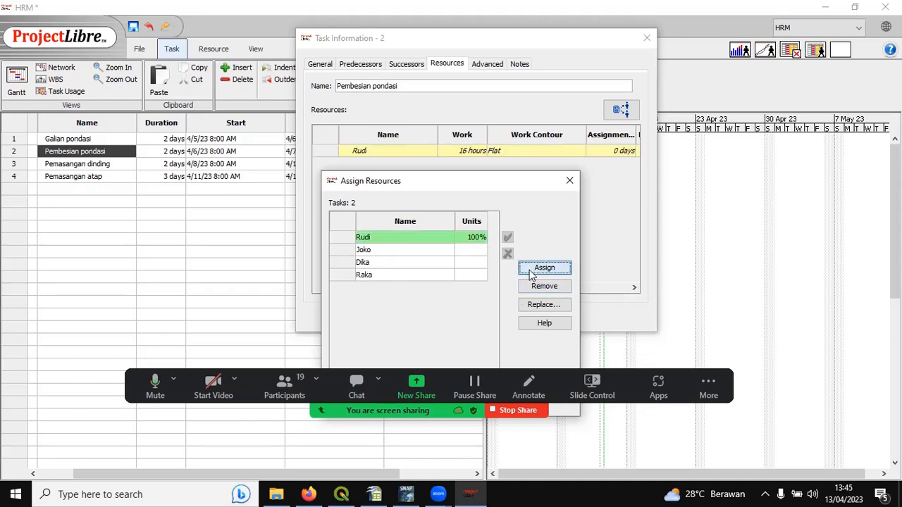
click(370, 262)
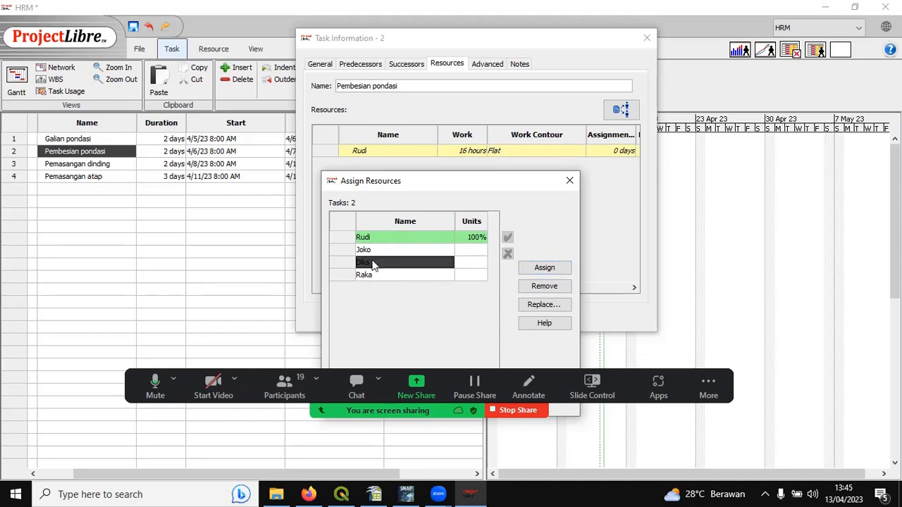
click(541, 269)
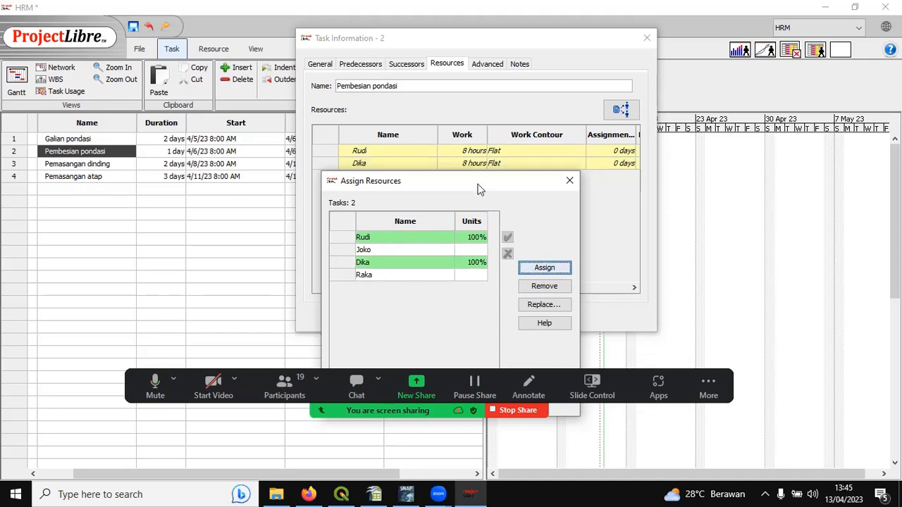
drag(477, 189, 425, 60)
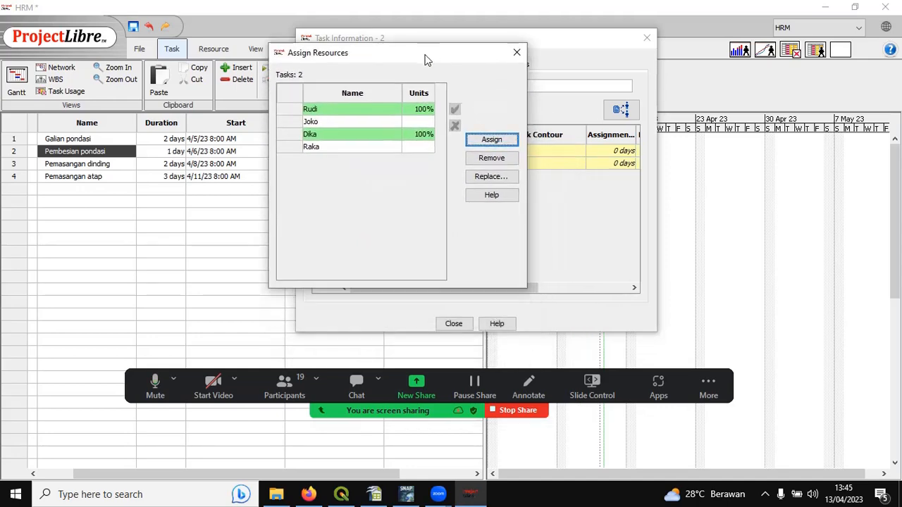
click(511, 55)
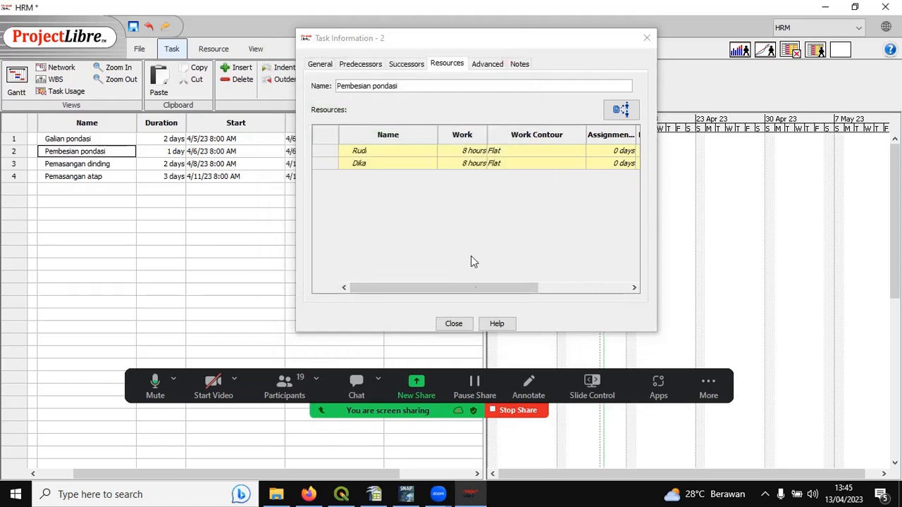
click(454, 324)
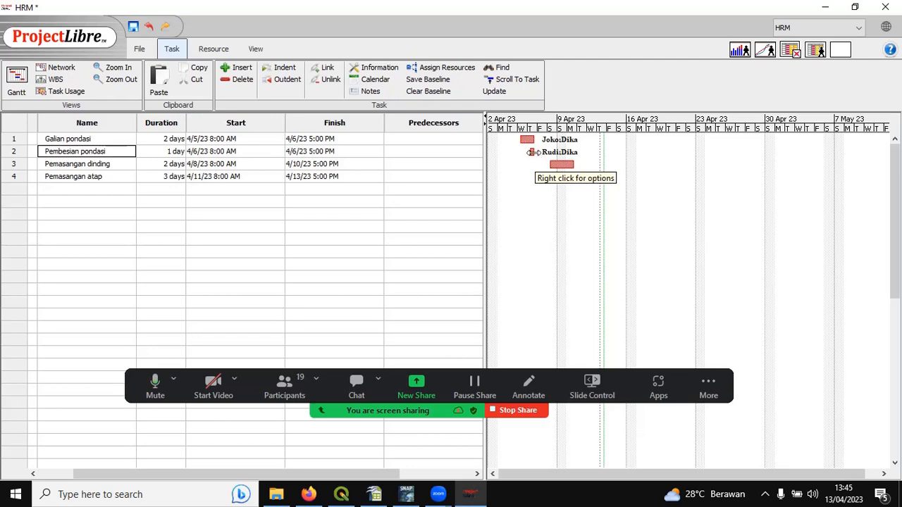
Step: Extend the Pembesian pondasi bar in the Gantt chart to a duration of 2 days, finishing on 4/7/23
drag(533, 152, 543, 152)
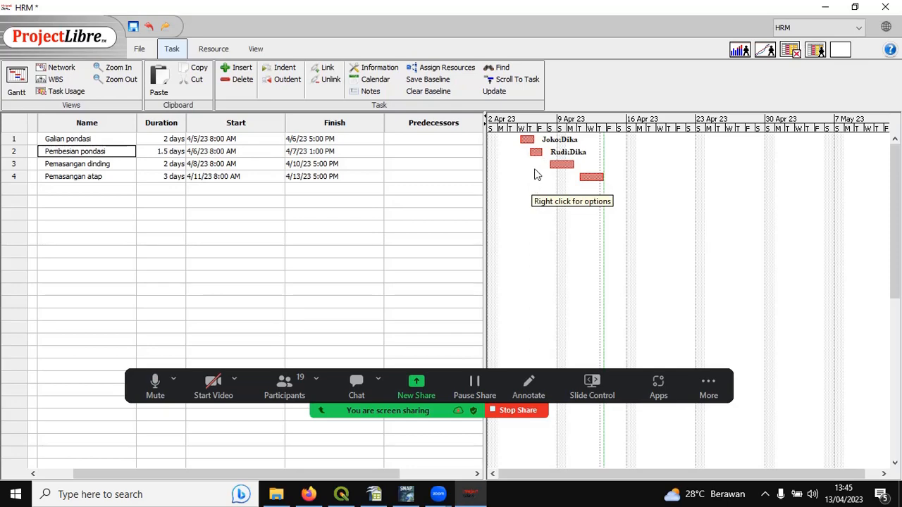
drag(542, 152, 549, 152)
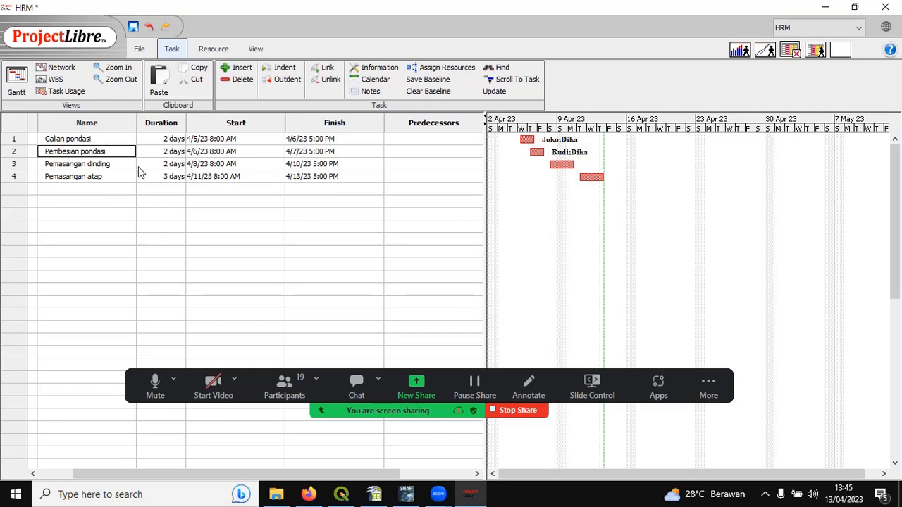
Step: Set the finish date of Pemasangan dinding to 4/12/23 5:00 PM in its general task information
double_click(69, 163)
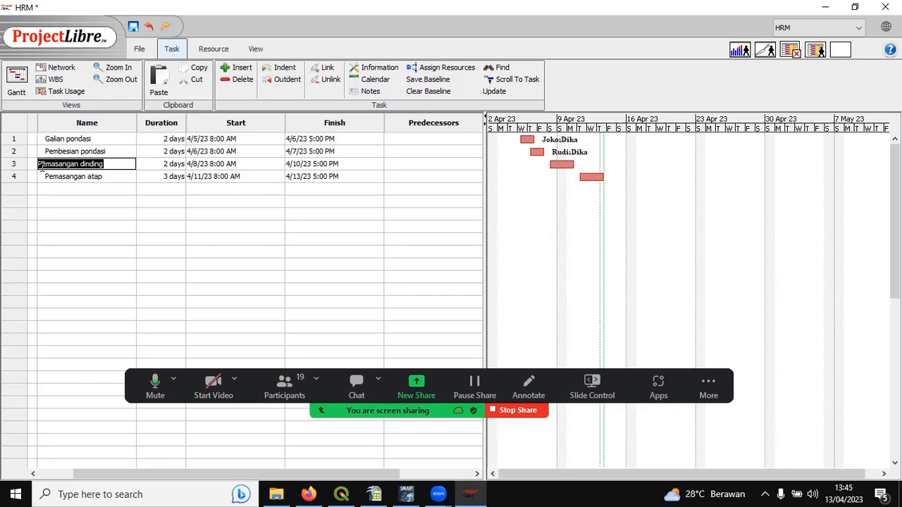
double_click(42, 167)
drag(422, 152, 436, 8)
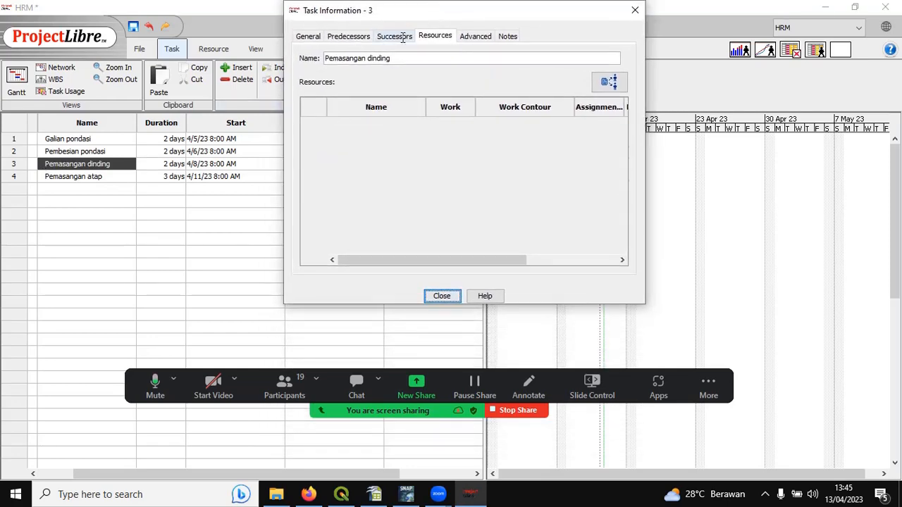
click(311, 37)
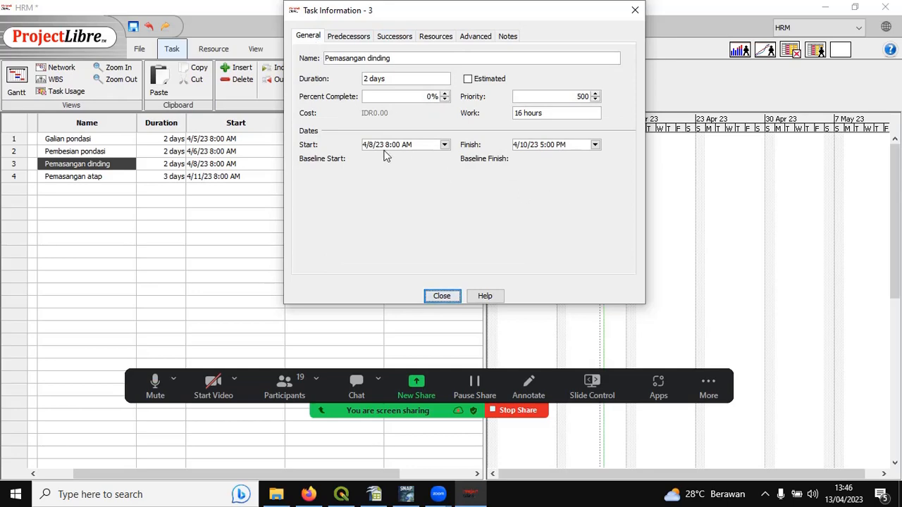
click(529, 144)
key(BackSpace)
text(2)
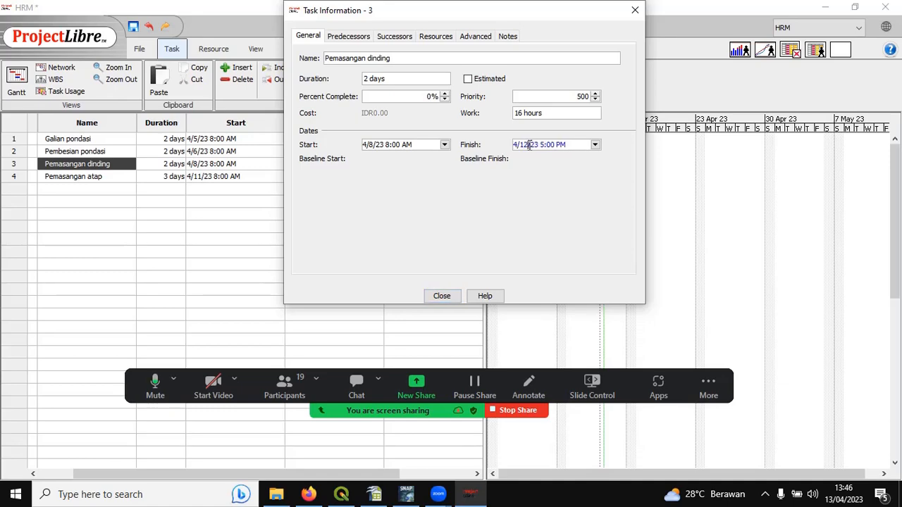
click(428, 146)
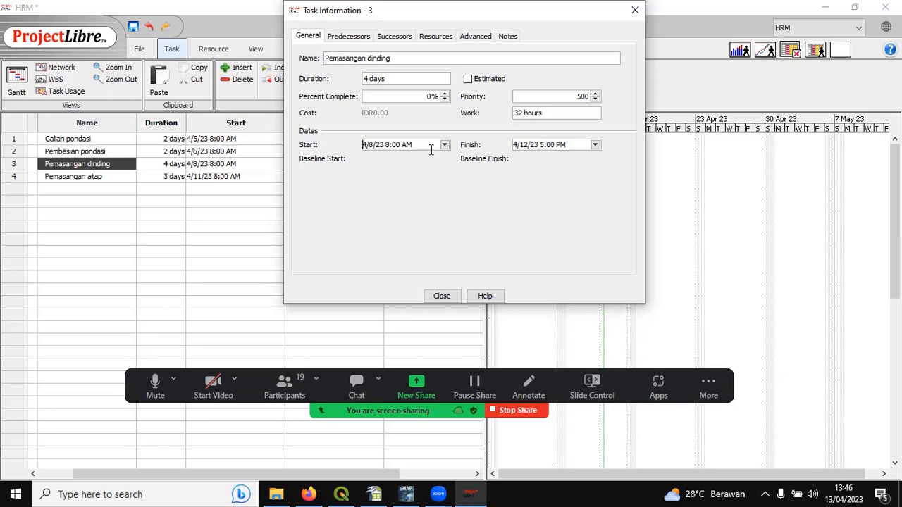
Step: Assign the second and fourth listed resources to Pemasangan dinding and close its task information
click(446, 41)
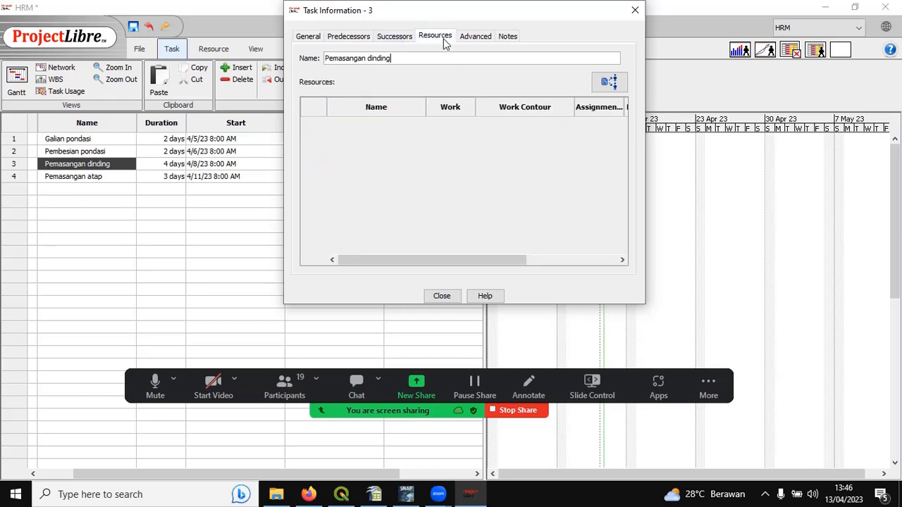
click(609, 81)
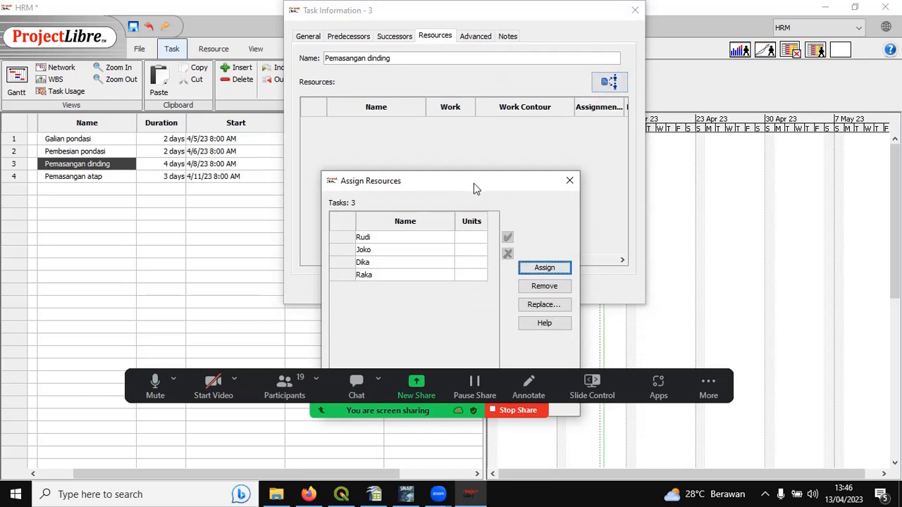
click(364, 250)
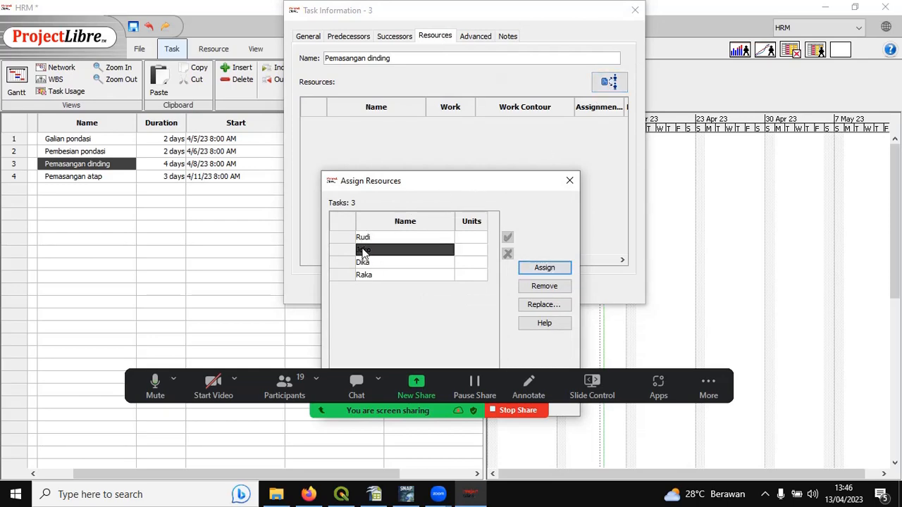
click(545, 269)
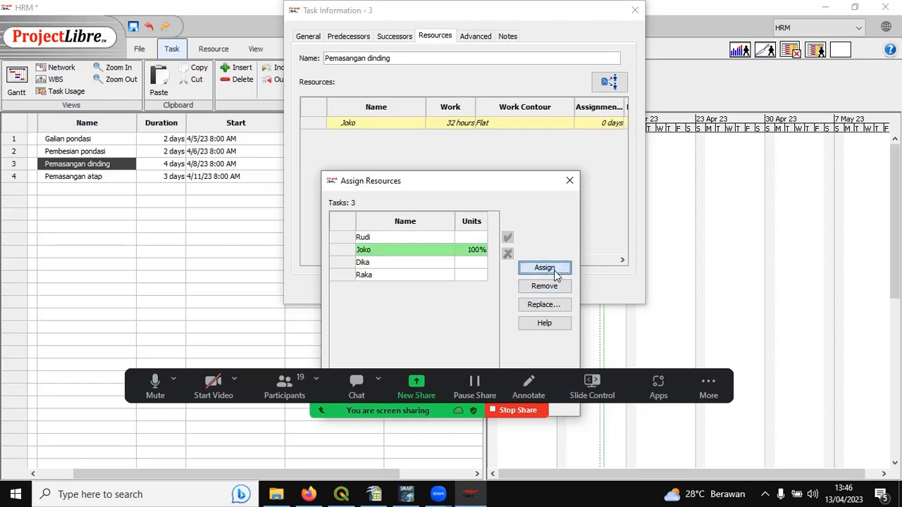
click(358, 275)
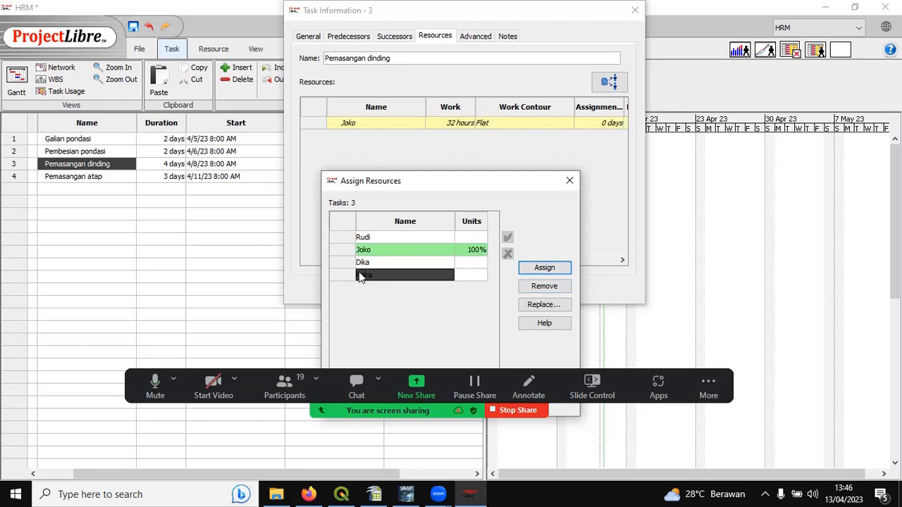
click(541, 276)
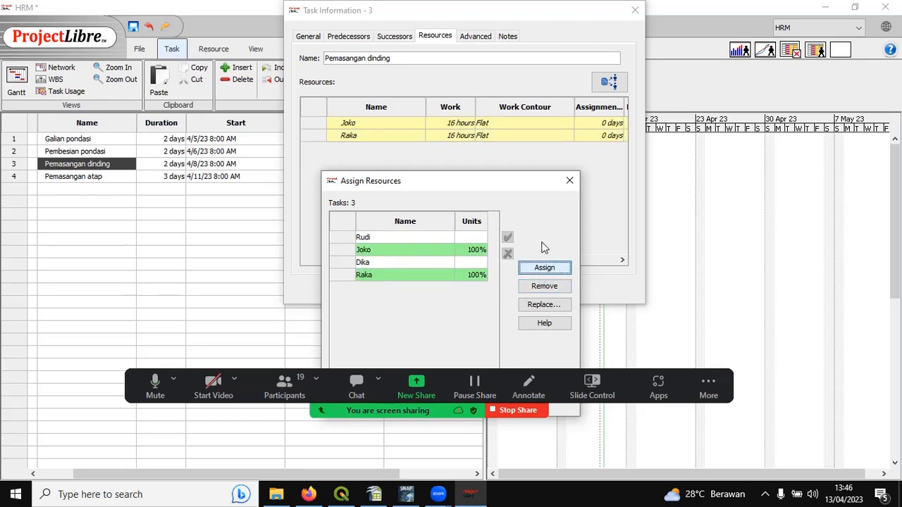
click(569, 183)
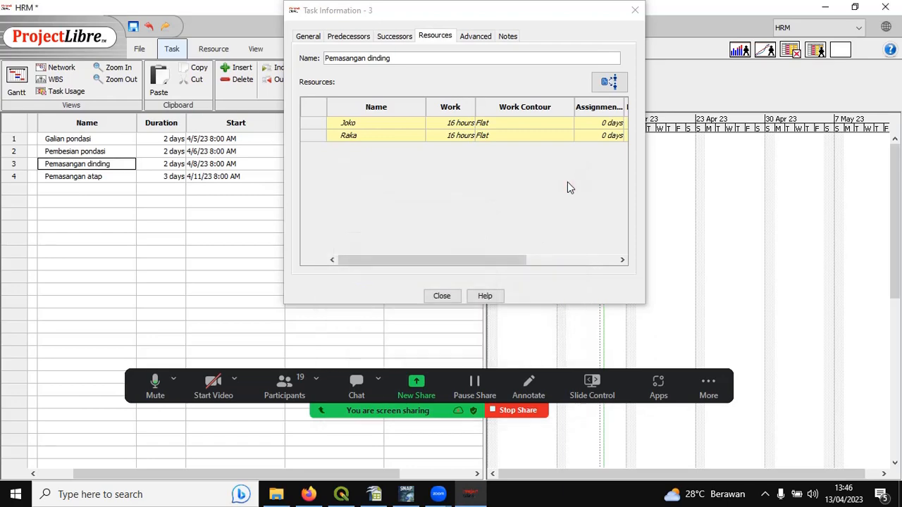
click(443, 292)
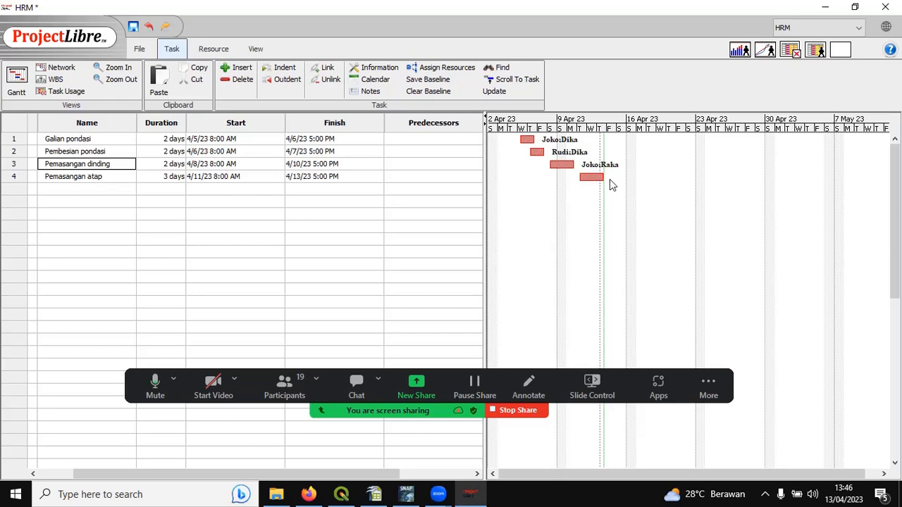
Step: Assign the first and third listed resources to Pemasangan atap, check their cost rate table, and close its task information
click(68, 178)
double_click(68, 177)
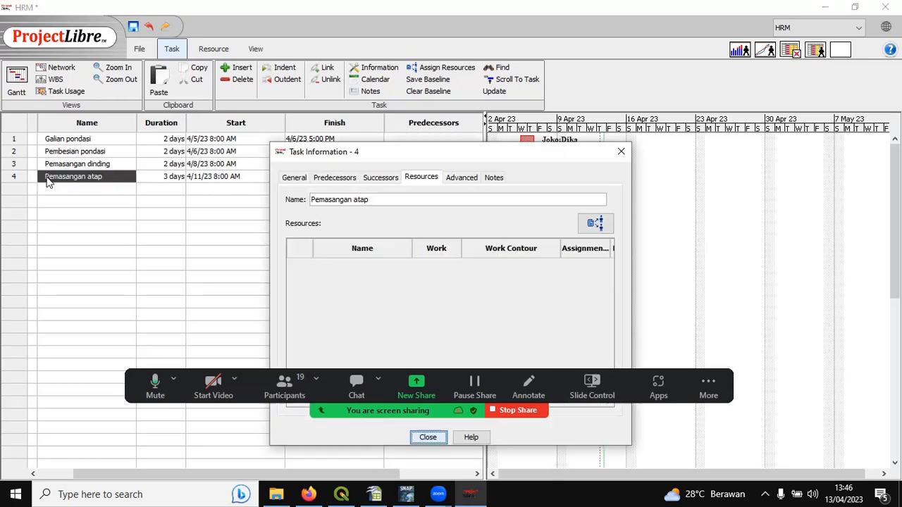
drag(458, 158, 470, 57)
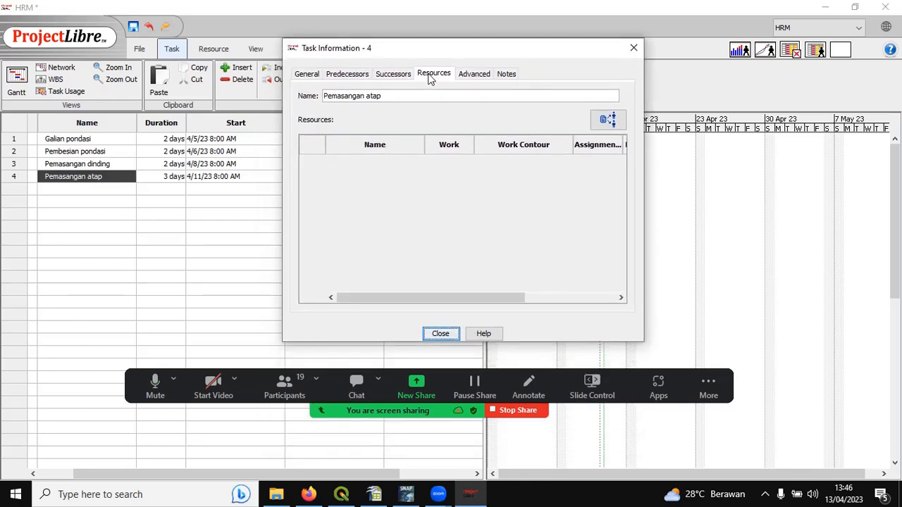
click(607, 119)
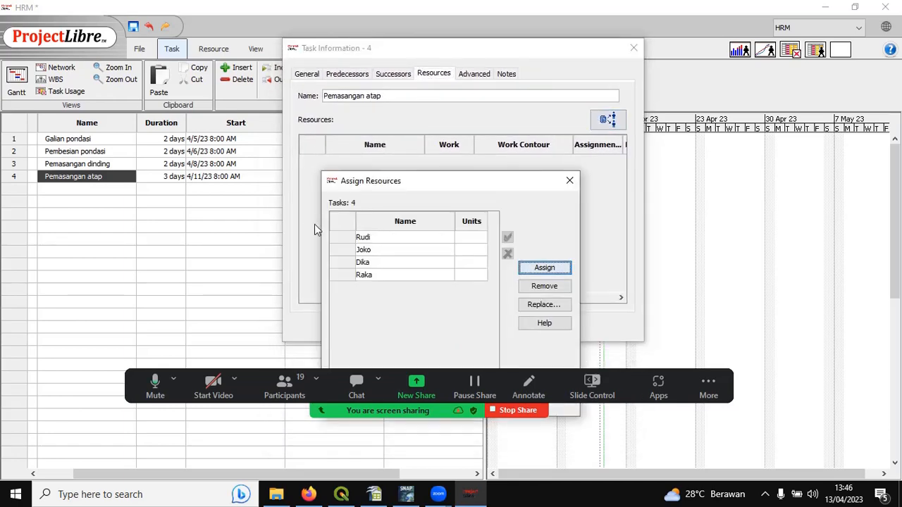
click(364, 239)
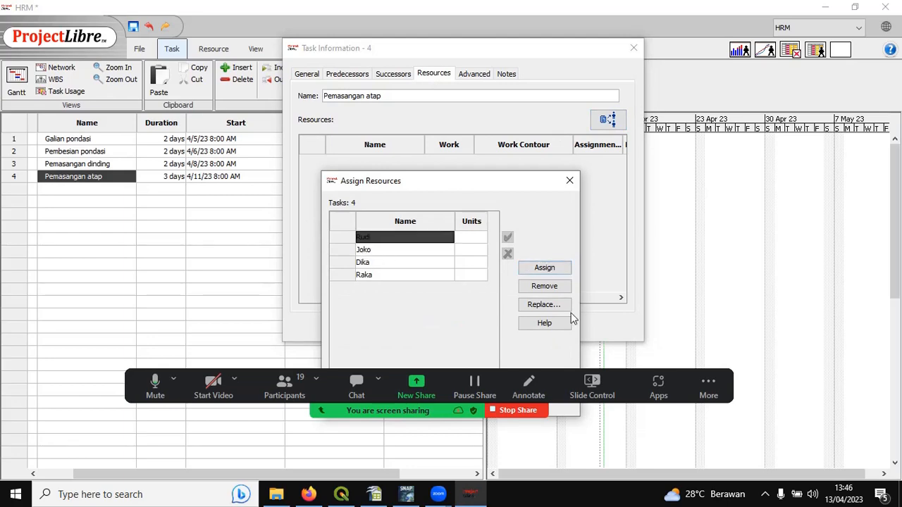
click(552, 268)
click(364, 262)
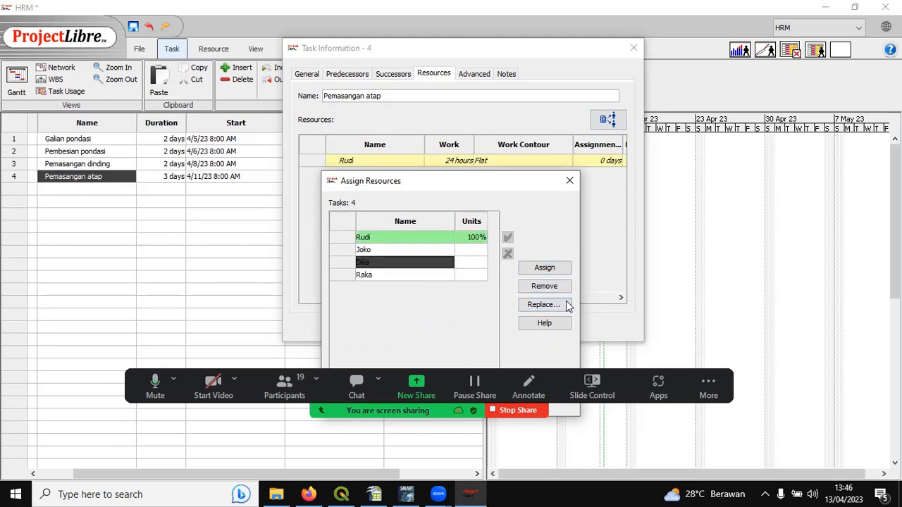
click(544, 268)
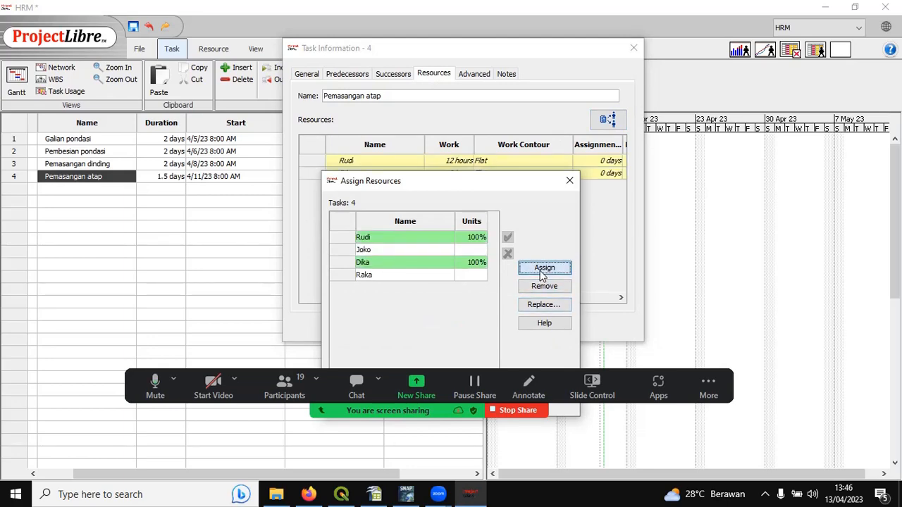
click(569, 181)
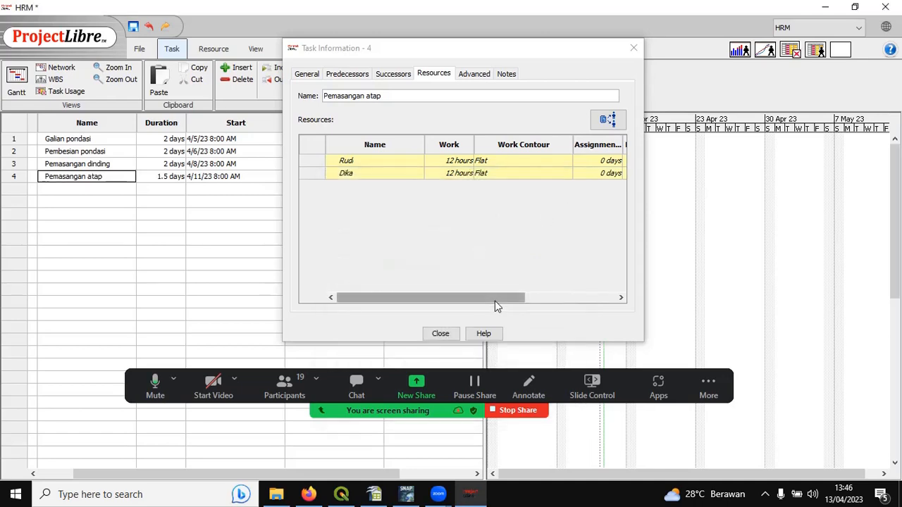
drag(494, 297, 591, 308)
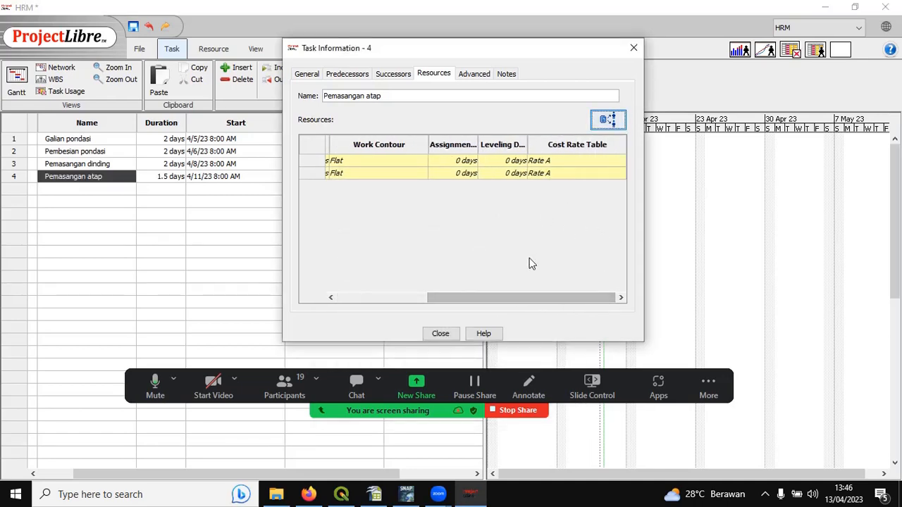
click(440, 334)
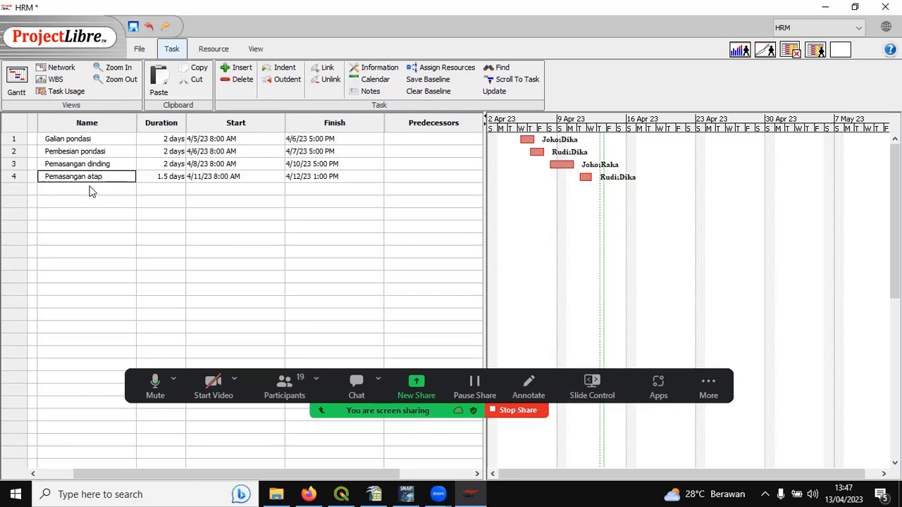
Step: Raise the percent complete of Galian pondasi in its general task information and close it
double_click(88, 141)
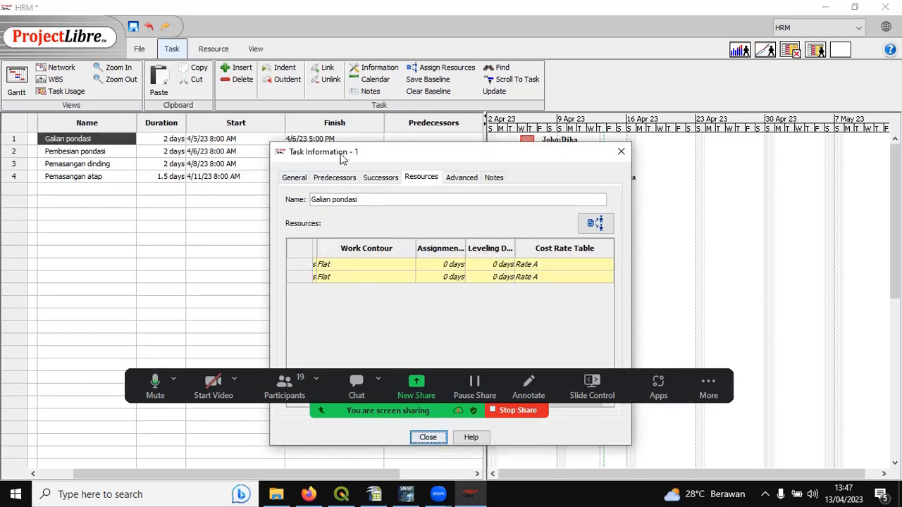
drag(341, 159, 319, 64)
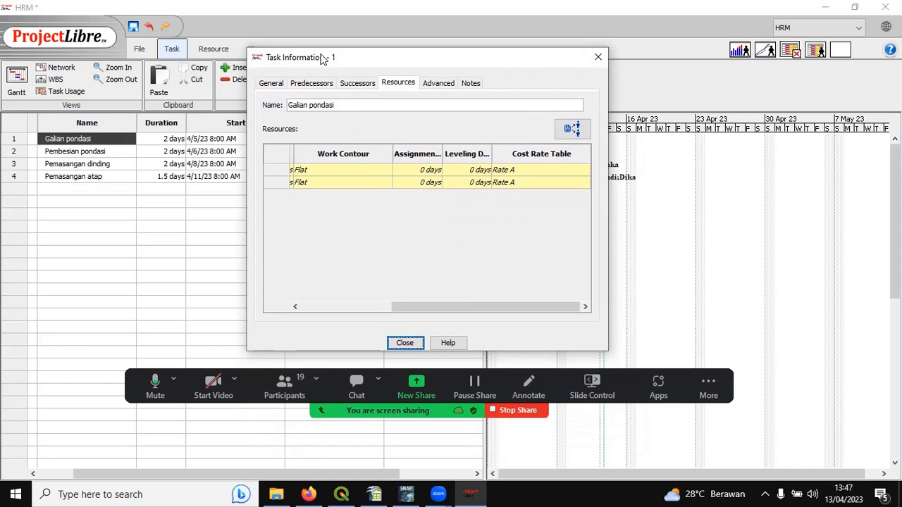
click(267, 86)
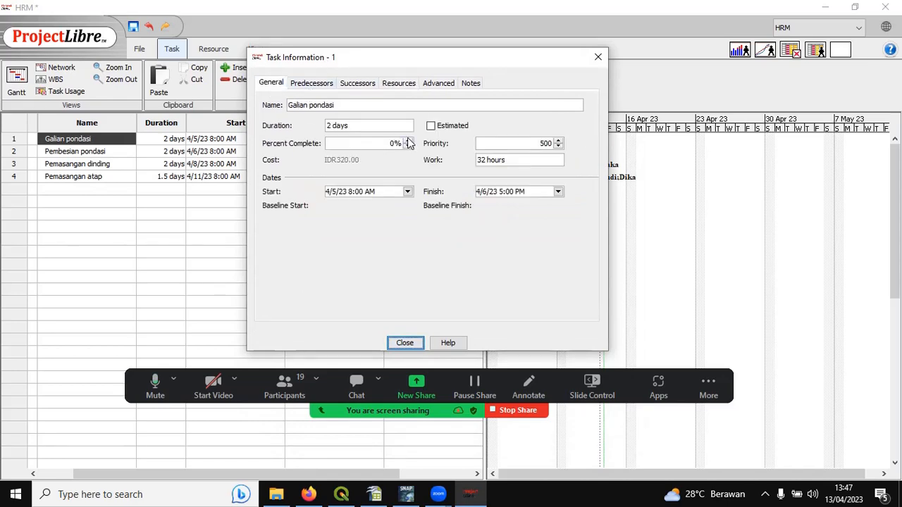
click(407, 140)
click(404, 344)
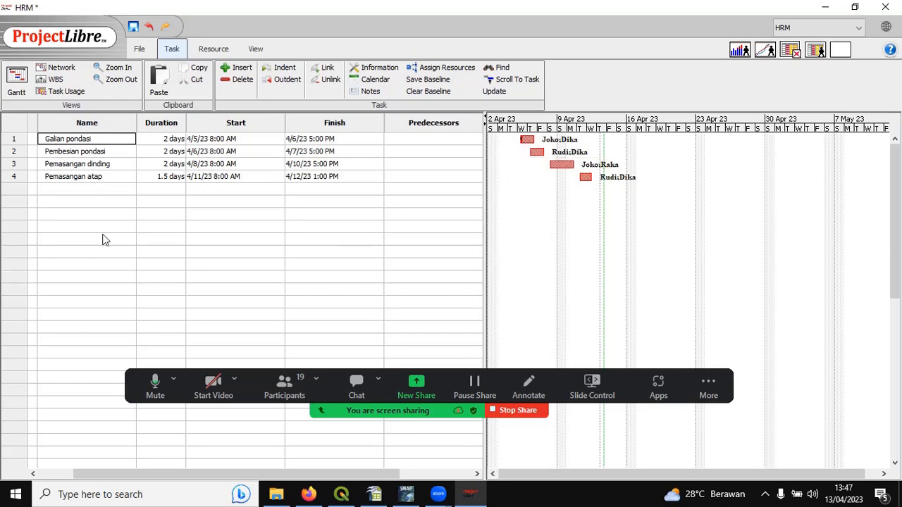
Step: Set the percent complete of Pembesian pondasi to 25% and close its task information
double_click(98, 153)
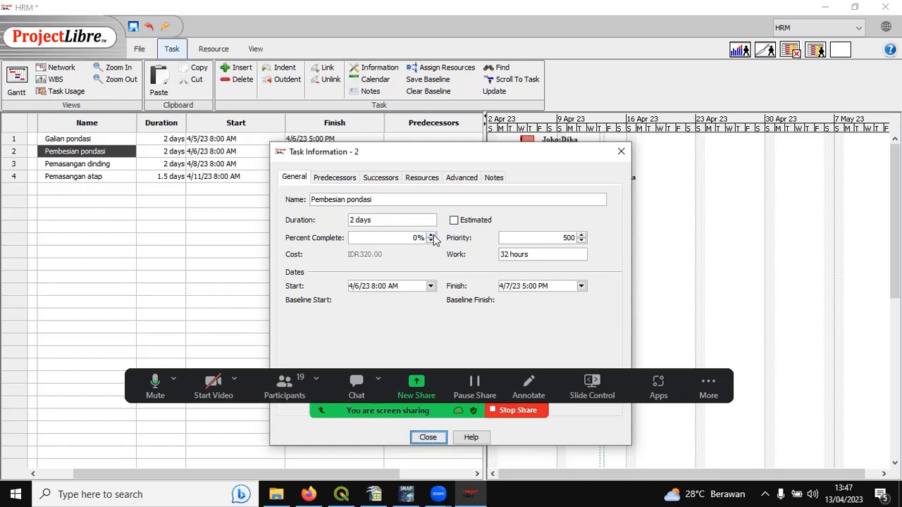
click(433, 236)
double_click(432, 236)
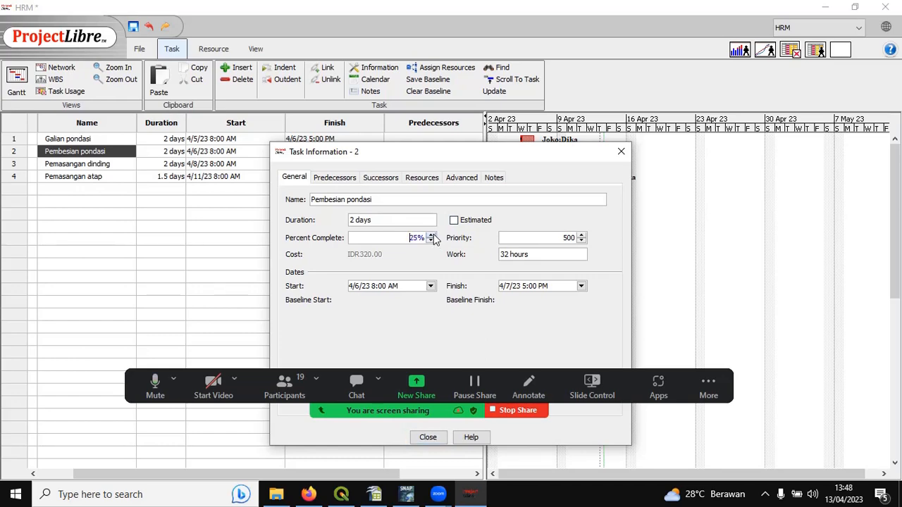
click(428, 439)
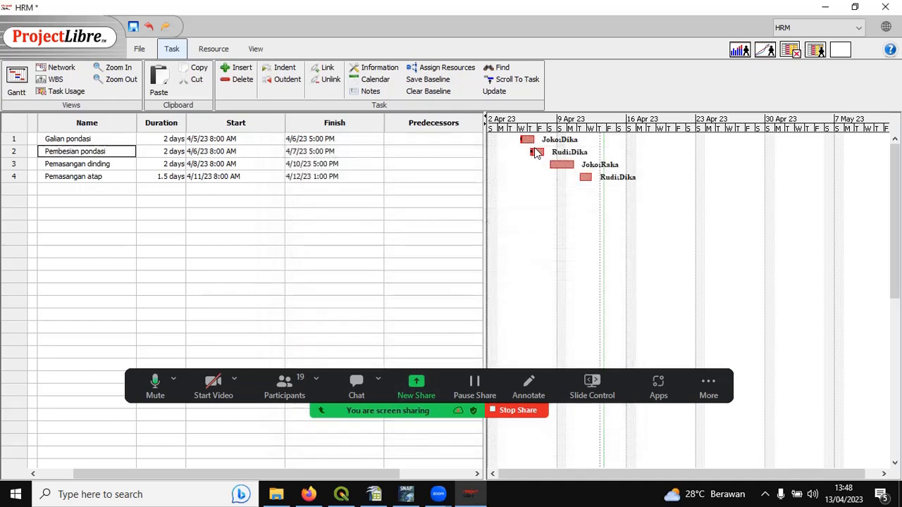
Step: Set the percent complete of Pemasangan dinding to 25% and close its task information
double_click(64, 166)
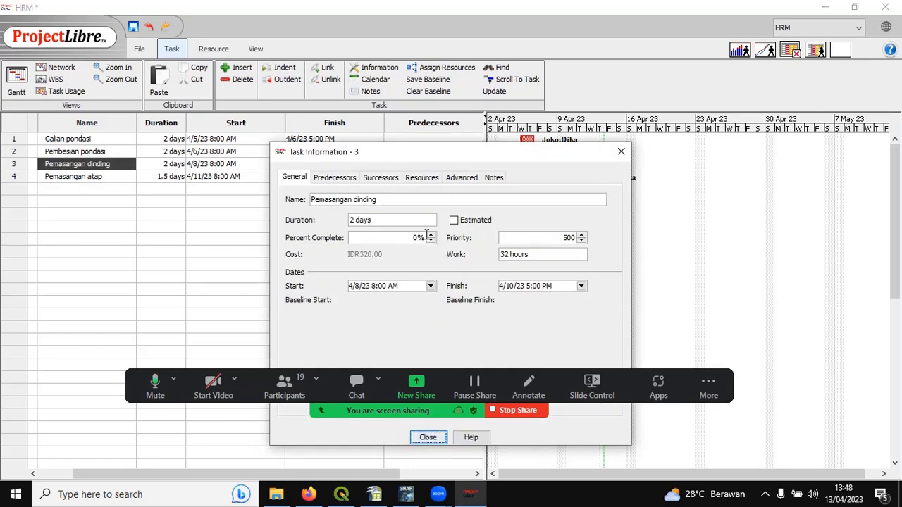
click(431, 235)
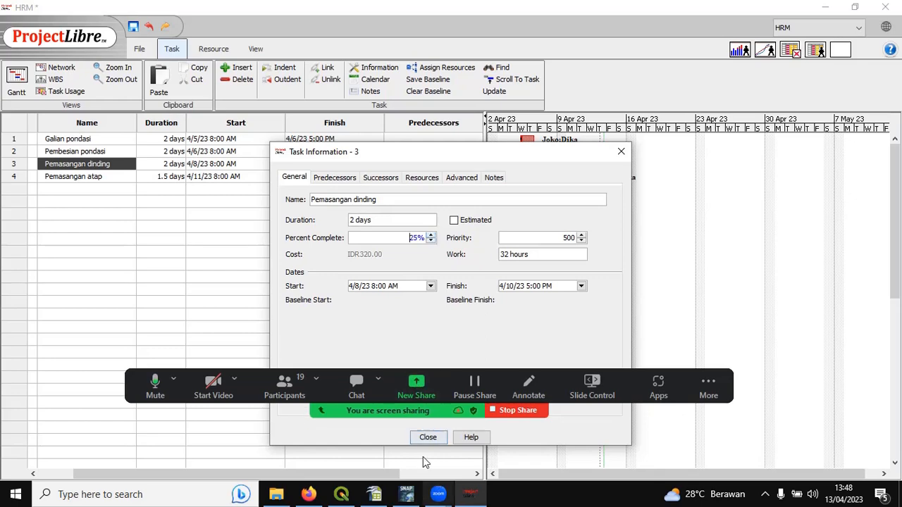
click(426, 438)
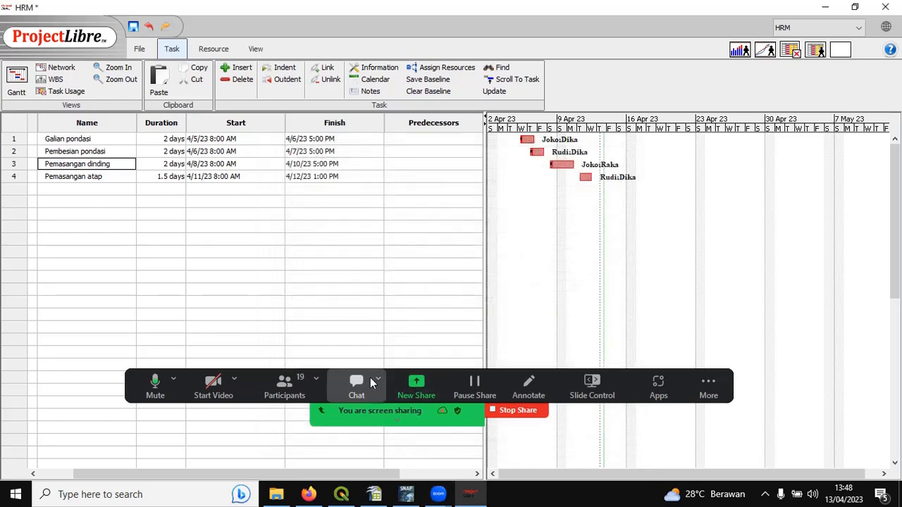
Step: Set the percent complete of Pemasangan atap to 30% in its general task information and close it
double_click(75, 177)
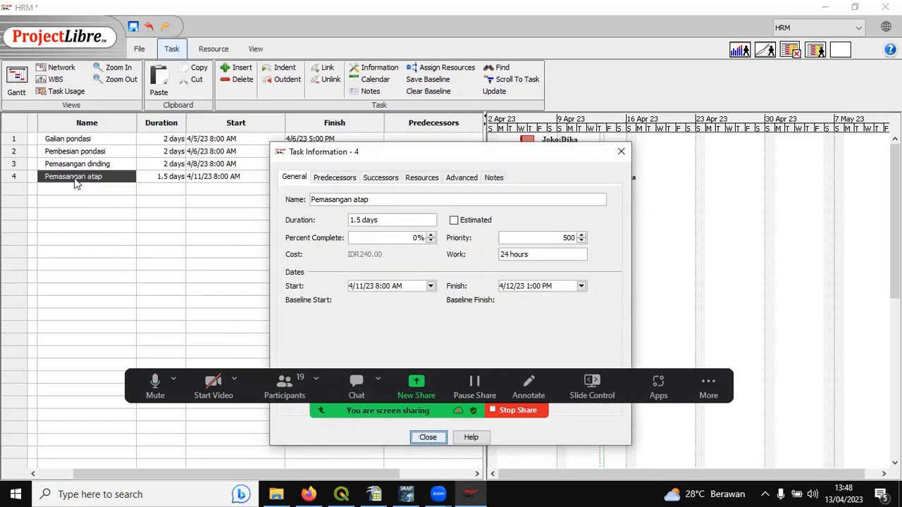
click(430, 235)
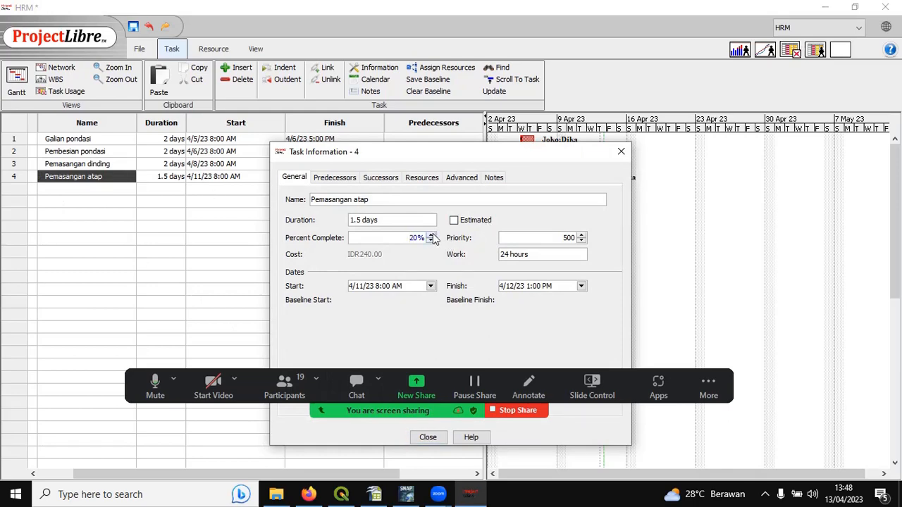
click(430, 235)
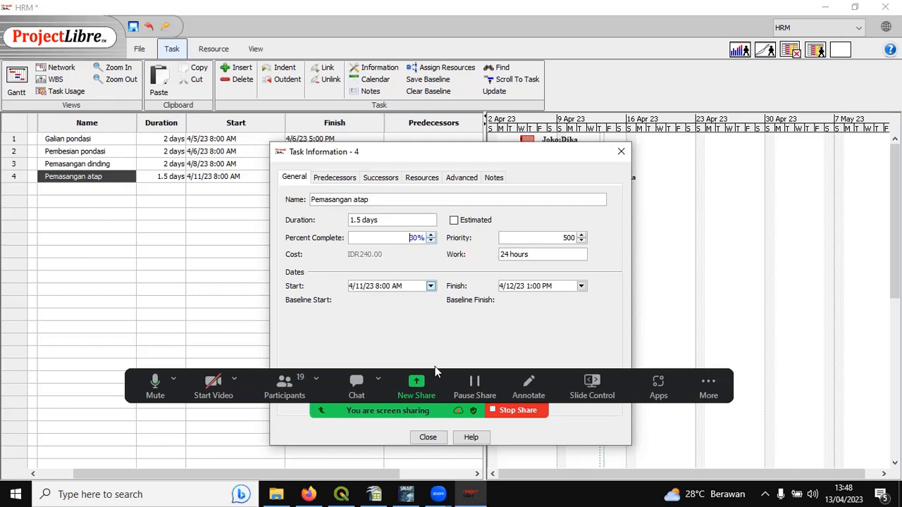
click(427, 438)
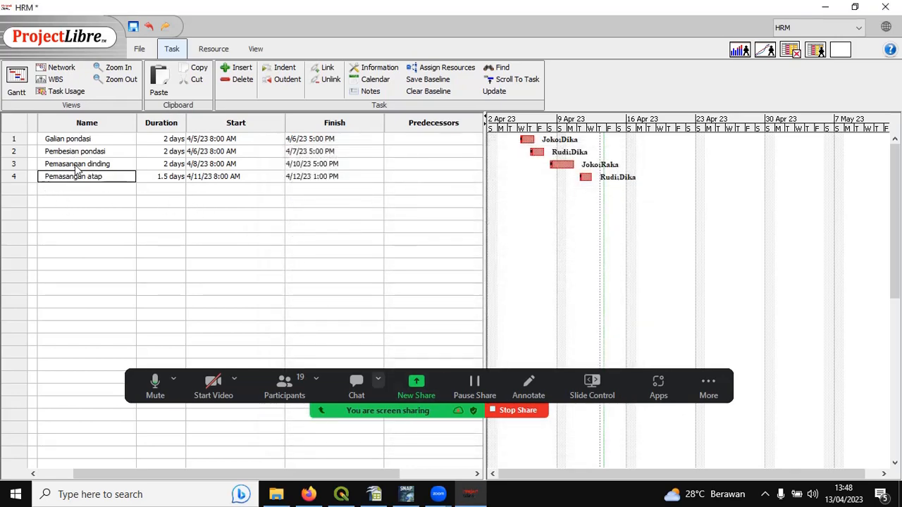
double_click(84, 139)
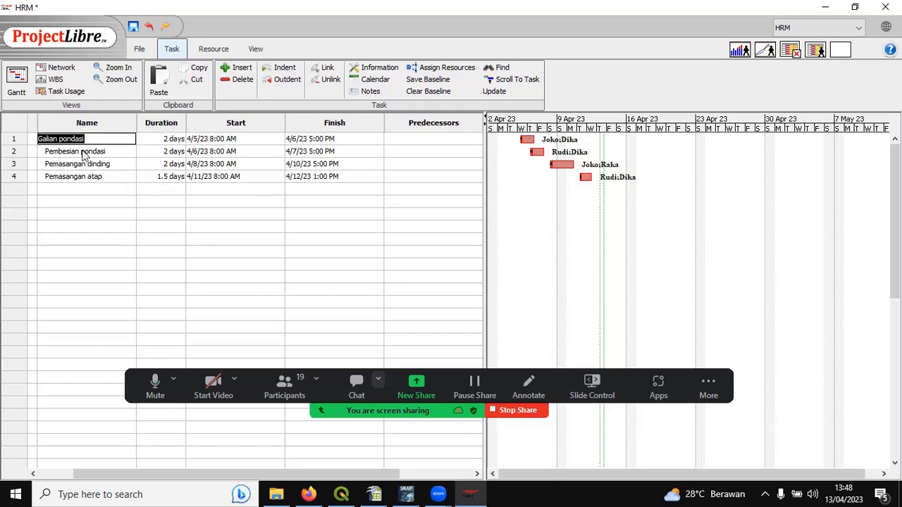
double_click(83, 153)
double_click(85, 164)
double_click(88, 177)
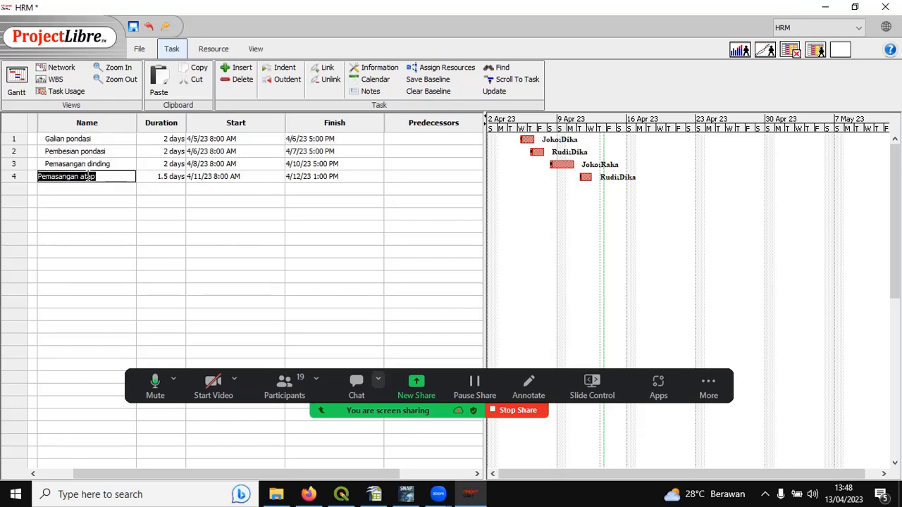
double_click(89, 139)
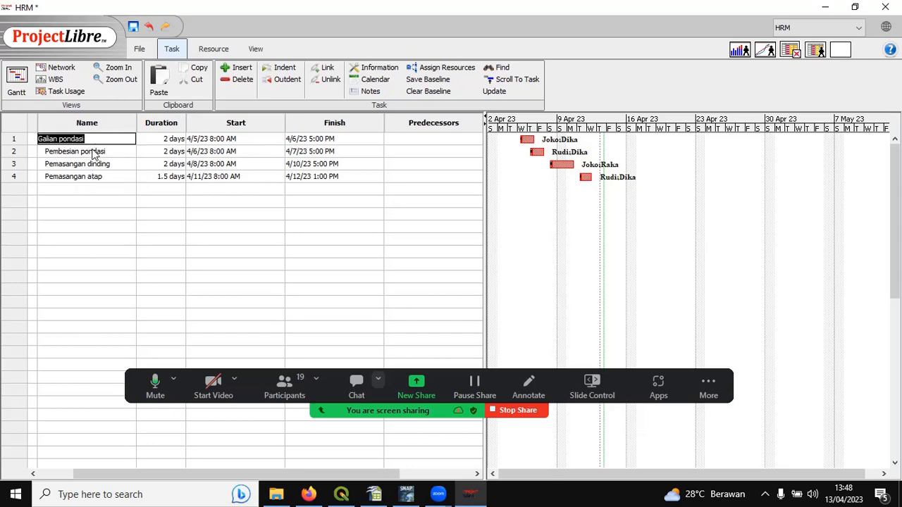
Step: Set the percent complete of Pembesian pondasi to 0% and close its task information
double_click(93, 152)
double_click(92, 150)
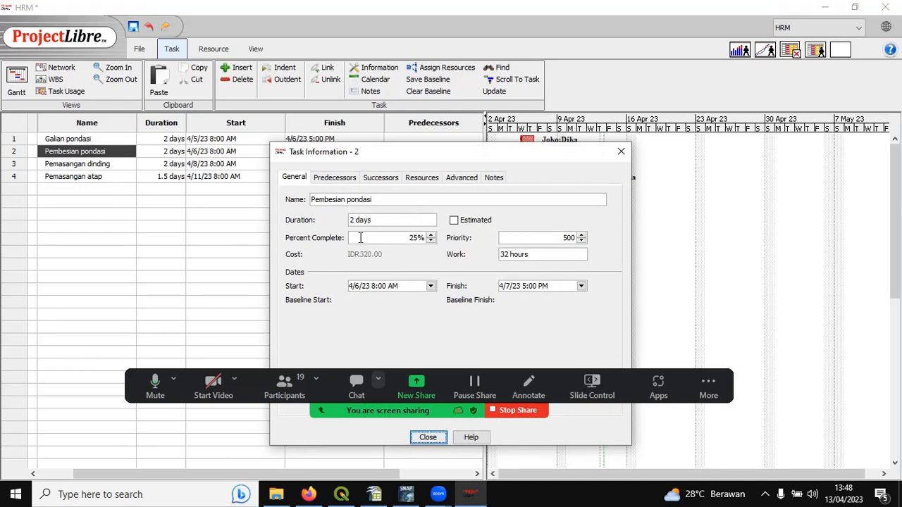
click(431, 241)
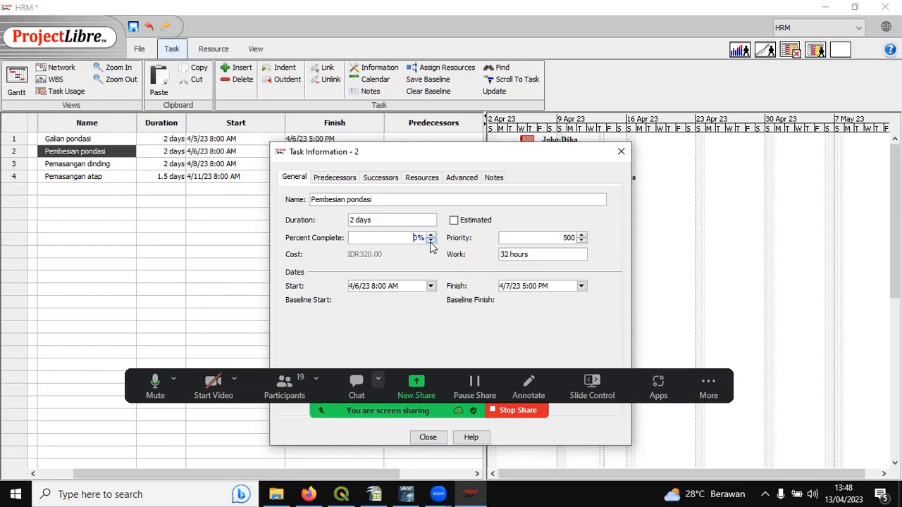
click(428, 437)
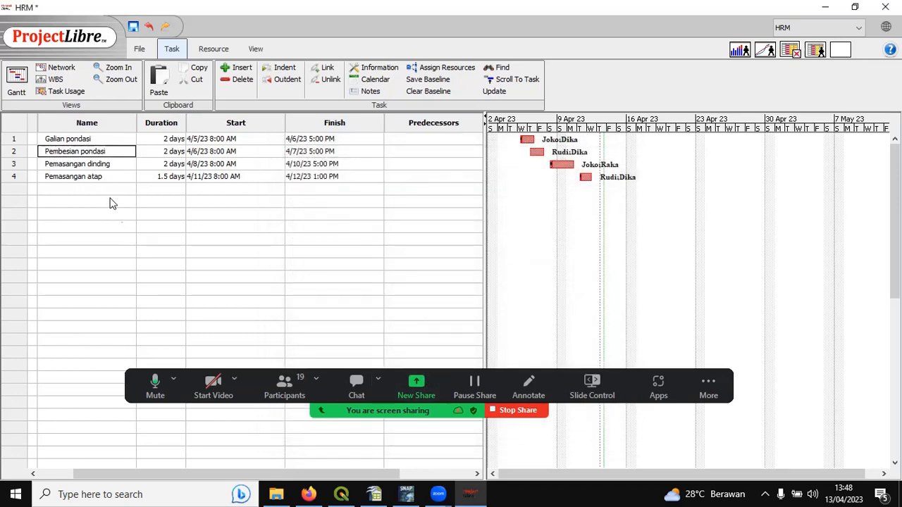
Step: Lower the percent complete of Pemasangan dinding to 0% and close its task information
double_click(106, 167)
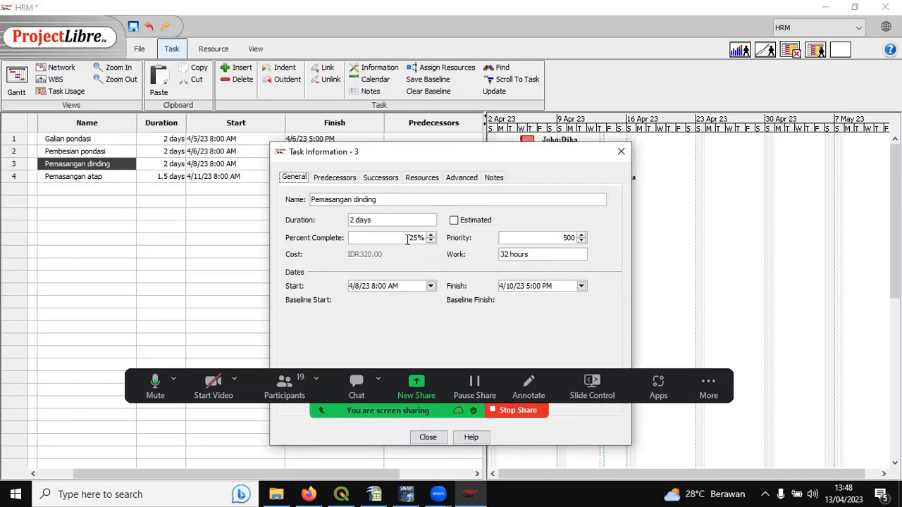
click(431, 242)
click(423, 435)
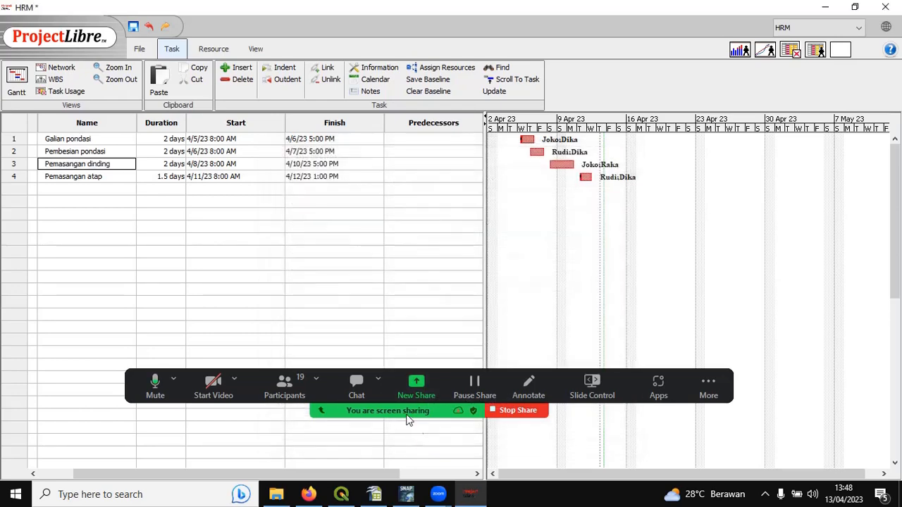
Step: Reset the percent complete of Pemasangan atap to 0% and close its task information
double_click(78, 179)
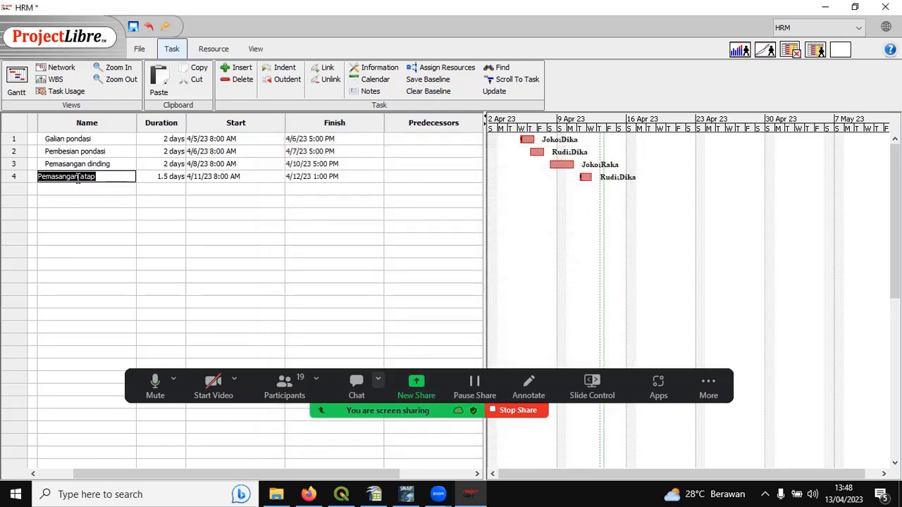
double_click(79, 178)
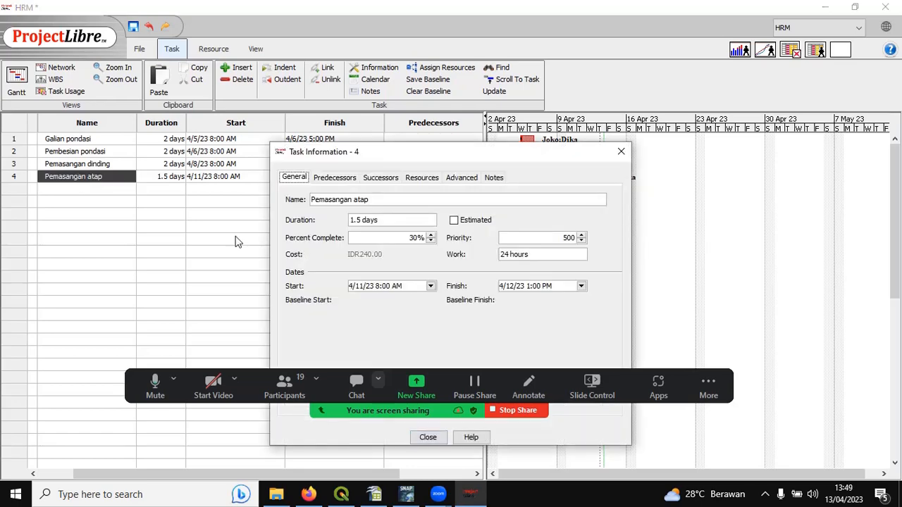
click(431, 241)
click(428, 437)
Step: Raise the percent complete of Galian pondasi to 100% and close its task information
double_click(84, 143)
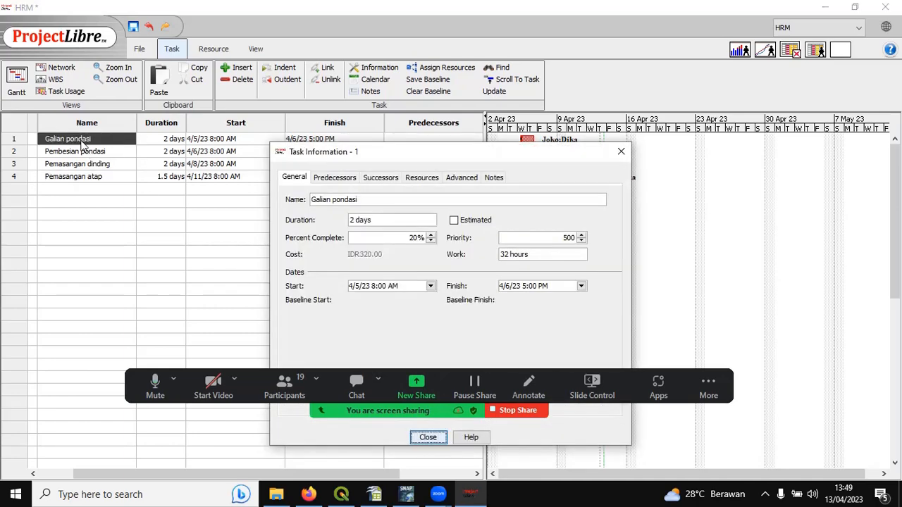
click(431, 239)
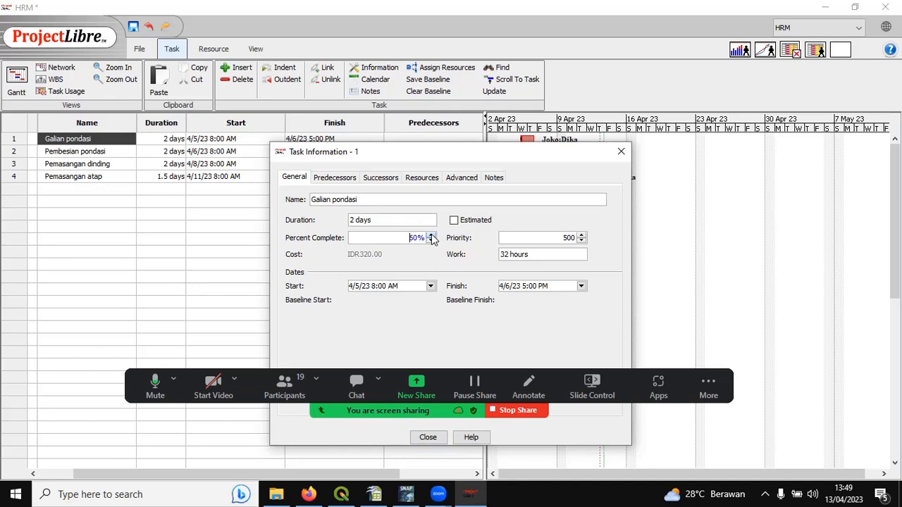
click(441, 440)
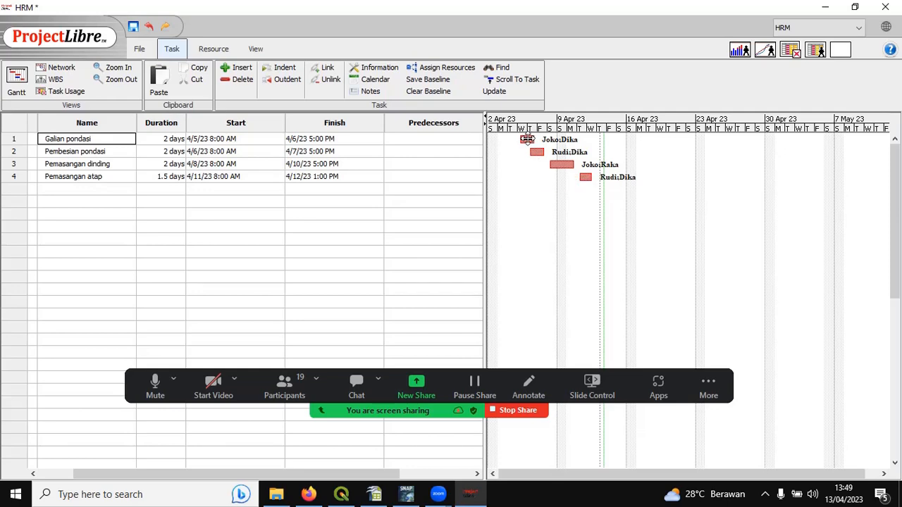
click(527, 139)
double_click(75, 154)
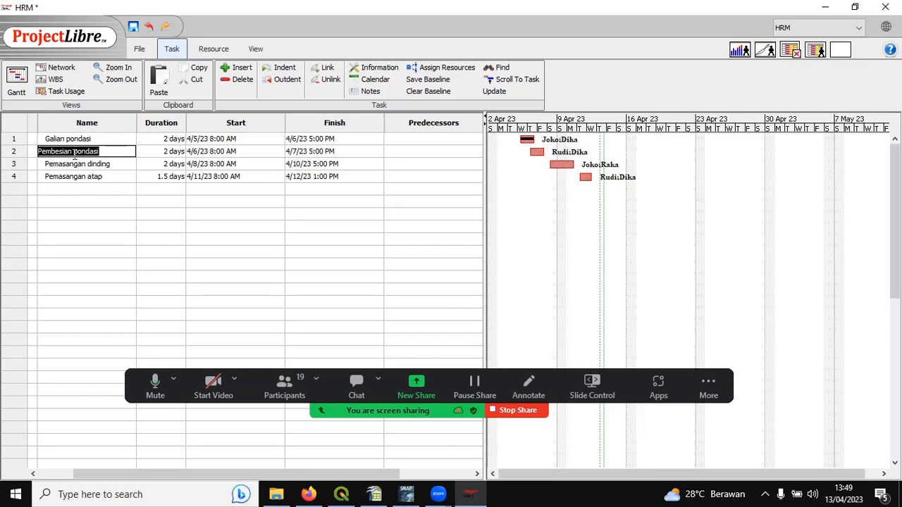
double_click(74, 166)
double_click(76, 153)
double_click(81, 168)
double_click(84, 179)
double_click(83, 154)
click(215, 49)
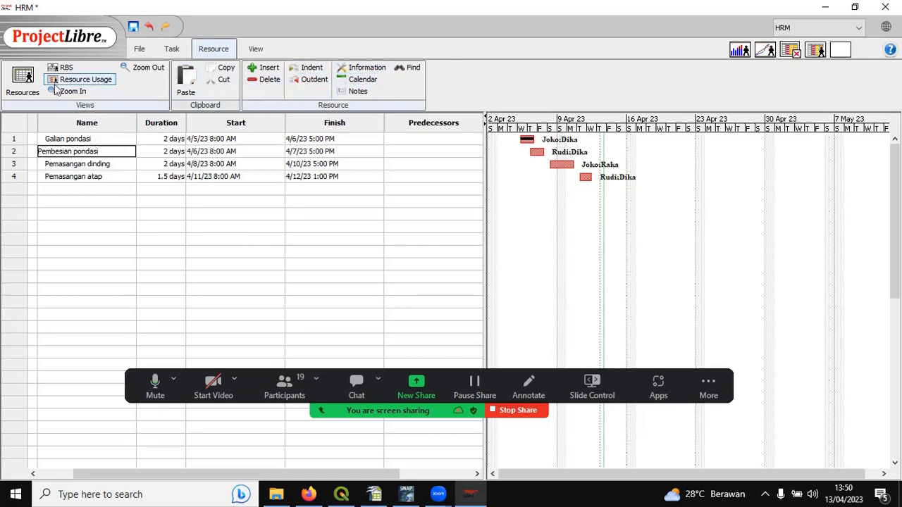
click(174, 49)
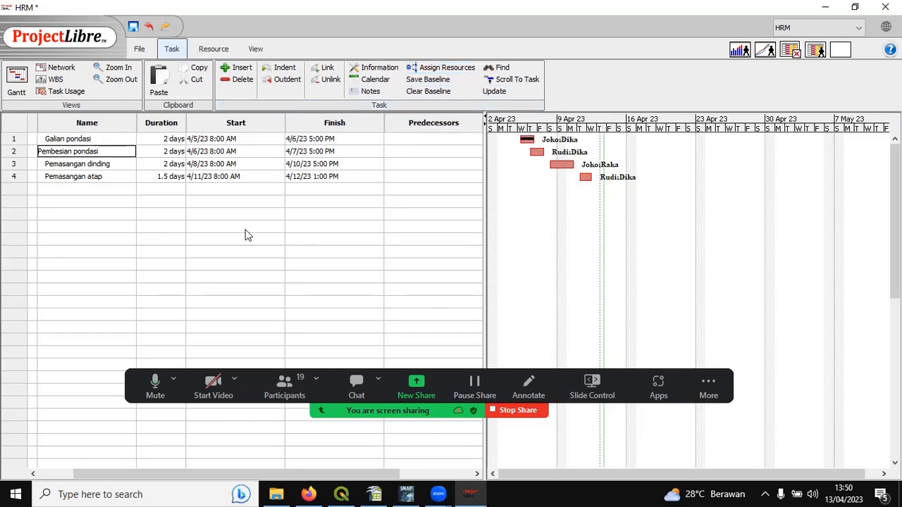
Step: Review the duration, percent complete, cost and dates in the general task information of Galian pondasi, and close it
click(160, 141)
click(161, 141)
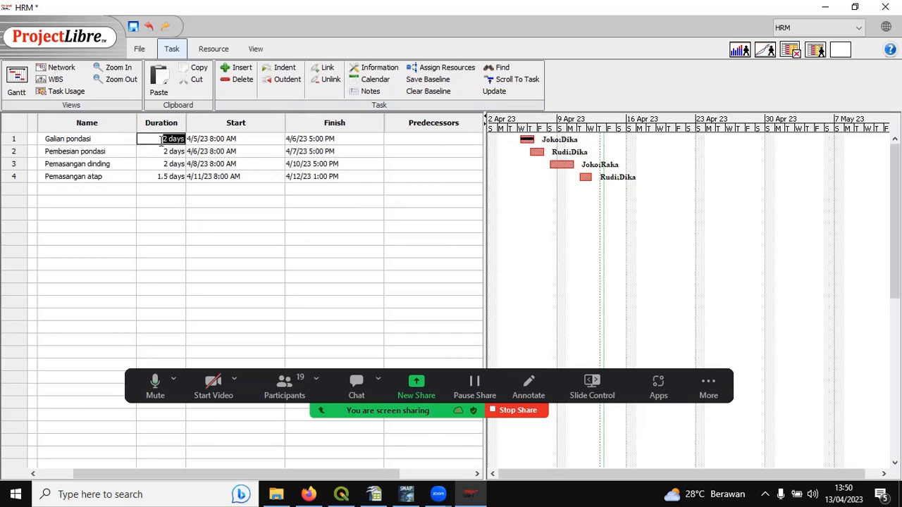
double_click(161, 140)
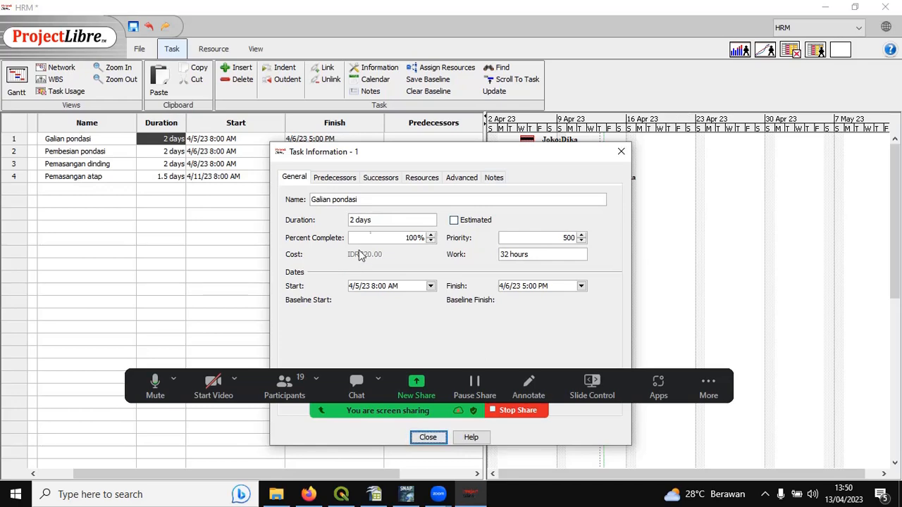
click(621, 153)
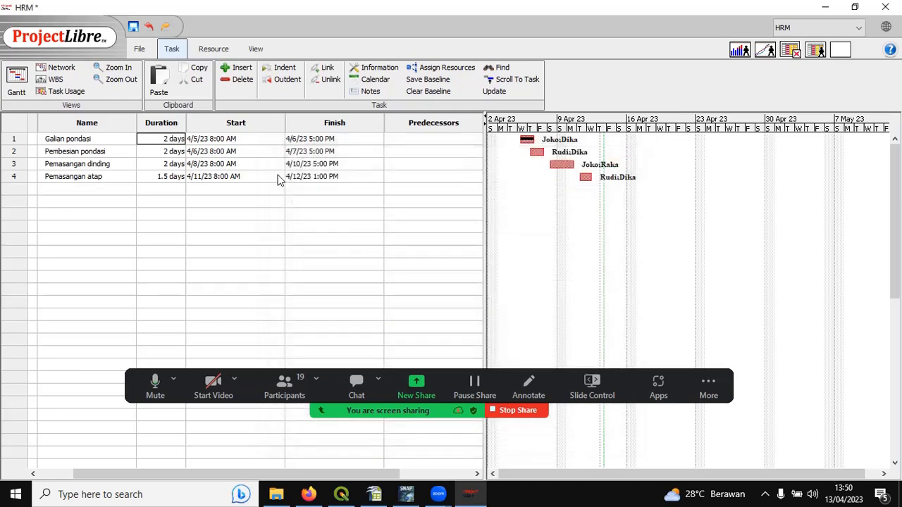
double_click(159, 141)
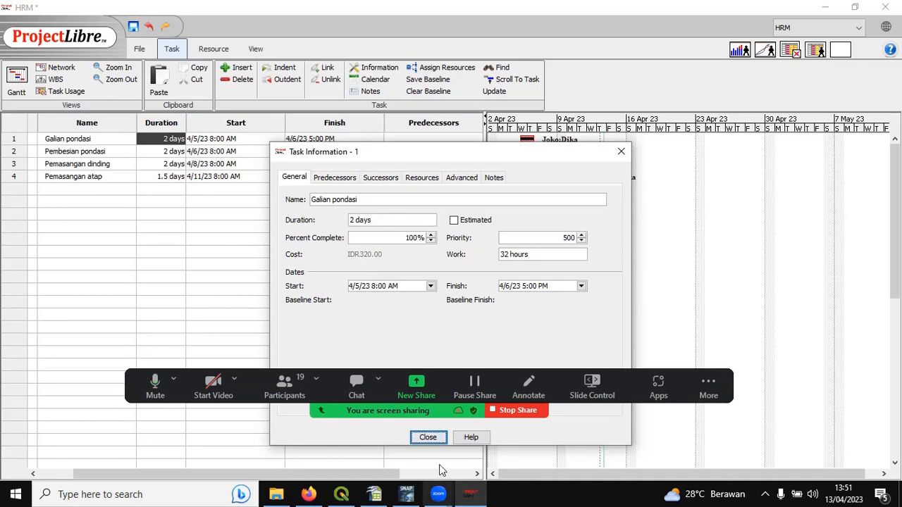
click(428, 437)
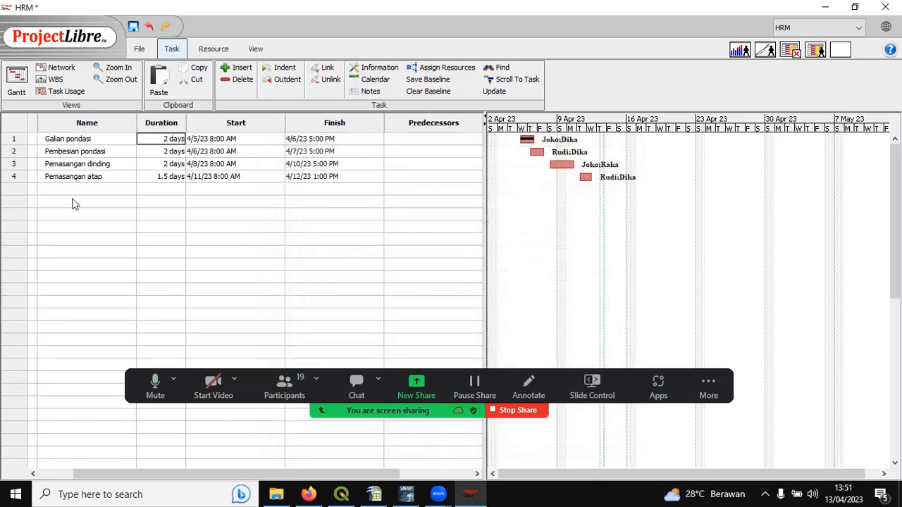
click(75, 138)
double_click(75, 139)
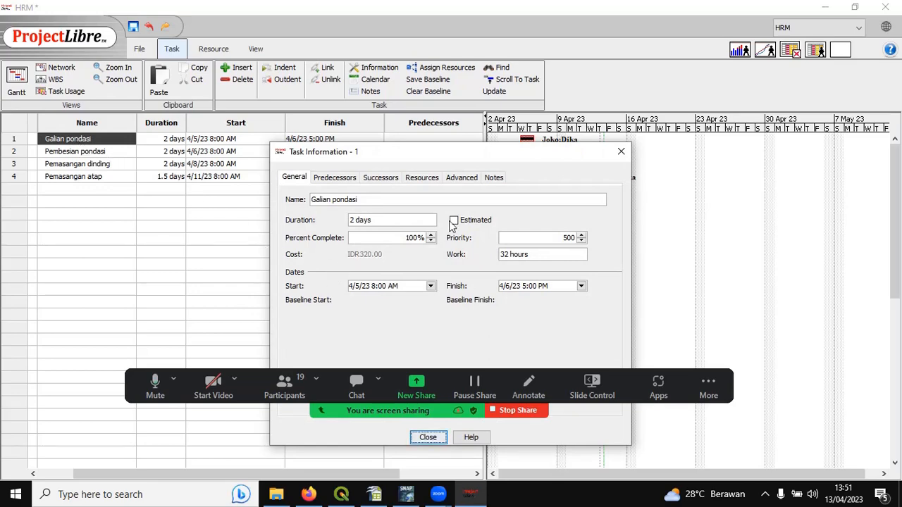
click(622, 155)
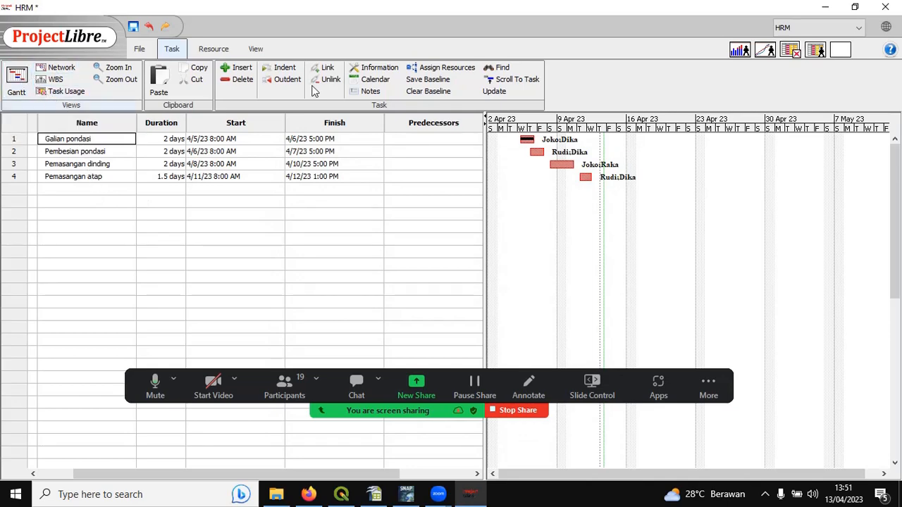
Step: Open the first resource's information from the resource list and examine its cost rates, availability and assigned tasks
click(214, 50)
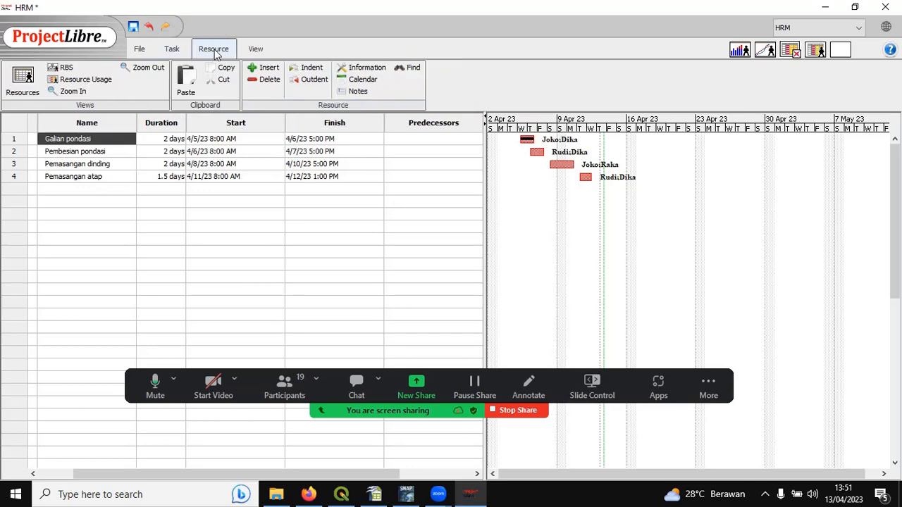
click(28, 82)
click(94, 137)
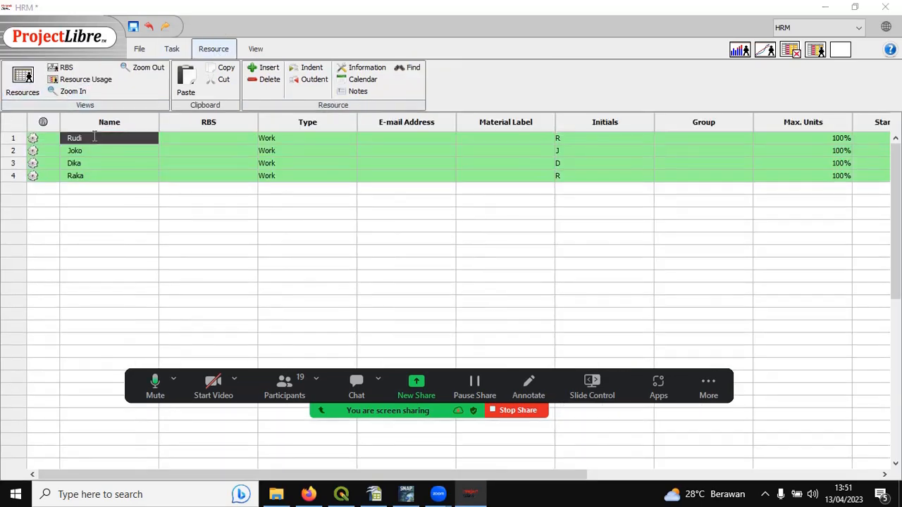
double_click(94, 137)
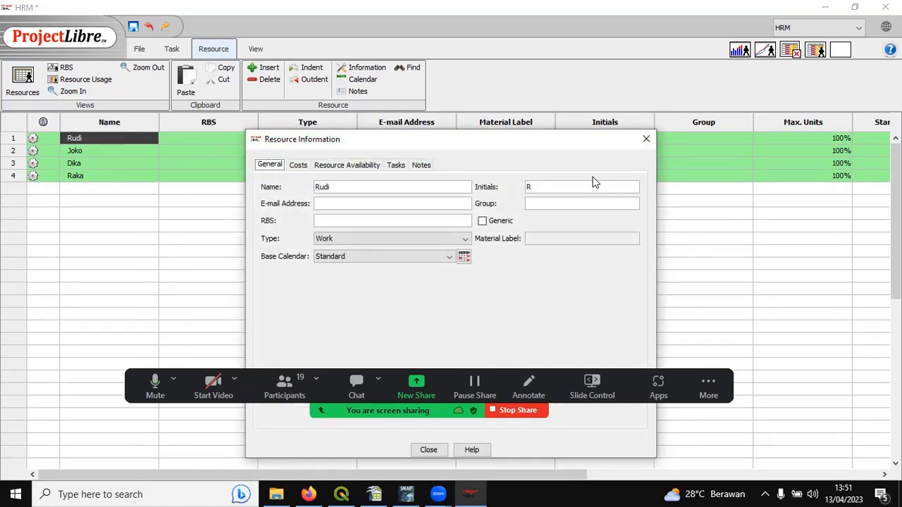
click(298, 165)
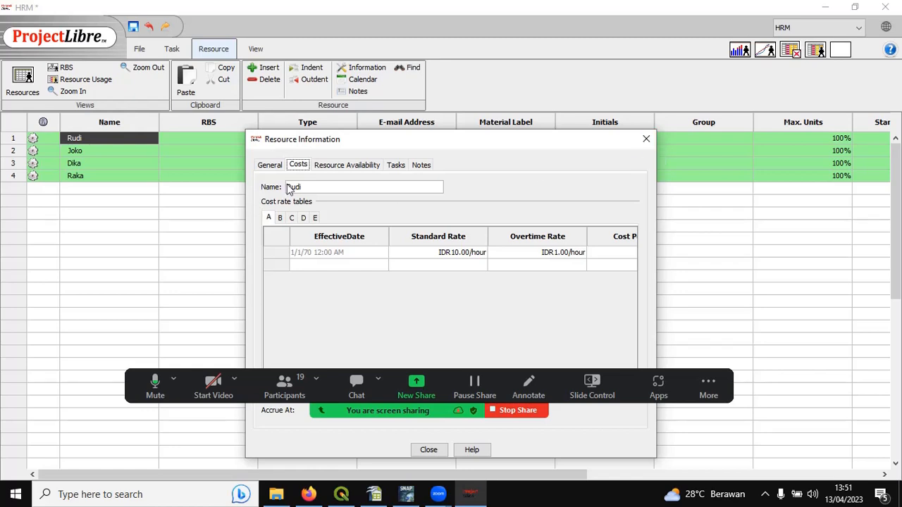
click(345, 165)
click(396, 167)
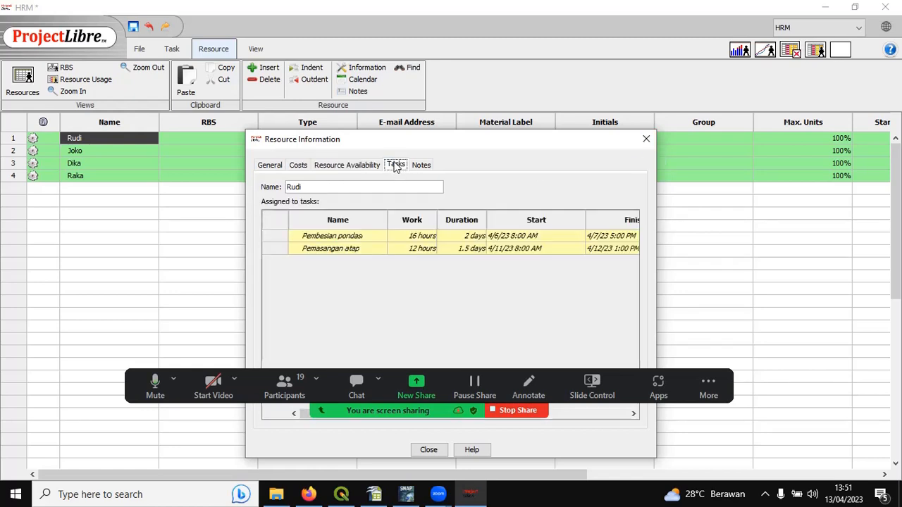
click(298, 169)
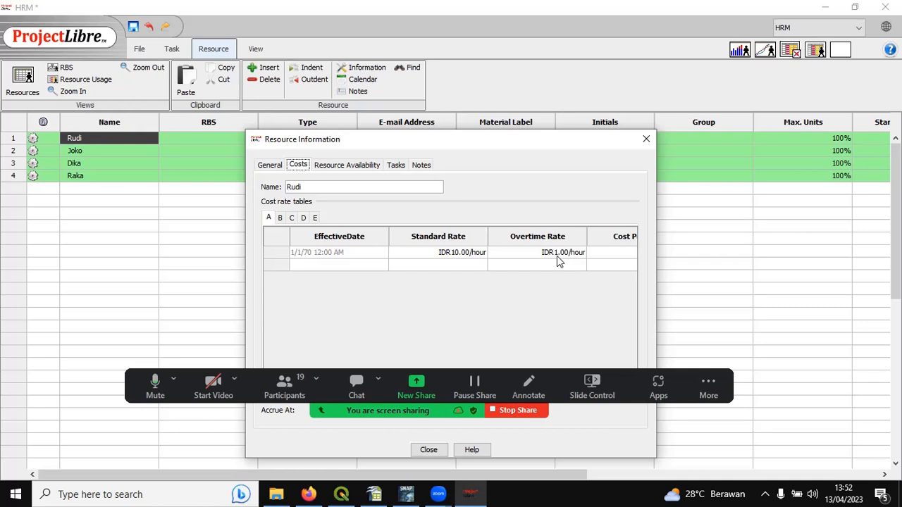
click(344, 167)
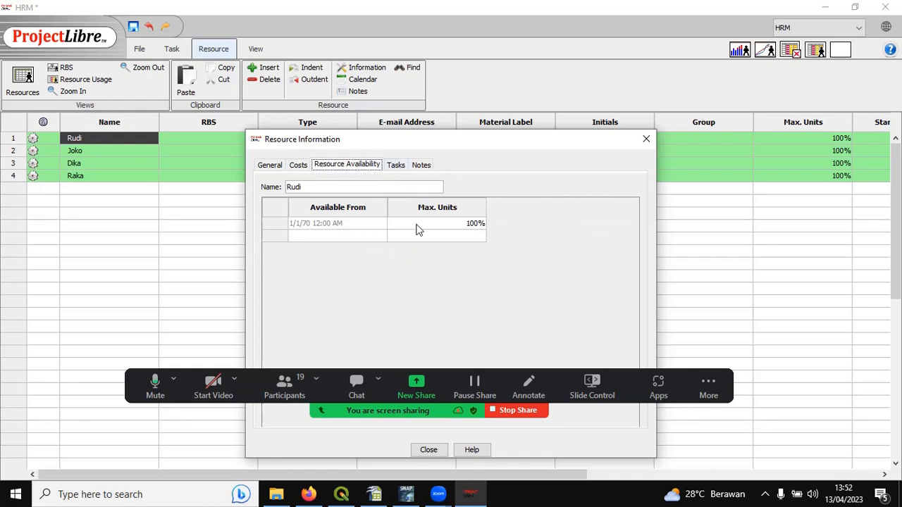
click(395, 165)
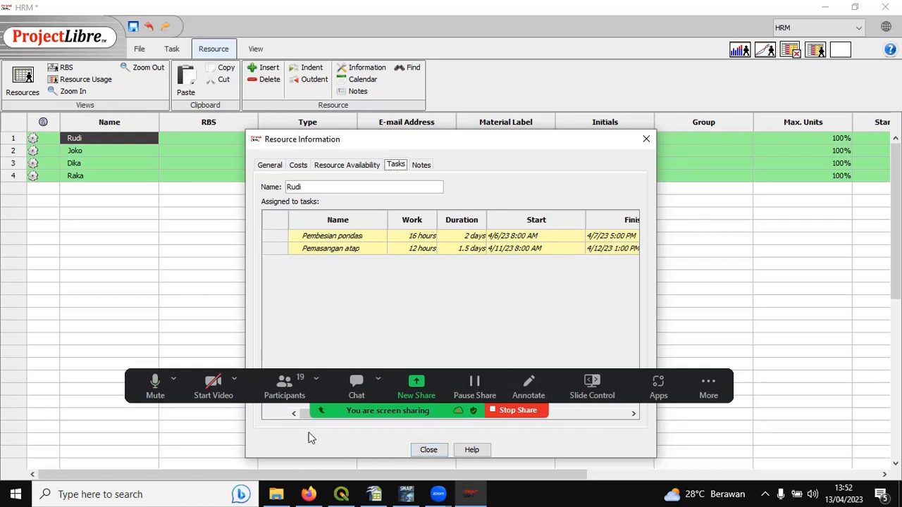
Step: Review the first resource's remaining assignment details and the rate columns of the resource list, and return to the Gantt chart
drag(305, 414, 465, 410)
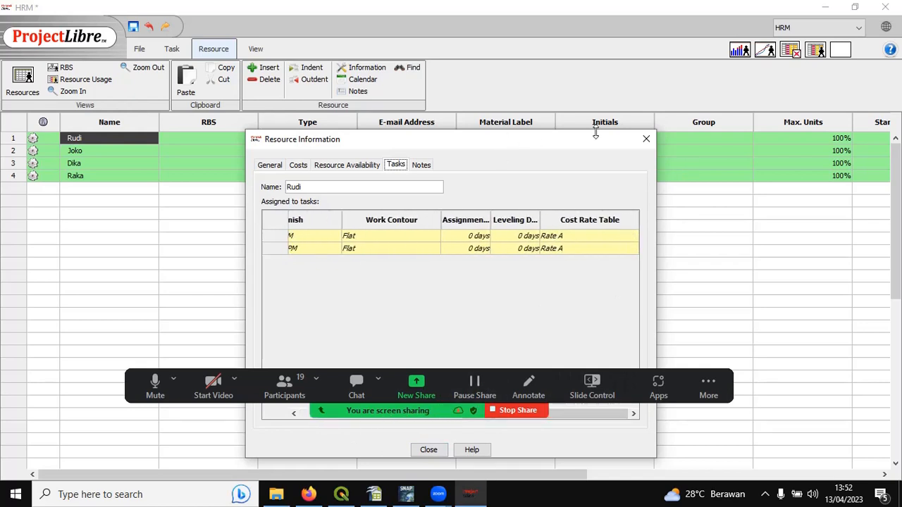
click(647, 142)
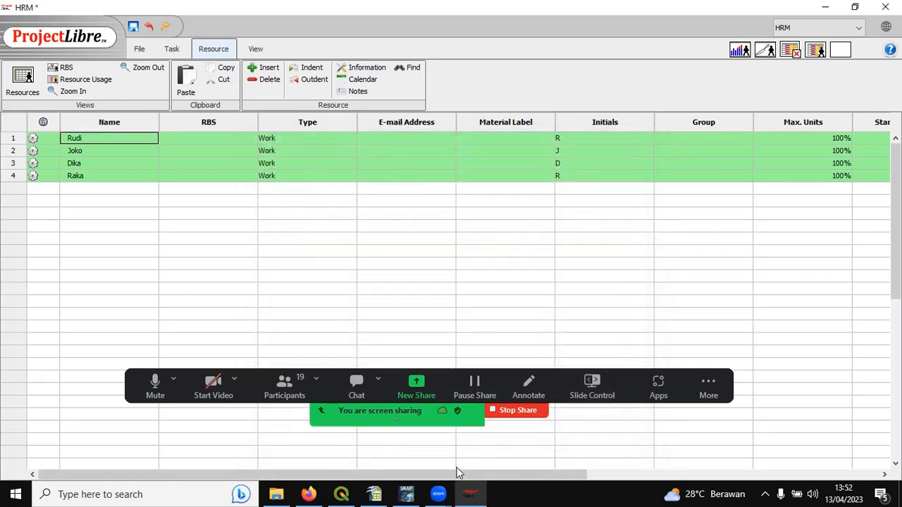
drag(467, 475, 764, 474)
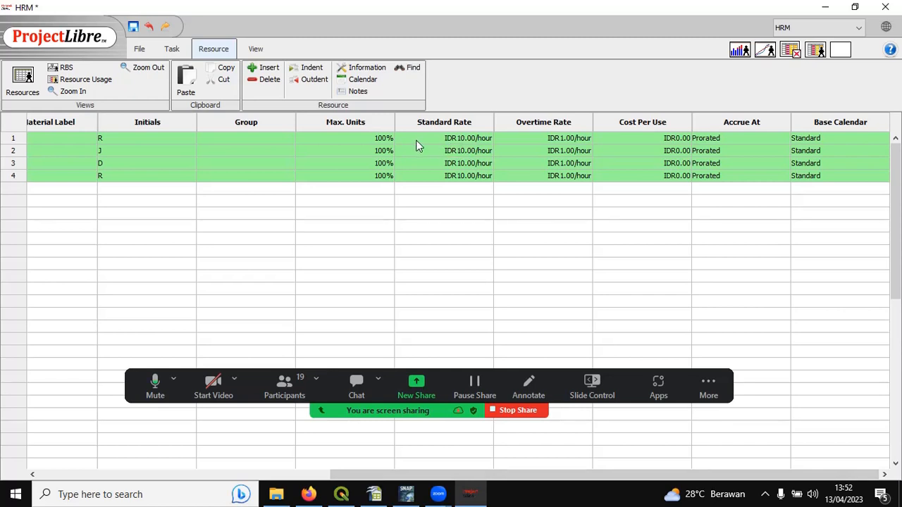
click(172, 51)
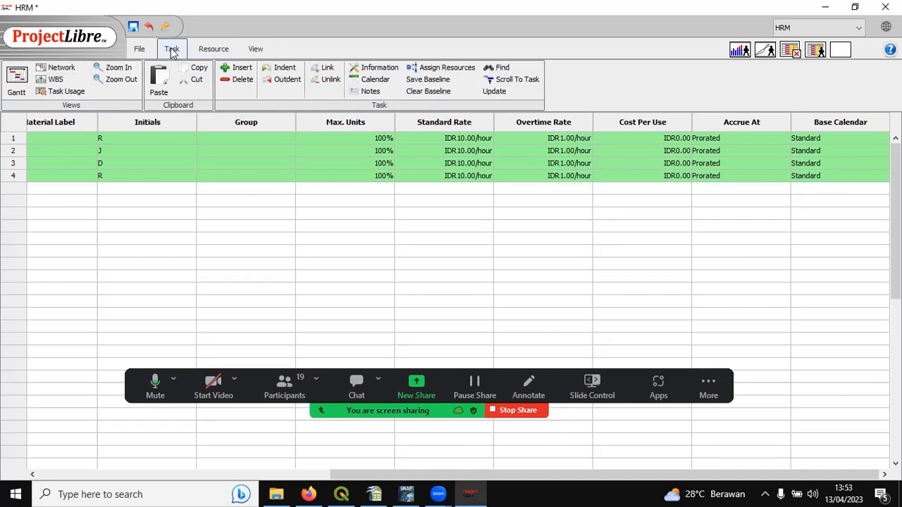
click(16, 78)
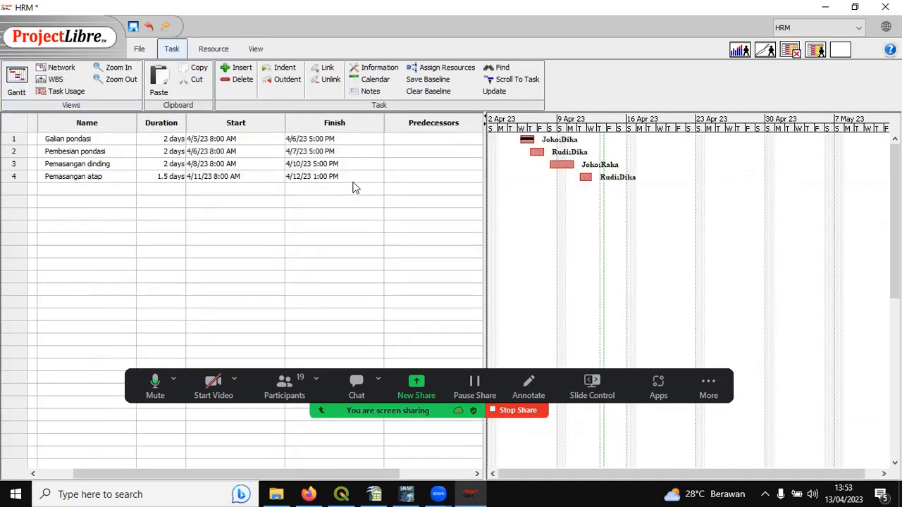
Step: Lower the percent complete of Galian pondasi to 50% and close its task information
double_click(71, 139)
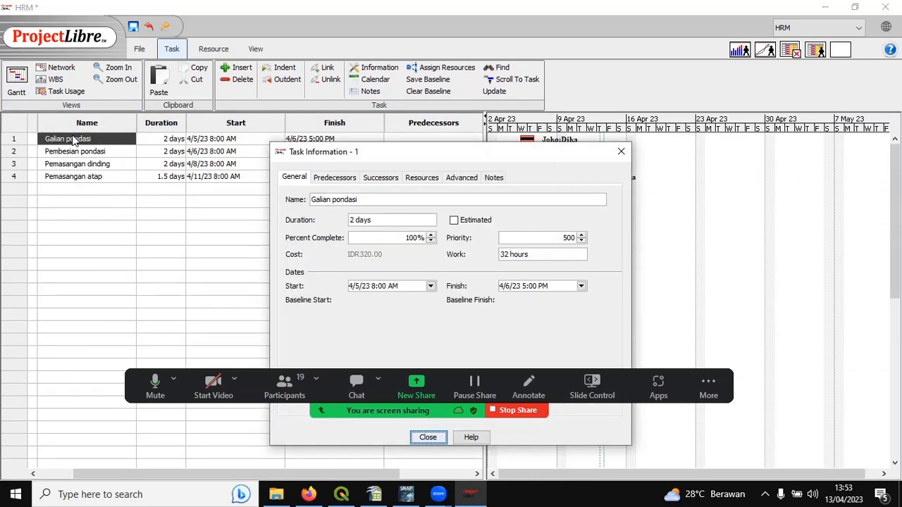
click(432, 242)
click(432, 242)
click(431, 242)
click(431, 242)
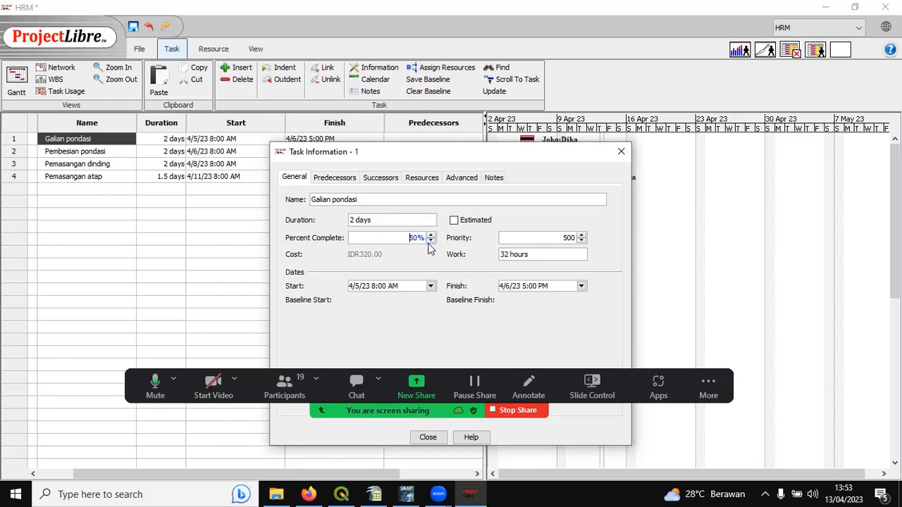
click(430, 438)
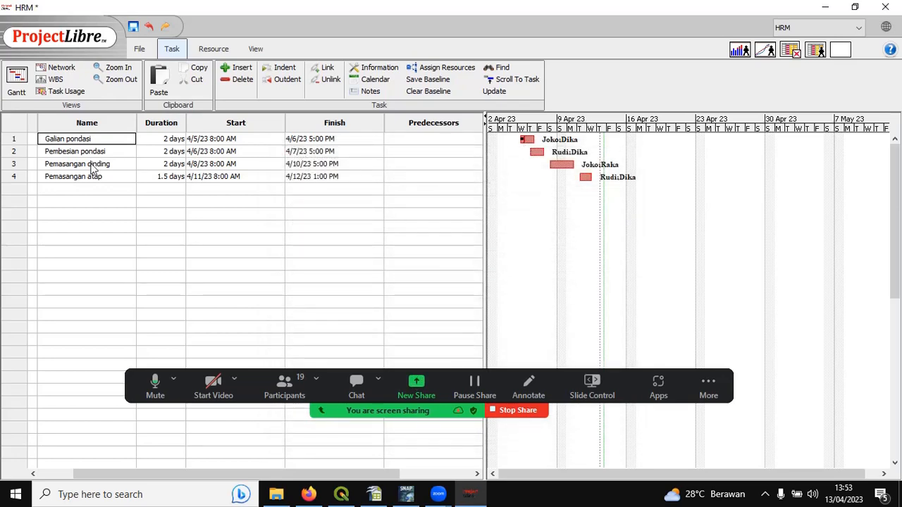
Step: Set the percent complete of Galian pondasi to 0%, leaving the duration not estimated, and close its task information
double_click(74, 140)
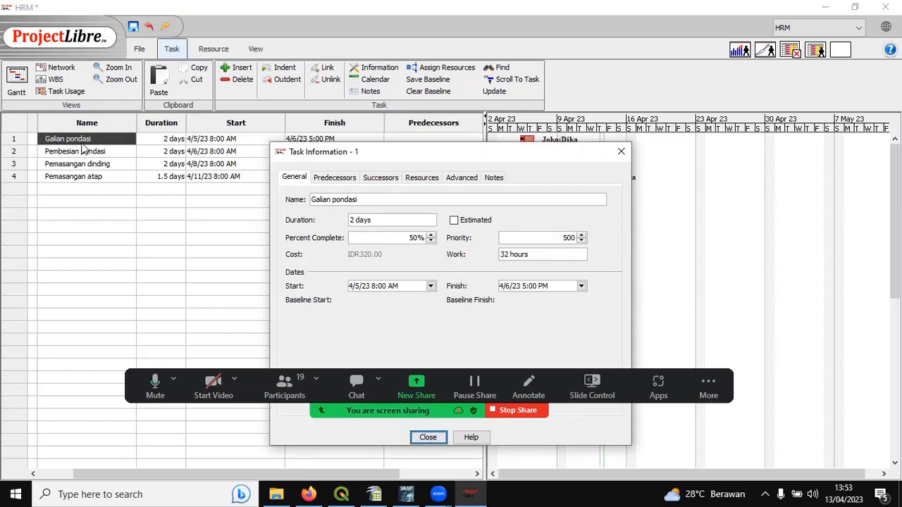
click(427, 438)
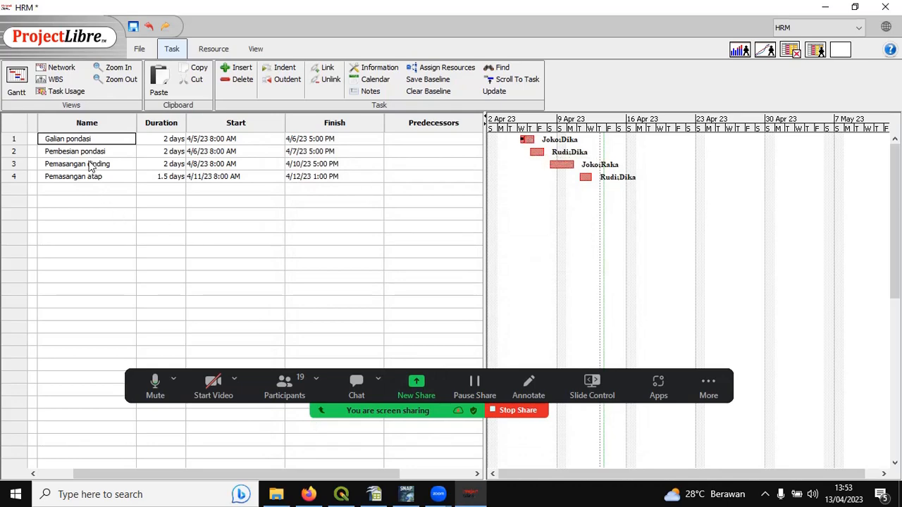
double_click(81, 140)
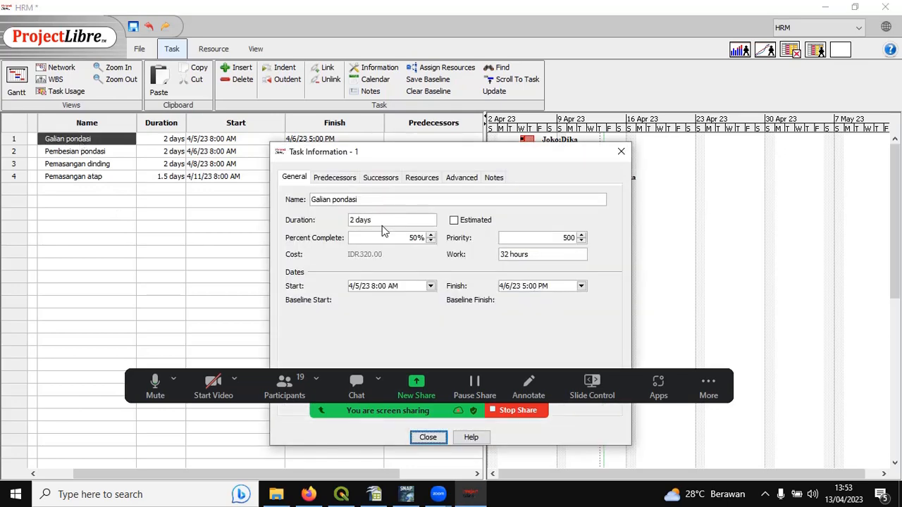
click(454, 221)
click(454, 221)
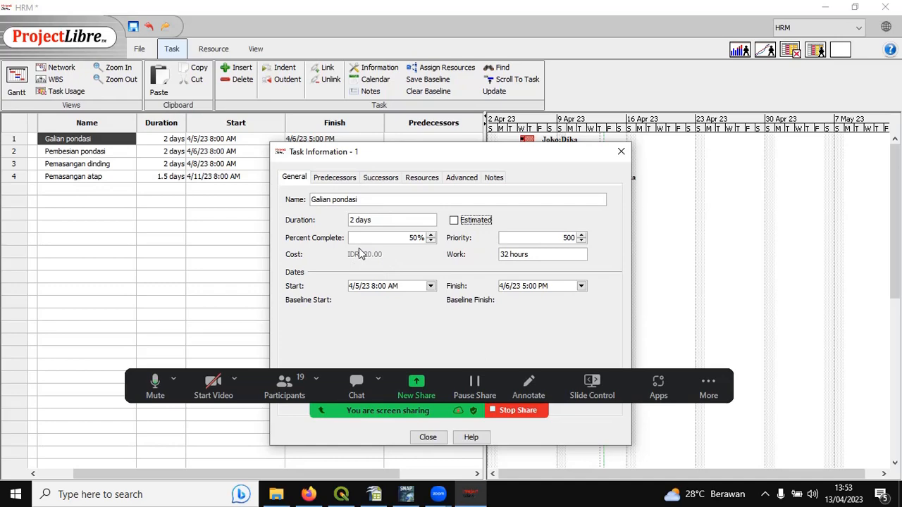
click(420, 238)
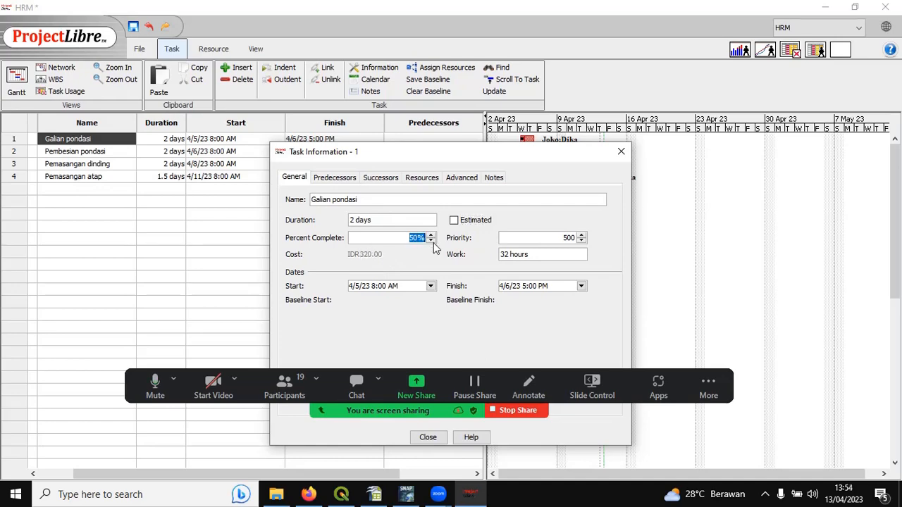
text(0)
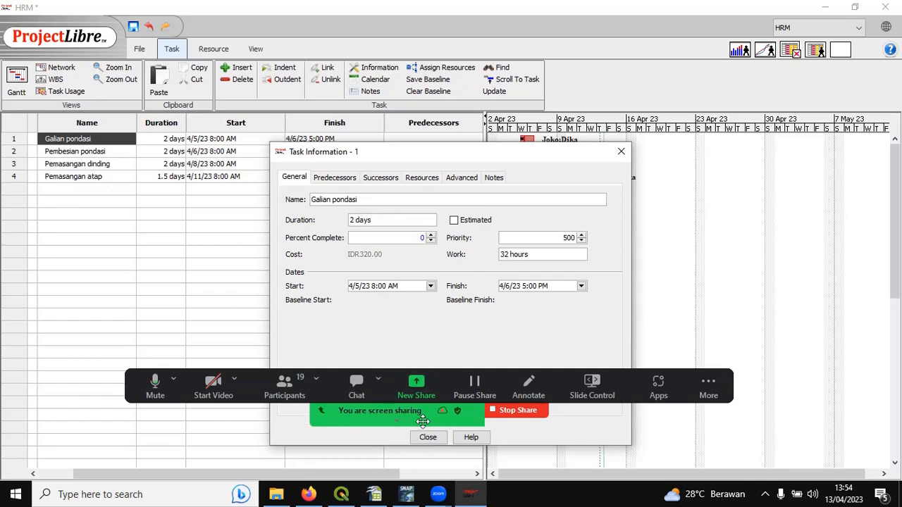
drag(393, 151, 283, 52)
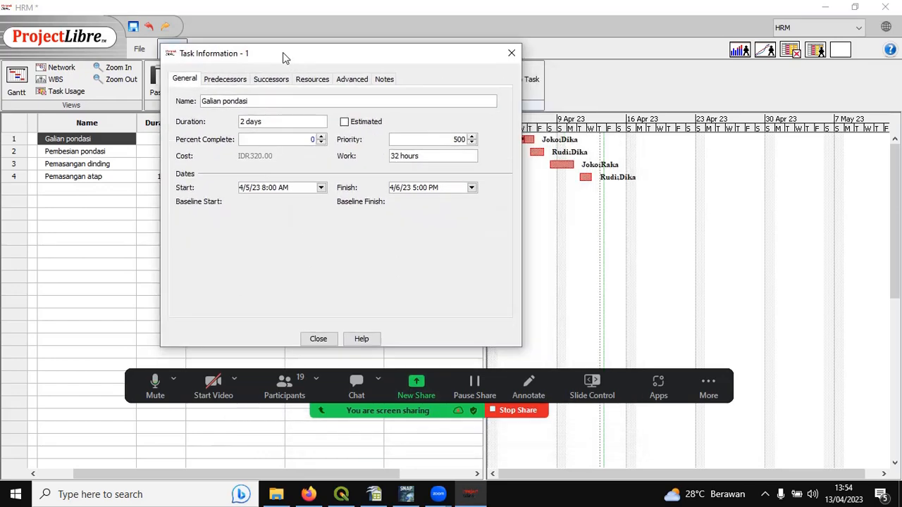
click(318, 339)
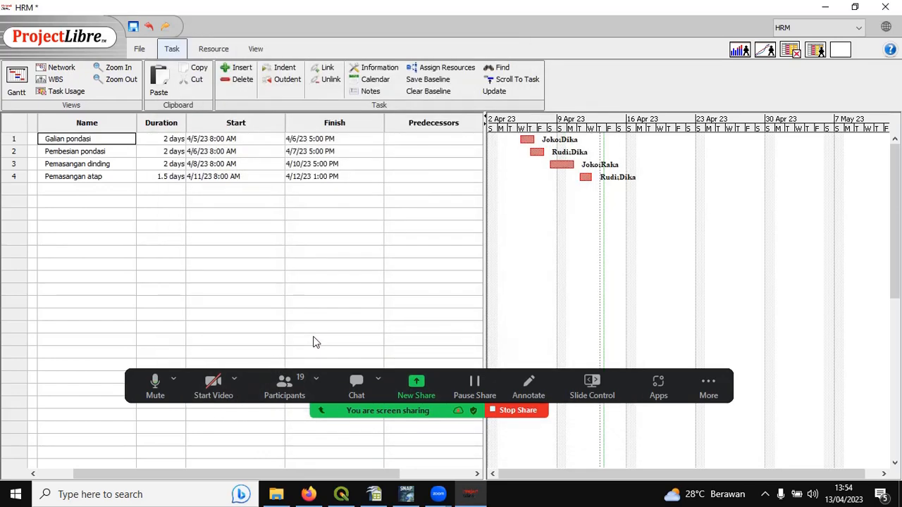
Step: Examine the predecessors, successors, resources, advanced settings and notes of Galian pondasi in its task information, and close it
double_click(75, 140)
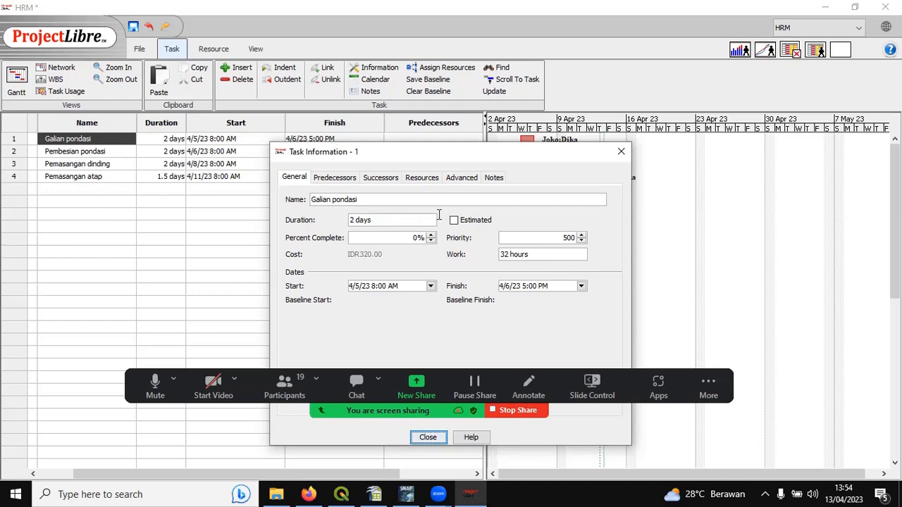
click(338, 178)
click(387, 181)
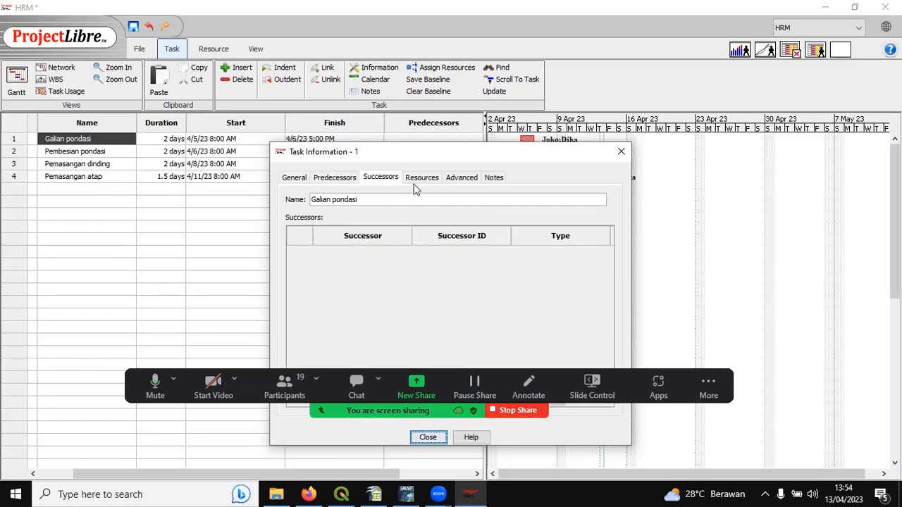
click(422, 178)
click(459, 180)
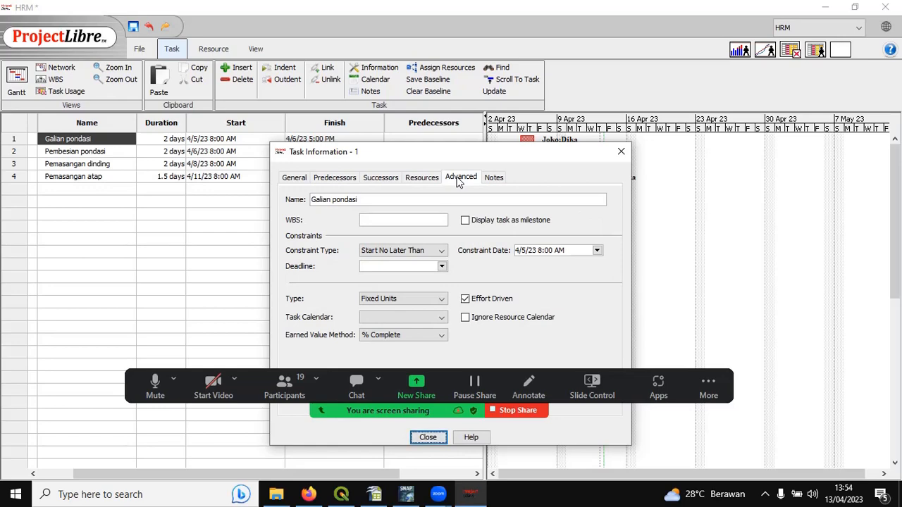
click(496, 181)
click(455, 181)
click(422, 178)
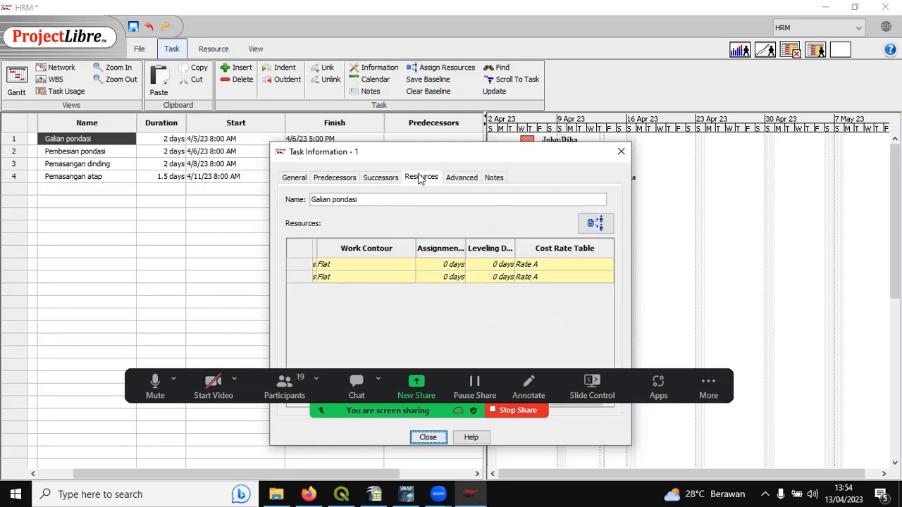
click(381, 179)
click(338, 182)
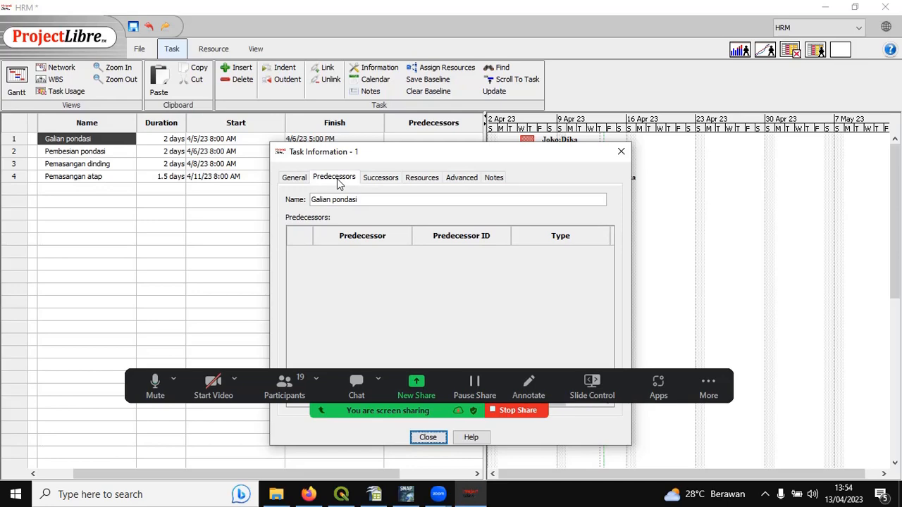
click(294, 179)
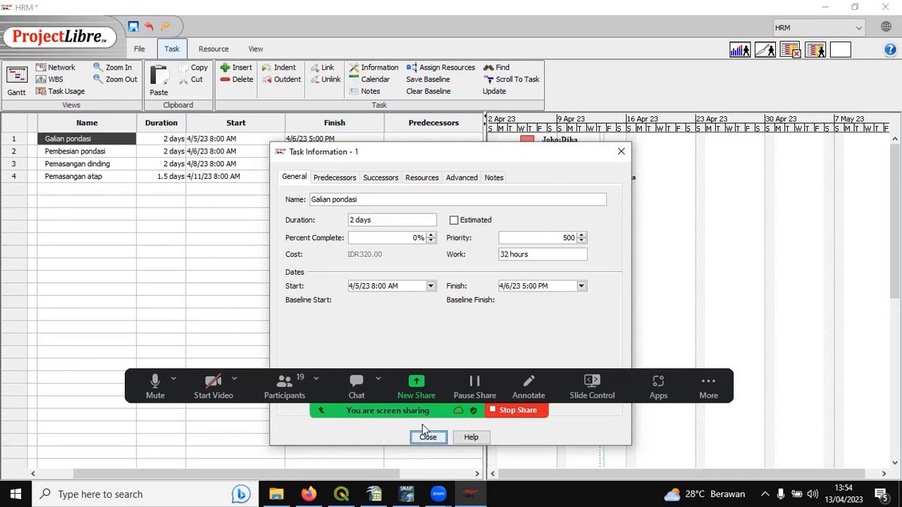
click(333, 178)
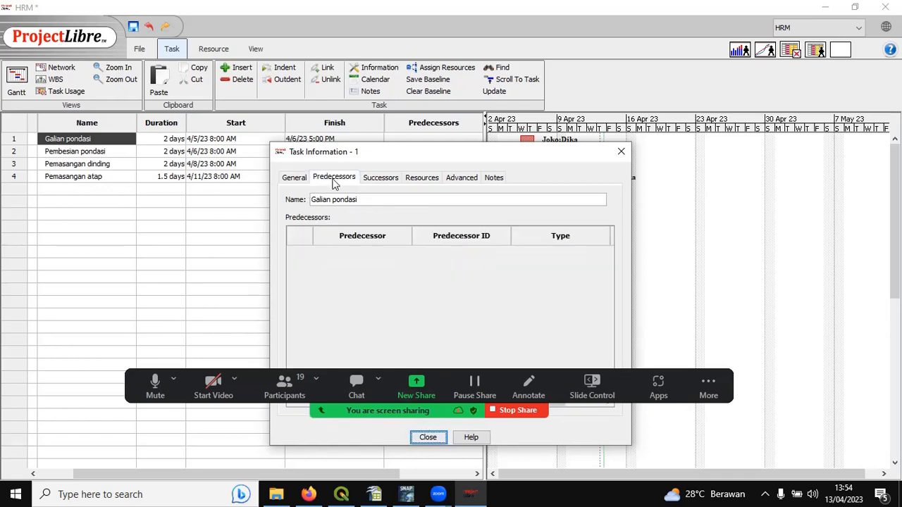
click(384, 179)
click(421, 178)
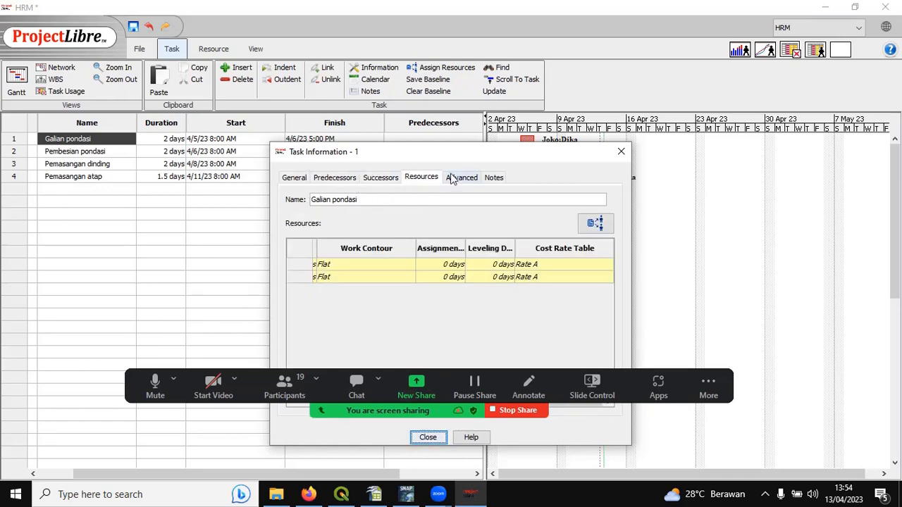
click(455, 178)
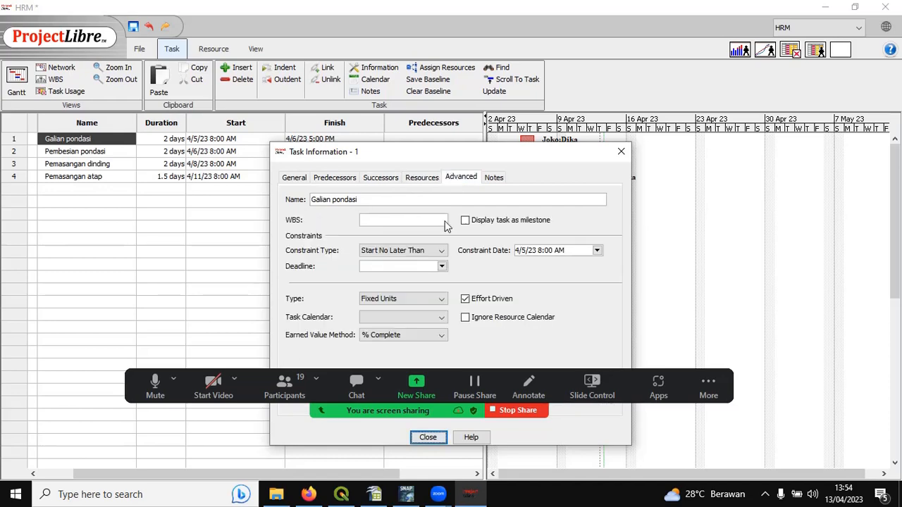
click(428, 438)
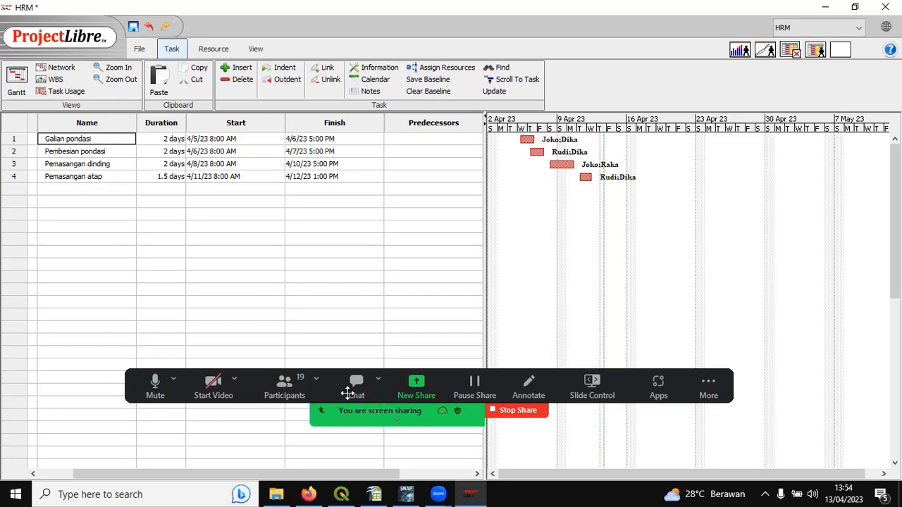
click(67, 215)
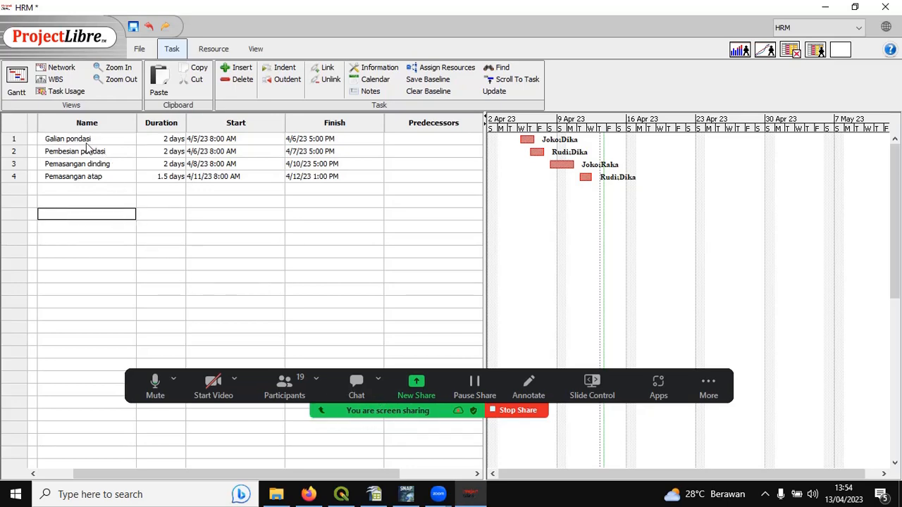
double_click(86, 140)
double_click(84, 153)
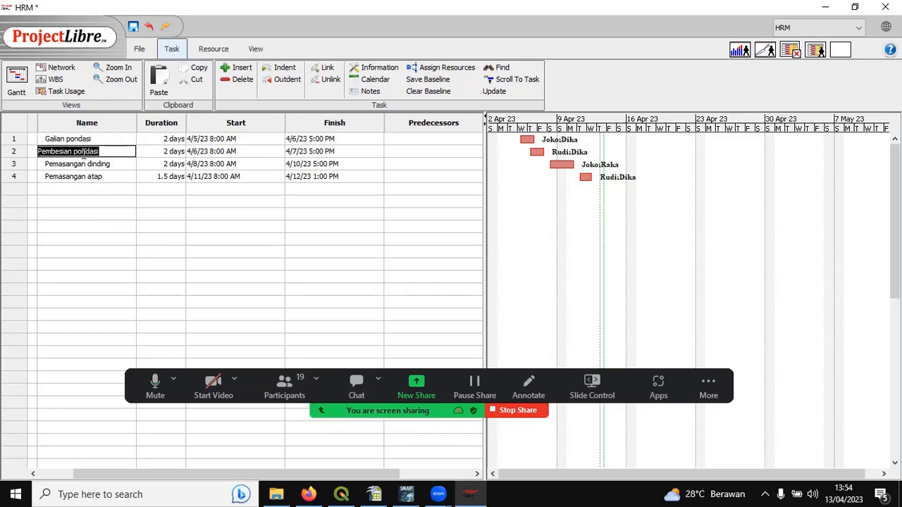
double_click(93, 139)
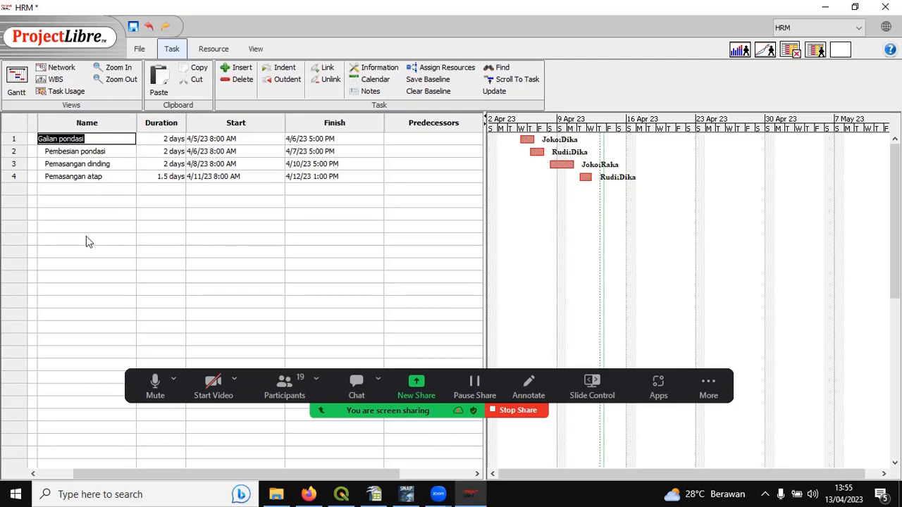
Step: Show the network diagram and arrange the four task boxes in one horizontal row, from Galian pondasi to Pemasangan atap
click(263, 49)
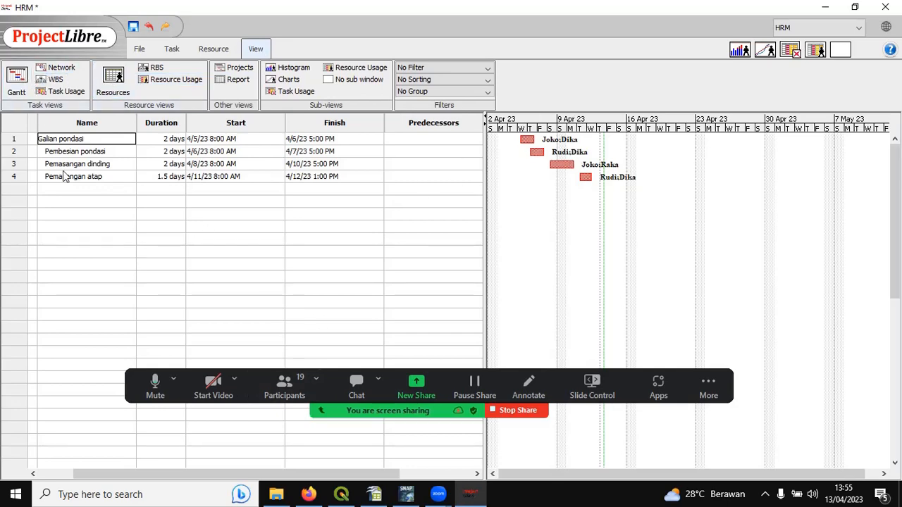
click(61, 69)
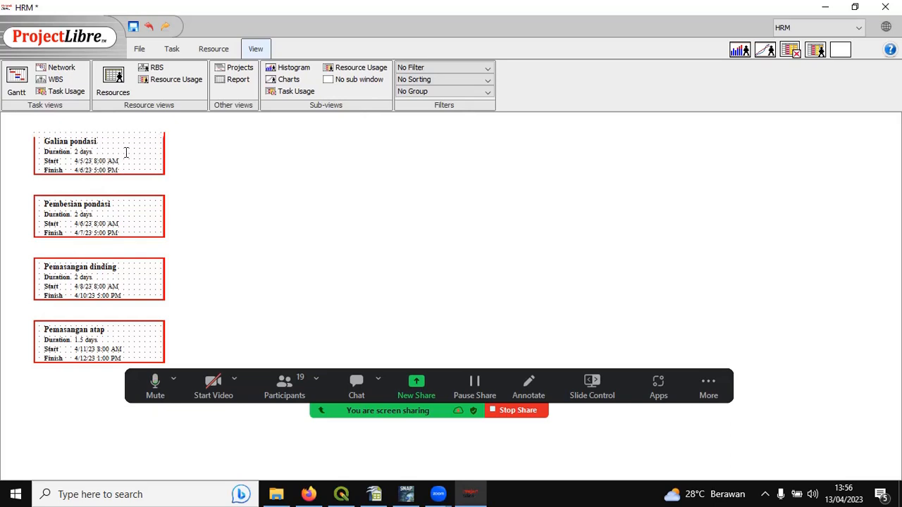
click(121, 176)
drag(121, 175, 214, 173)
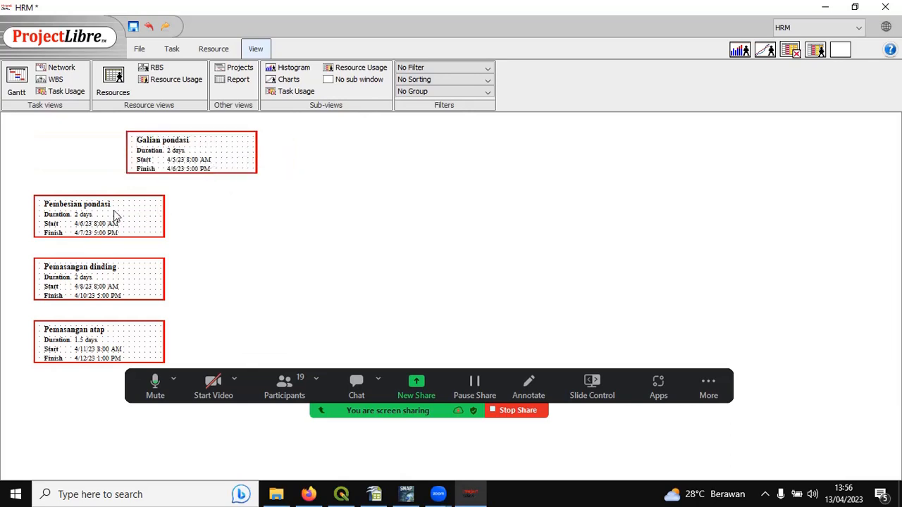
drag(119, 196, 207, 199)
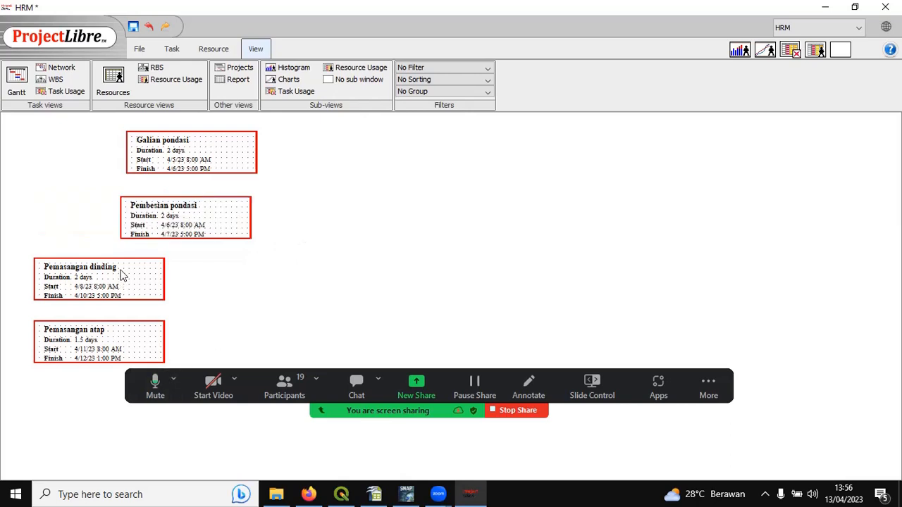
mouse_move(215, 257)
mouse_down()
mouse_move(240, 253)
mouse_move(231, 255)
mouse_up()
drag(117, 319, 226, 328)
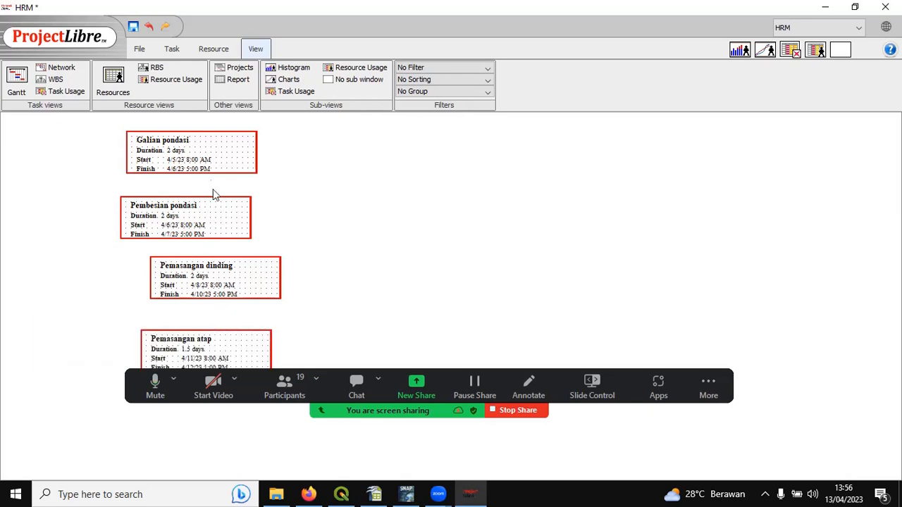
drag(212, 134, 138, 175)
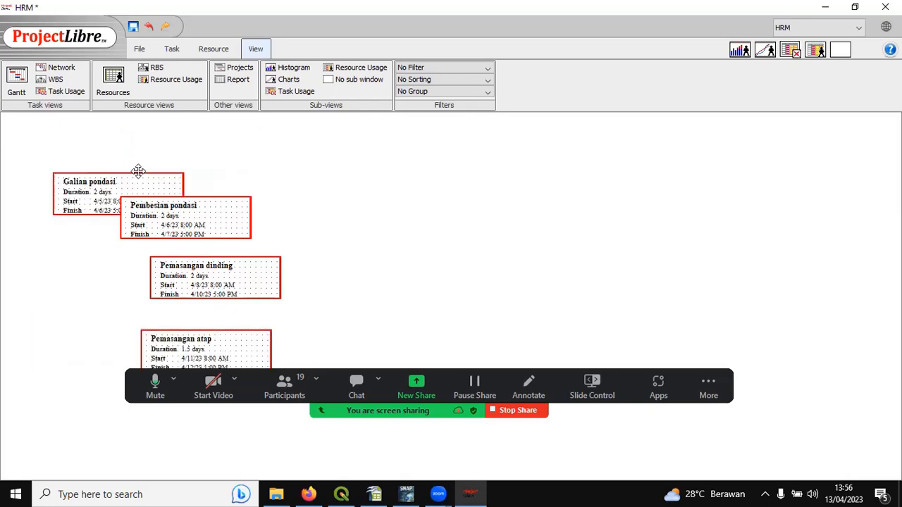
drag(227, 203, 367, 173)
drag(211, 258, 501, 173)
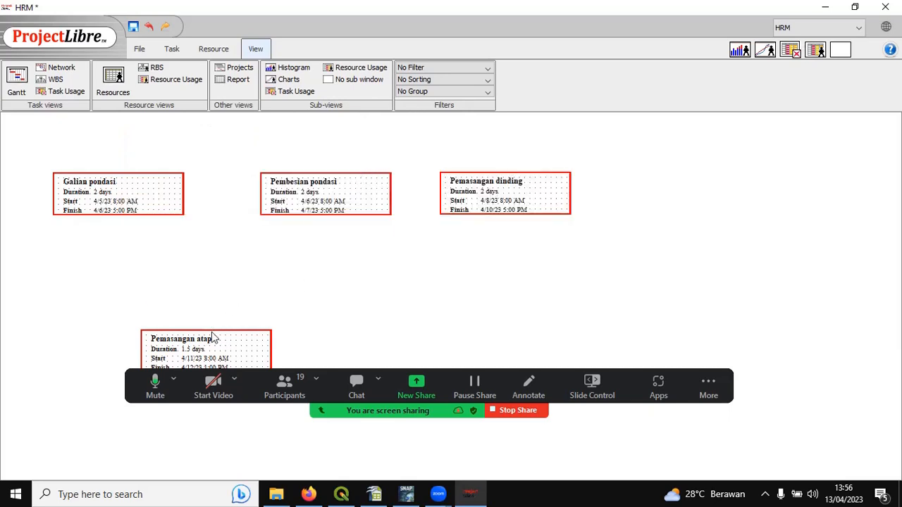
drag(213, 338, 695, 176)
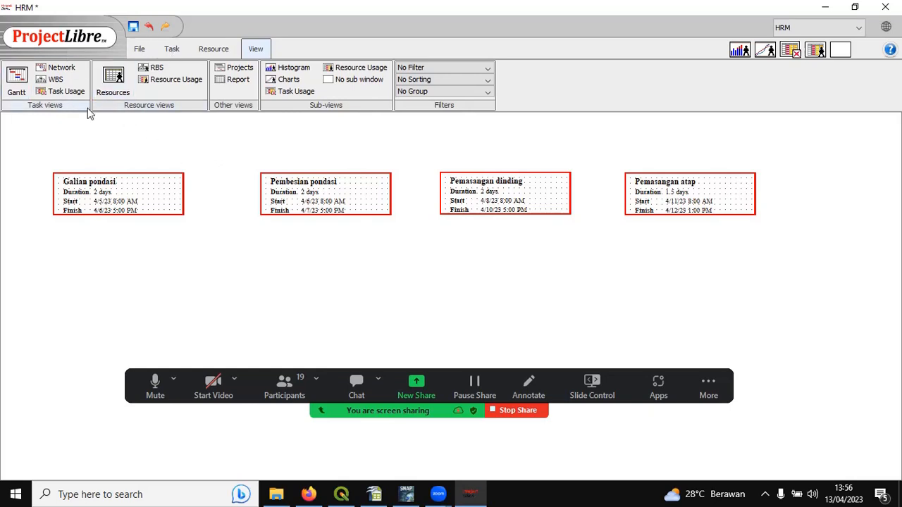
Step: View the WBS chart, switch to the task usage view, and review the resources listed under each of the four tasks
click(56, 80)
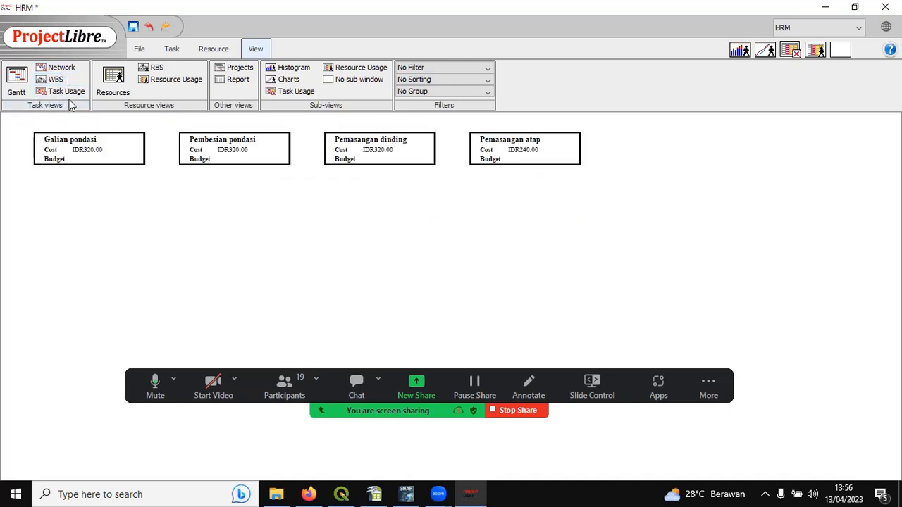
click(69, 93)
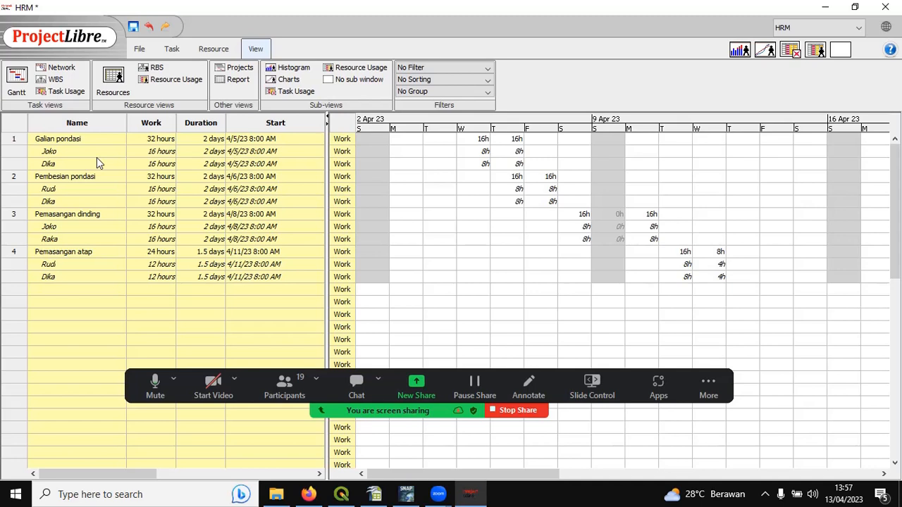
click(55, 152)
click(58, 165)
click(83, 189)
click(83, 202)
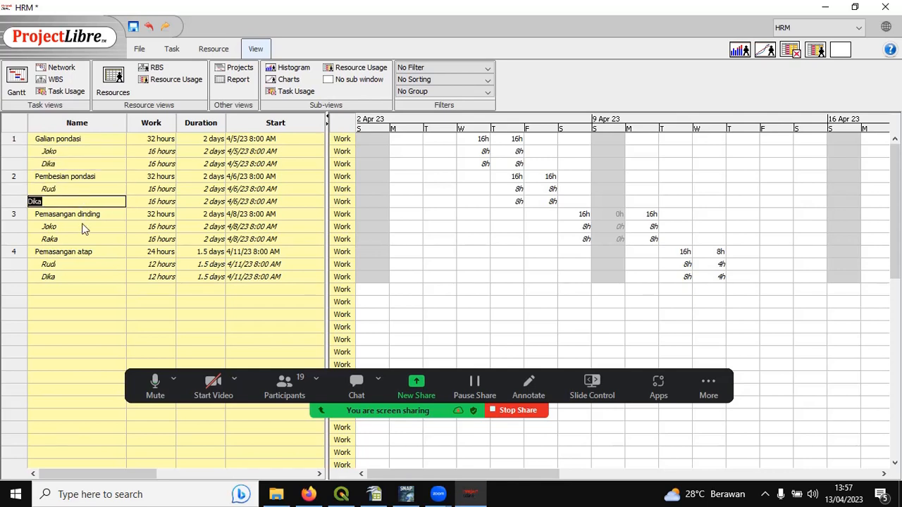
click(84, 227)
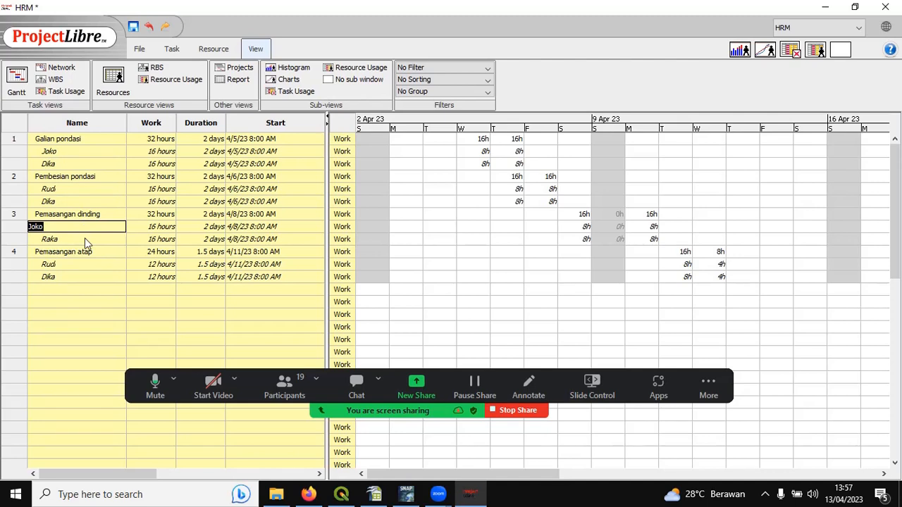
click(86, 239)
click(82, 264)
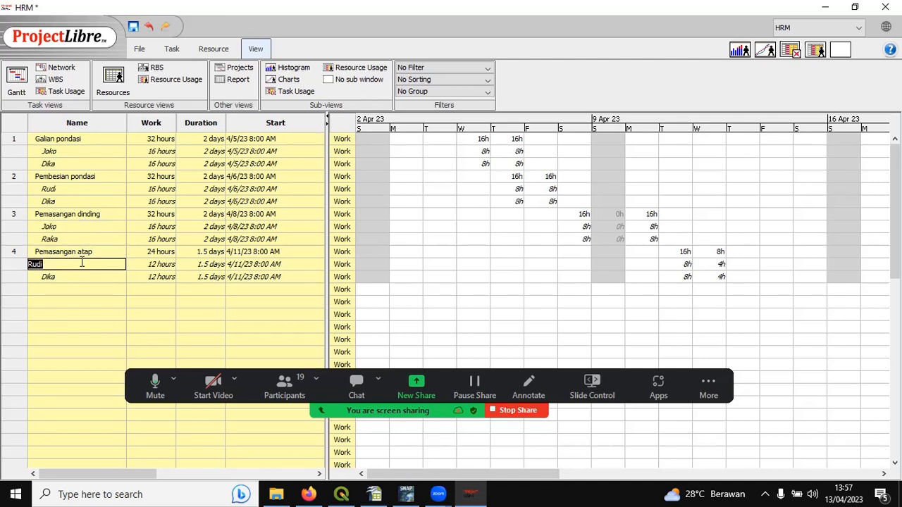
click(74, 276)
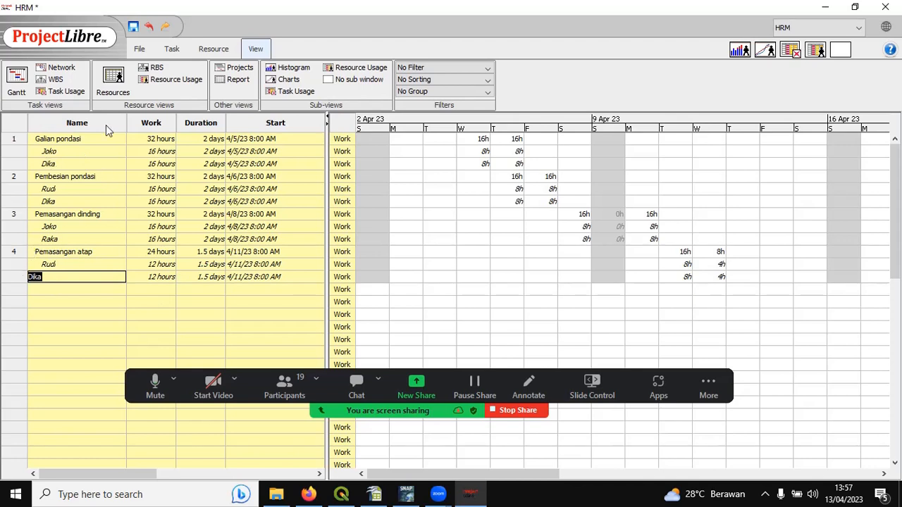
Step: Compare the total work hours of Galian pondasi with the work hours of its two assigned resources
click(155, 141)
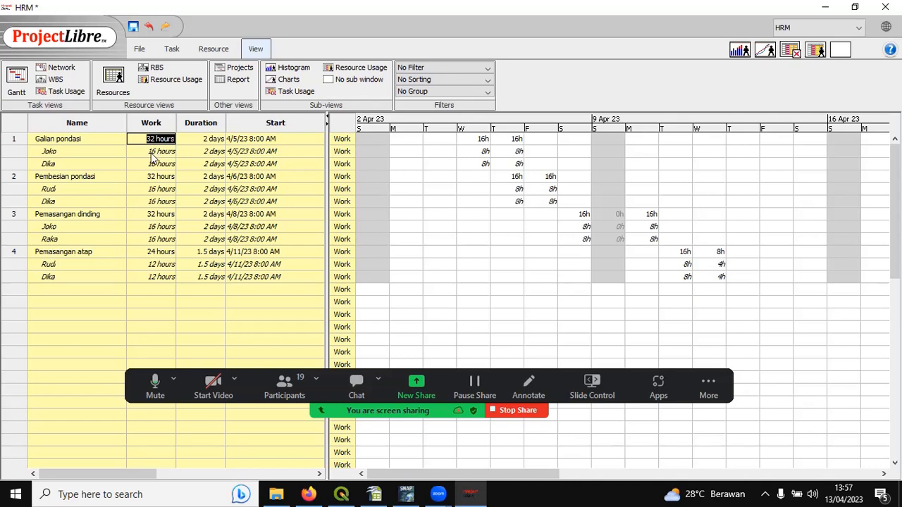
click(151, 154)
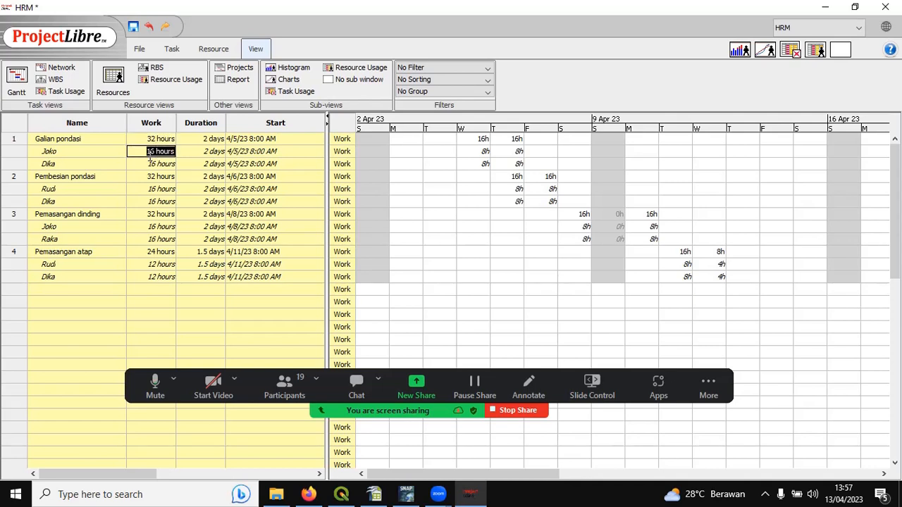
click(155, 141)
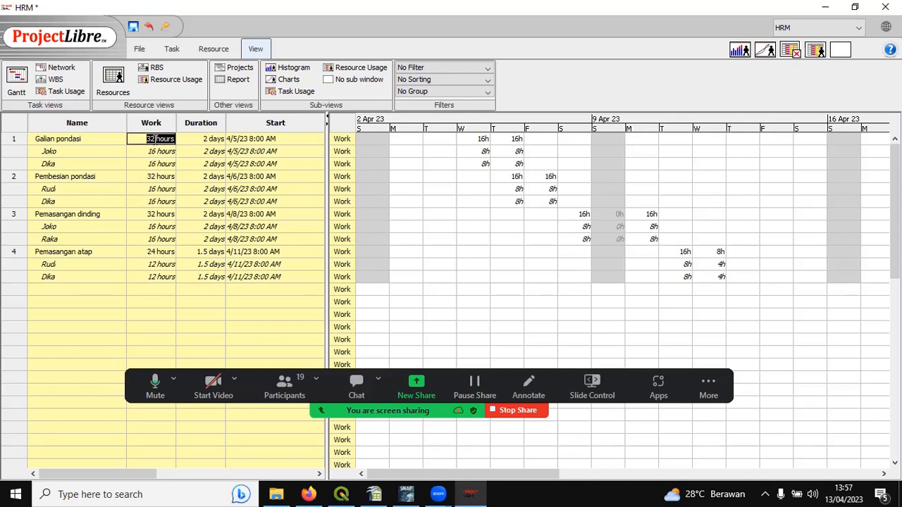
click(133, 152)
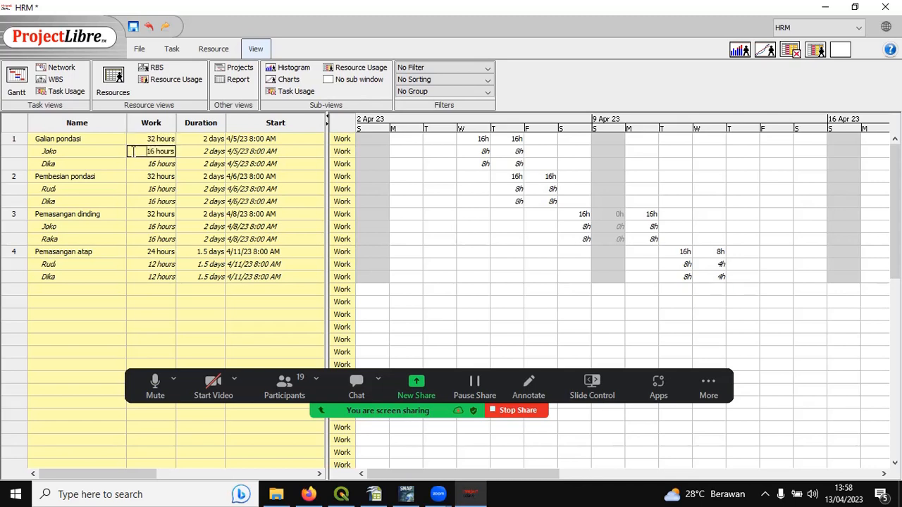
click(143, 163)
click(144, 164)
click(147, 152)
click(144, 164)
click(145, 150)
click(140, 163)
click(144, 150)
click(140, 162)
click(141, 151)
click(140, 164)
click(144, 151)
Step: Review the work hours of Pemasangan atap and its two resources, plus the finish and work contour columns of the usage table
click(147, 253)
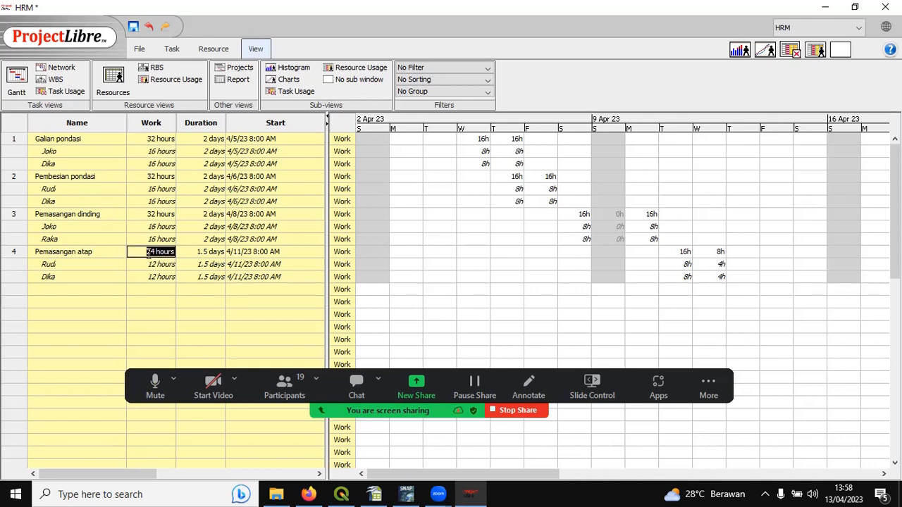
click(155, 265)
click(154, 278)
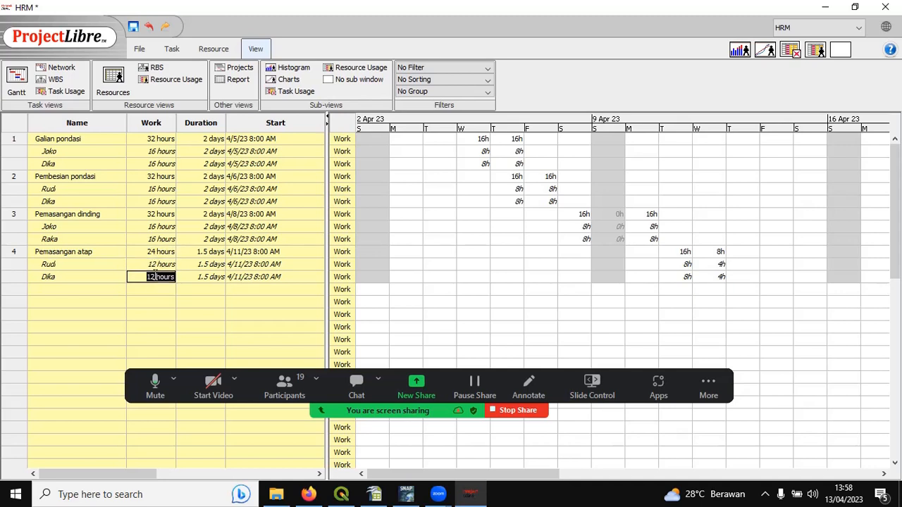
click(154, 268)
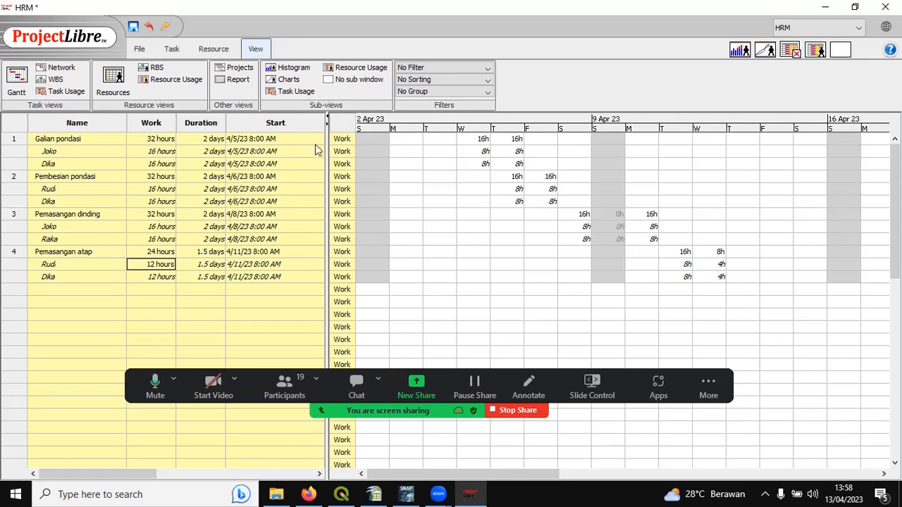
drag(327, 152, 483, 155)
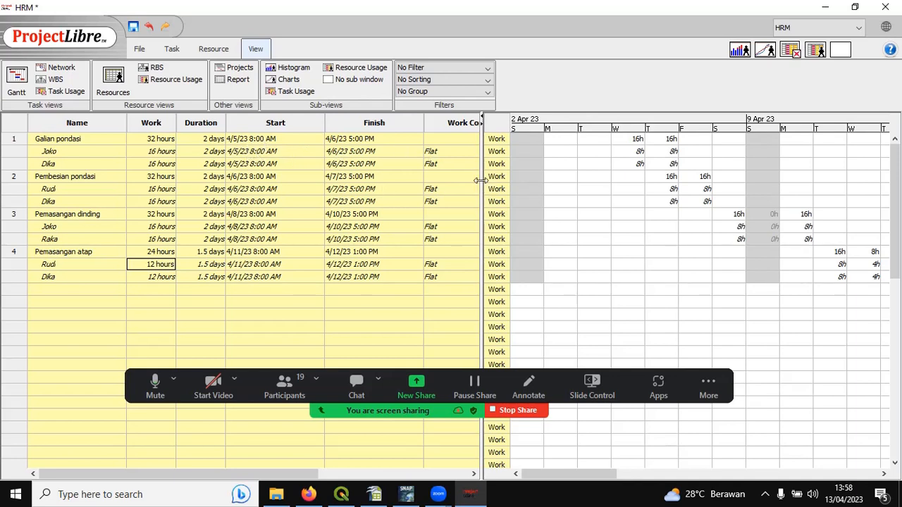
drag(483, 182, 310, 239)
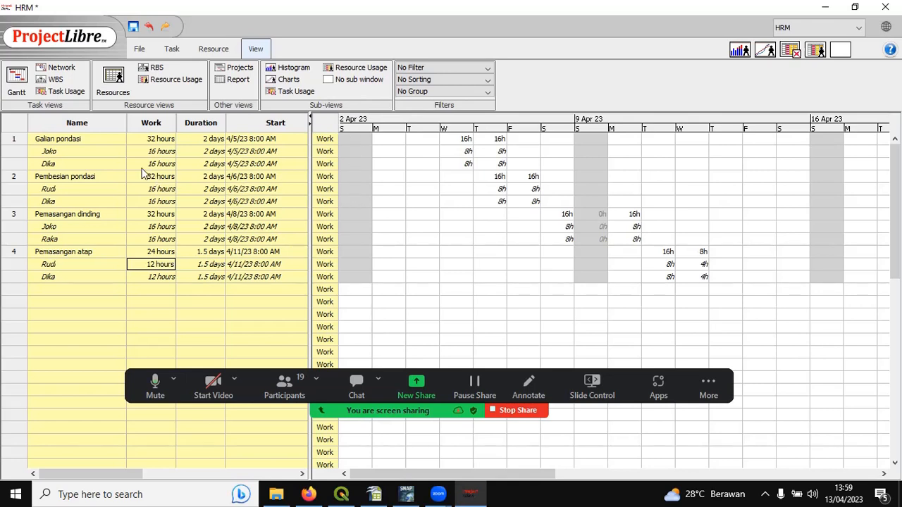
Step: Examine the daily work hours of Galian pondasi for Wednesday and Thursday in the first week of the usage timeline
double_click(65, 139)
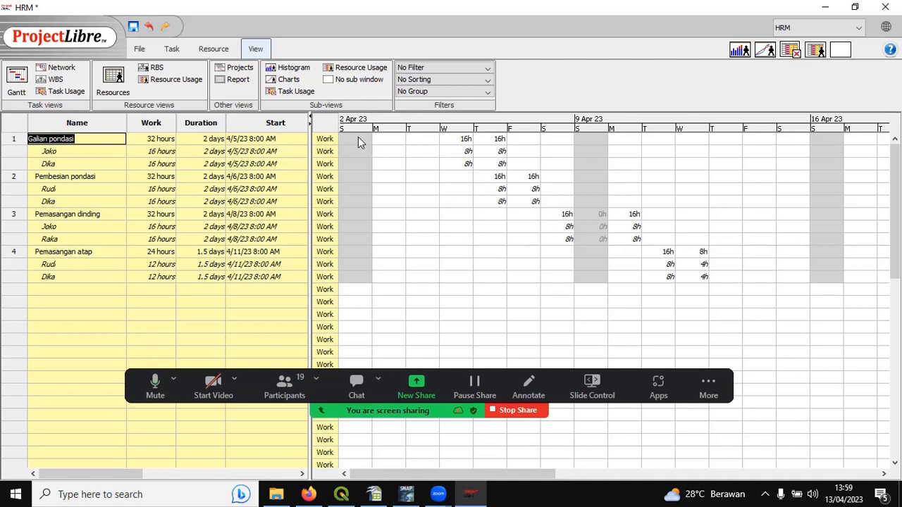
double_click(458, 139)
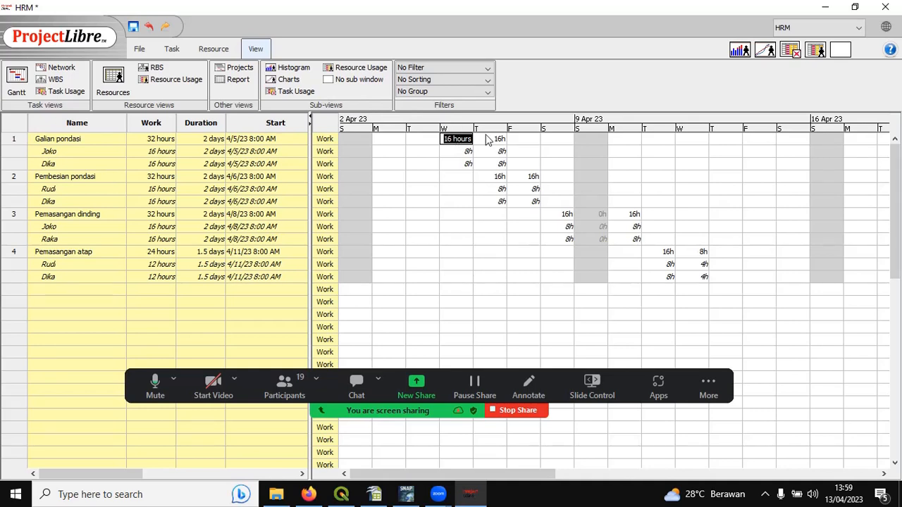
click(458, 141)
double_click(491, 140)
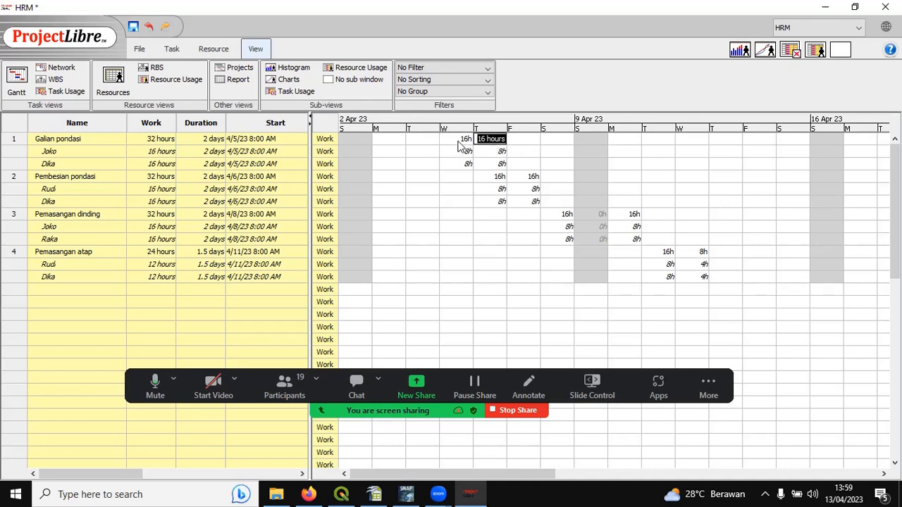
double_click(459, 140)
double_click(499, 139)
double_click(443, 140)
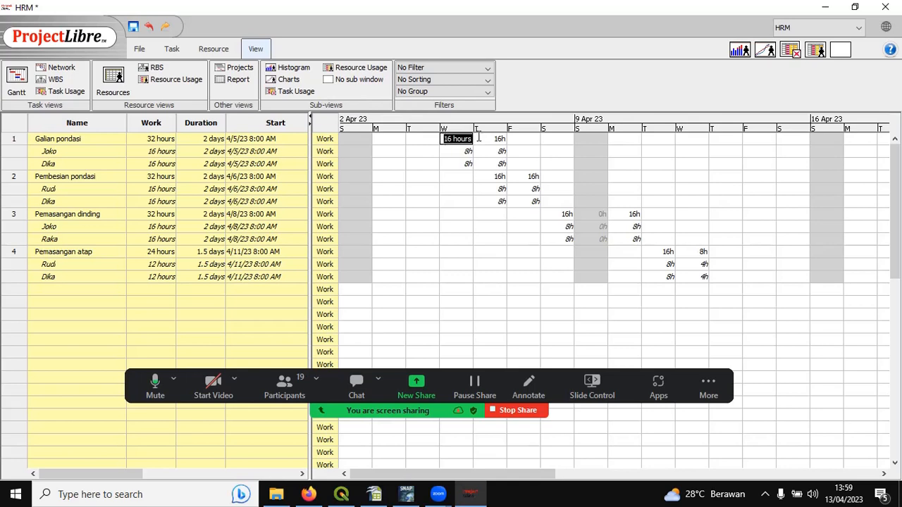
double_click(495, 139)
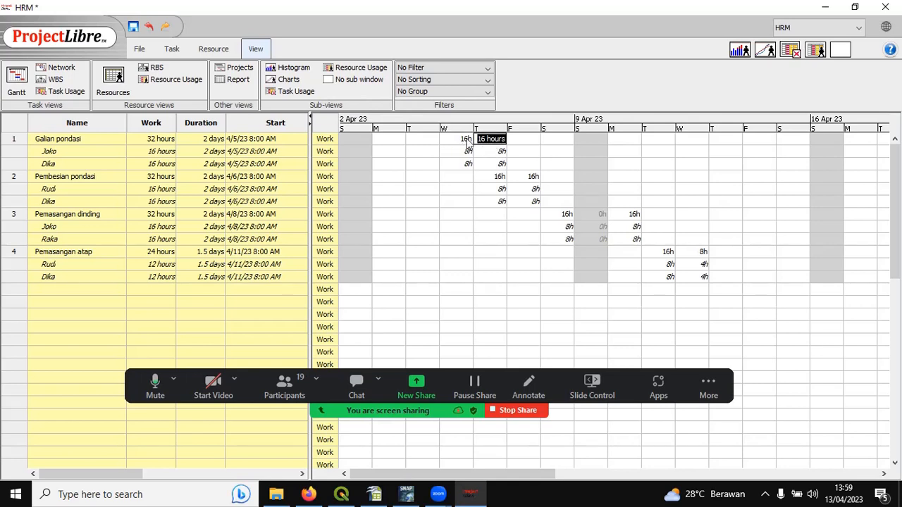
double_click(462, 139)
double_click(495, 141)
click(457, 140)
click(493, 140)
click(455, 140)
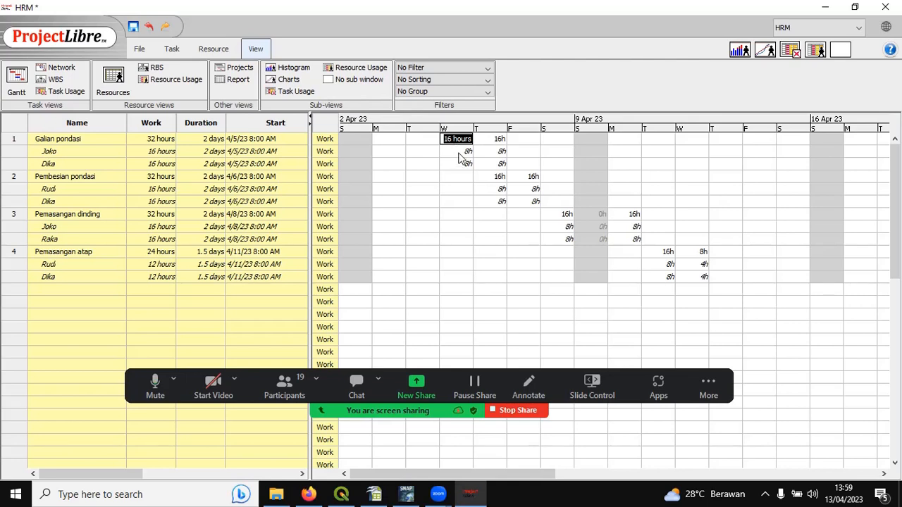
Step: Examine how the Wednesday and Thursday work hours of Galian pondasi are split between its two resources
click(458, 152)
click(493, 152)
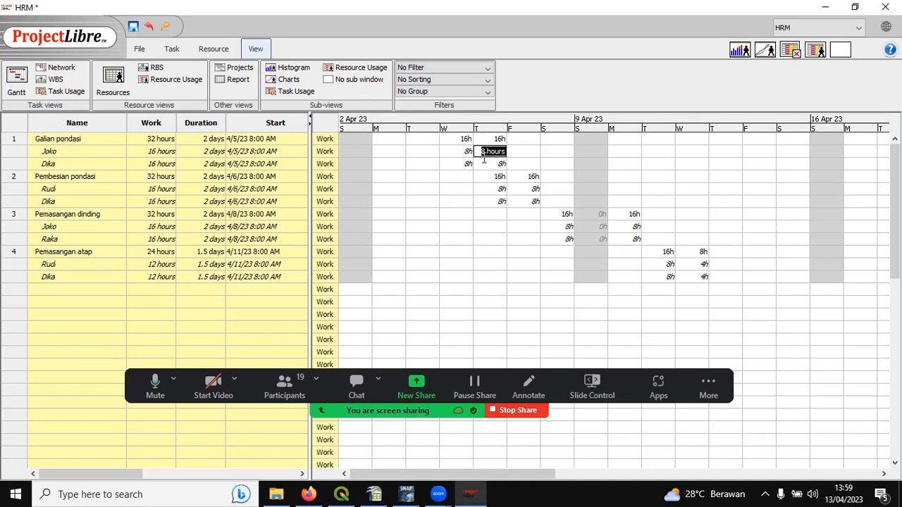
click(462, 165)
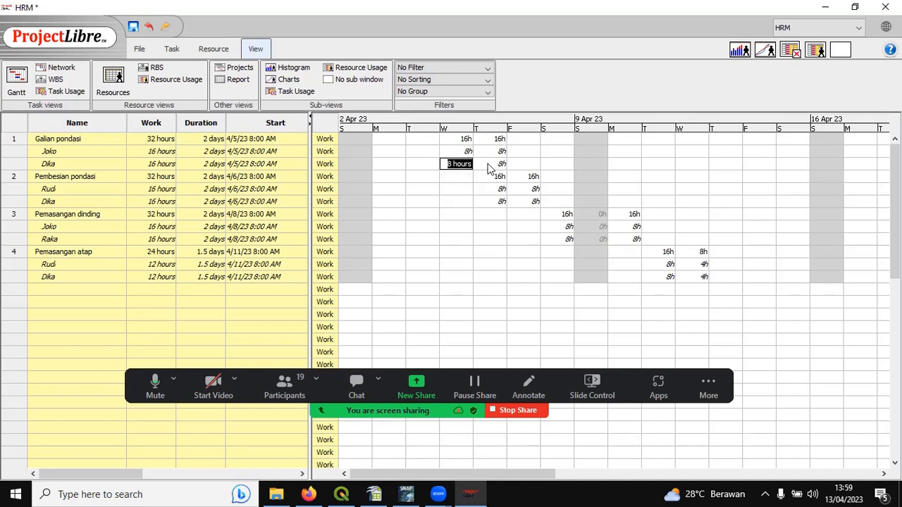
click(488, 165)
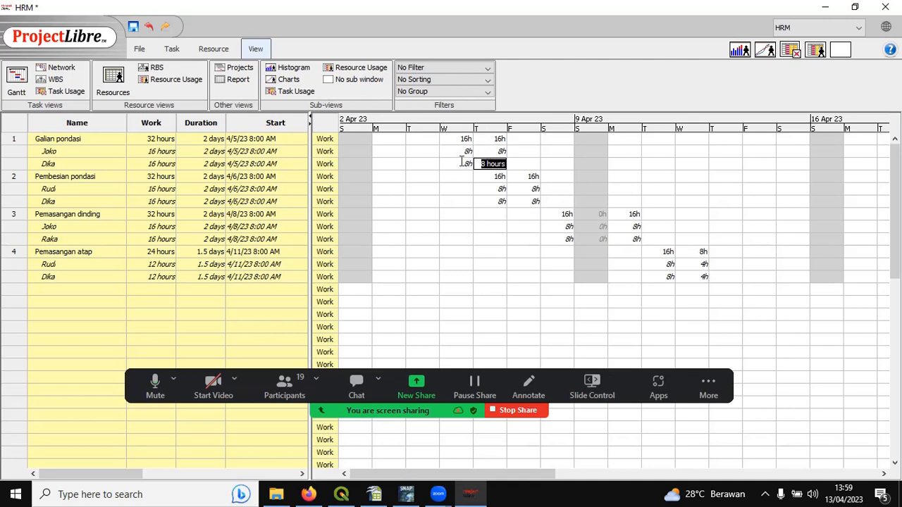
click(461, 165)
click(454, 152)
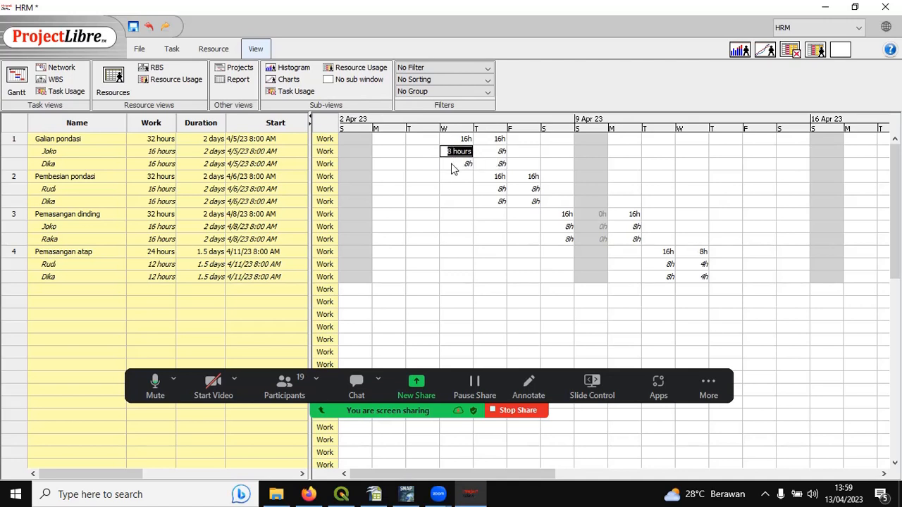
click(455, 164)
click(453, 149)
click(457, 164)
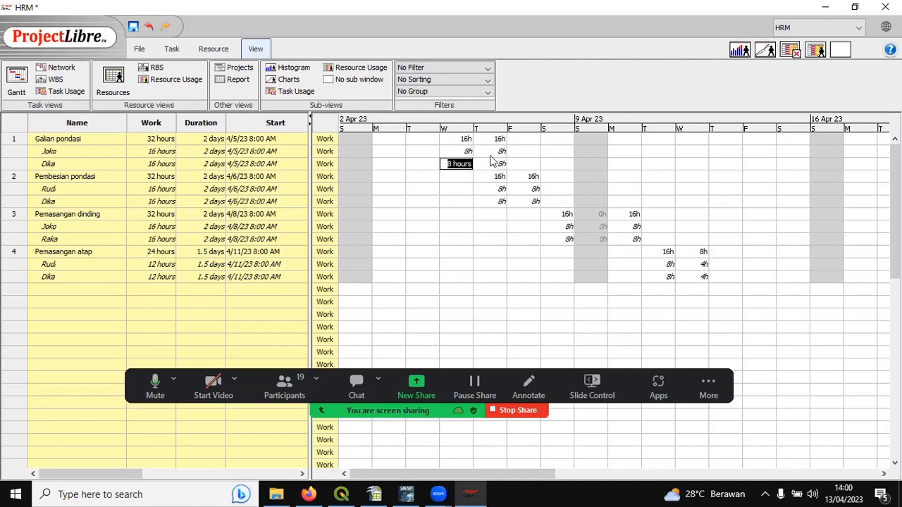
click(493, 151)
click(491, 164)
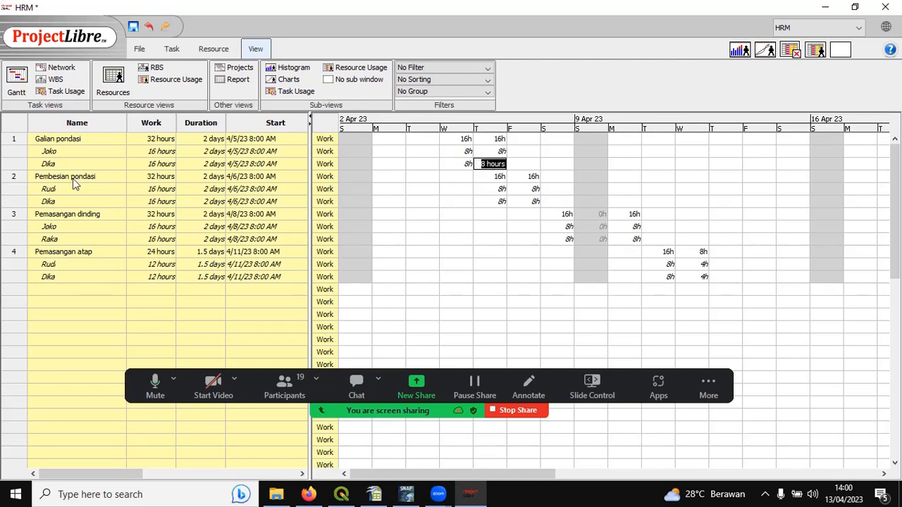
Step: Examine the daily work hours of Pembesian pondasi and its resources, plus the second-Wednesday hours of Pemasangan atap's two resources
click(492, 177)
click(533, 181)
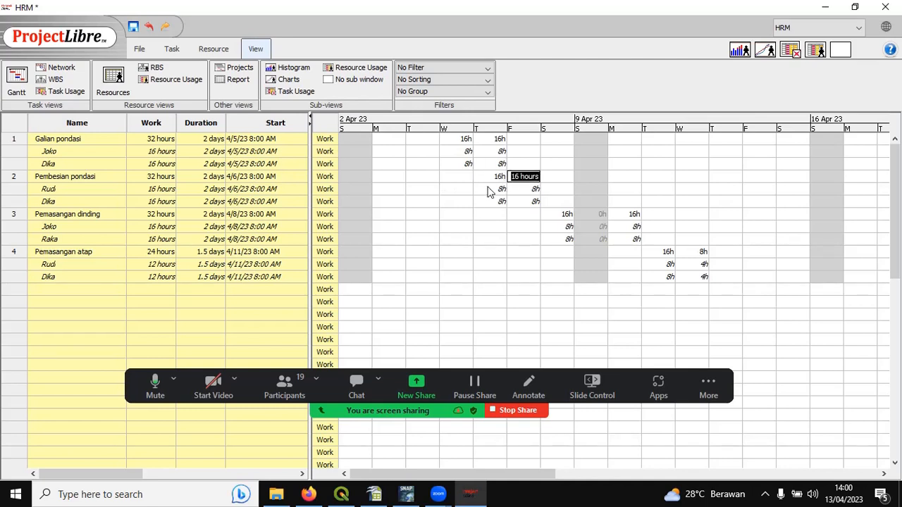
click(489, 190)
click(491, 203)
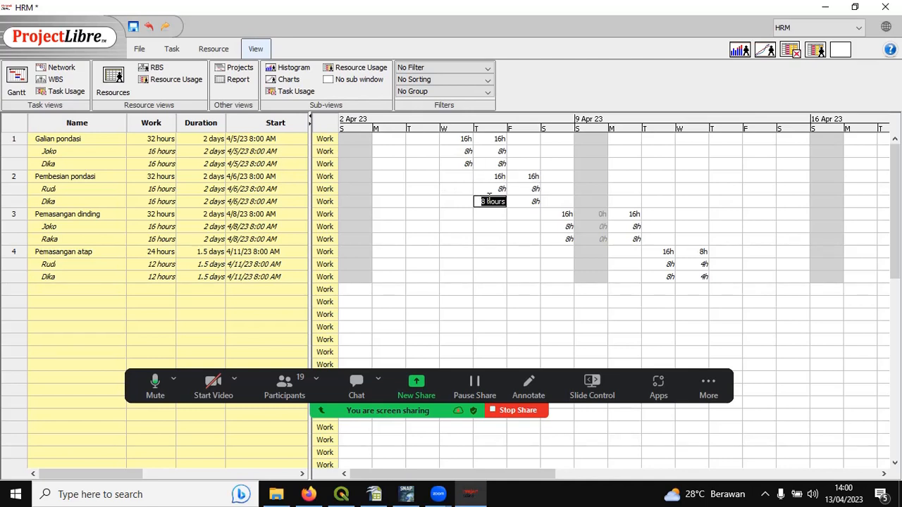
click(527, 200)
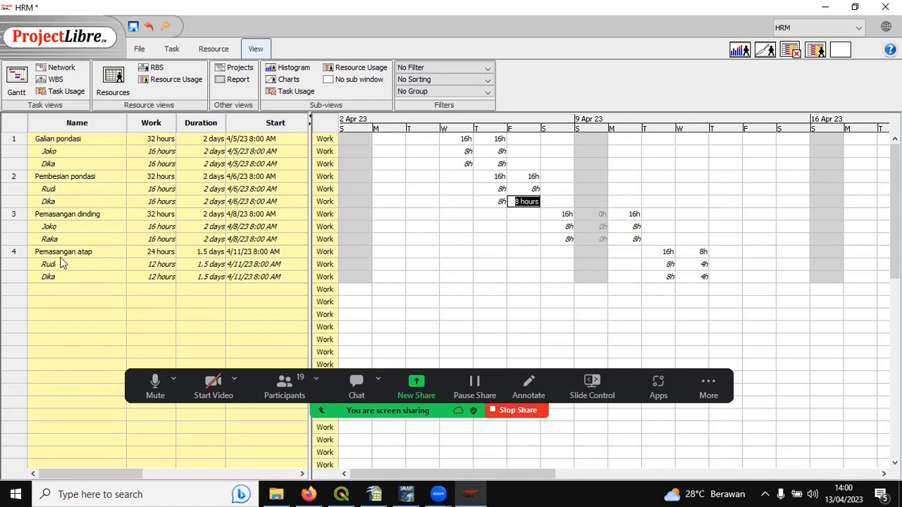
click(681, 265)
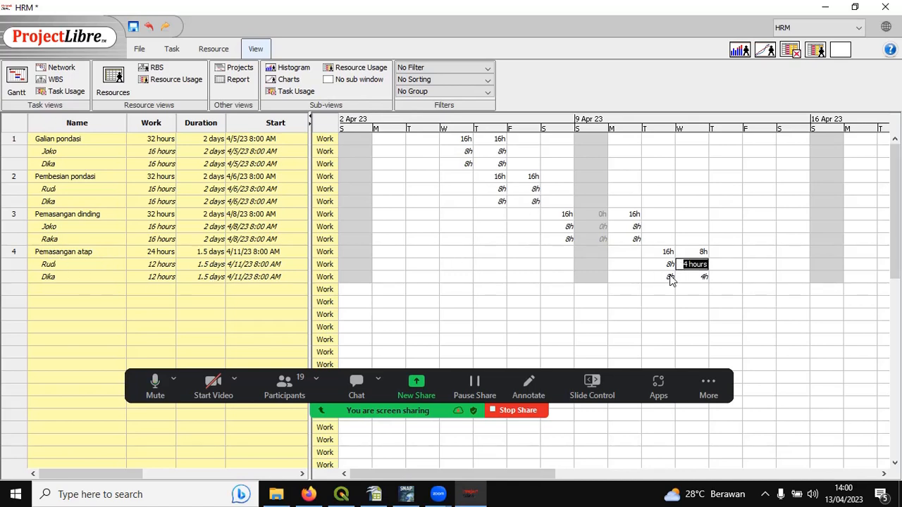
click(680, 277)
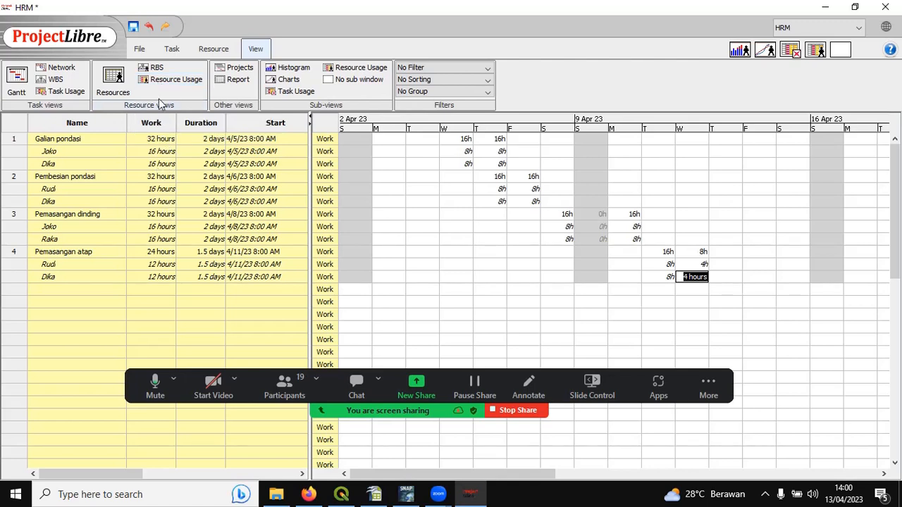
Step: Review the resource breakdown structure, the resource usage table and the projects overview in turn
click(157, 68)
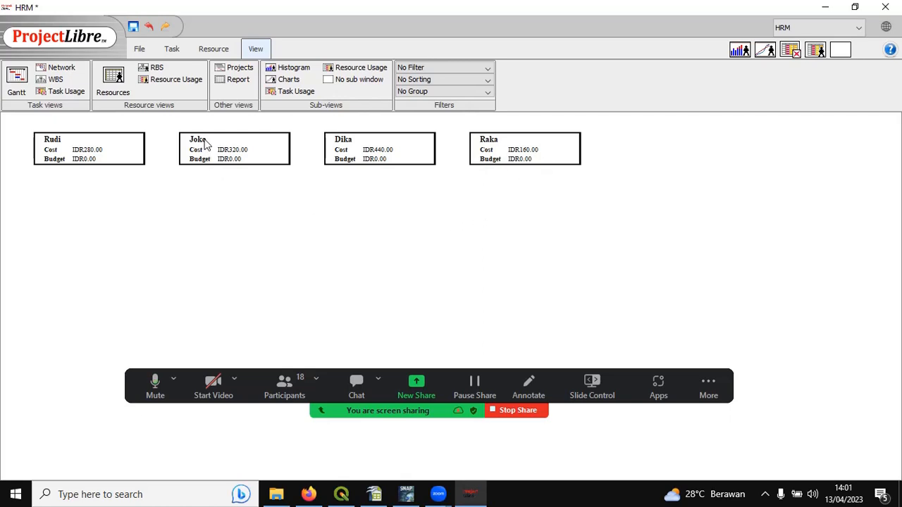
click(169, 86)
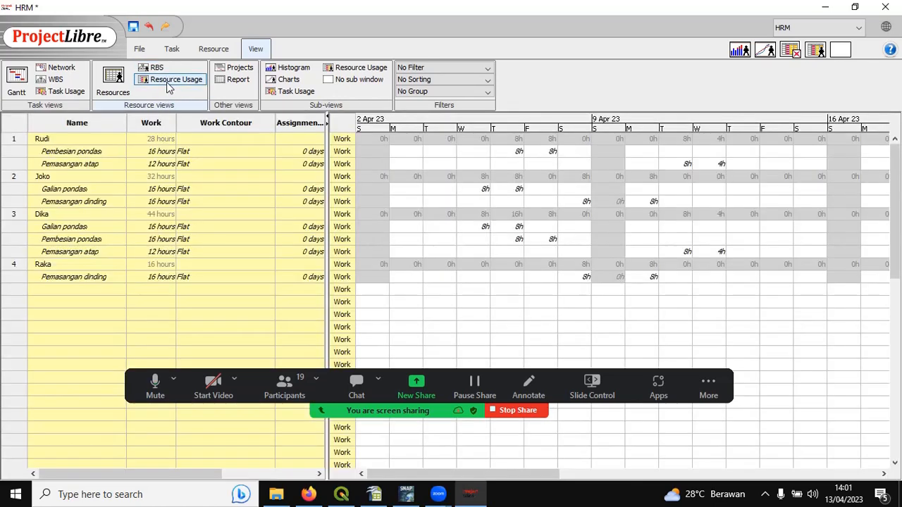
click(227, 70)
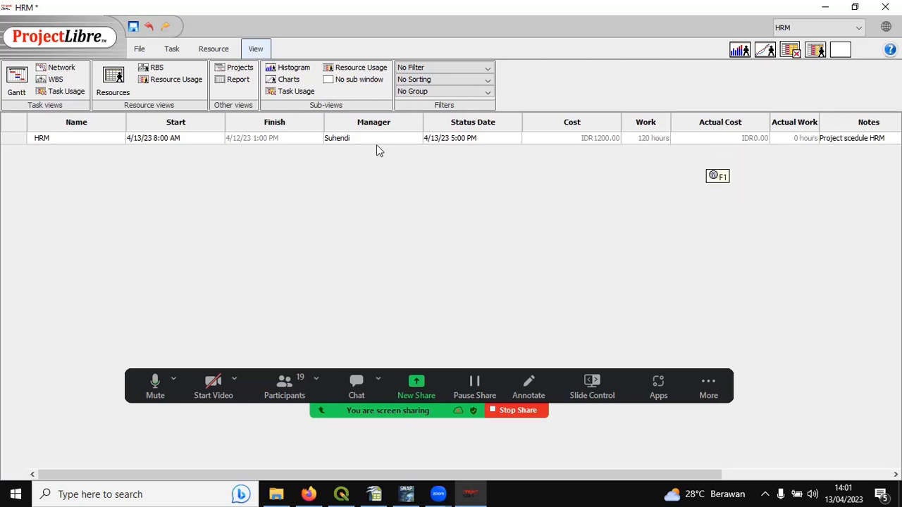
Step: Open the Project Details report and read through its dates, duration, work, costs and notes sections
click(238, 81)
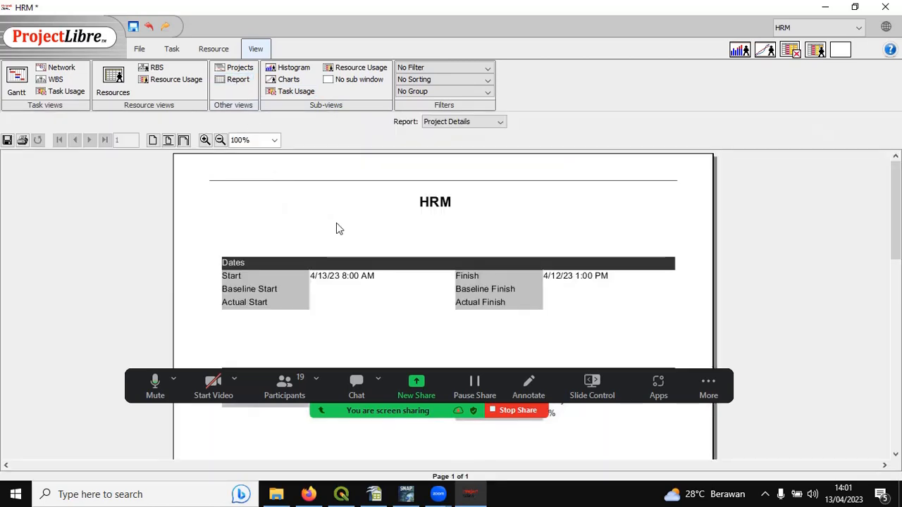
scroll(336, 227, down, 1)
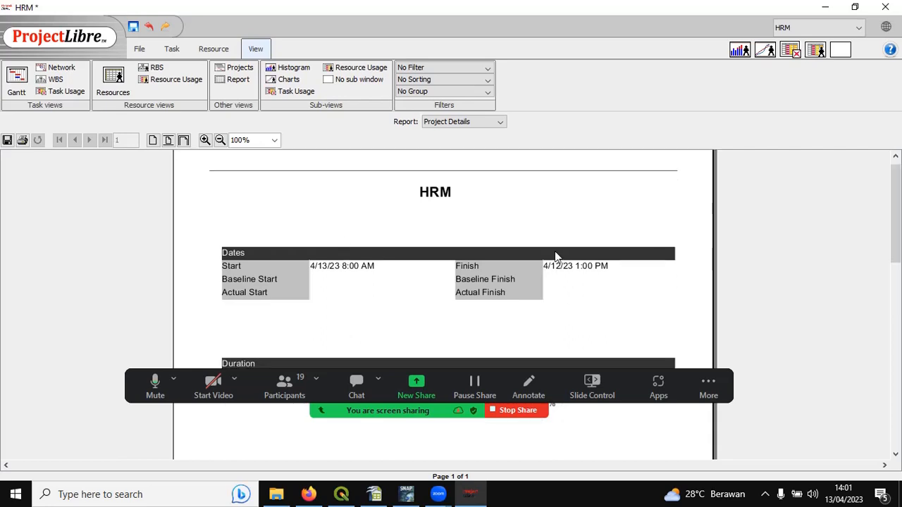
scroll(554, 253, down, 5)
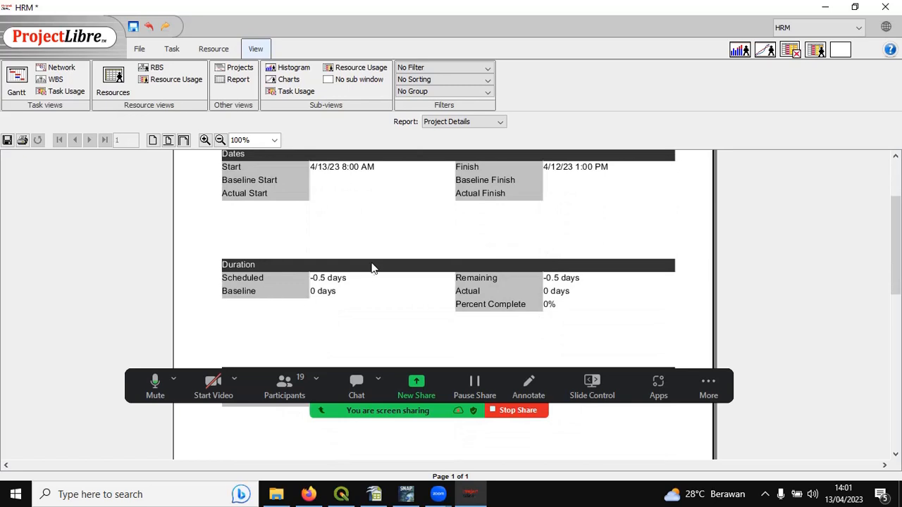
scroll(374, 267, down, 3)
scroll(373, 268, down, 1)
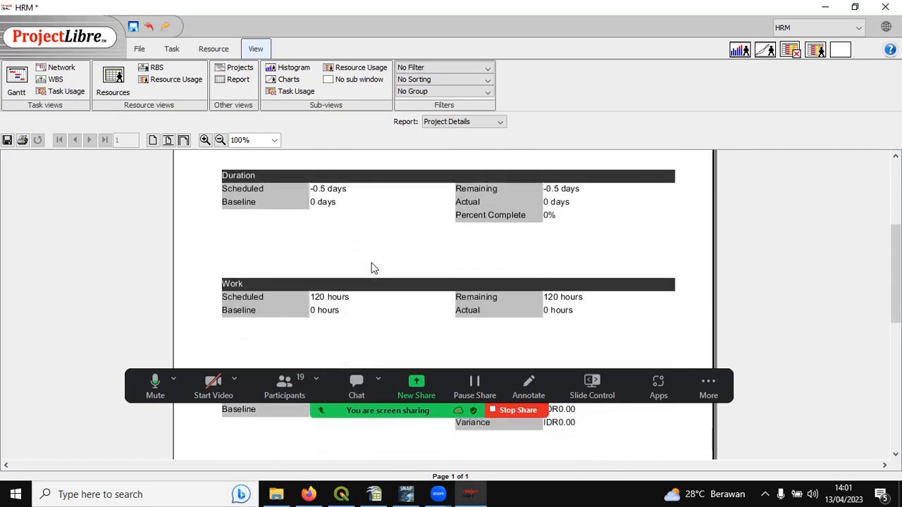
scroll(373, 268, down, 2)
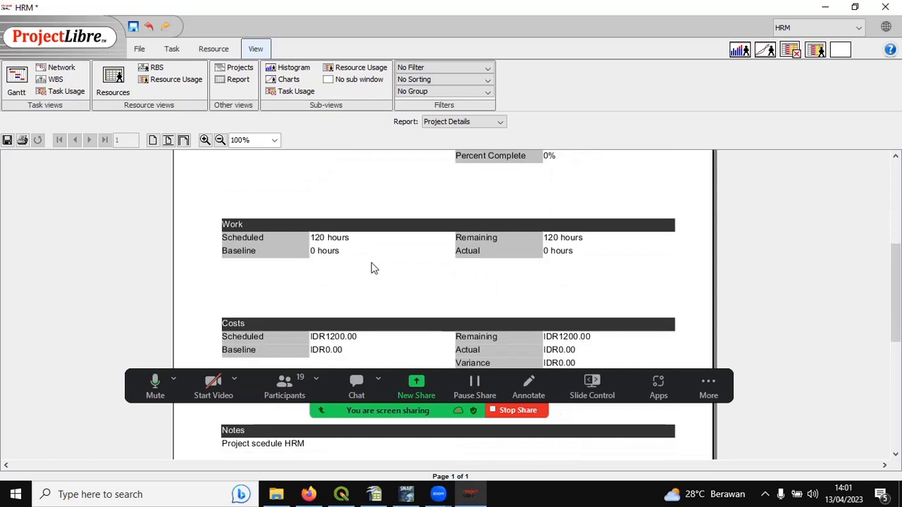
scroll(374, 268, down, 1)
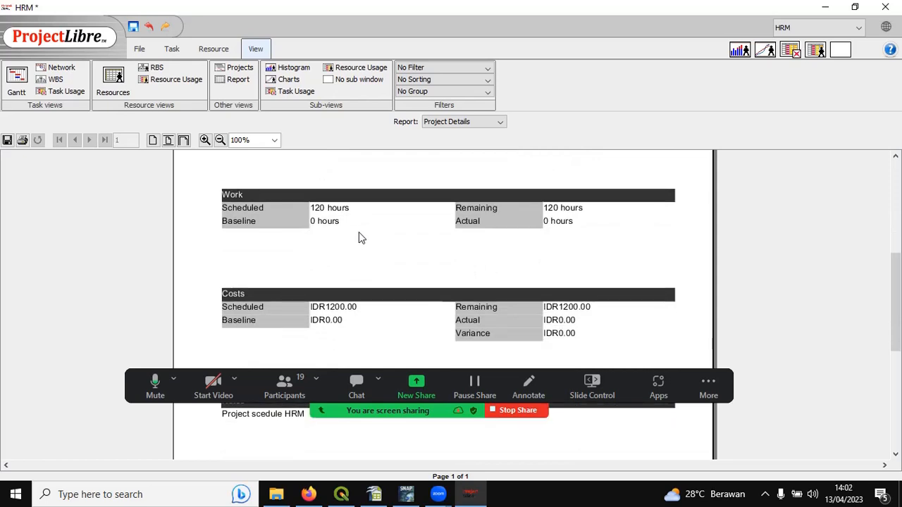
scroll(358, 236, down, 1)
scroll(344, 297, down, 2)
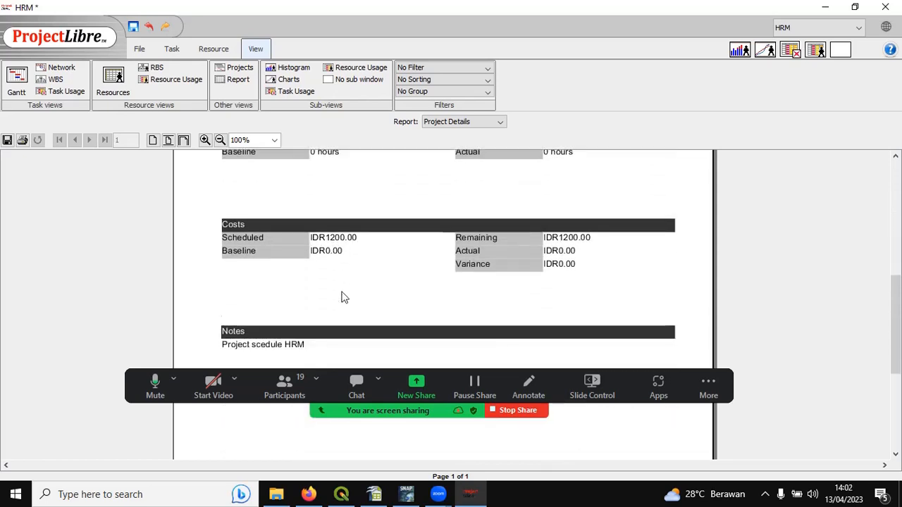
scroll(343, 297, down, 3)
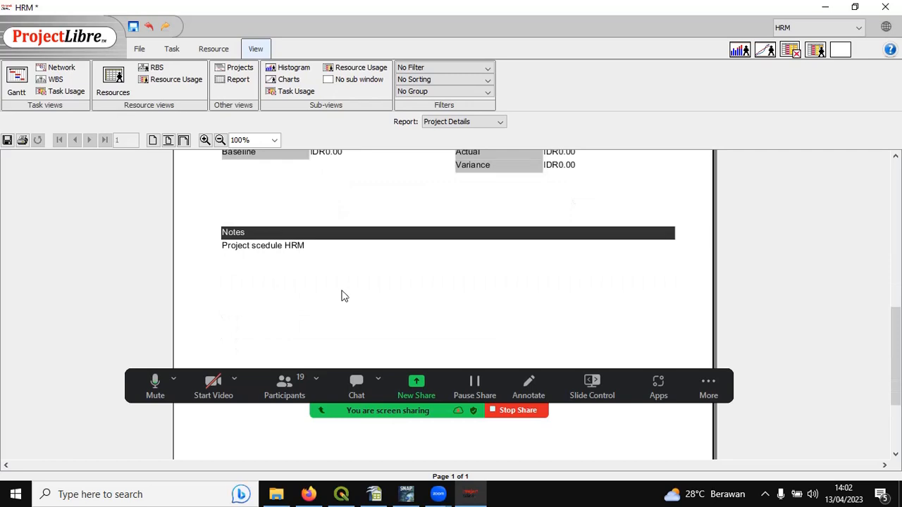
scroll(335, 268, down, 3)
scroll(335, 270, up, 3)
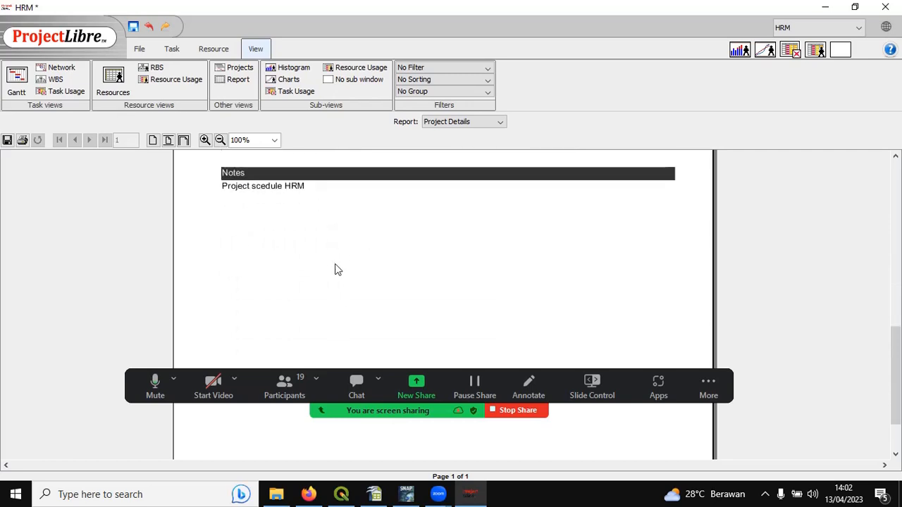
scroll(336, 271, up, 1)
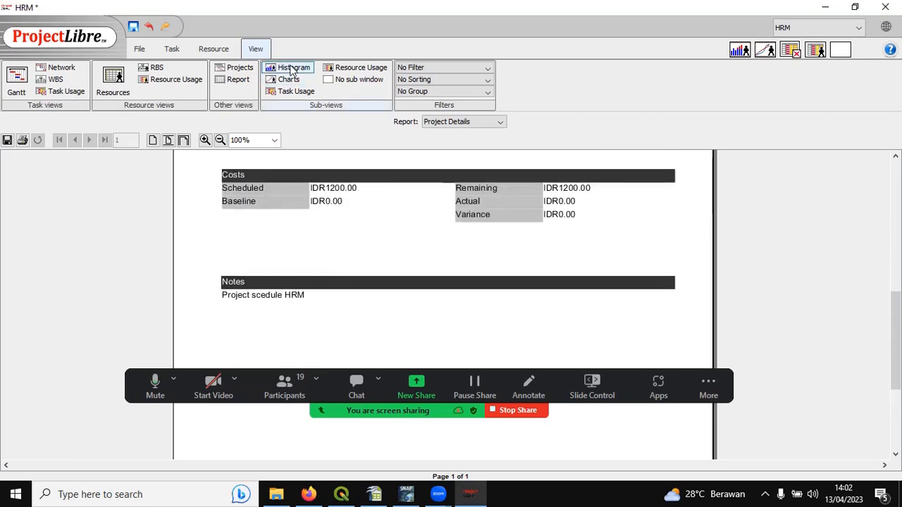
Step: Preview the histogram, charts, task usage and resource usage sub-views beneath the report, then hide the sub-view
click(291, 69)
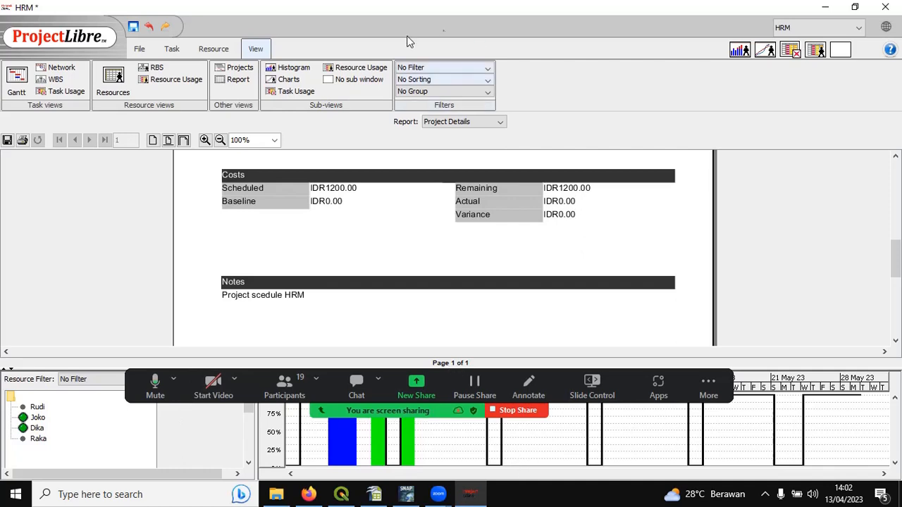
click(288, 79)
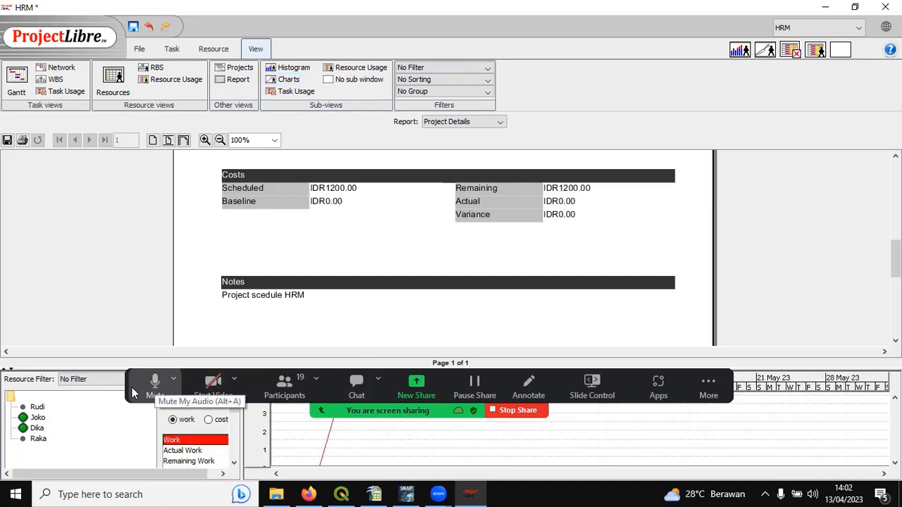
drag(141, 384, 217, 38)
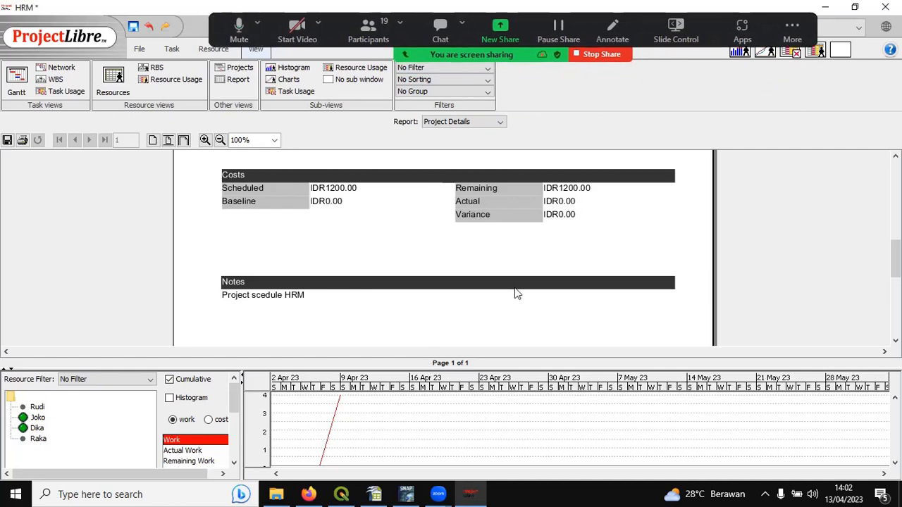
click(299, 92)
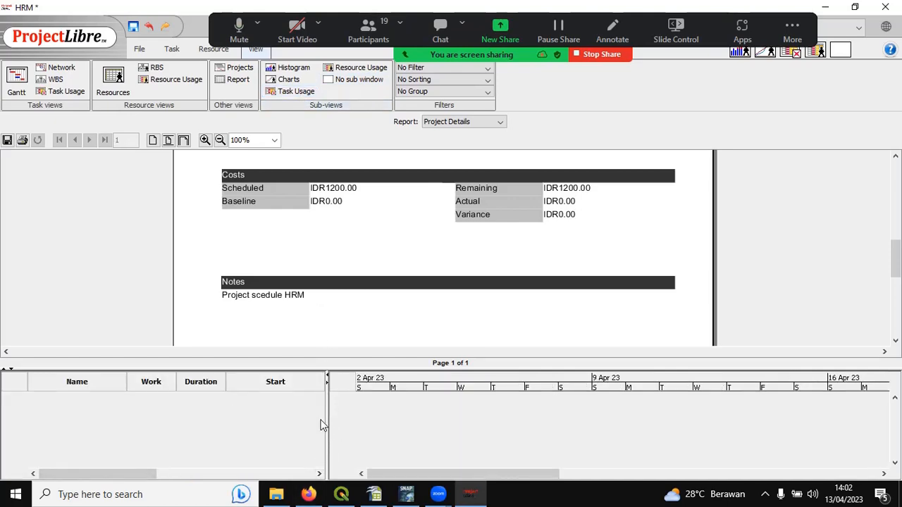
click(350, 69)
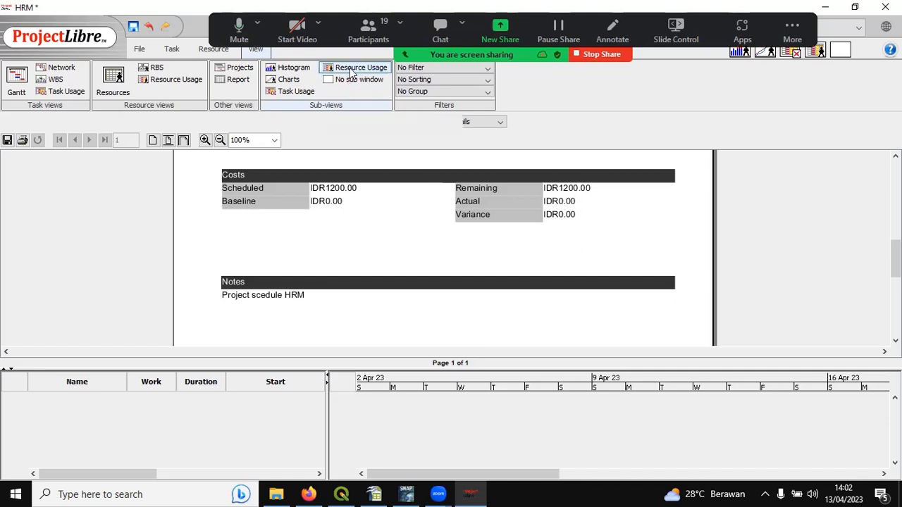
click(349, 80)
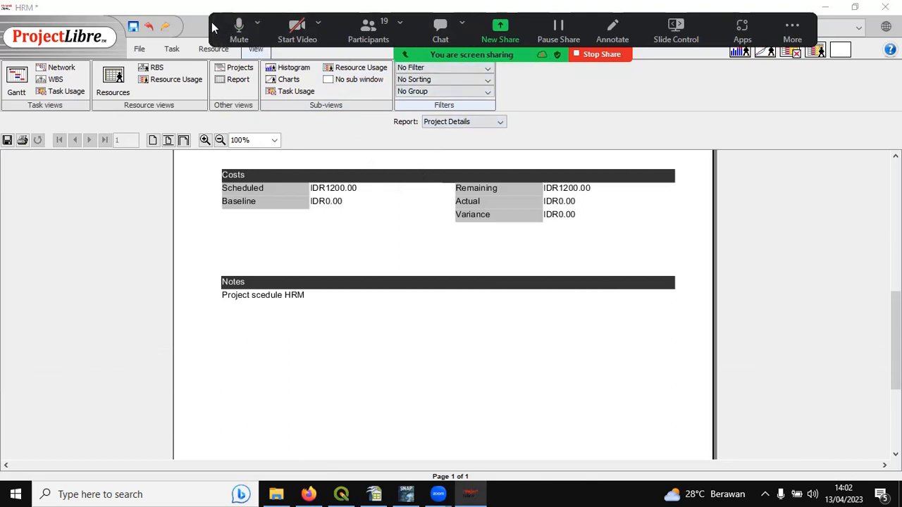
drag(211, 23, 146, 402)
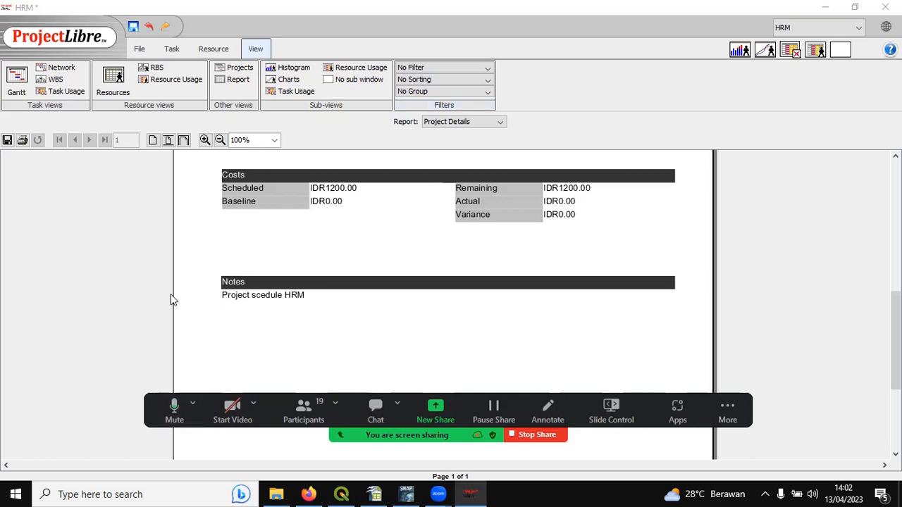
Step: Return to the Gantt view and inspect the advanced constraint settings in the task information of Galian pondasi
click(17, 81)
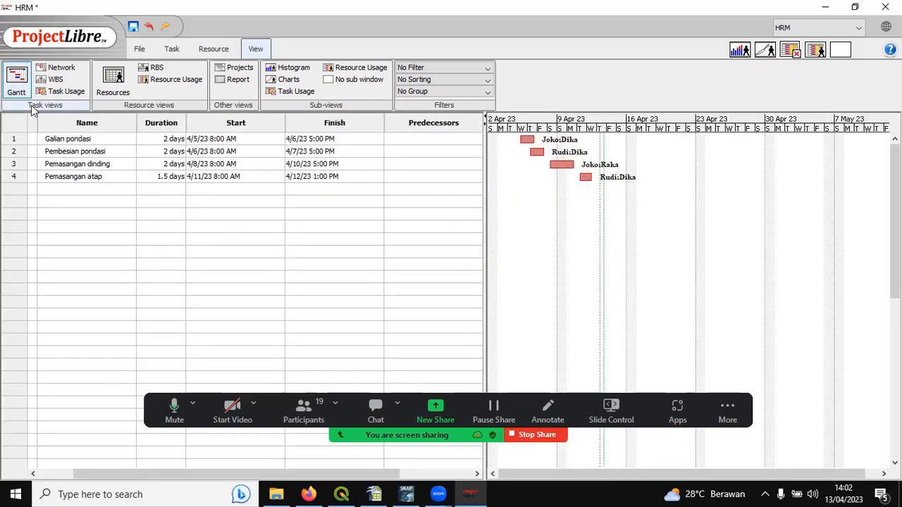
double_click(69, 139)
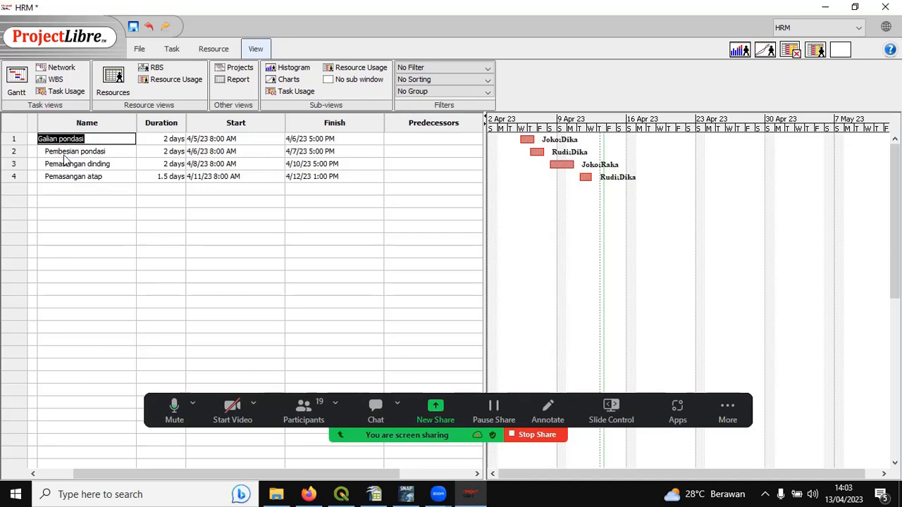
double_click(66, 151)
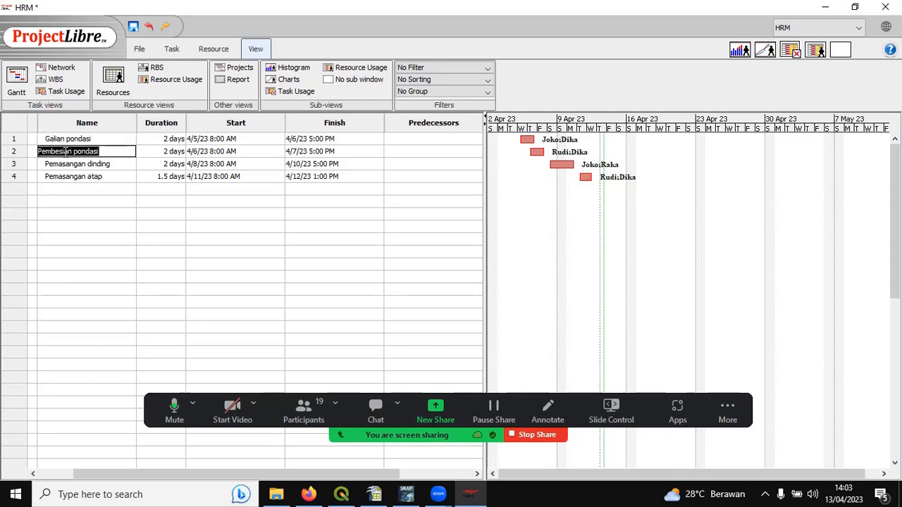
double_click(70, 141)
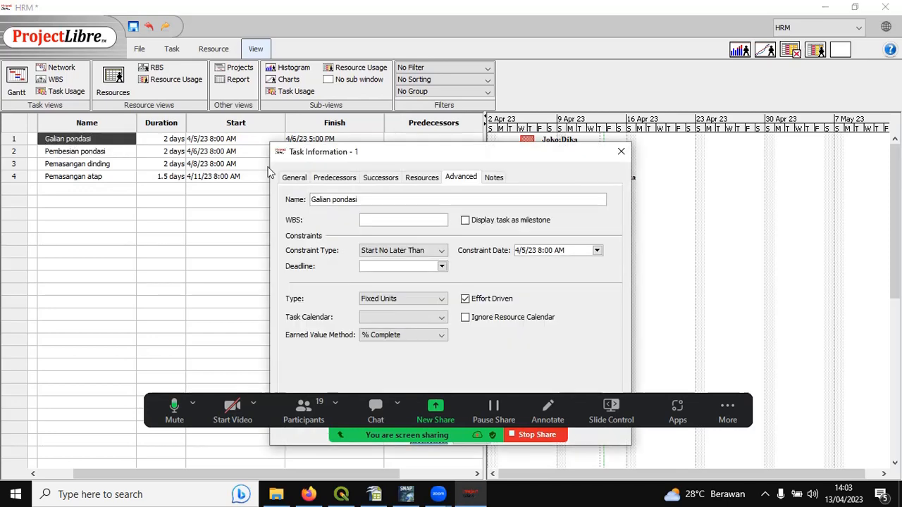
drag(397, 151, 350, 37)
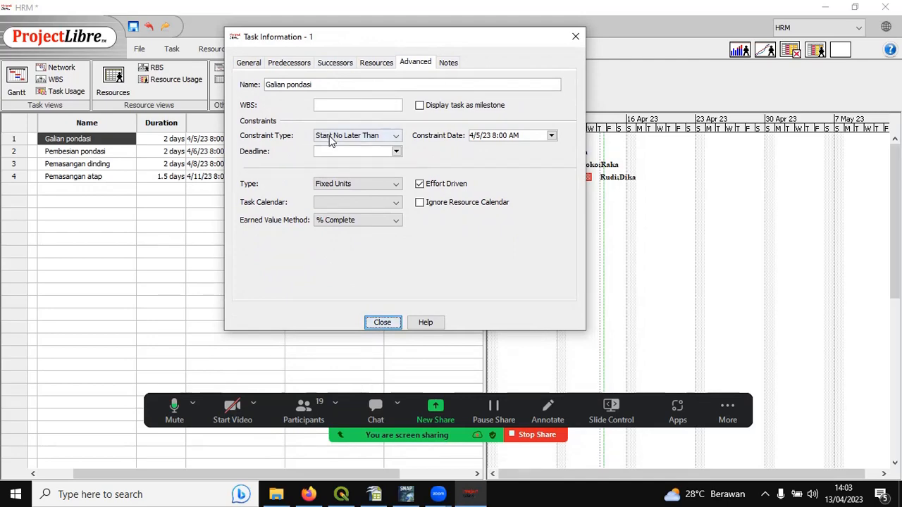
click(575, 36)
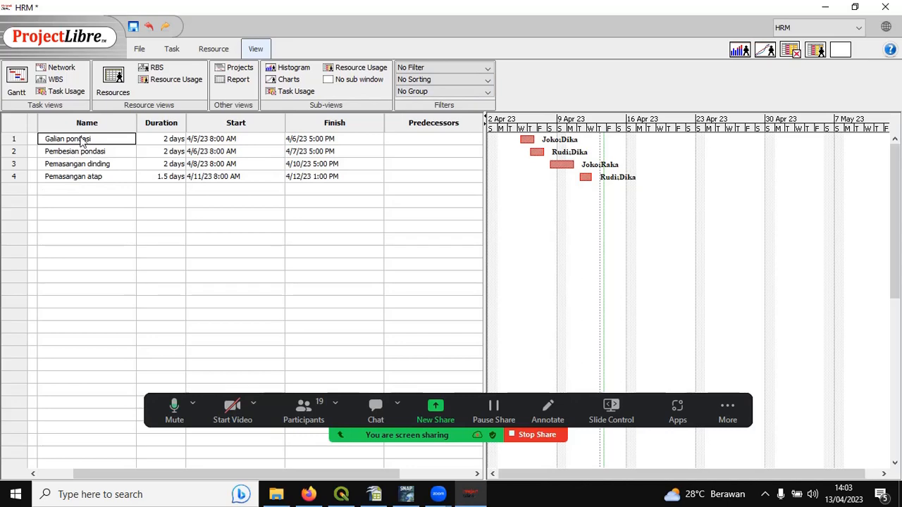
Step: Review the resource sheet with its standard and overtime rates, then return to the Gantt chart
click(204, 49)
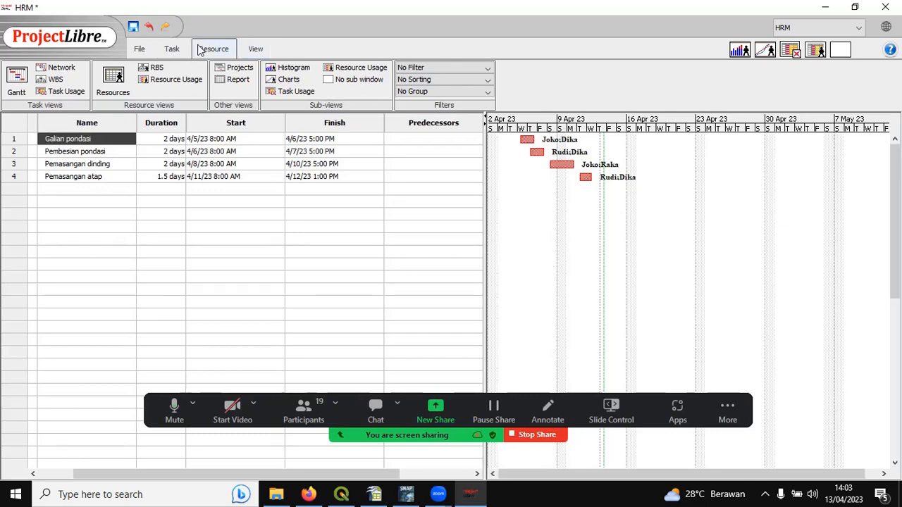
click(18, 78)
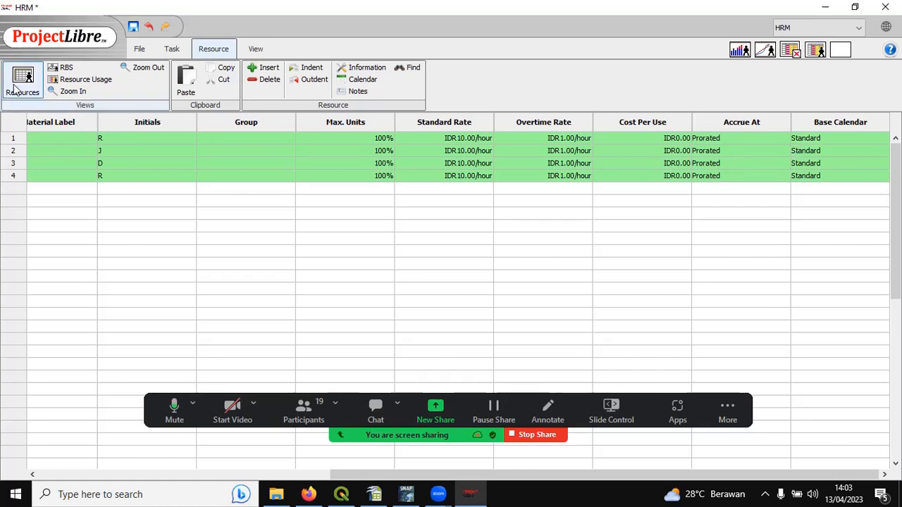
click(172, 50)
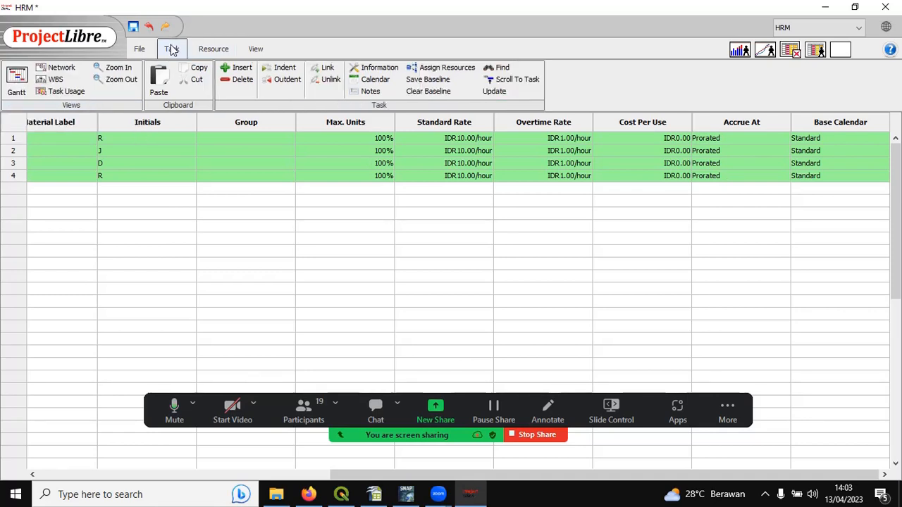
click(15, 81)
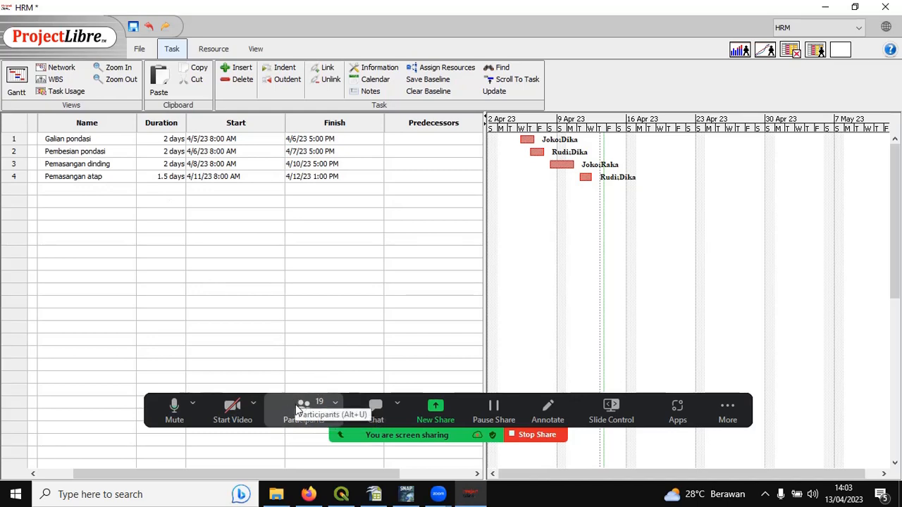
Step: Switch to Firefox with the university site open and stop sharing the screen in the Zoom meeting
click(308, 494)
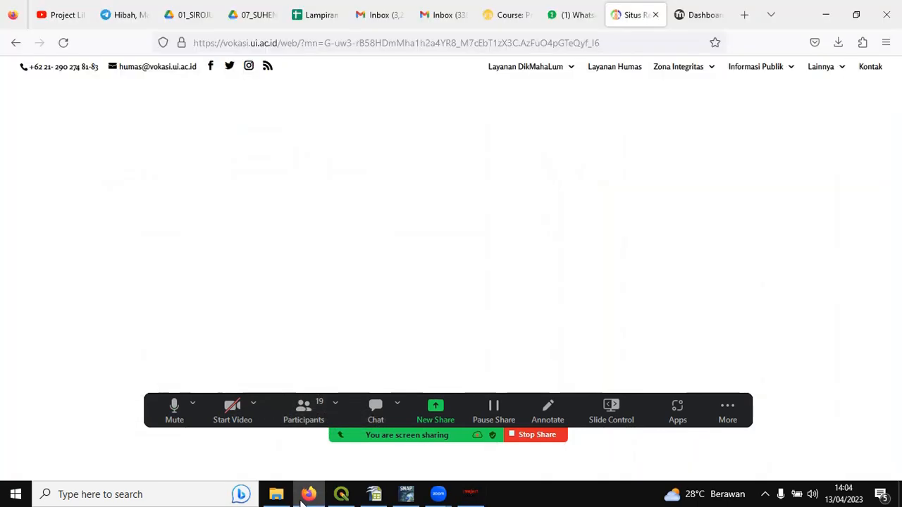
click(253, 44)
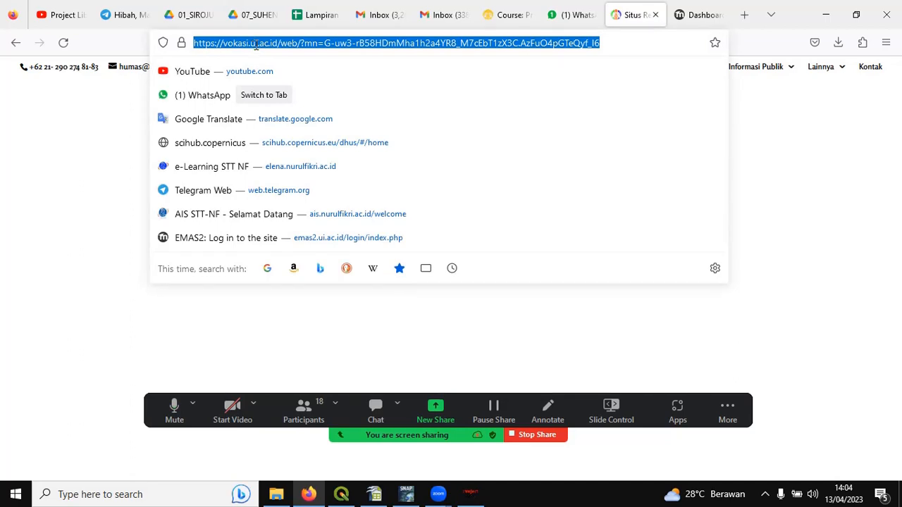
click(527, 434)
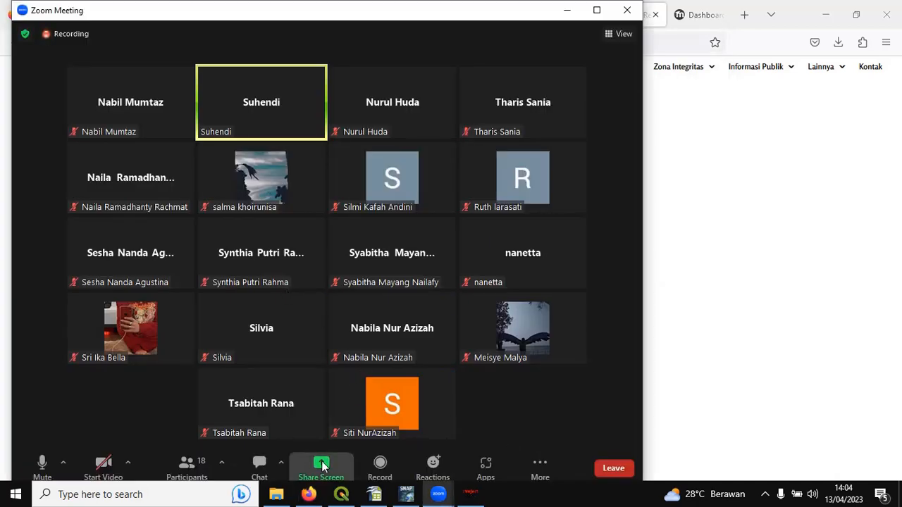
Step: Return to Firefox, search the web for "siagng", and open the SIAK NG - Universitas Indonesia login page
click(315, 497)
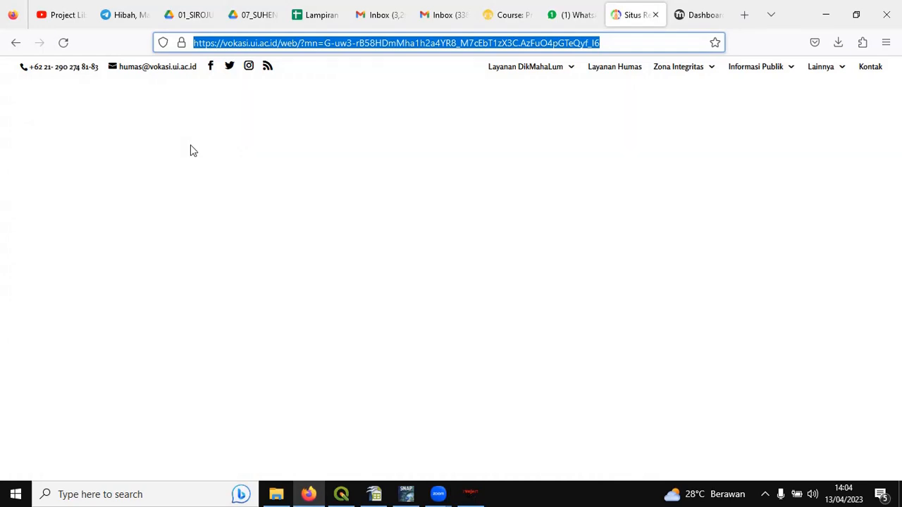
text(siag)
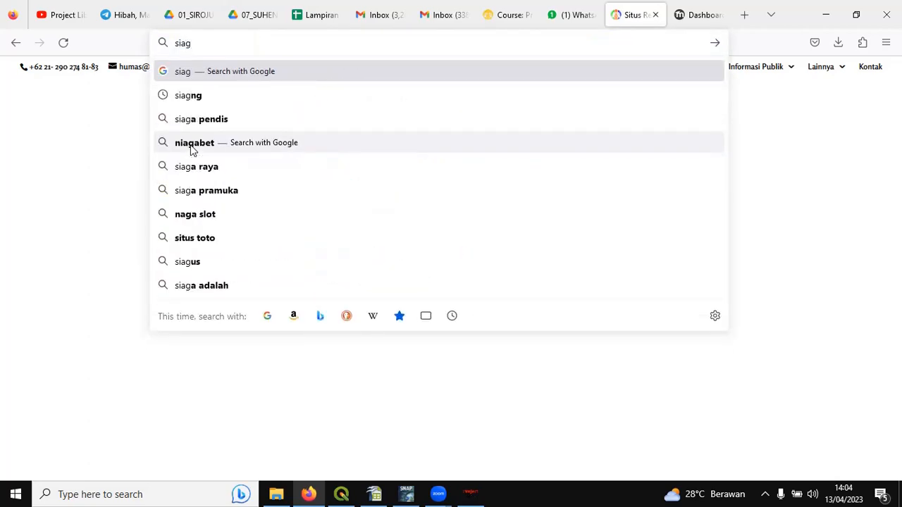
text(ng)
key(Return)
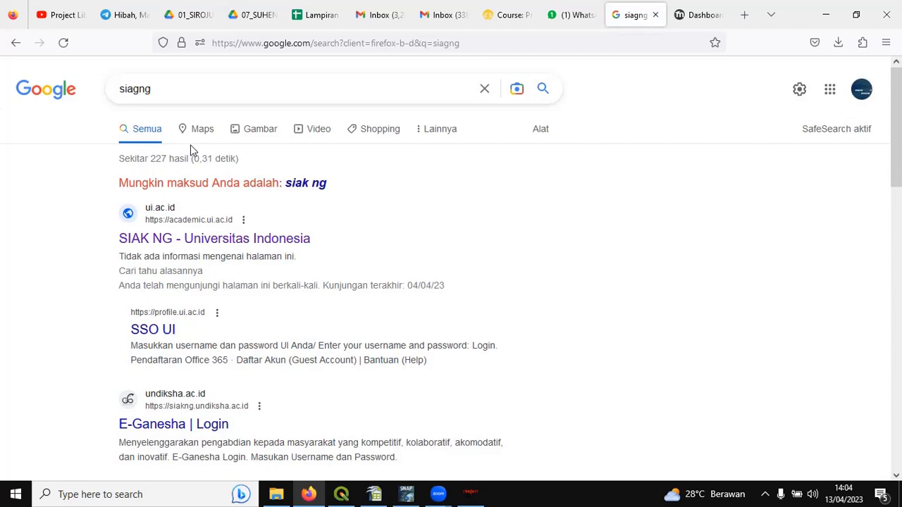
click(171, 243)
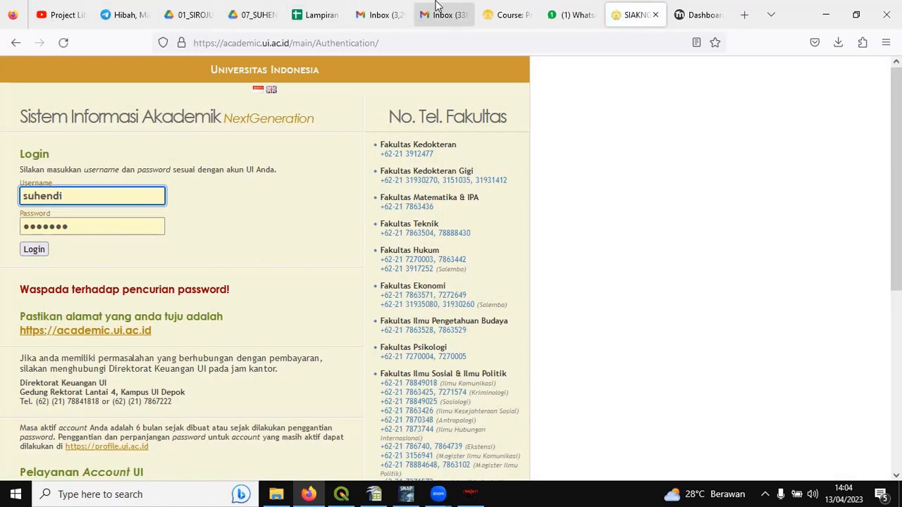
Step: Show the already open course page at Topic 8 and bring up the screen recorder's Recording Toolbar
click(504, 23)
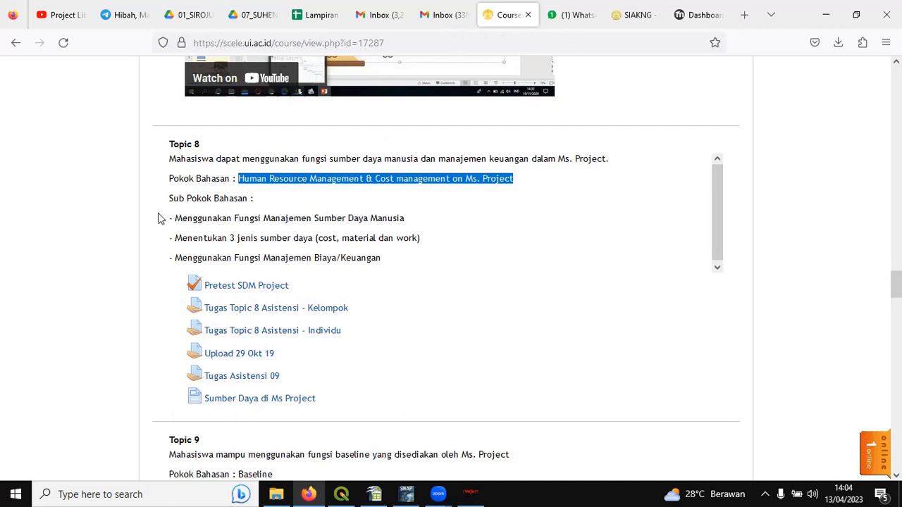
click(765, 495)
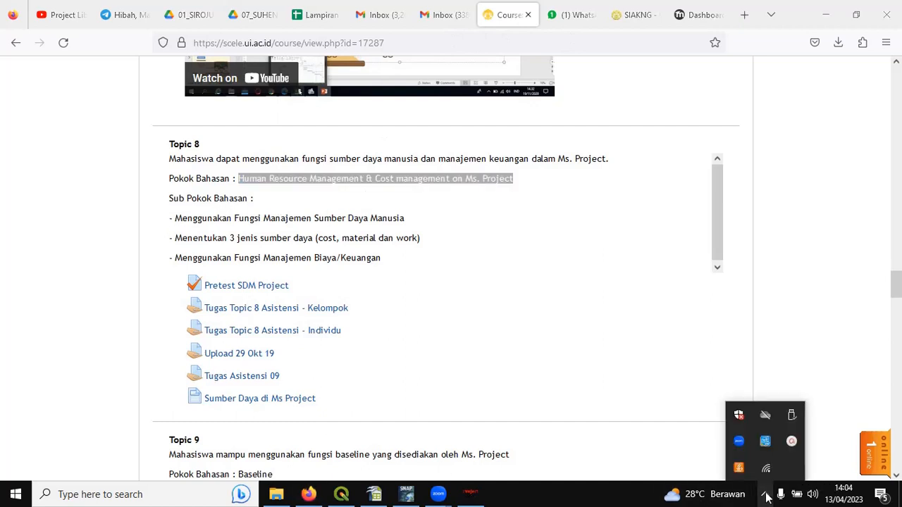
click(791, 446)
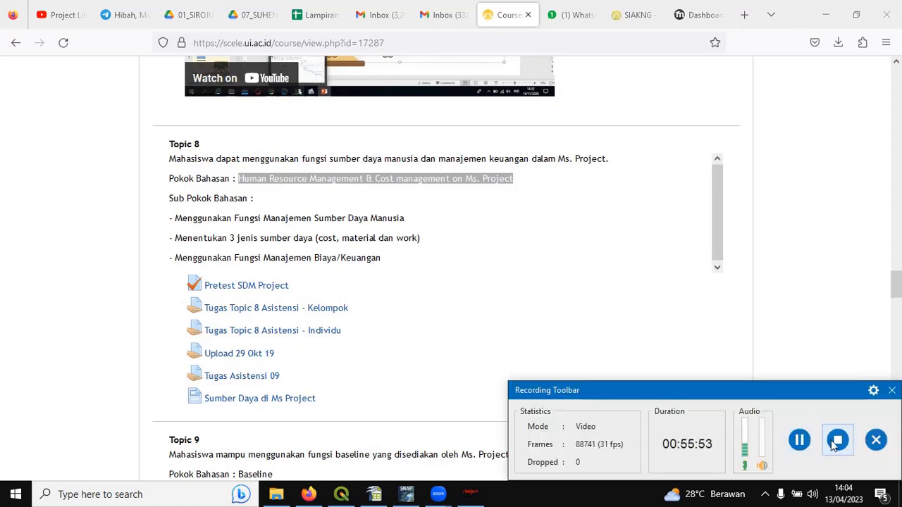